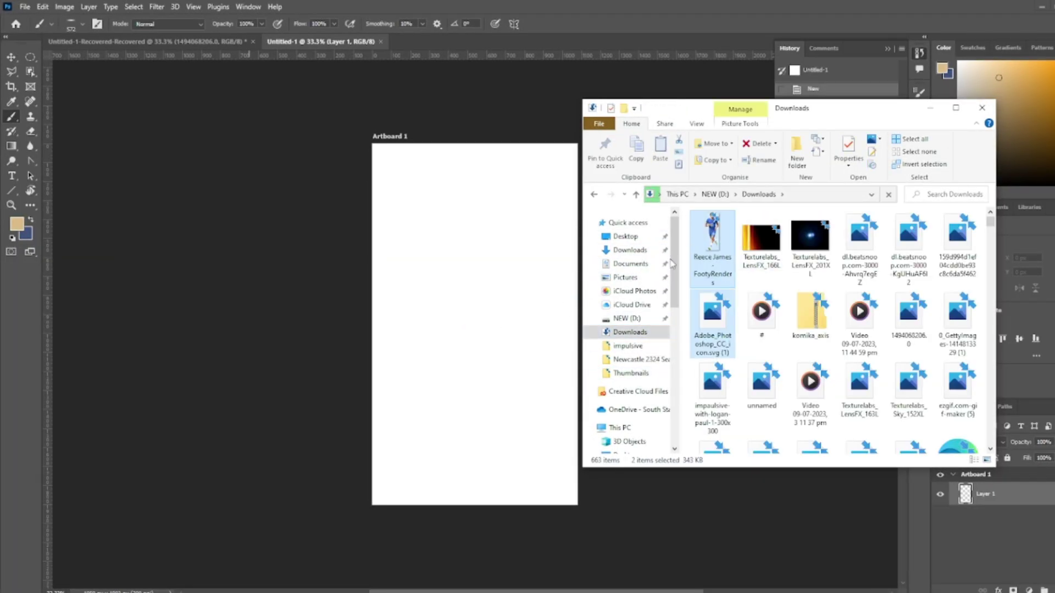
Step: Drag the Reece James FootyRenders image from Downloads onto the Photoshop artboard
left_click_drag(725, 249, 459, 311)
Step: Commit the placed render and Content-Aware Fill away the Nike swoosh
key("Return")
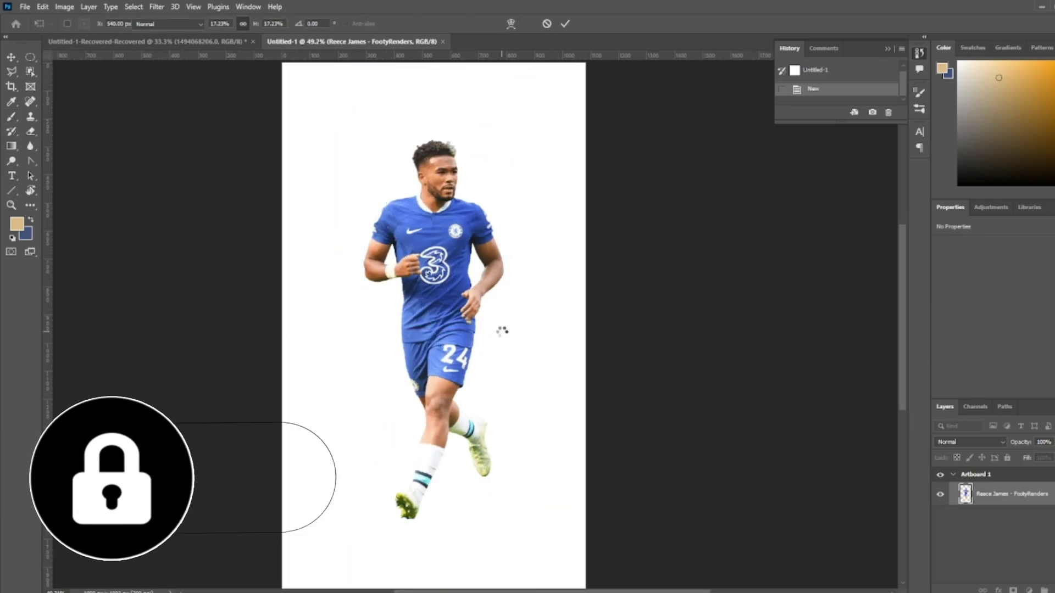
scroll(360, 268, "up", 5)
key("l")
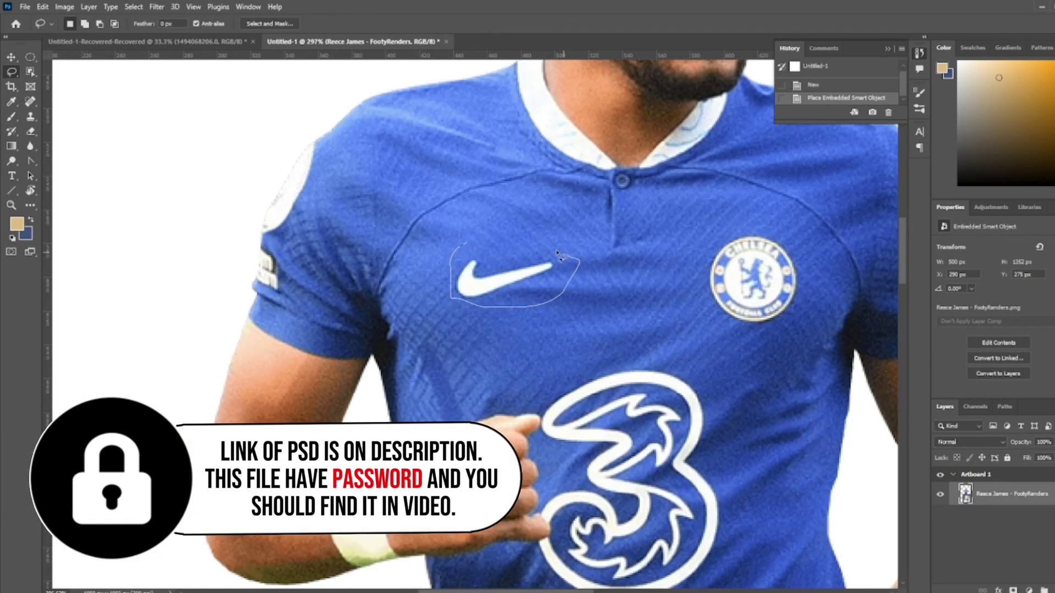
key("shift+F5")
key("Return")
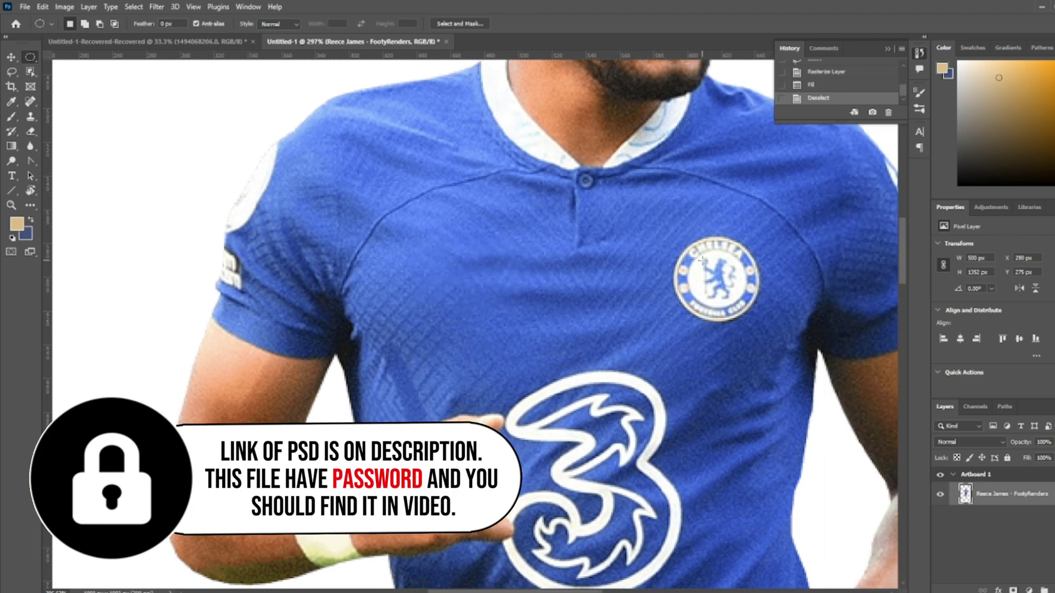
key("ctrl+d")
Step: Select the Chelsea badge and remove it with a Content-Aware Fill
key("m")
right_click(730, 292)
left_click(758, 318)
key("Return")
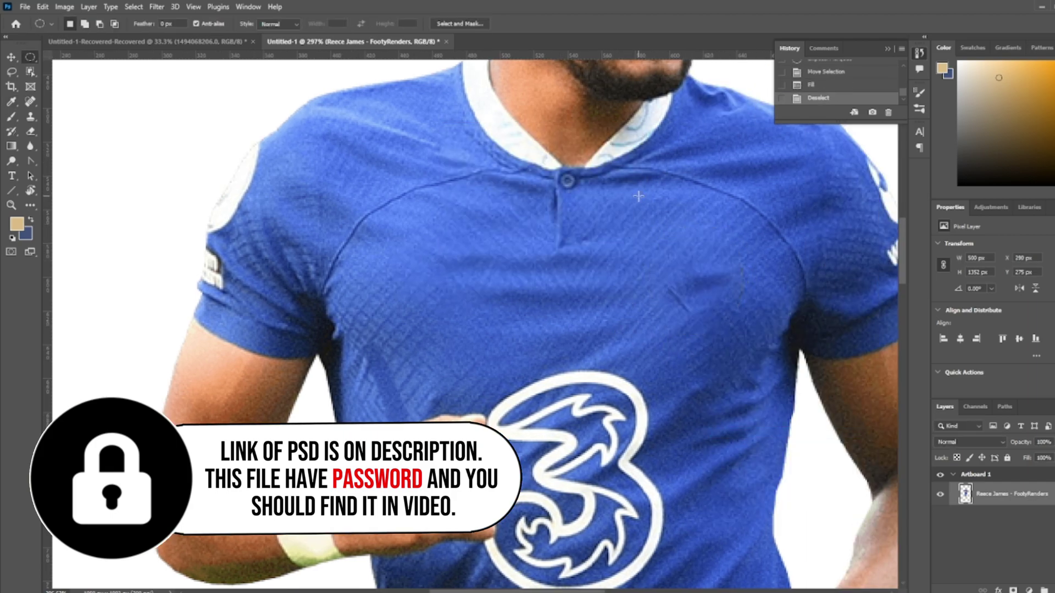
left_click_drag(691, 341, 681, 226)
key("shift+F5")
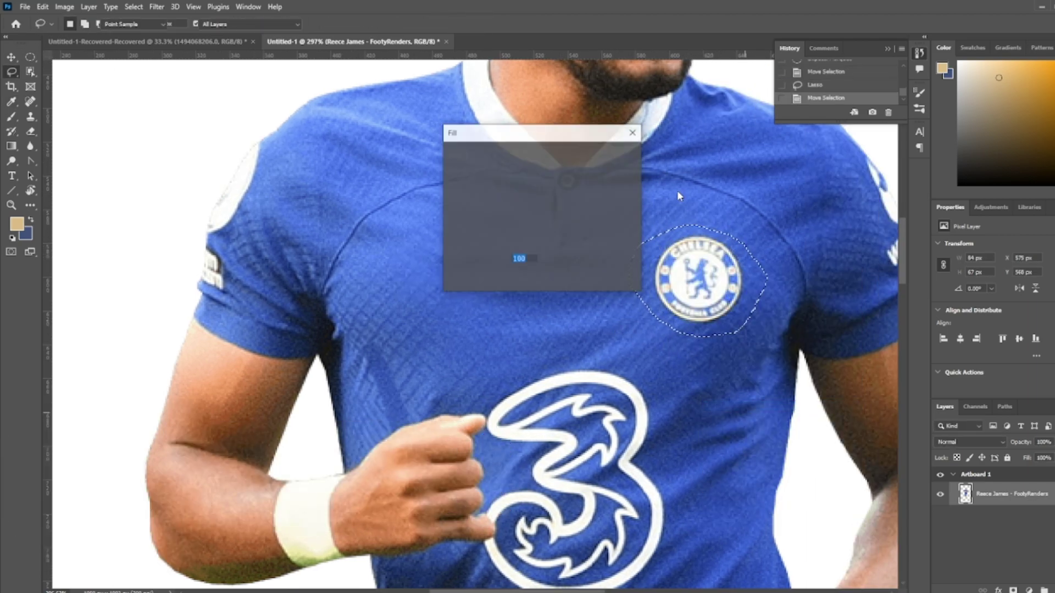
key("Return")
Step: Outline the 3 sponsor logo on the shirt, ready for filling
scroll(567, 407, "down", 1)
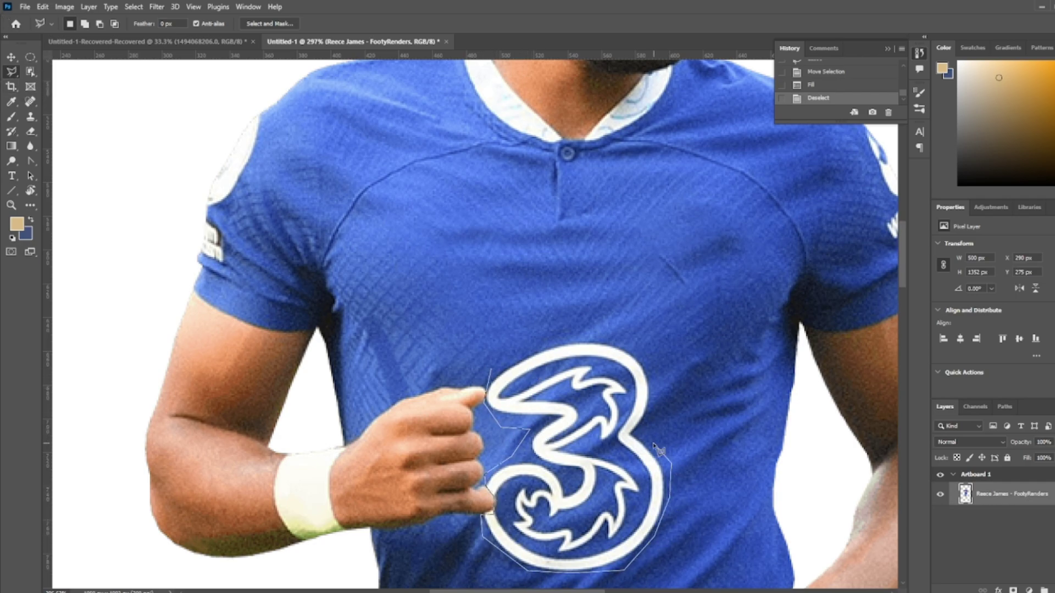
left_click(600, 339)
right_click(549, 384)
left_click(635, 284)
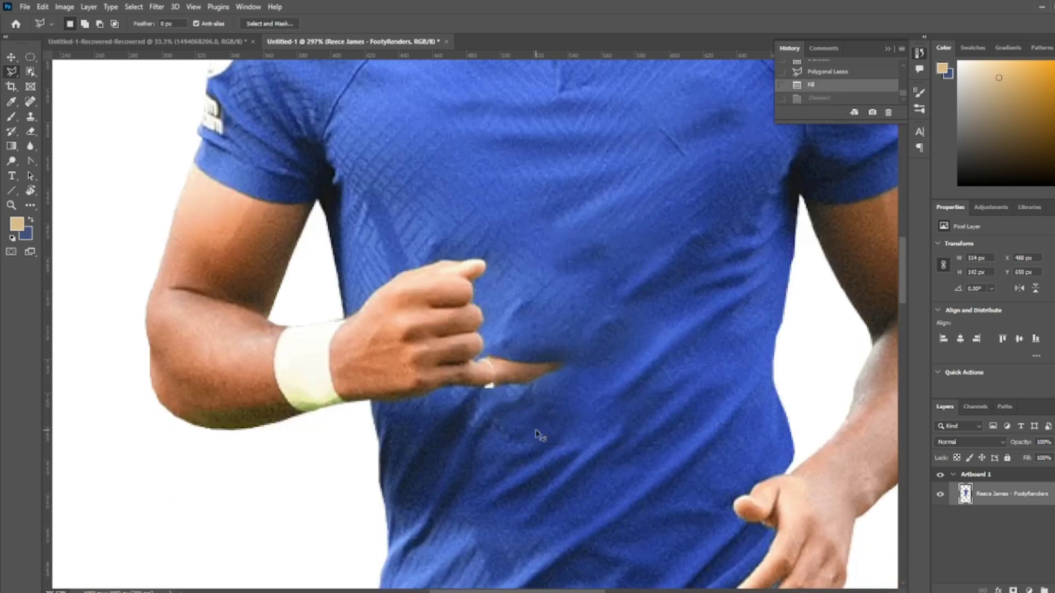
scroll(538, 434, "up", 3)
Step: Content-Aware Fill the selected 3 logo, redoing the fill once, then deselect
key("shift+F5")
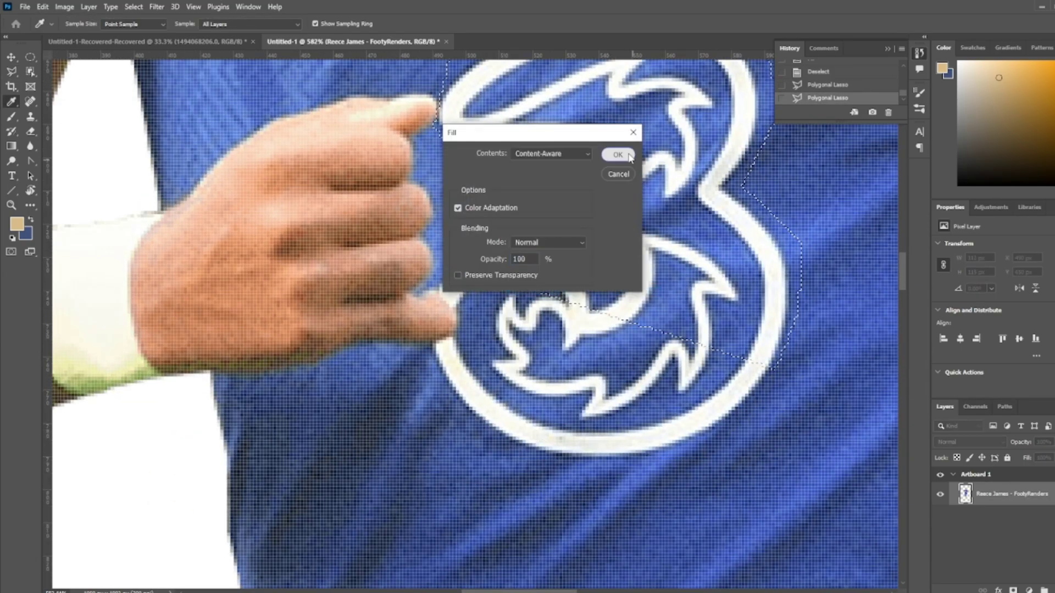
key("Return")
key("ctrl+z")
key("shift+F5")
key("Return")
key("ctrl+d")
scroll(632, 157, "up", 2)
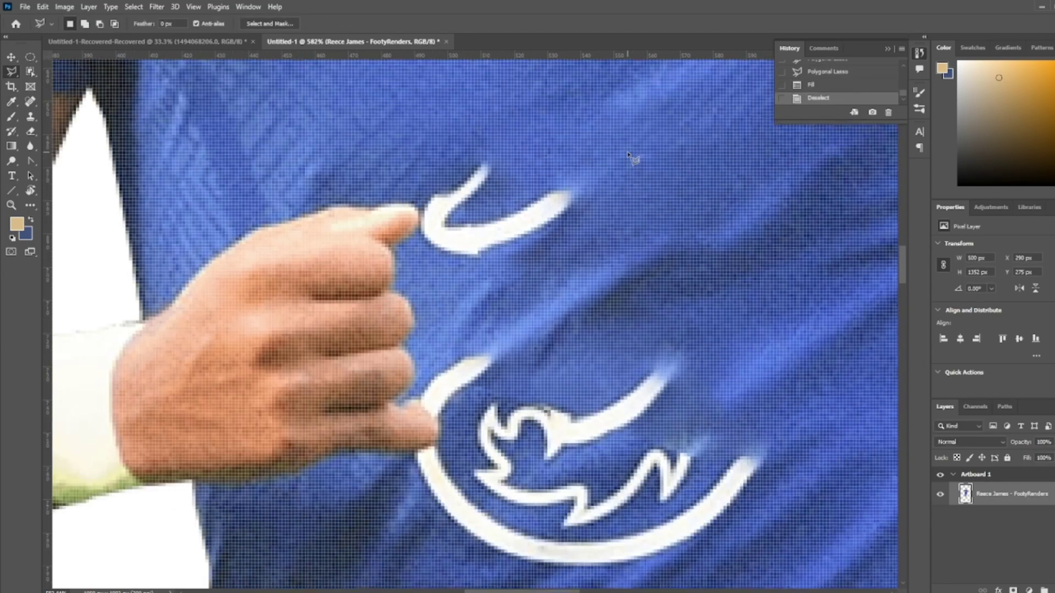
Step: Heal away the leftover white arcs and fragments of the 3 logo
left_click_drag(517, 165, 516, 241)
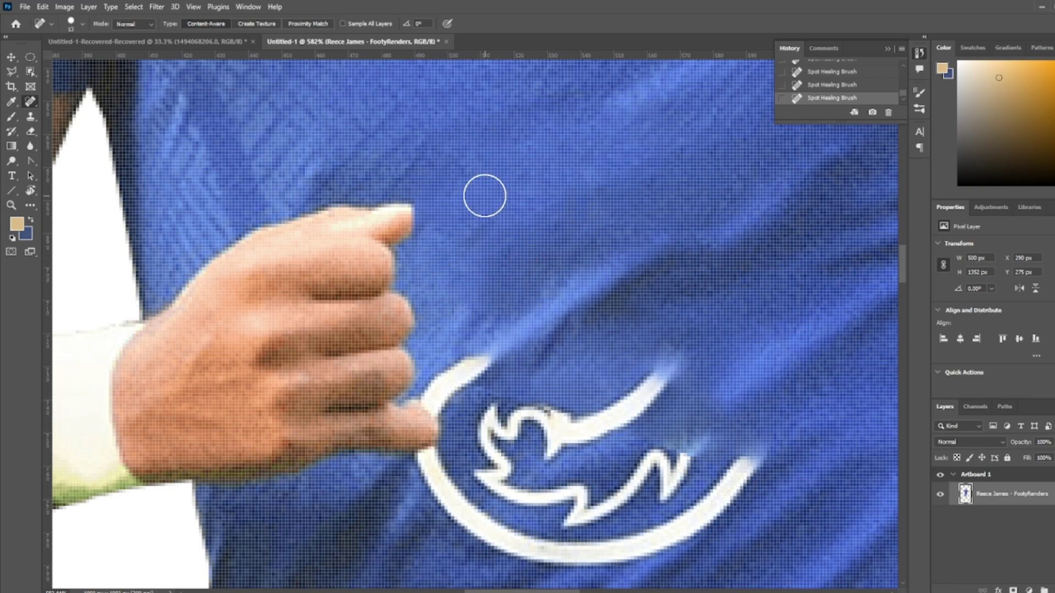
scroll(462, 195, "up", 2, "alt")
left_click_drag(461, 195, 418, 244)
scroll(453, 242, "down", 2, "alt")
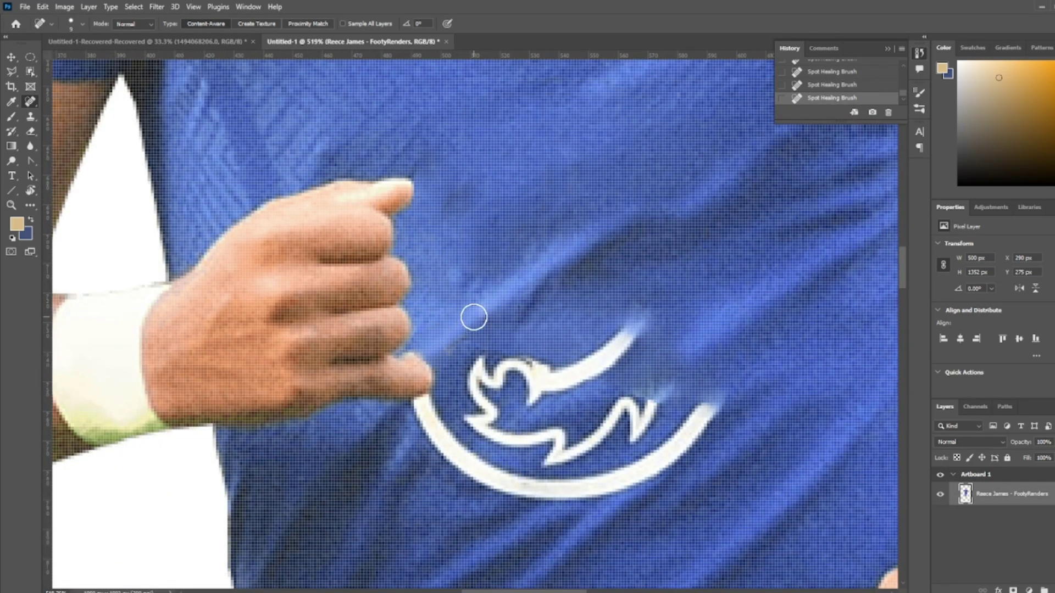
left_click_drag(424, 407, 483, 471)
key("bracketright")
left_click_drag(412, 434, 707, 412)
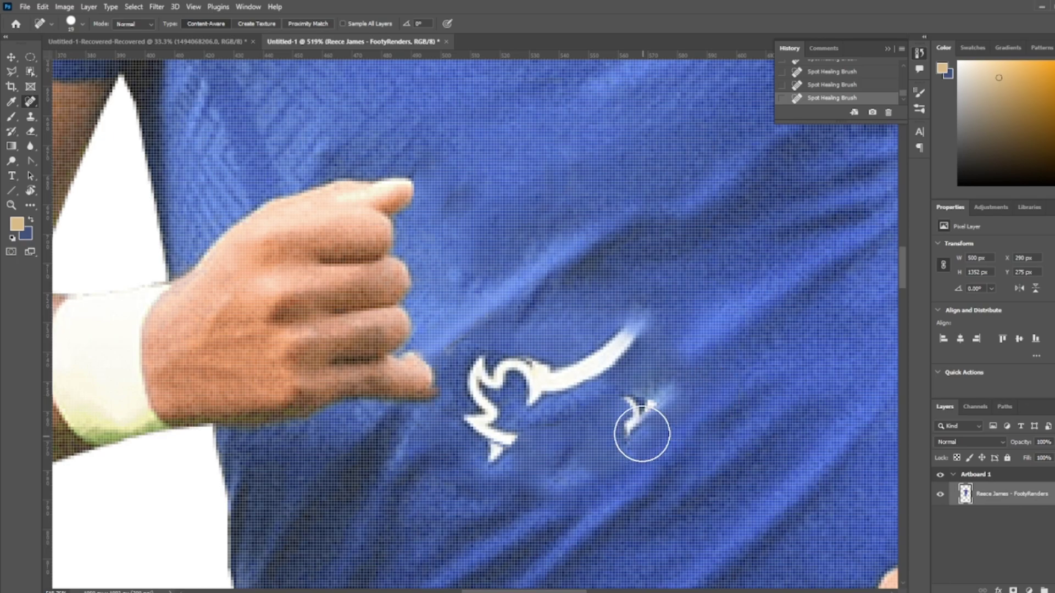
mouse_move(662, 307)
left_mouse_down()
mouse_move(540, 374)
mouse_move(537, 396)
left_mouse_up()
Step: Switch to a larger Spot Healing Brush and undo the last healing stroke
scroll(537, 395, "down", 2, "alt")
key("bracketright")
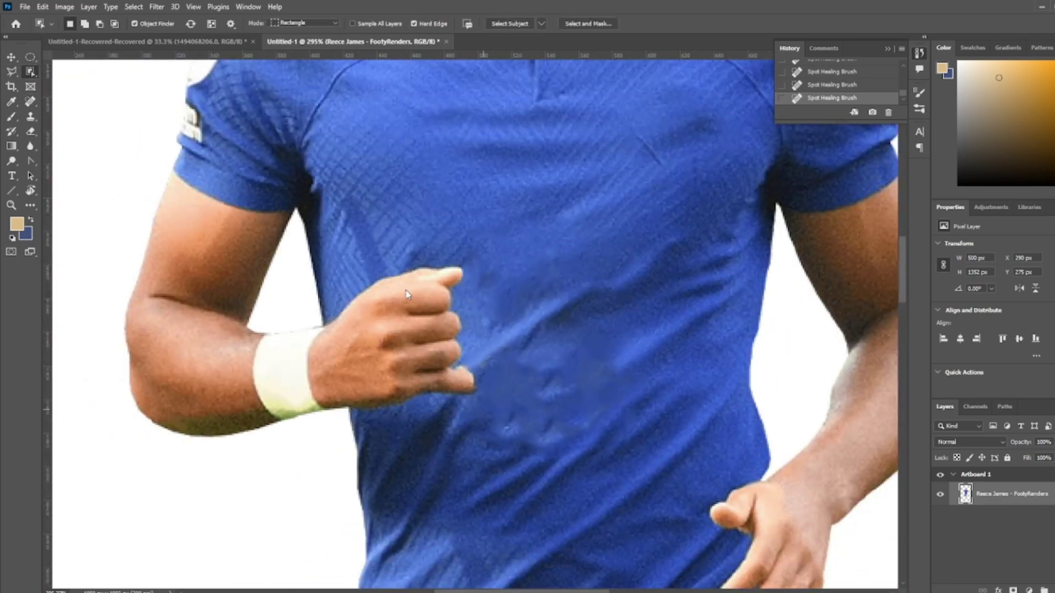
right_click(30, 101)
left_click(83, 99)
scroll(599, 466, "up", 1, "alt")
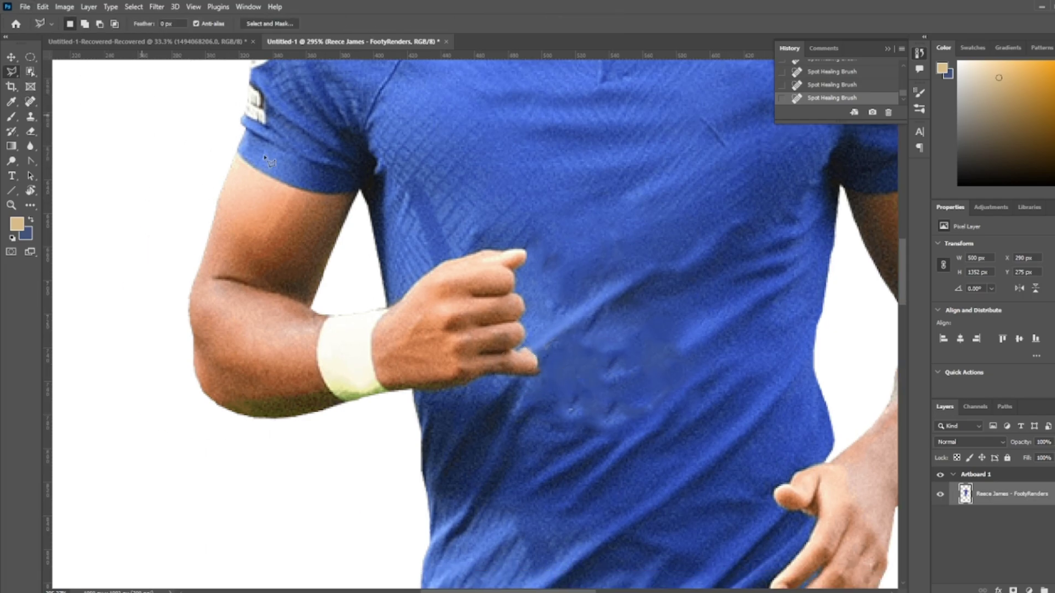
scroll(599, 465, "up", 2, "alt")
scroll(336, 341, "down", 1, "alt")
key("ctrl+z")
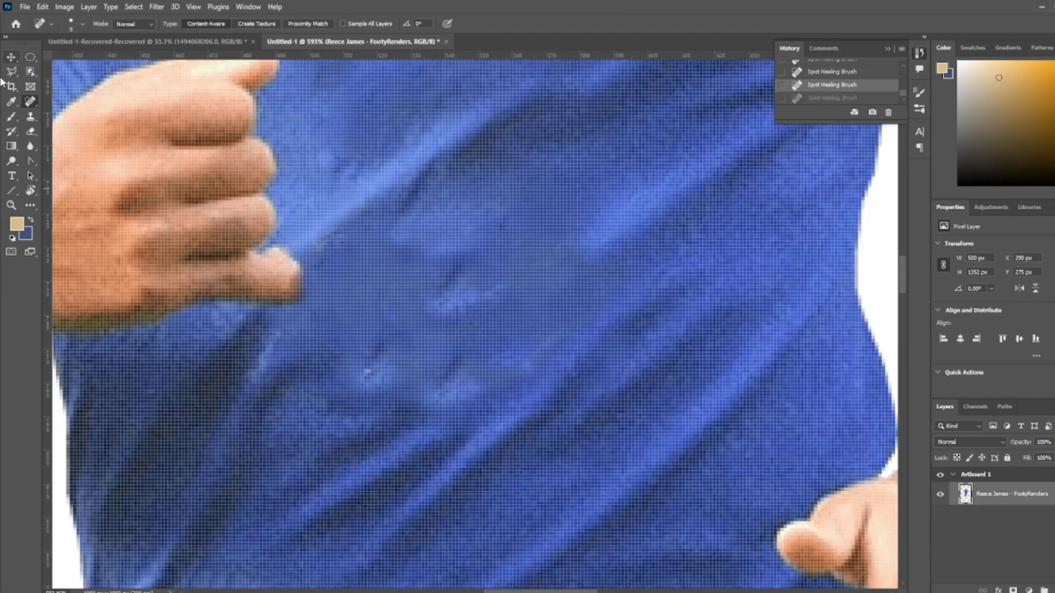
Step: Patch the smudged shirt area with clean nearby fabric using the Patch Tool
left_click(338, 399)
left_click(500, 430)
left_click(613, 272)
left_click(467, 184)
left_click(396, 184)
left_click(290, 234)
scroll(627, 155, "down", 1, "alt")
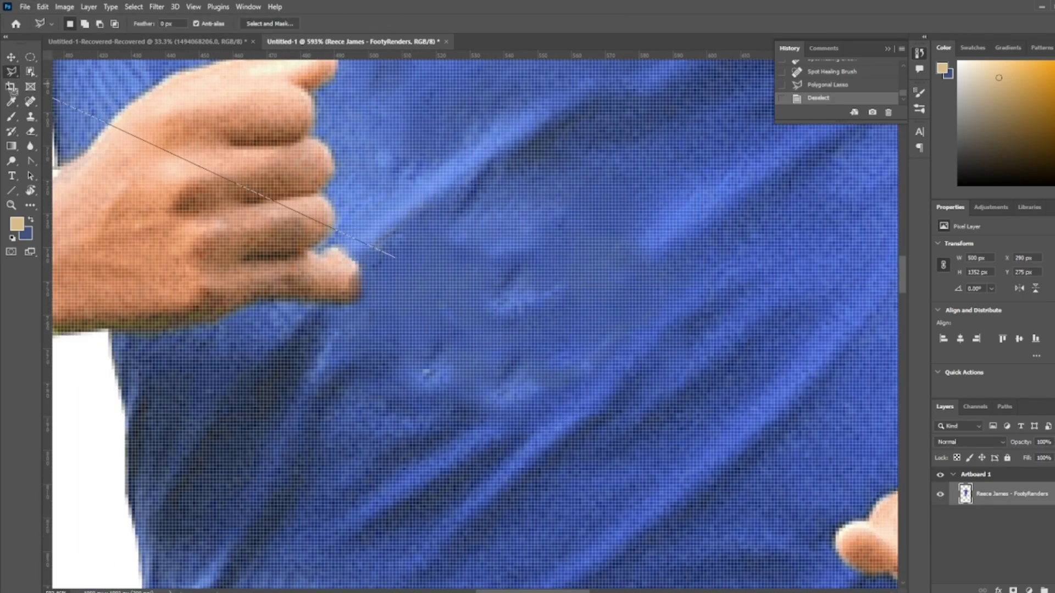
key("shift+j")
left_click_drag(554, 282, 632, 198)
key("ctrl+d")
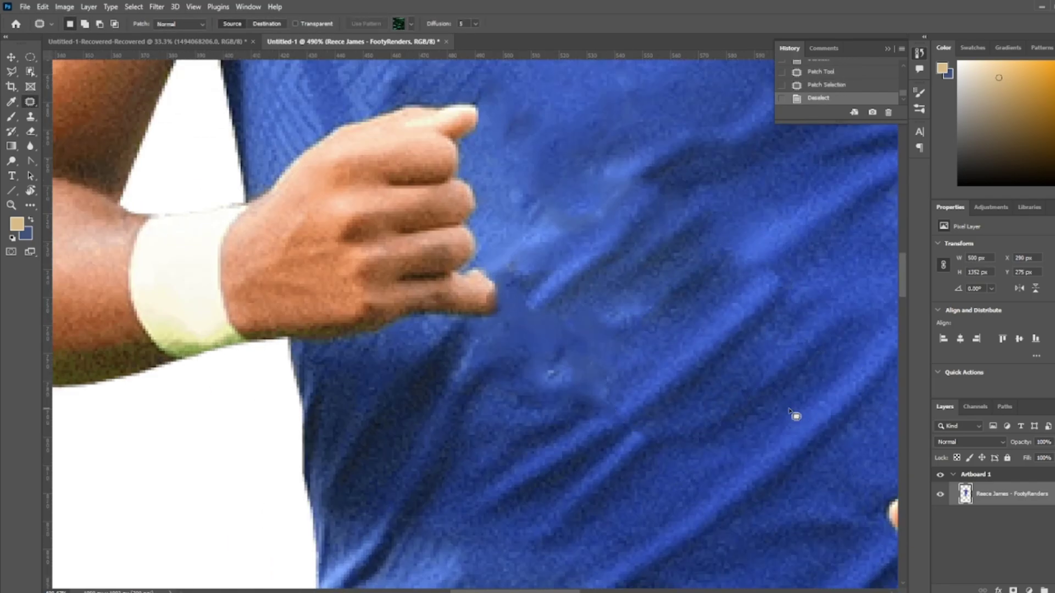
Step: Drag the Chelsea home jersey photo from Chrome into the Photoshop document
scroll(794, 415, "down", 6, "alt")
scroll(794, 415, "down", 3, "alt")
scroll(794, 415, "up", 5, "alt")
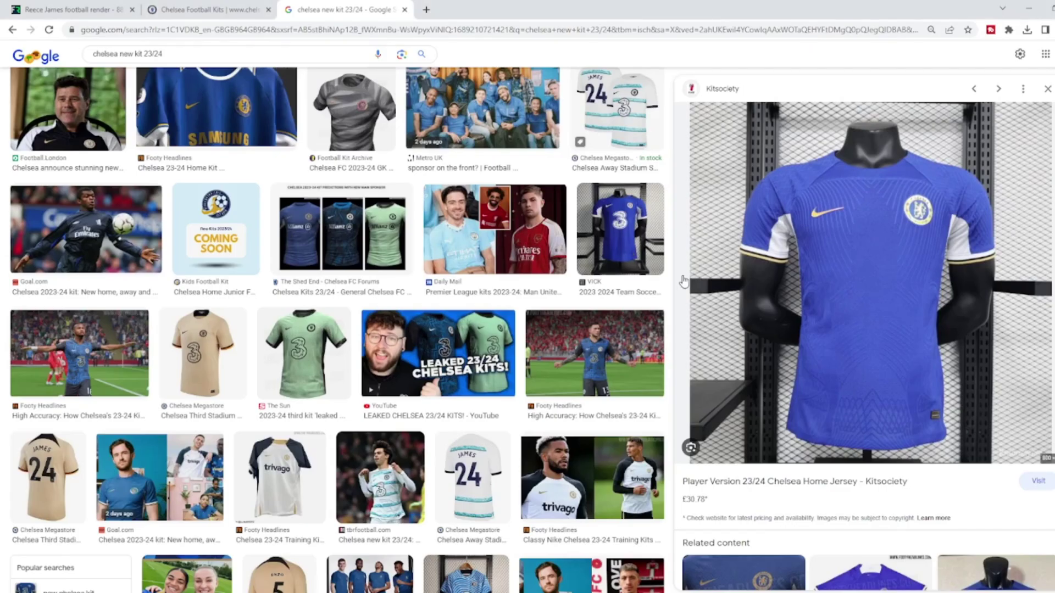
right_click(716, 348)
key("Escape")
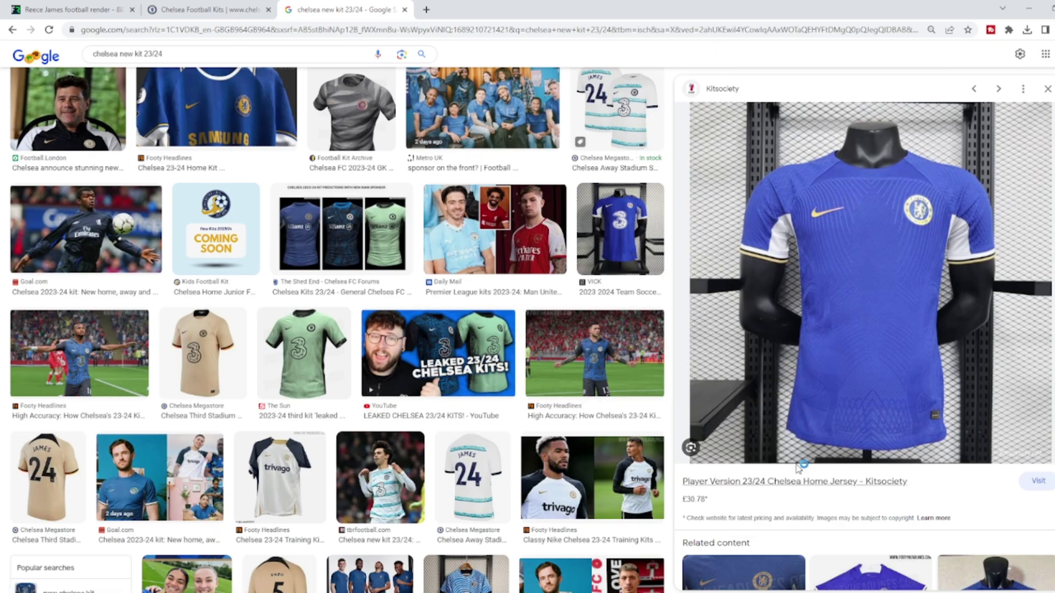
left_click_drag(868, 274, 426, 439)
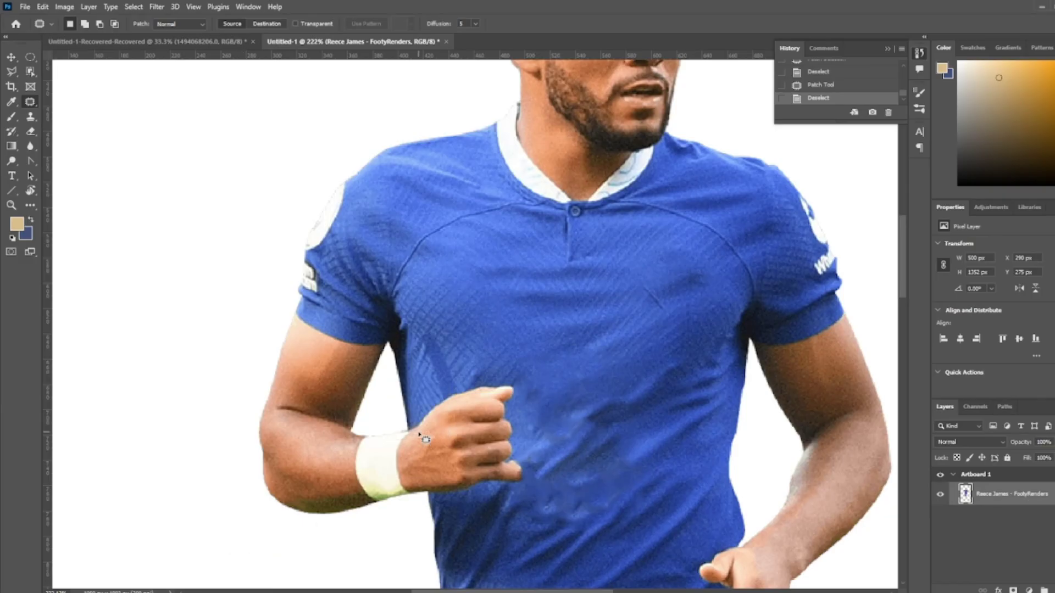
Step: Position and commit the placed home jersey photo
left_click_drag(480, 336, 479, 336)
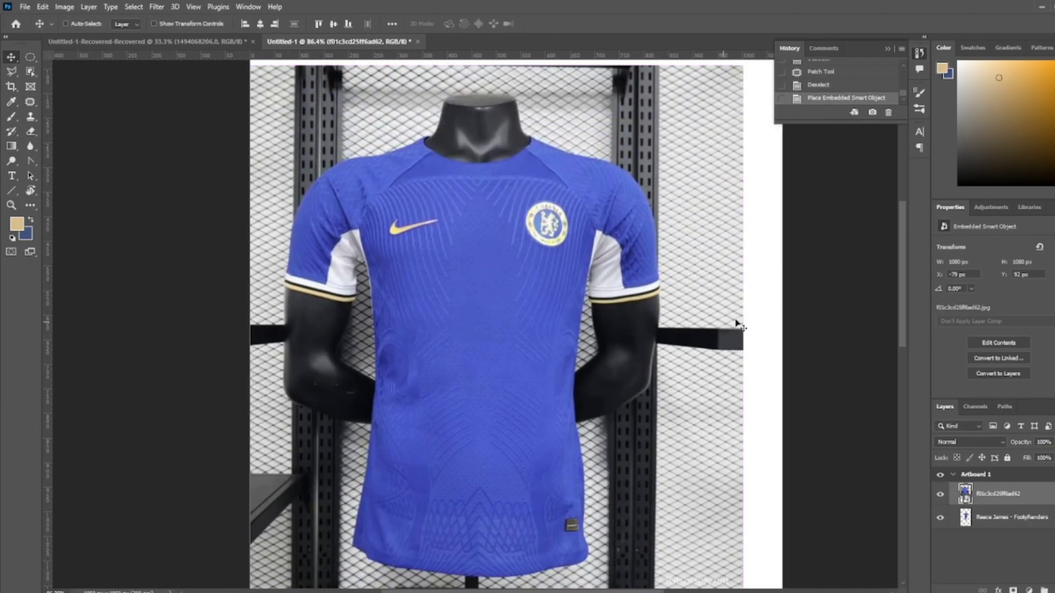
key("Return")
scroll(324, 140, "up", 2, "alt")
Step: Lasso the jersey collar, copy it to a new layer, and hide the photo layer
key("l")
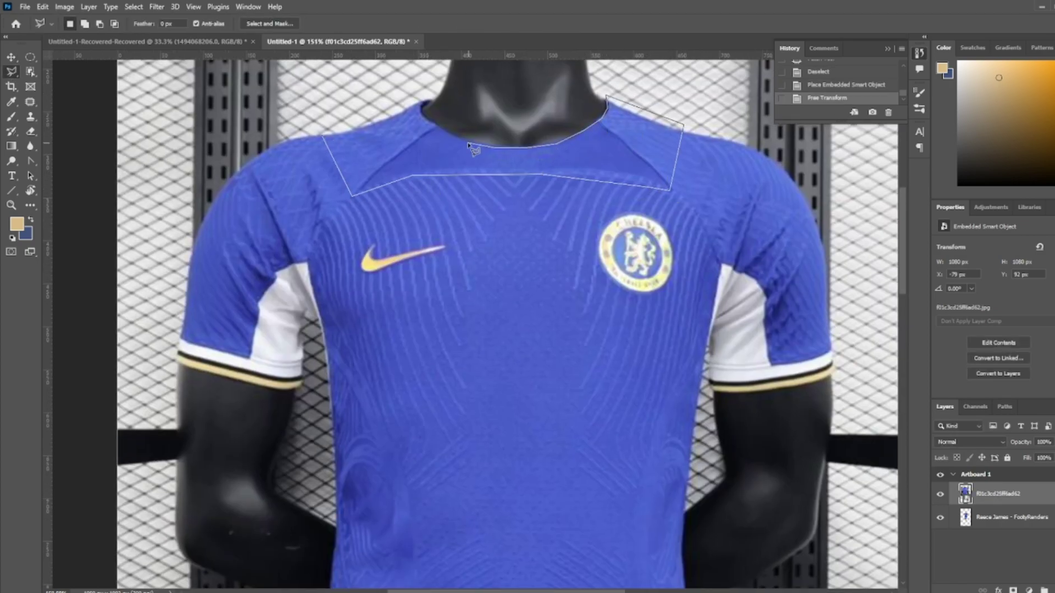
left_click(332, 112)
scroll(332, 111, "up", 2, "alt")
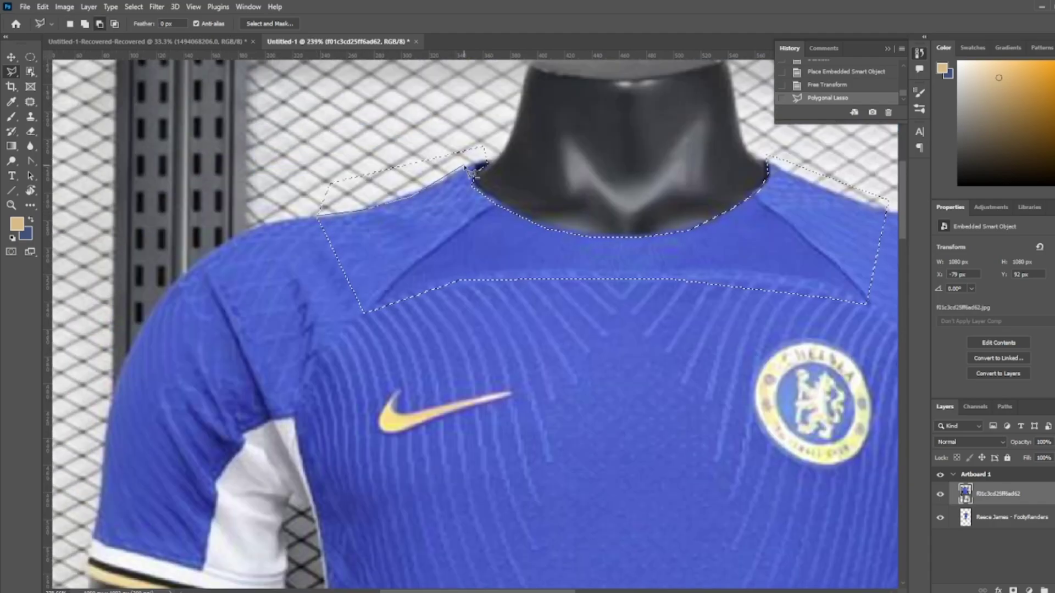
scroll(714, 184, "right", 3)
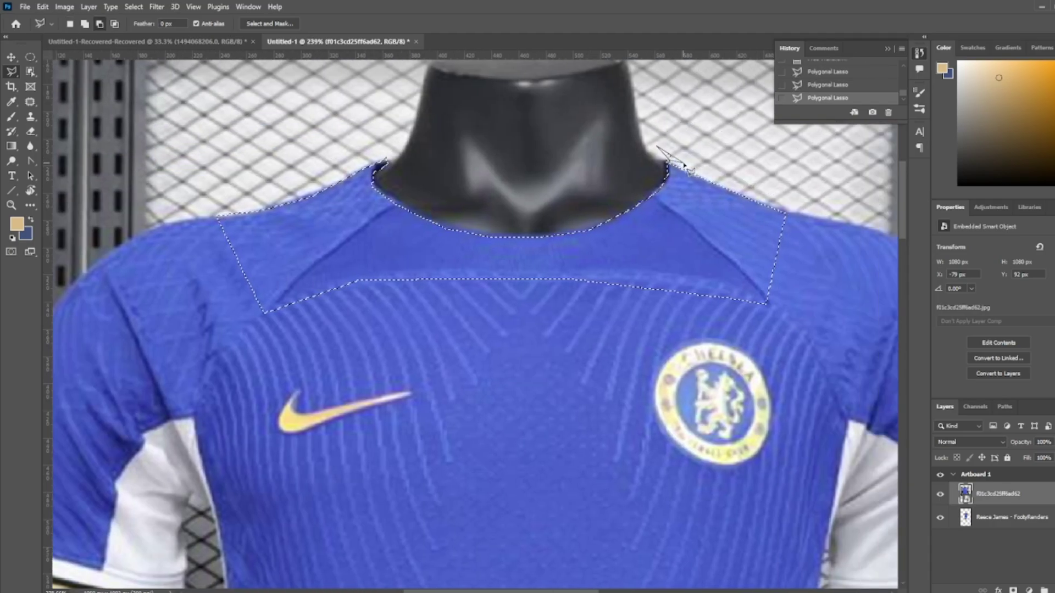
key("ctrl+k")
key("Escape")
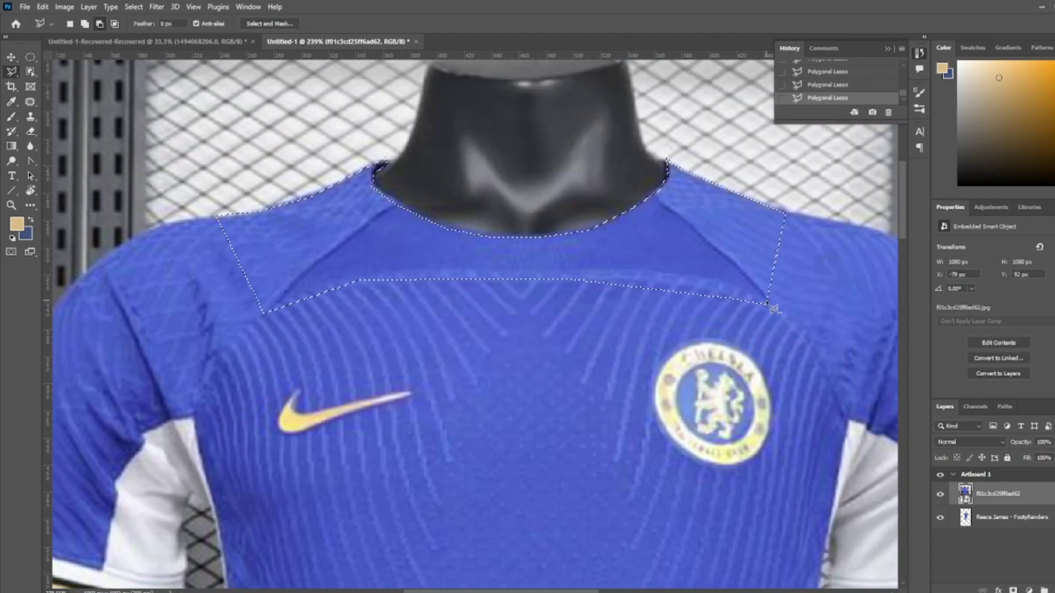
key("ctrl+j")
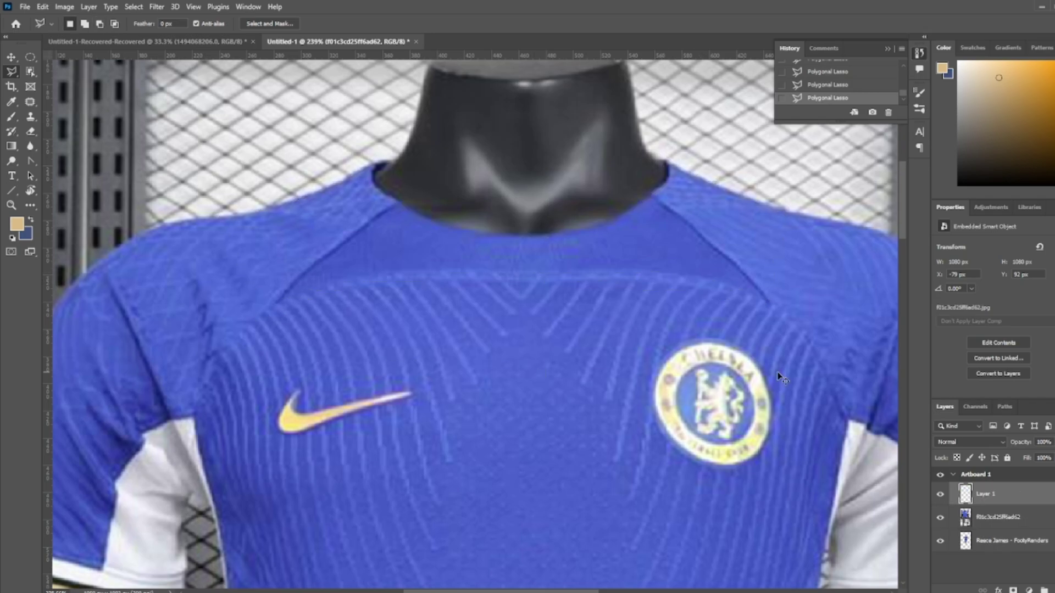
left_click(940, 517)
Step: Free Transform the collar piece to shrink and widen it across the neckline
key("ctrl+t")
left_click_drag(812, 436, 680, 443)
left_click_drag(718, 414, 775, 414)
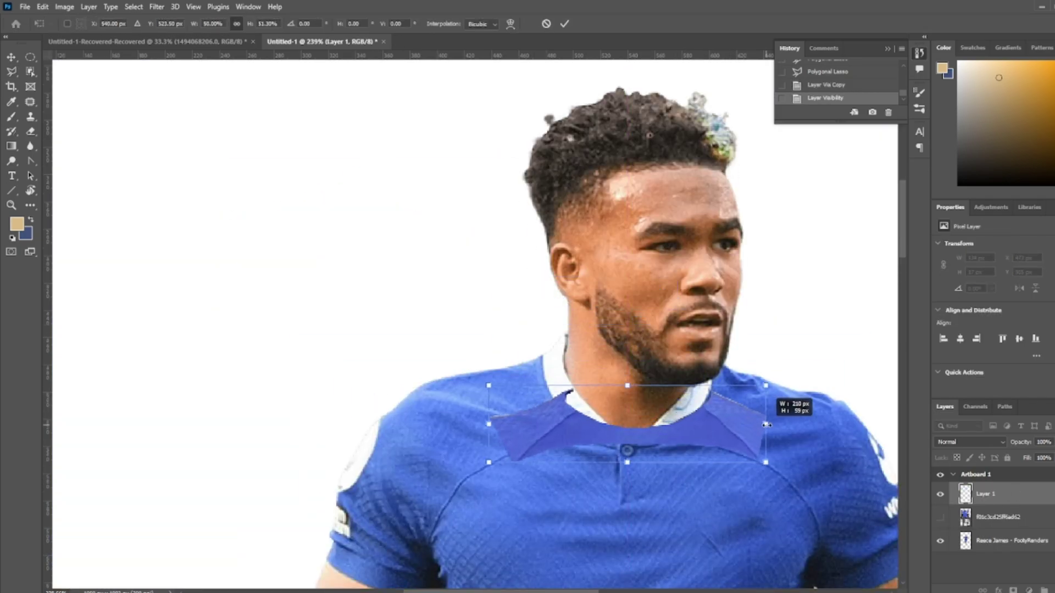
key("Return")
Step: Puppet Warp the collar, pinning its middle and pulling both ends onto the shoulders
left_click(42, 6)
left_click(110, 235)
left_click(644, 396)
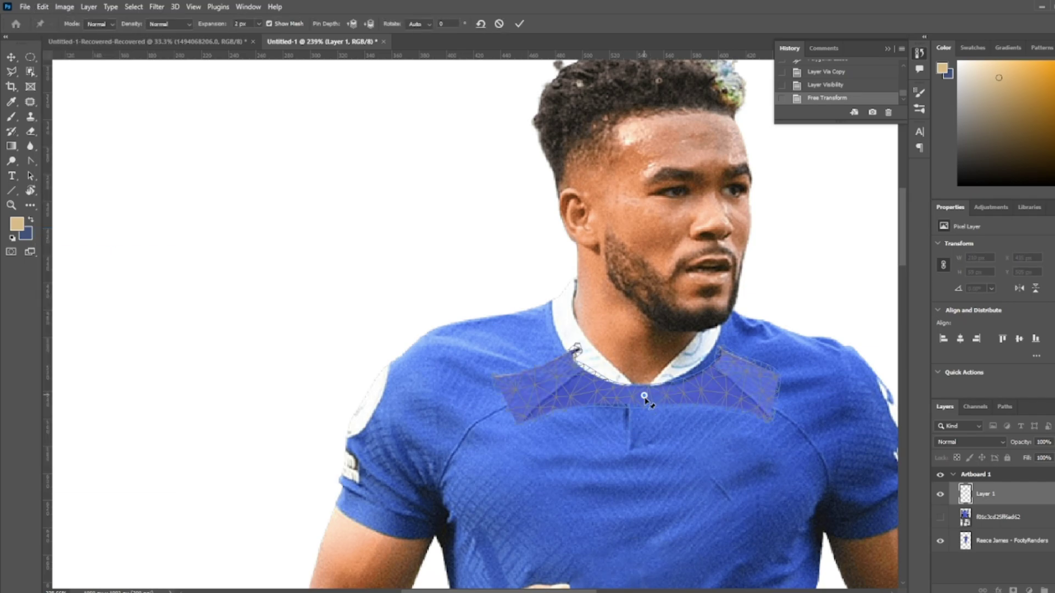
left_click_drag(566, 365, 525, 326)
left_click_drag(753, 379, 754, 331)
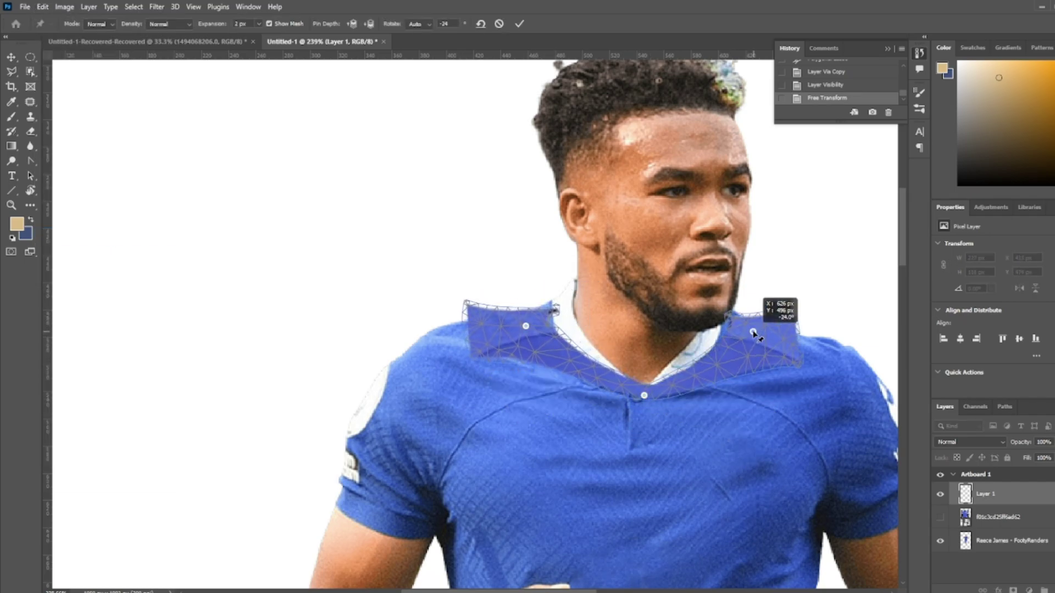
left_click_drag(526, 326, 555, 305)
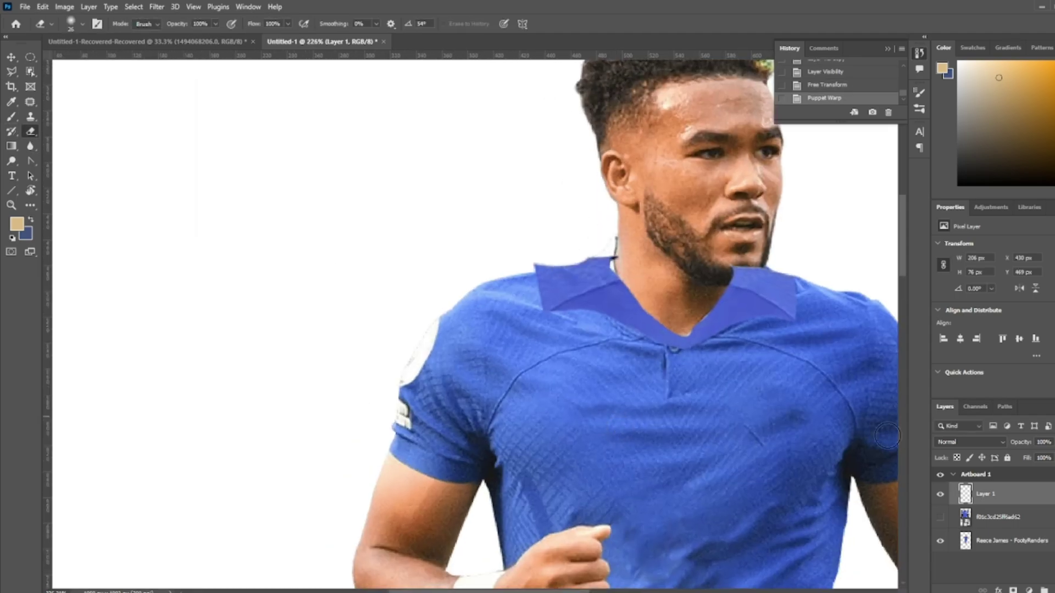
Step: Move the collar layer and clip it to the player render
left_click_drag(989, 494, 1043, 527)
left_click(1043, 528, "alt")
scroll(476, 278, "up", 5)
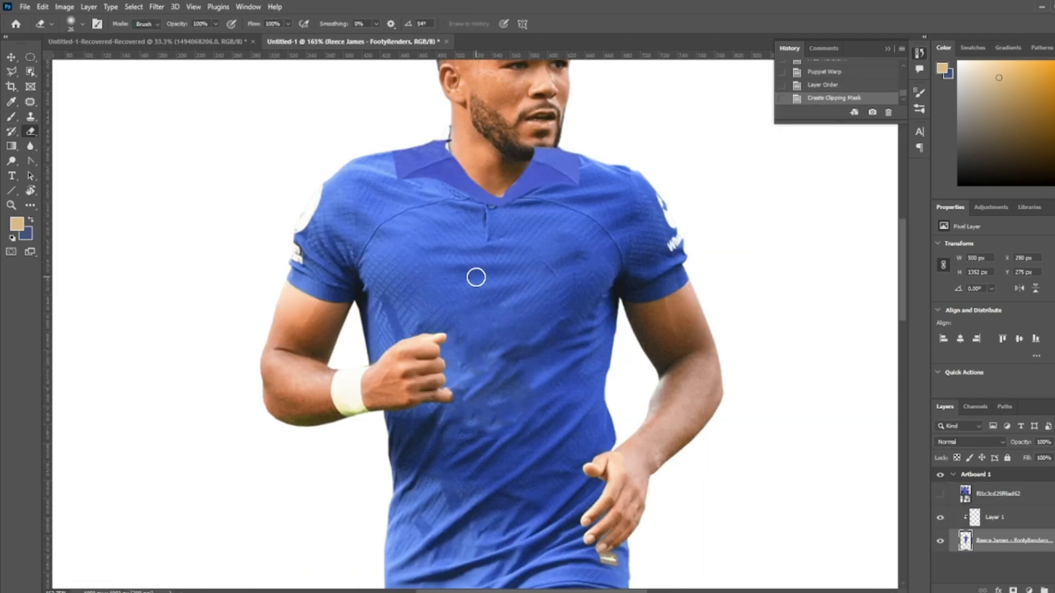
left_click(360, 275)
key("ctrl+z")
Step: Erase stray collar edges near the neck and re-transform the collar overlay
left_click_drag(367, 204, 412, 308)
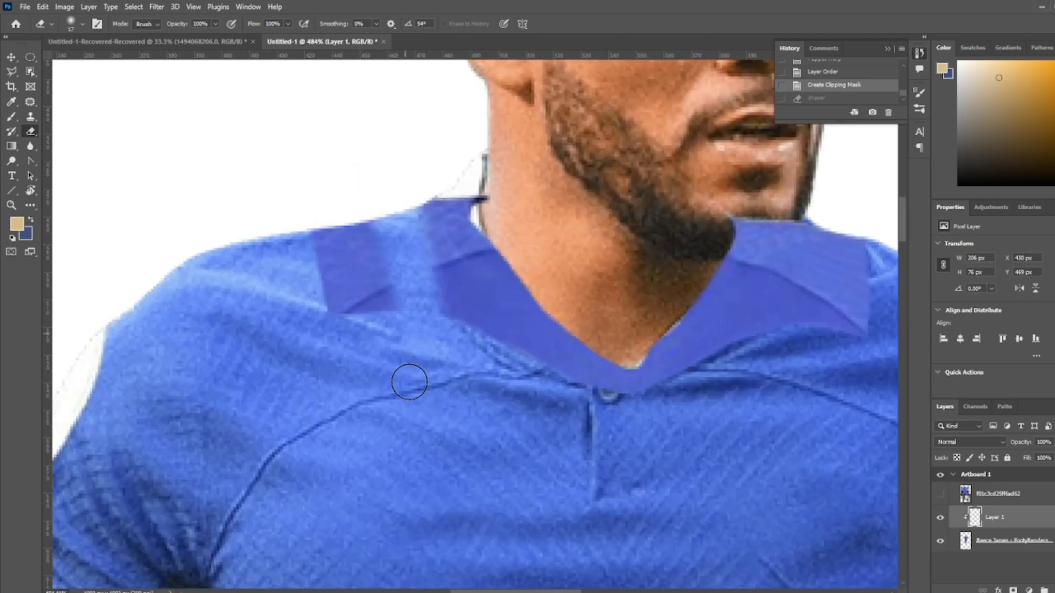
left_click_drag(330, 231, 395, 313)
key("ctrl+t")
key("ctrl+z")
scroll(270, 92, "up", 1)
key("ctrl+shift+z")
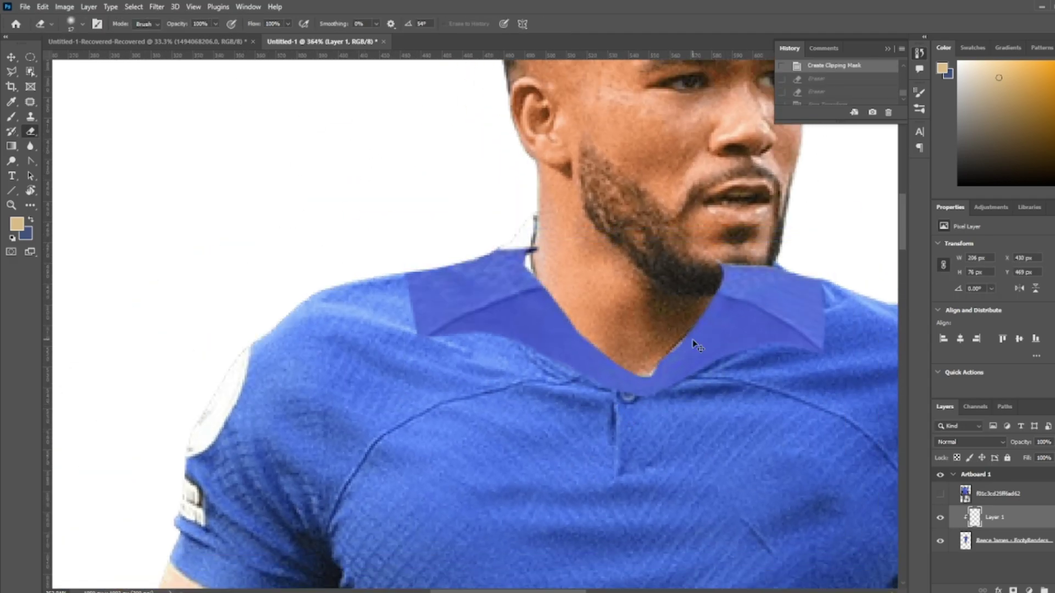
key("ctrl+t")
key("Return")
Step: Puppet Warp the collar again with several pins, raising it up around the neck
left_click(43, 6)
left_click(100, 235)
left_click(633, 382)
left_click(664, 371)
left_click(705, 329)
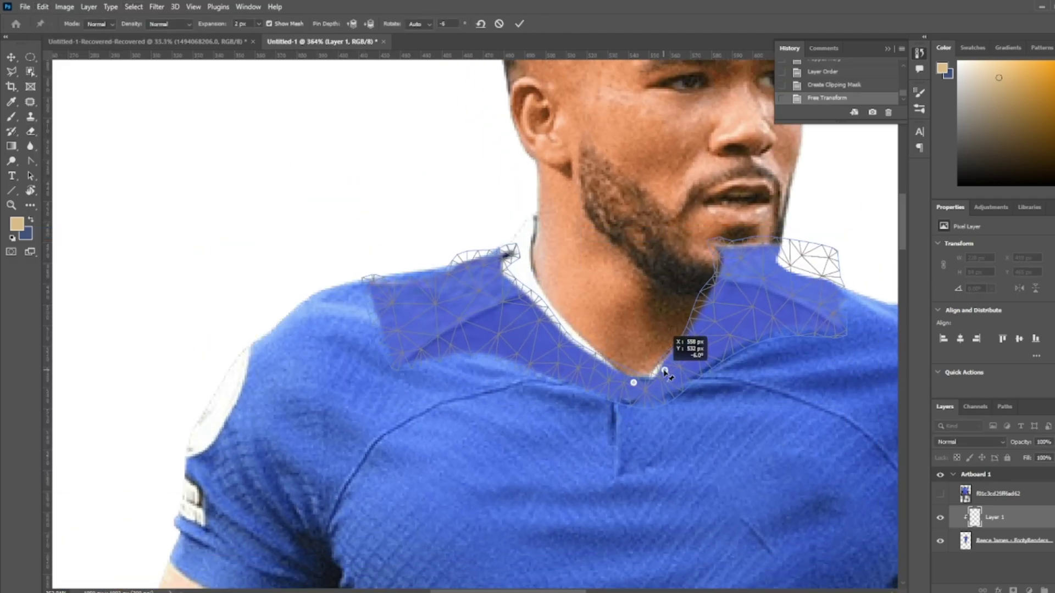
left_click_drag(768, 278, 768, 269)
left_click(498, 265)
left_click_drag(498, 265, 516, 247)
key("Return")
Step: Erase excess collar on the right shoulder and set the layer opacity to 76%
key("e")
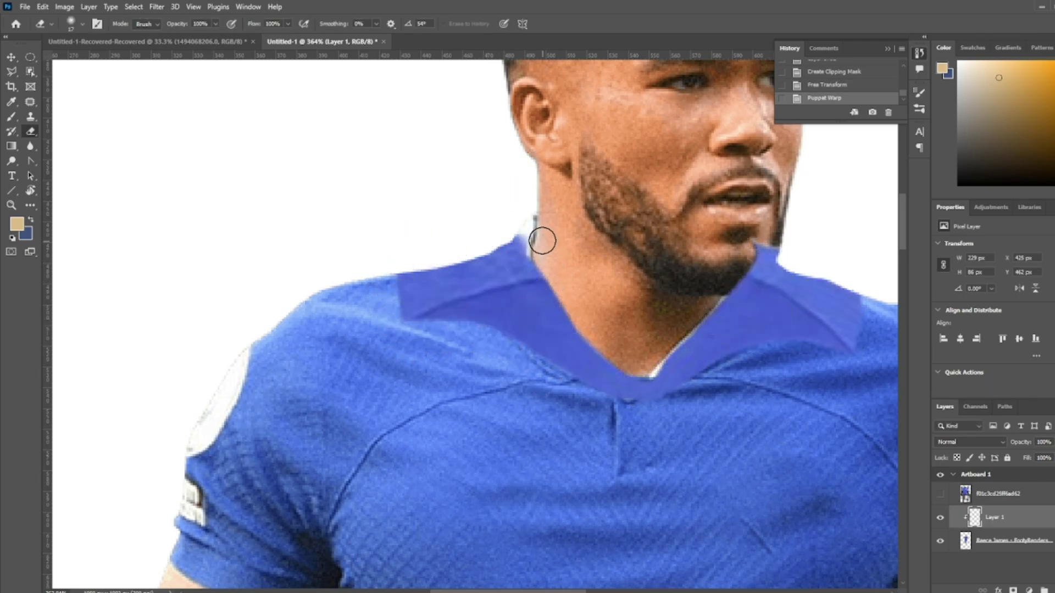
scroll(611, 497, "right", 2)
left_click_drag(789, 295, 794, 337)
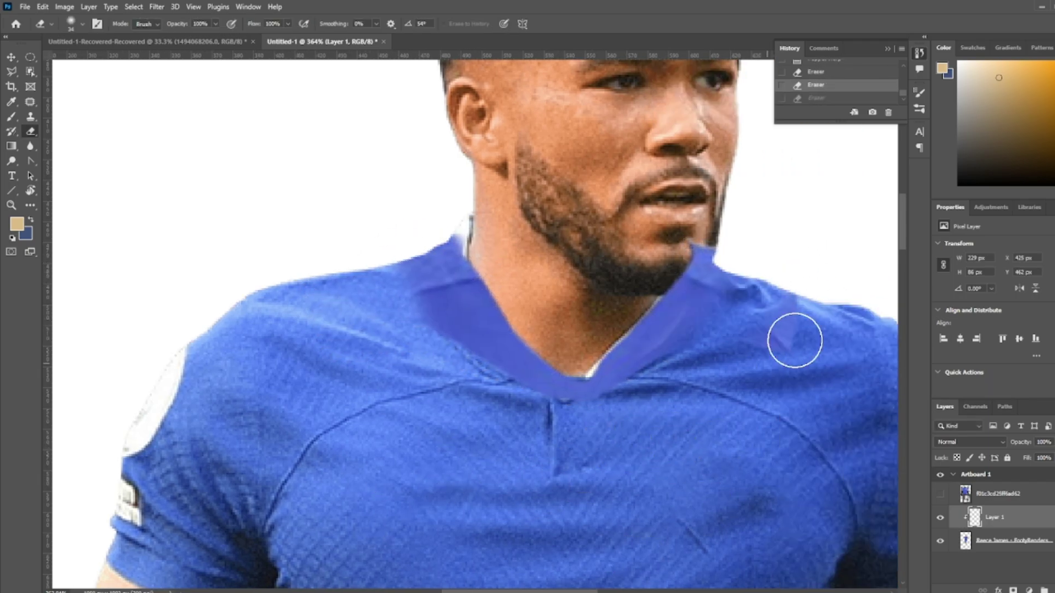
scroll(687, 256, "up", 3)
key("l")
key("Return")
left_click_drag(613, 286, 658, 285)
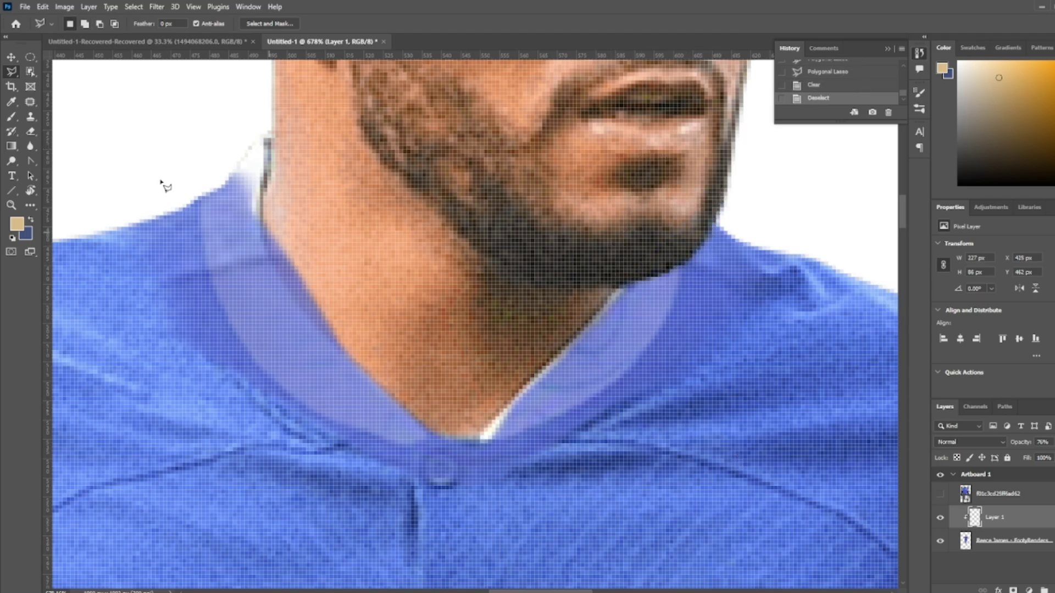
Step: Heal blemishes along the collar edge, the neck-collar seam and the dark spot under the chin
key("alt+bracketleft")
right_click(493, 405, "alt")
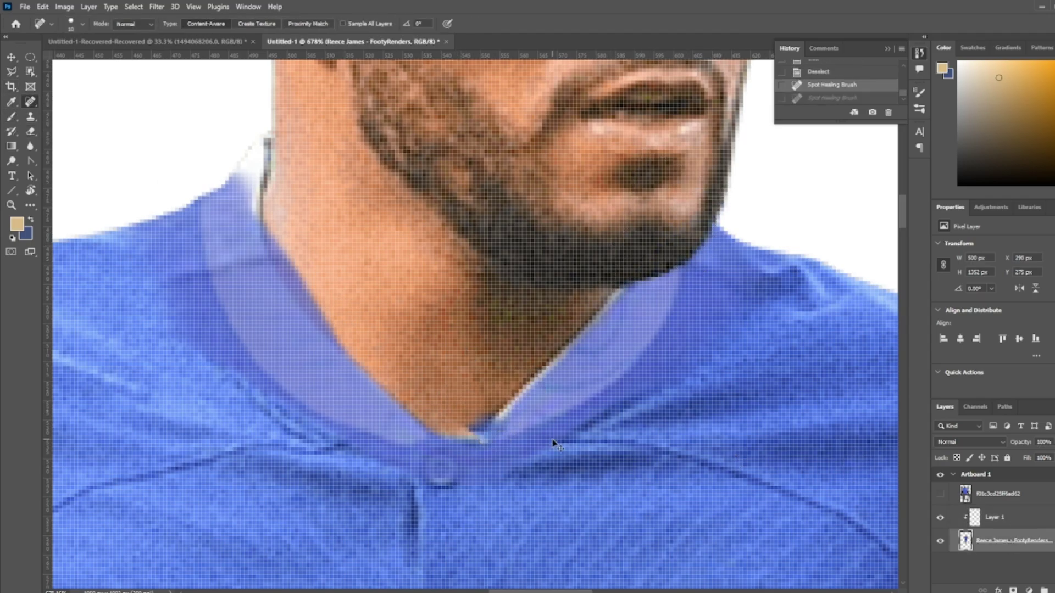
scroll(554, 443, "up", 3)
left_click(440, 429)
left_click(486, 365)
left_click(610, 253)
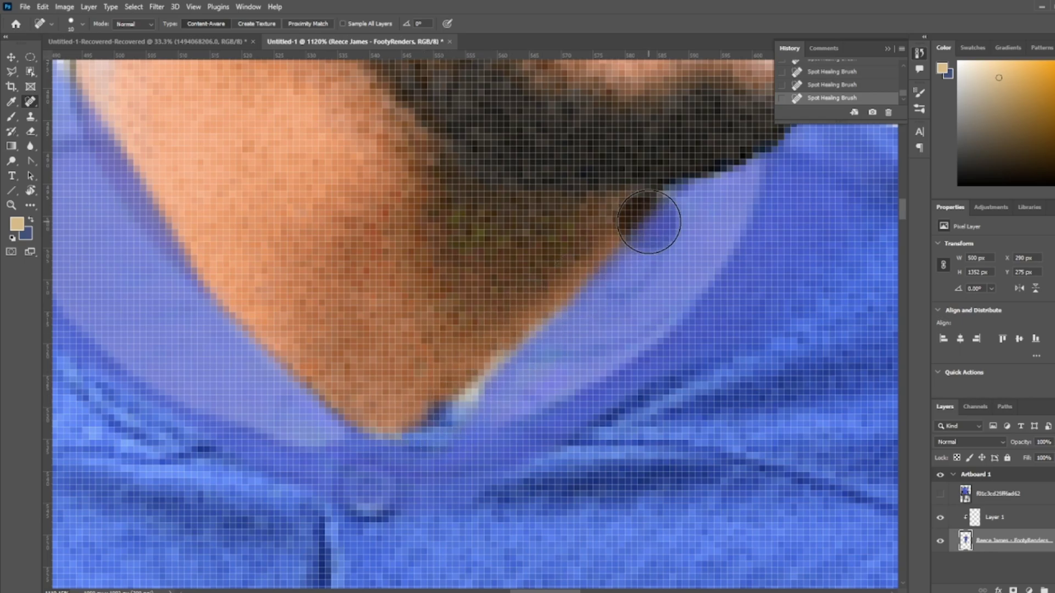
scroll(424, 423, "down", 3)
Step: Paint sampled skin tone over the neck edge, undo it, and shrink the brush to 52 px
key("b")
left_click(426, 394, "alt")
left_click_drag(426, 394, 110, 385)
key("ctrl+z")
right_click(352, 512)
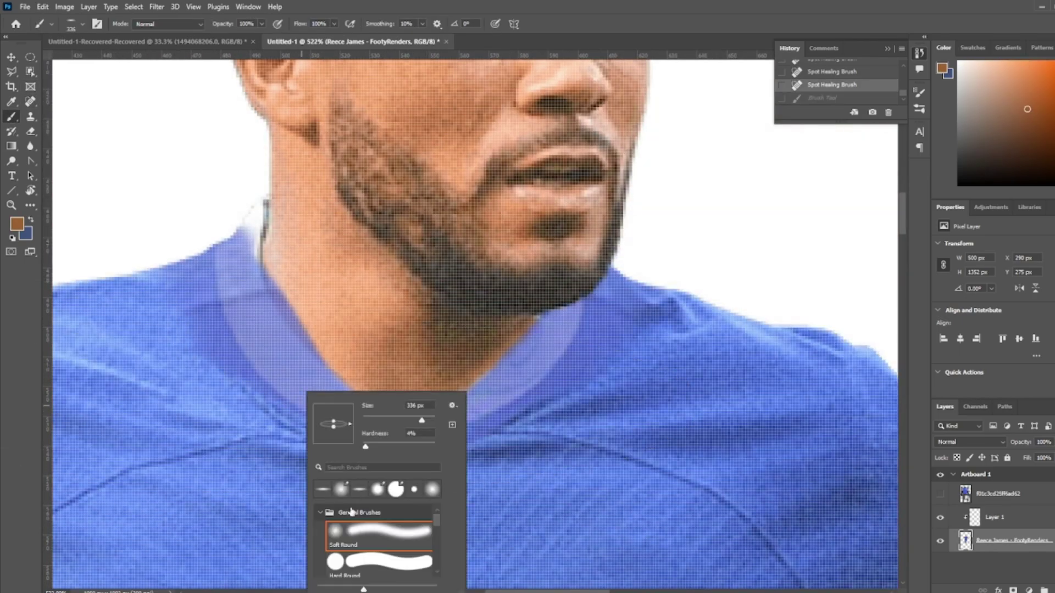
right_click(332, 414, "alt")
scroll(345, 244, "up", 3)
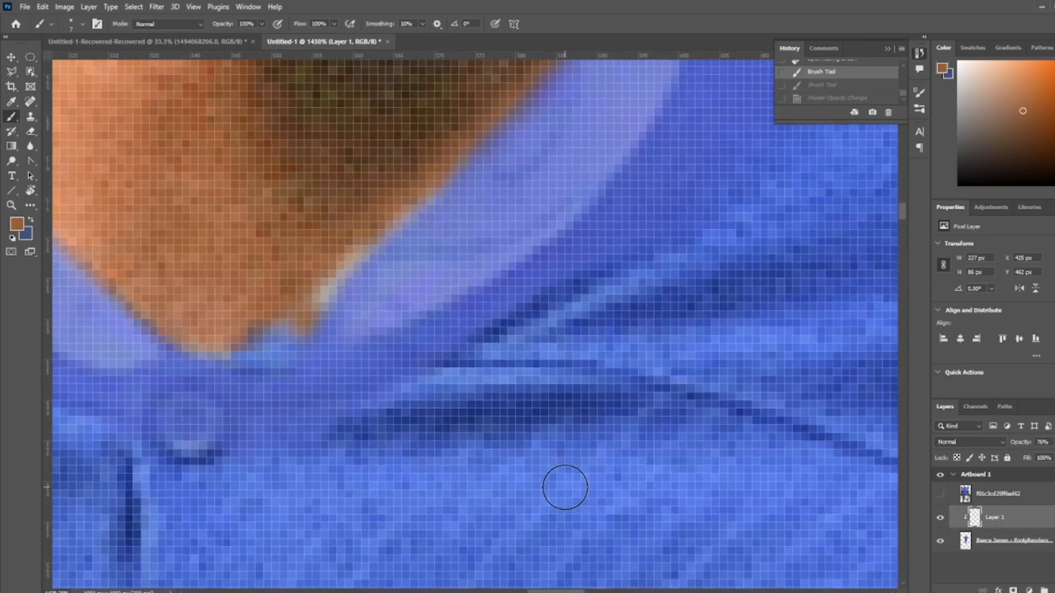
Step: Heal the neck just above the collar and the seam at the collar's point
left_click_drag(30, 101, 61, 114)
left_click(478, 306)
left_click(457, 321, "alt")
left_click(458, 321)
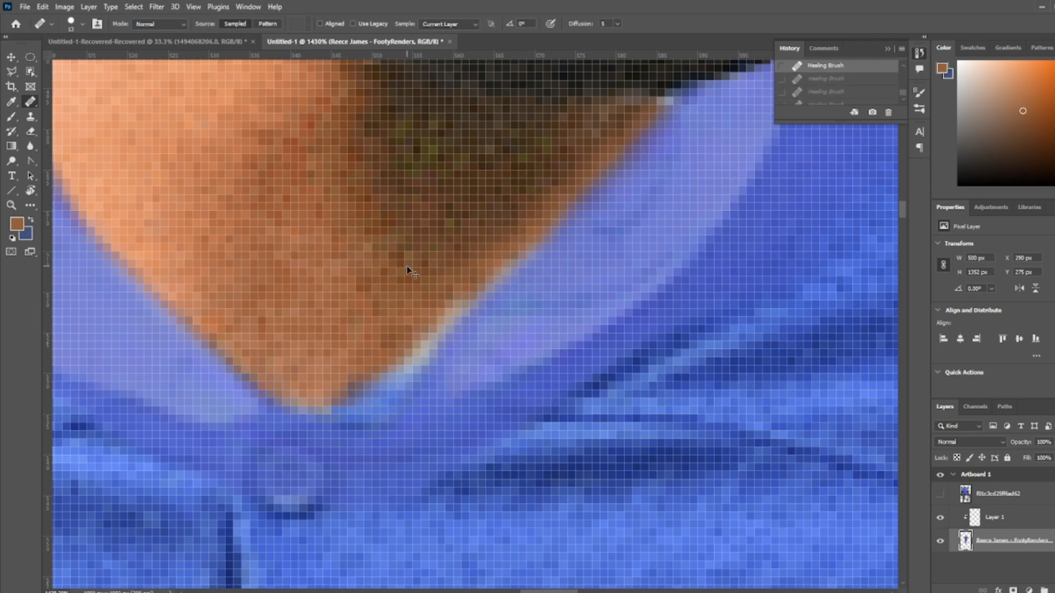
Step: Paint skin tone at the collar's point, along the neck edge and near the chin
left_click_drag(357, 387, 354, 424)
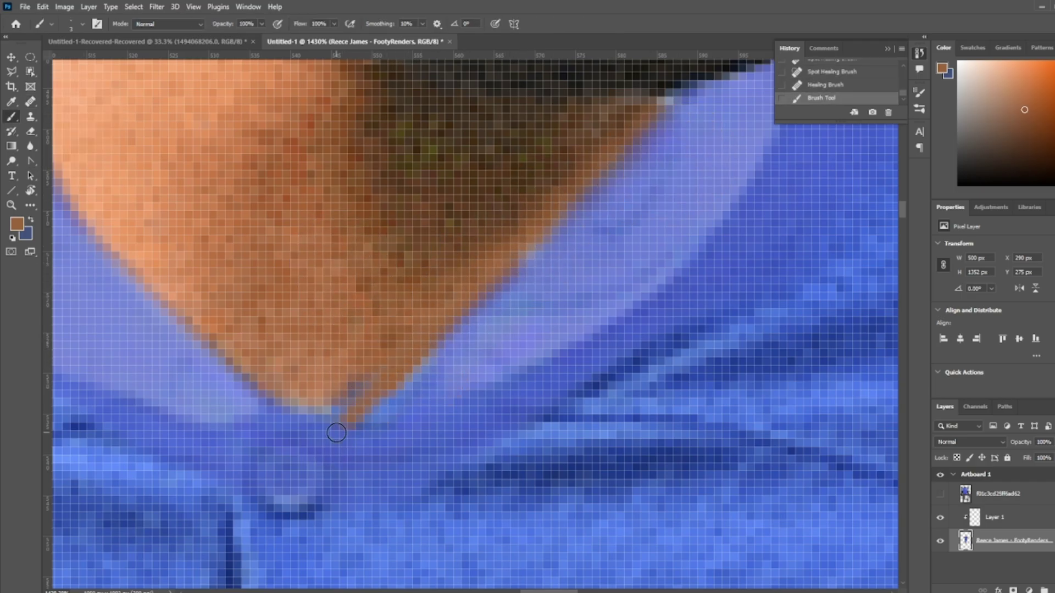
left_click_drag(432, 352, 389, 389)
scroll(389, 389, "down", 5)
scroll(467, 309, "up", 4)
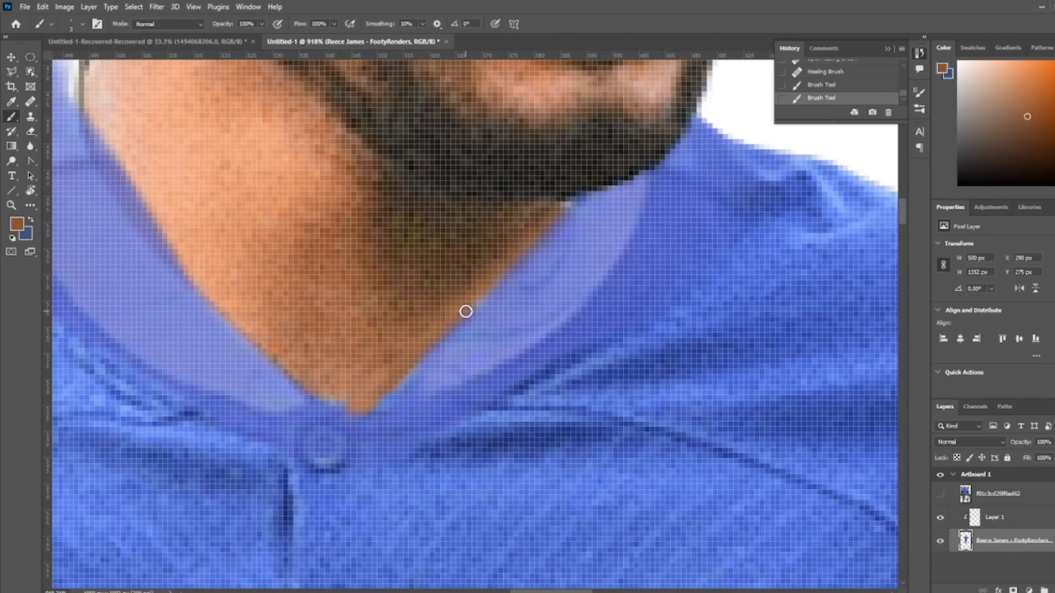
scroll(516, 372, "down", 5)
scroll(516, 372, "up", 8)
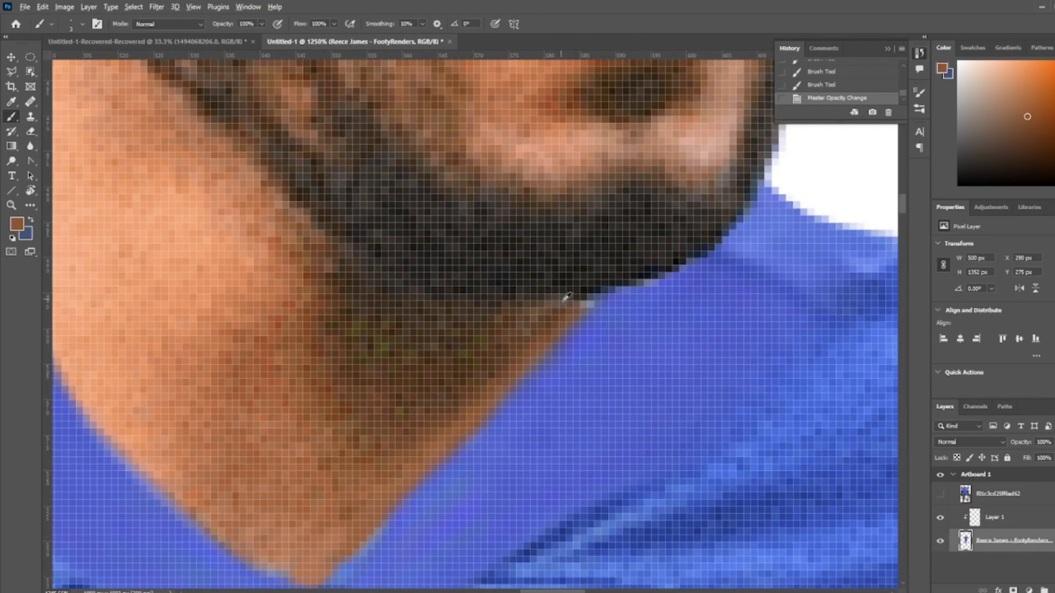
left_click(648, 280, "alt")
left_click(648, 280)
scroll(642, 289, "down", 4)
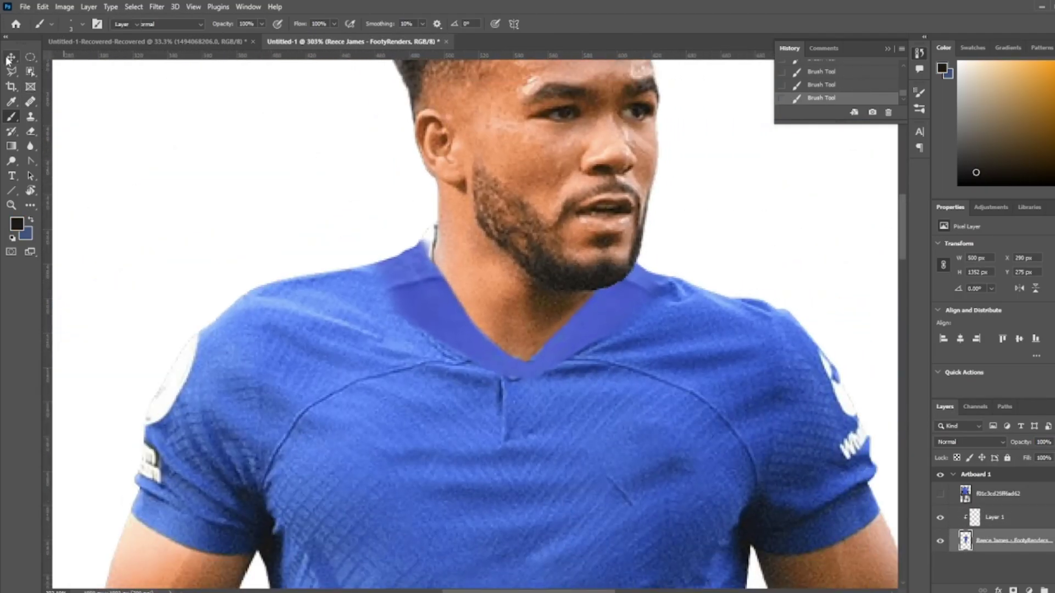
Step: Erase specks beside the neck, along the shoulder edge and a gap near the collar seam
key("e")
scroll(478, 275, "up", 2)
right_click(491, 306)
left_click(494, 308)
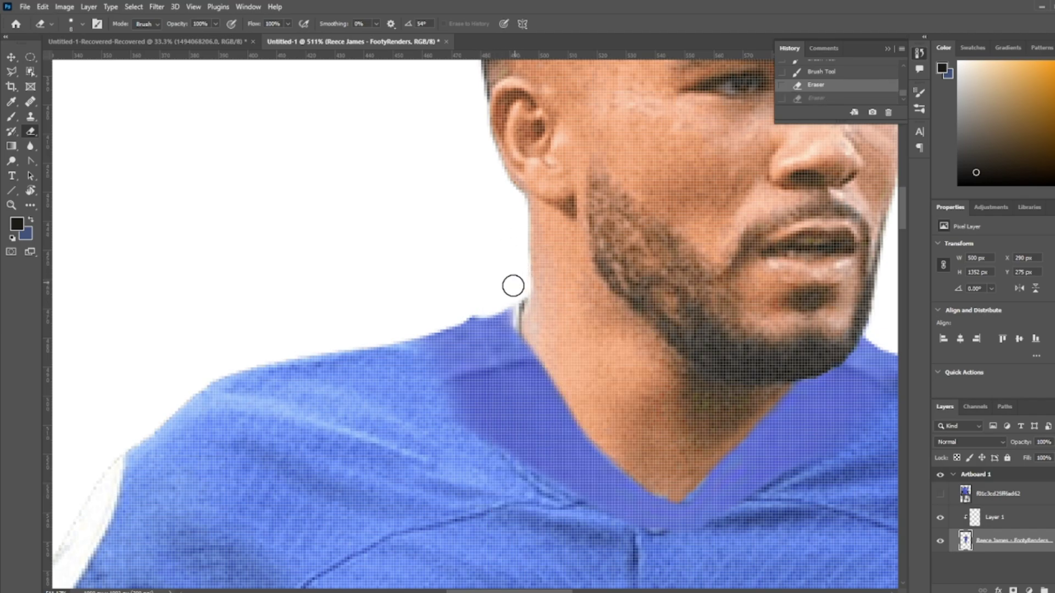
left_click(489, 306)
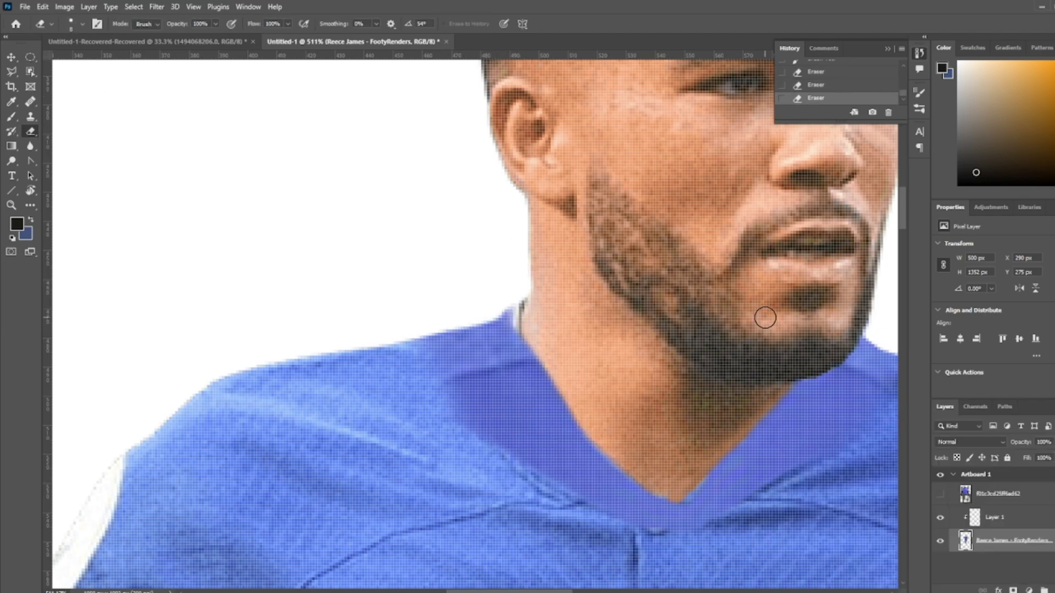
key("b")
left_click(492, 331, "alt")
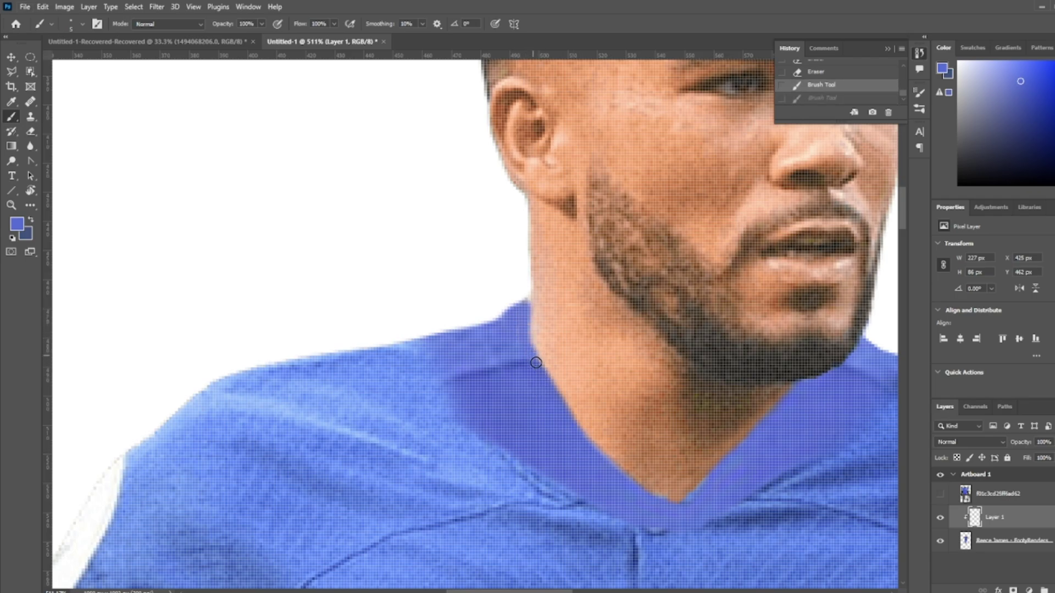
scroll(453, 360, "left", 1)
key("e")
right_click(471, 405)
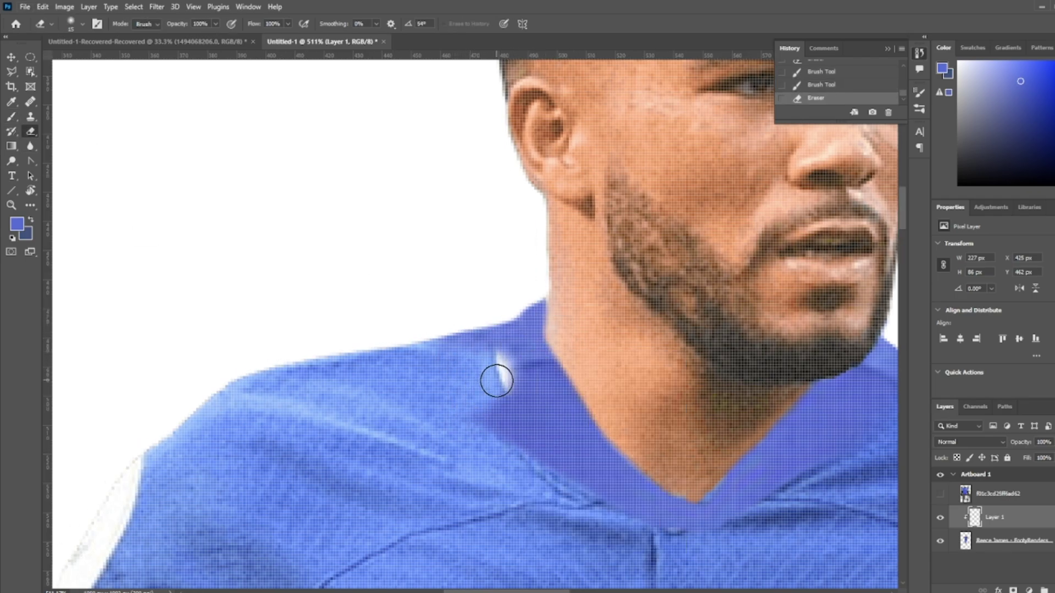
left_click(494, 376)
Step: Undo the collar transform and bring up Hue/Saturation to raise collar Lightness to +24
key("Return")
key("ctrl+z")
key("b")
scroll(394, 332, "up", 2)
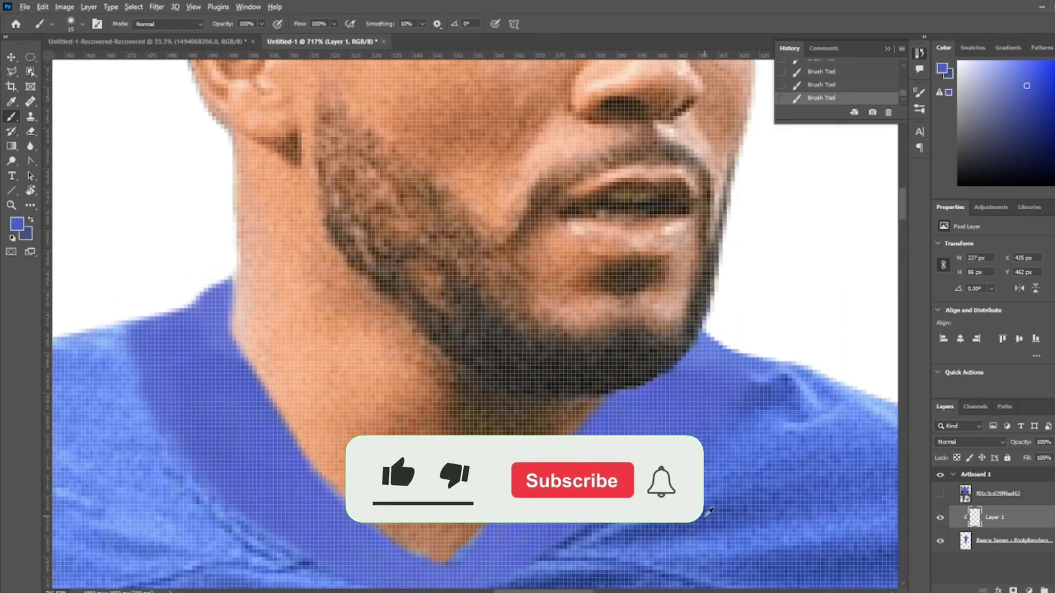
key("ctrl+b")
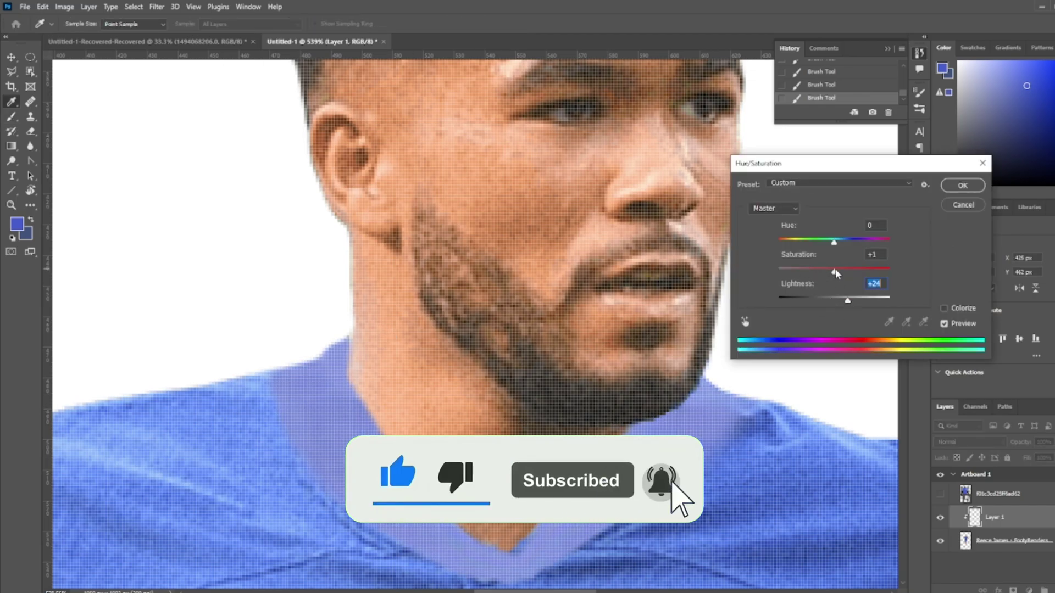
Step: Apply the +24 Lightness to the collar and fill the gap at the collar seam
left_click(963, 185)
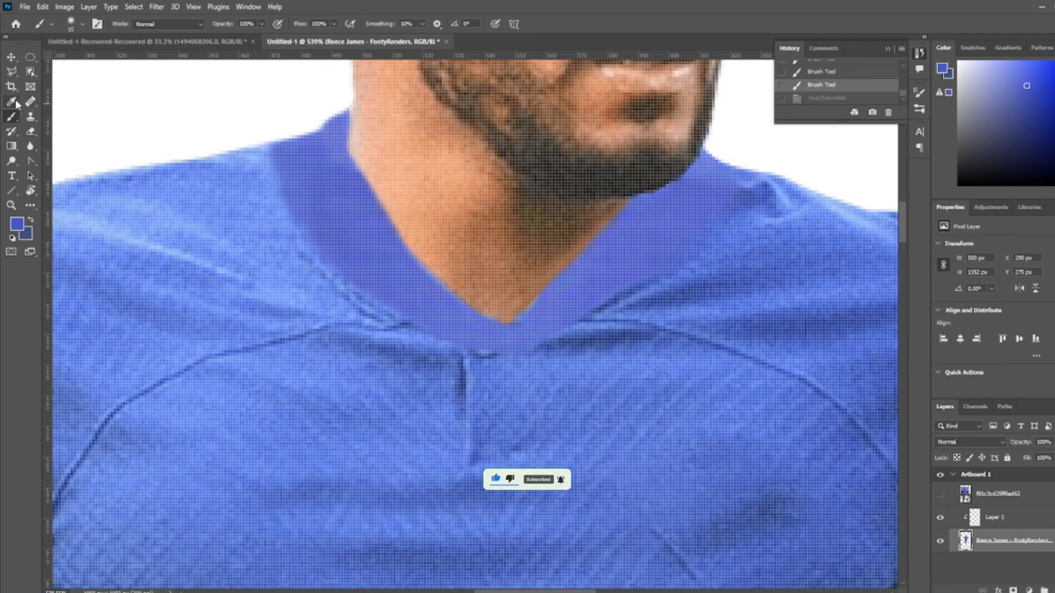
left_click(997, 542)
right_click(446, 151)
left_click(484, 292)
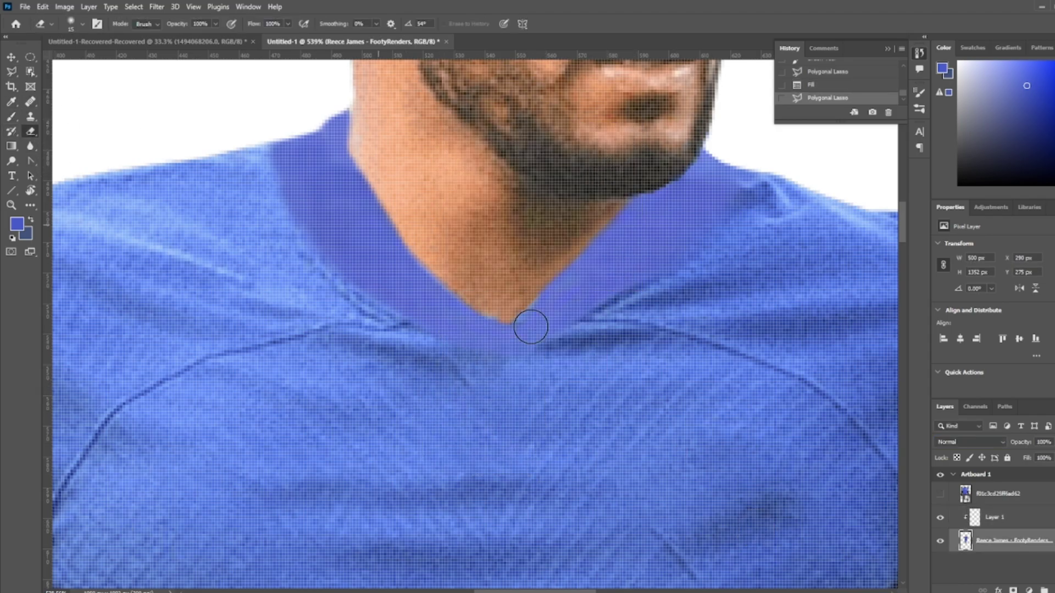
Step: Erase along the collar's lower edge, restore it to full opacity, and view the whole image
left_click(995, 517)
left_click_drag(241, 115, 295, 336)
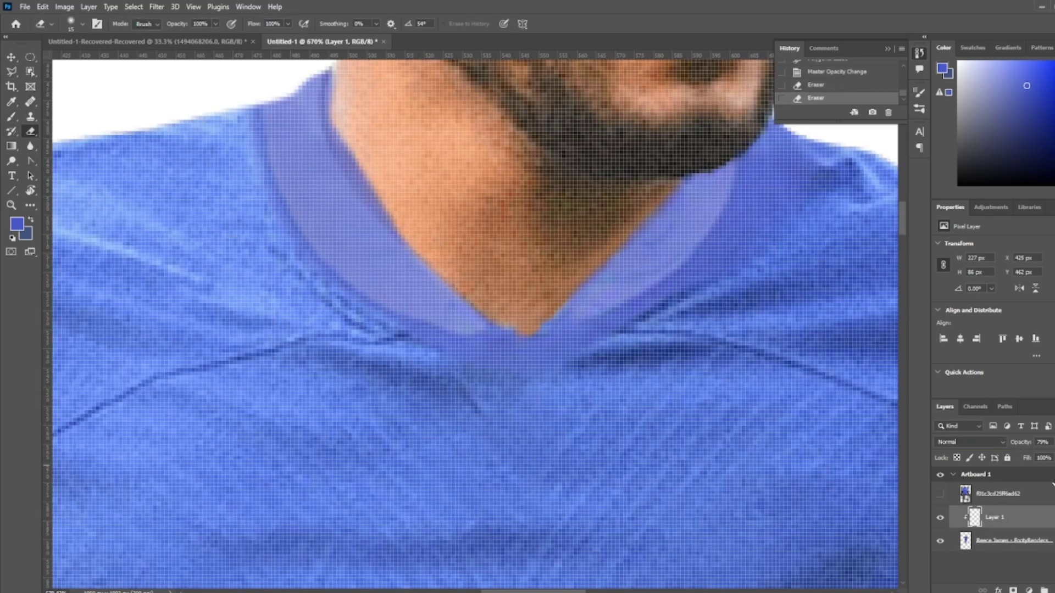
key("0")
key("ctrl+0")
scroll(588, 440, "up", 3)
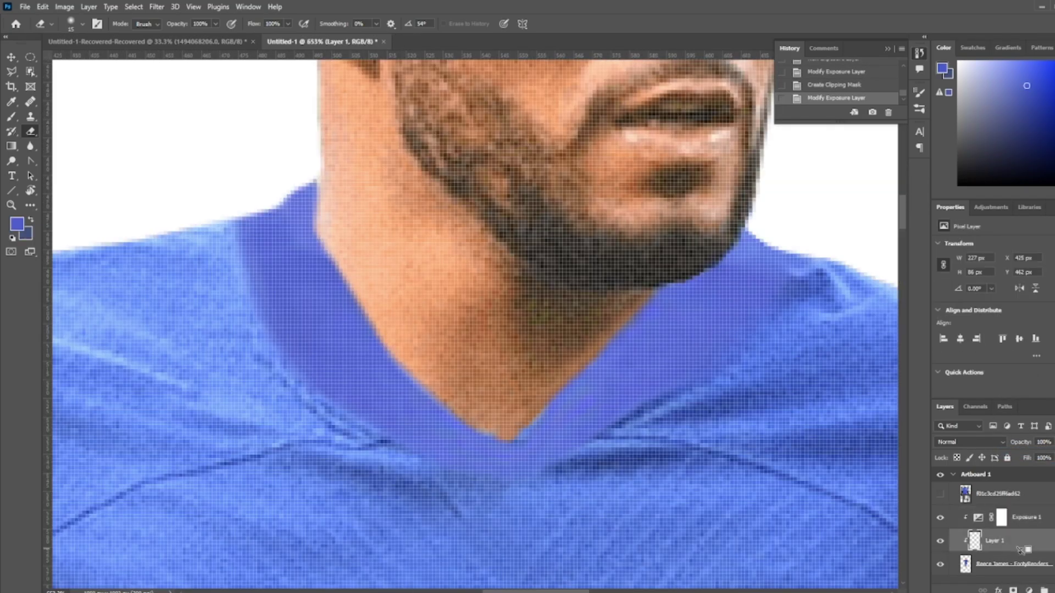
Step: Paint the clipped Exposure mask at 13% flow to shade the crease below the collar
left_click(598, 412)
key("x")
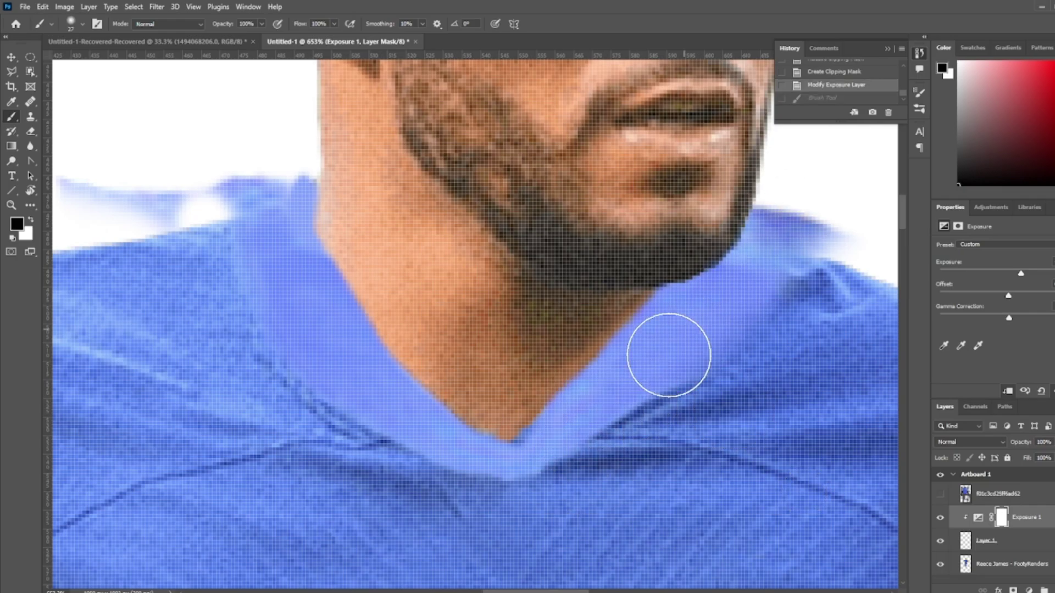
right_click(676, 393)
key("Escape")
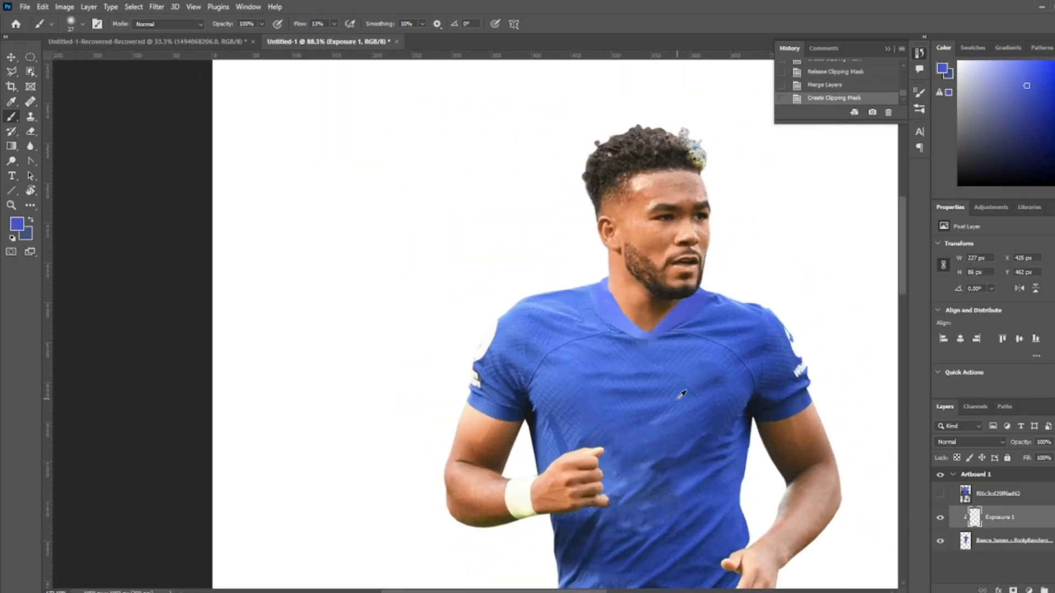
scroll(681, 394, "up", 5)
scroll(675, 405, "up", 5)
left_click_drag(471, 282, 494, 321)
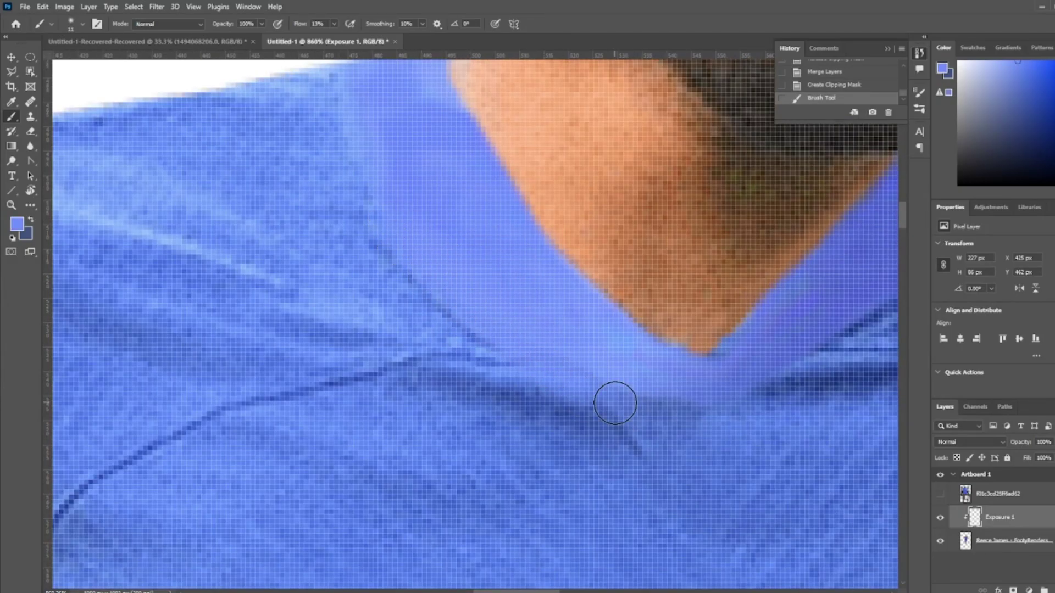
Step: Switch to the Polygonal Lasso to outline the right sleeve hem
scroll(344, 194, "down", 5)
scroll(408, 283, "down", 5)
scroll(255, 154, "up", 3)
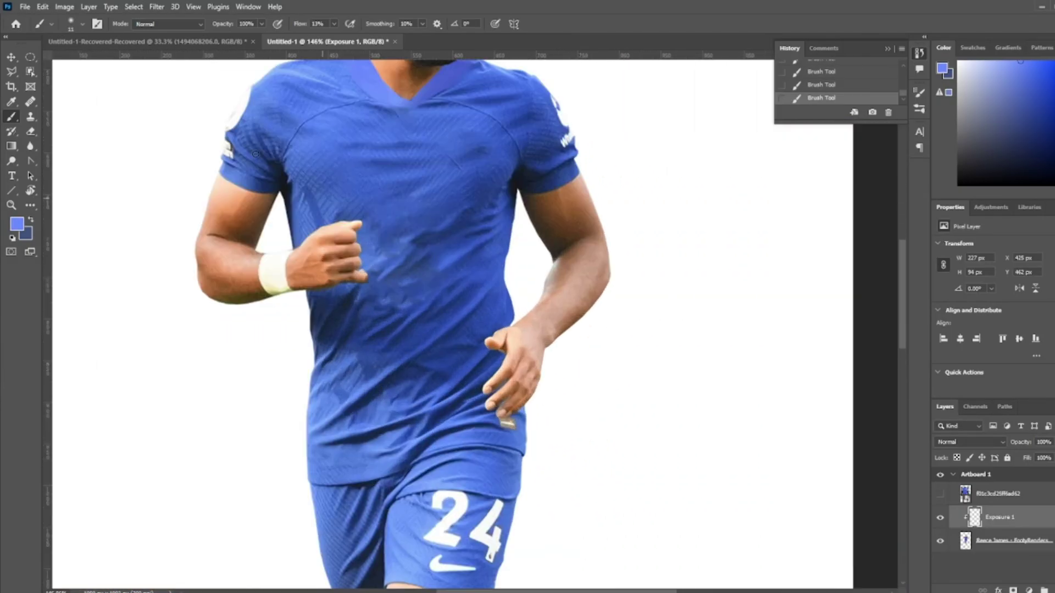
key("l")
scroll(510, 142, "up", 2)
scroll(539, 219, "up", 2)
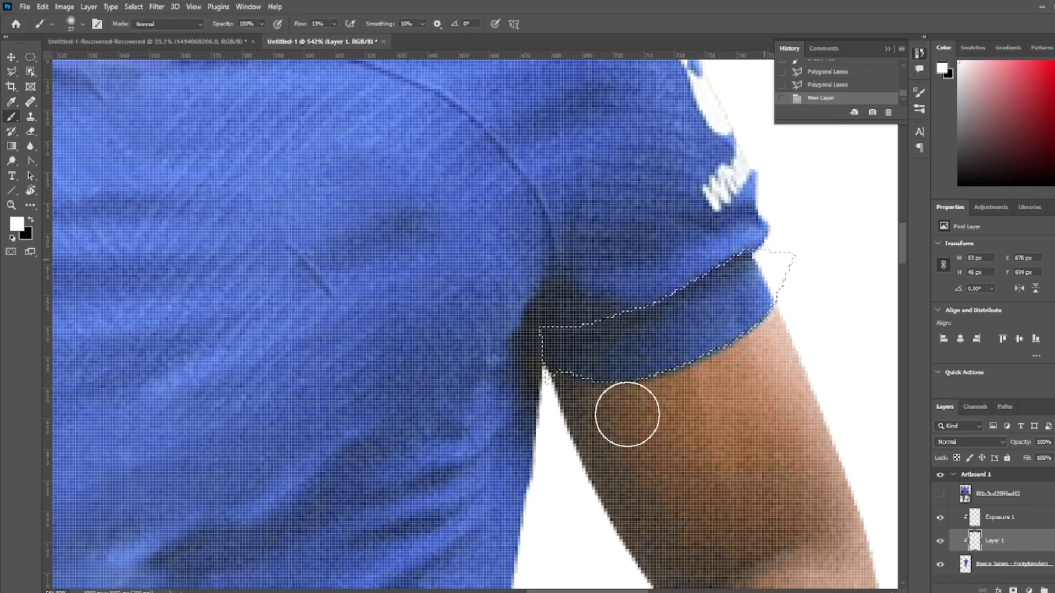
Step: Paint the selected sleeve hem white and draw an elliptical selection on the sleeve
mouse_move(627, 415)
left_mouse_down()
mouse_move(595, 320)
mouse_move(707, 372)
left_mouse_up()
key("l")
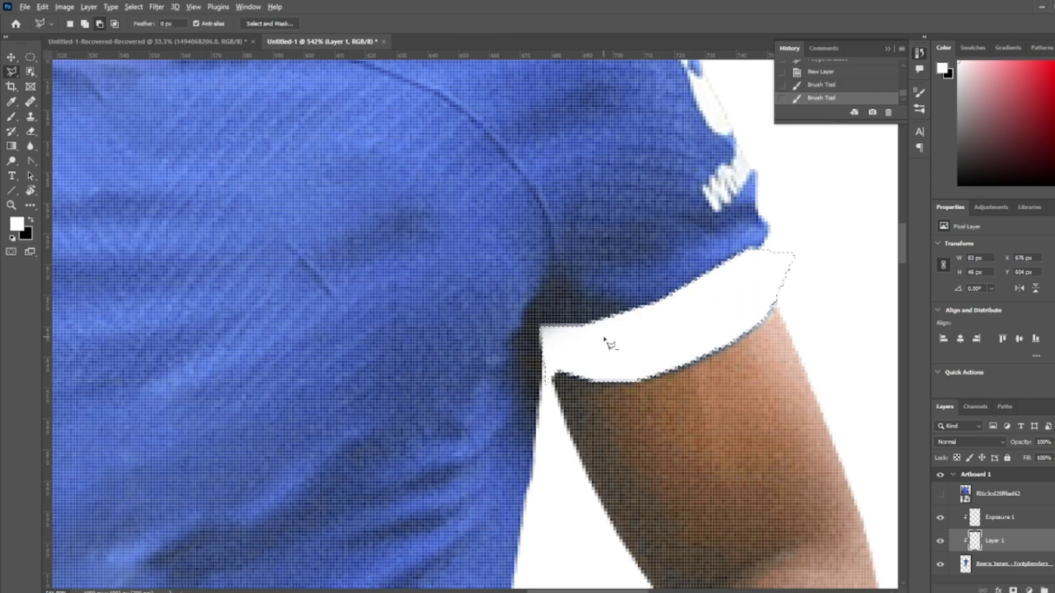
scroll(610, 345, "up", 3)
scroll(857, 336, "right", 3)
key("m")
left_click_drag(443, 263, 612, 405)
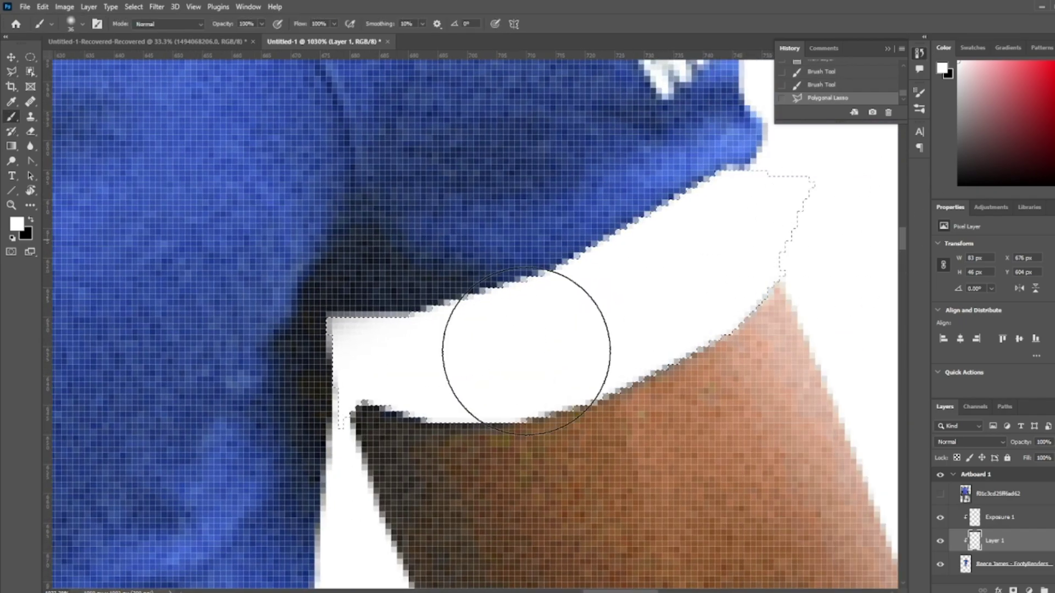
Step: Set the band layer to Color blend mode and deselect
key("ctrl+alt+g")
left_click(970, 441)
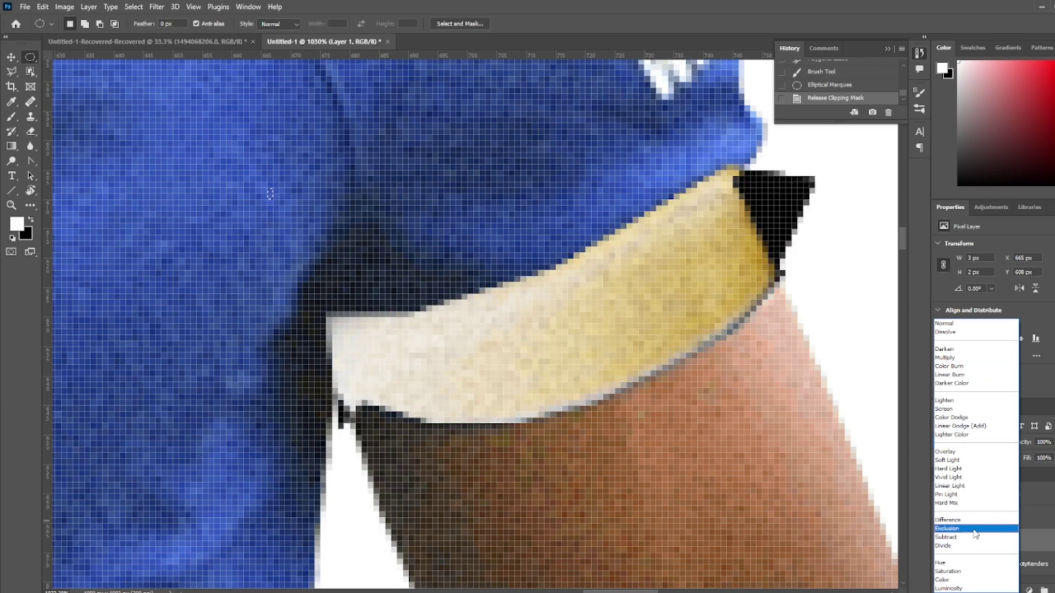
left_click(941, 580)
left_click(529, 225)
key("ctrl+d")
key("e")
right_click(395, 184)
key("Escape")
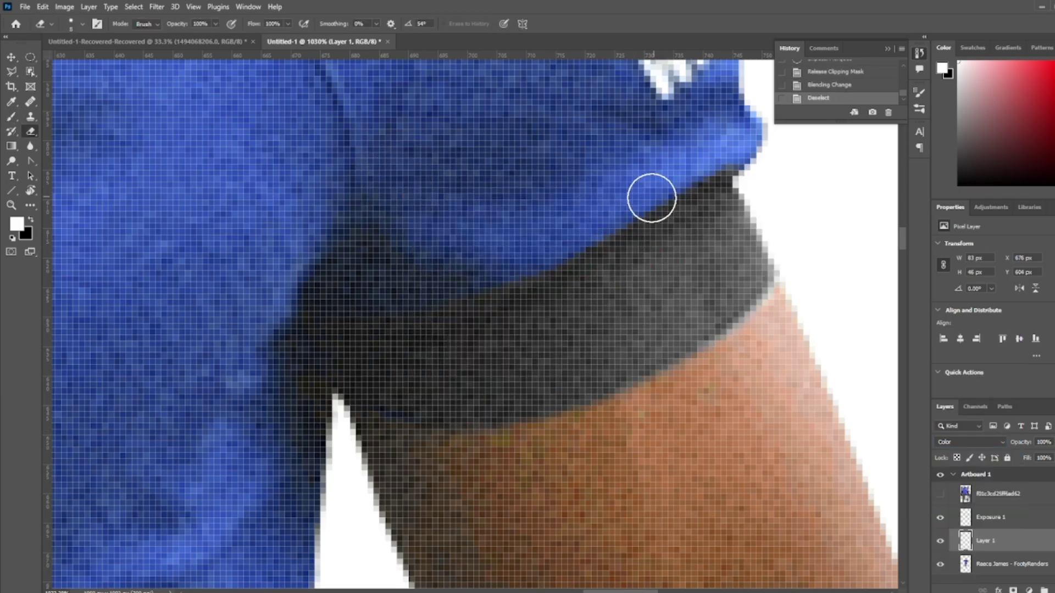
key("ctrl+u")
key("Escape")
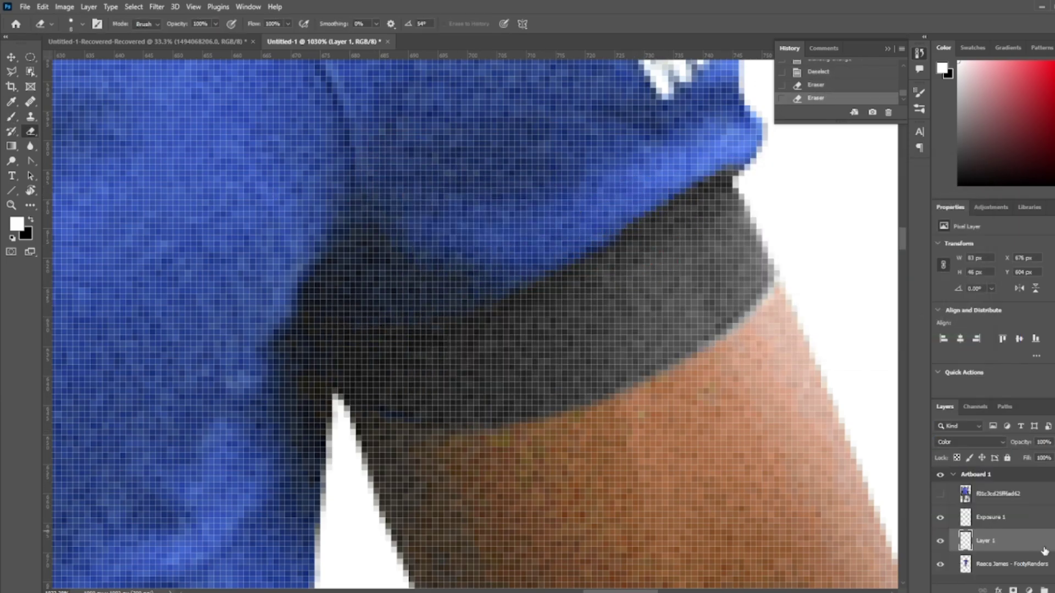
Step: Return Layer 1 to Normal and drag the Blend If sliders so shirt texture shows through
left_click(970, 442)
left_click(945, 418)
double_click(989, 541)
left_click_drag(809, 344, 865, 315)
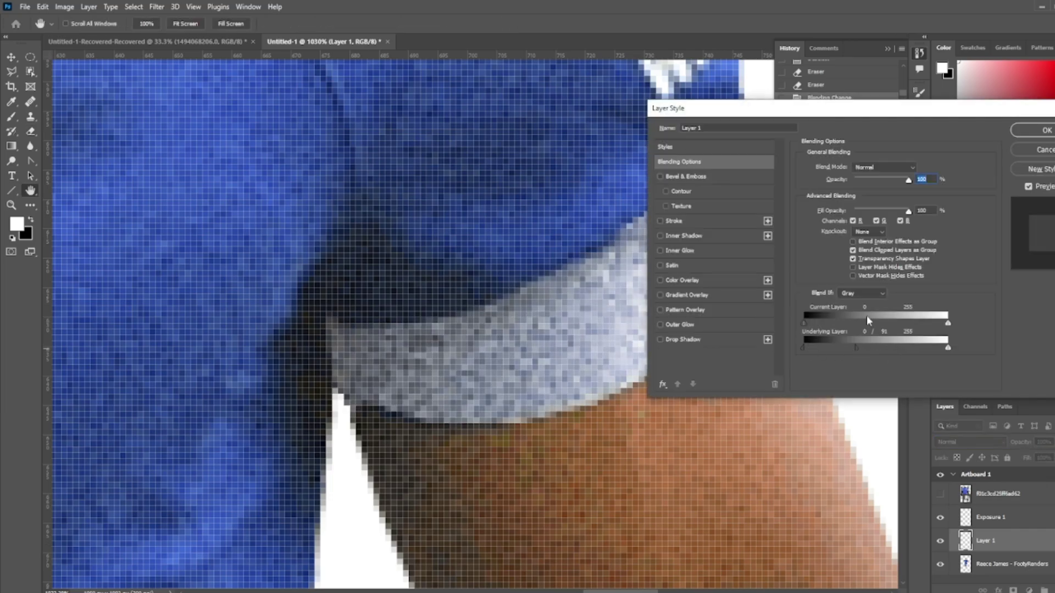
key("Return")
Step: Show and hide the top layer to check the grainy cuff band
scroll(473, 324, "down", 5)
left_click(940, 494)
scroll(665, 374, "down", 5)
scroll(665, 405, "up", 4)
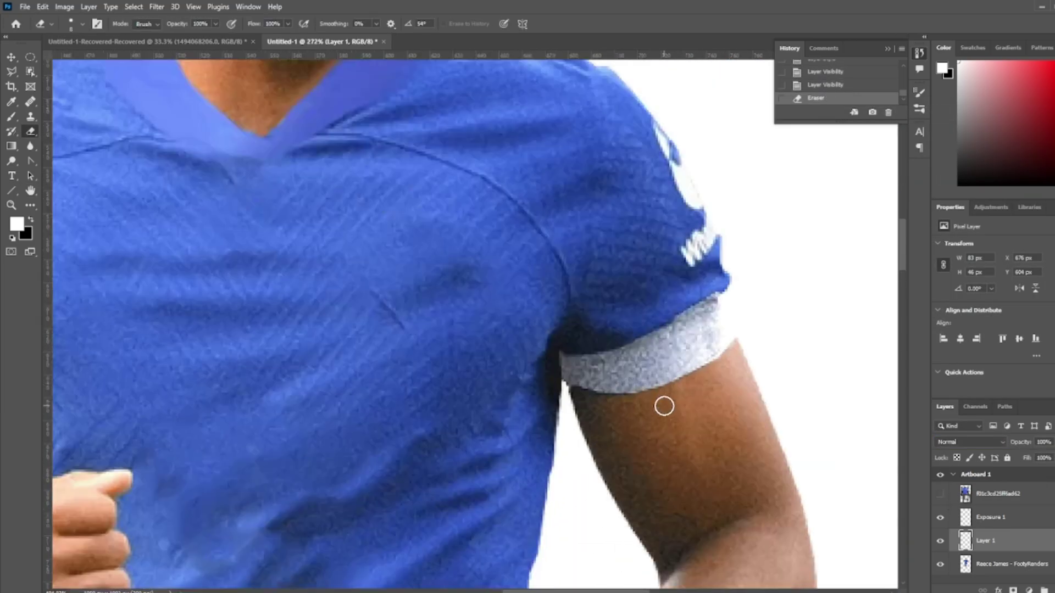
scroll(560, 377, "up", 2)
left_click(561, 378)
Step: Close the selection around the armpit and paint inside it white
key("v")
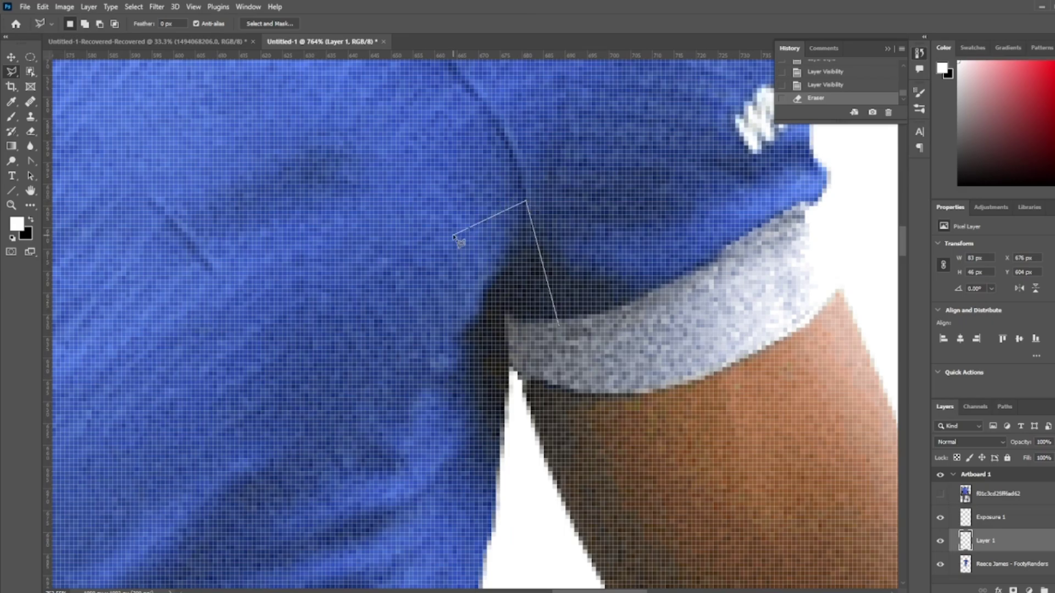
double_click(539, 364)
key("b")
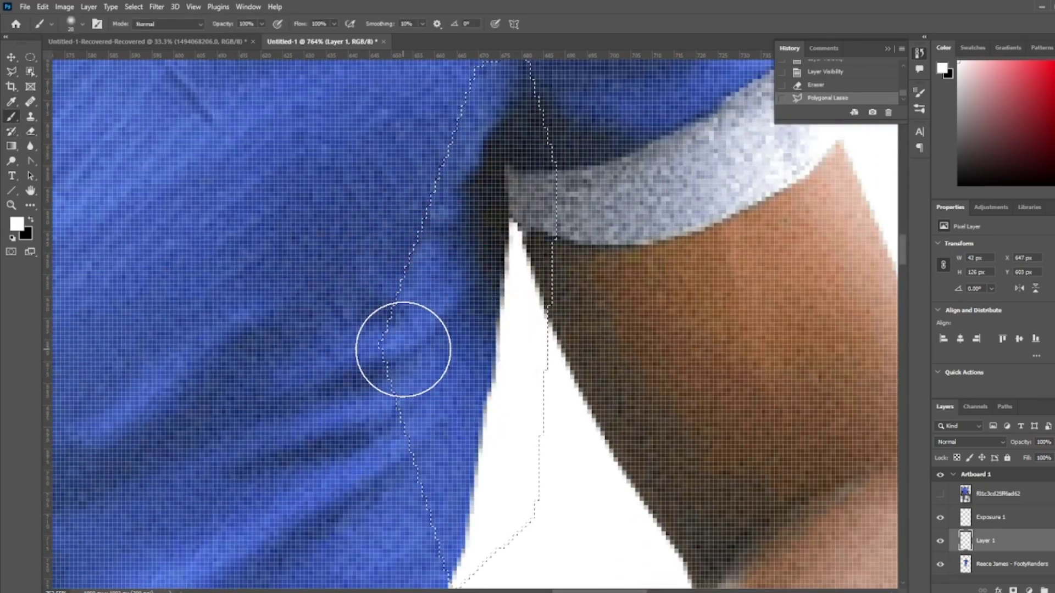
left_click_drag(401, 354, 484, 67)
scroll(483, 165, "down", 2)
left_click_drag(401, 582, 417, 418)
scroll(418, 385, "down", 5)
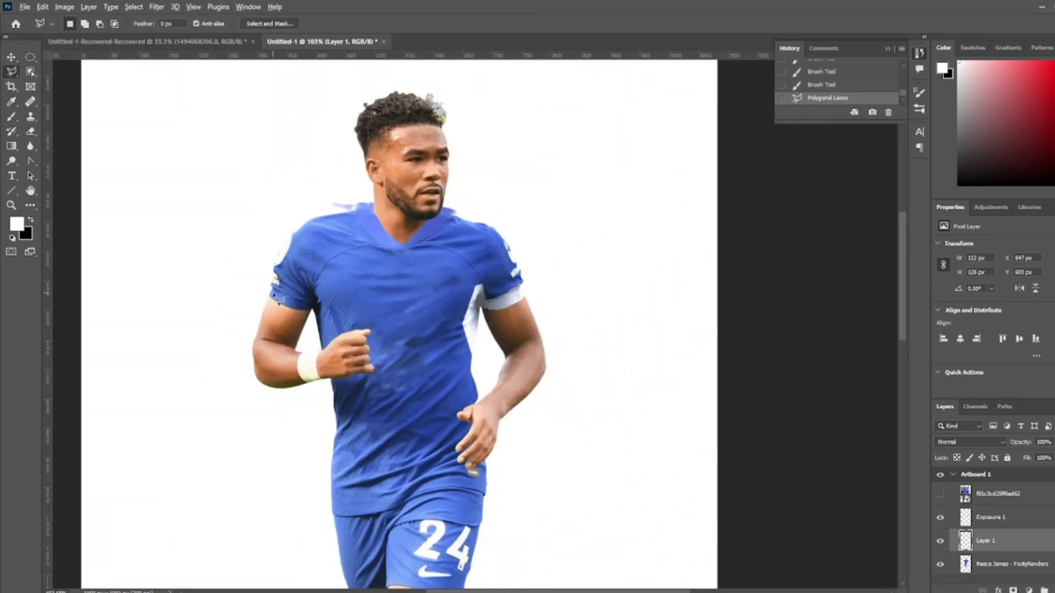
Step: Draw a Polygonal Lasso selection from the sleeve edge past the armpit down the shirt side
key("l")
scroll(354, 366, "up", 5)
scroll(354, 365, "up", 2)
left_click(357, 368)
left_click(539, 443)
scroll(539, 443, "down", 3)
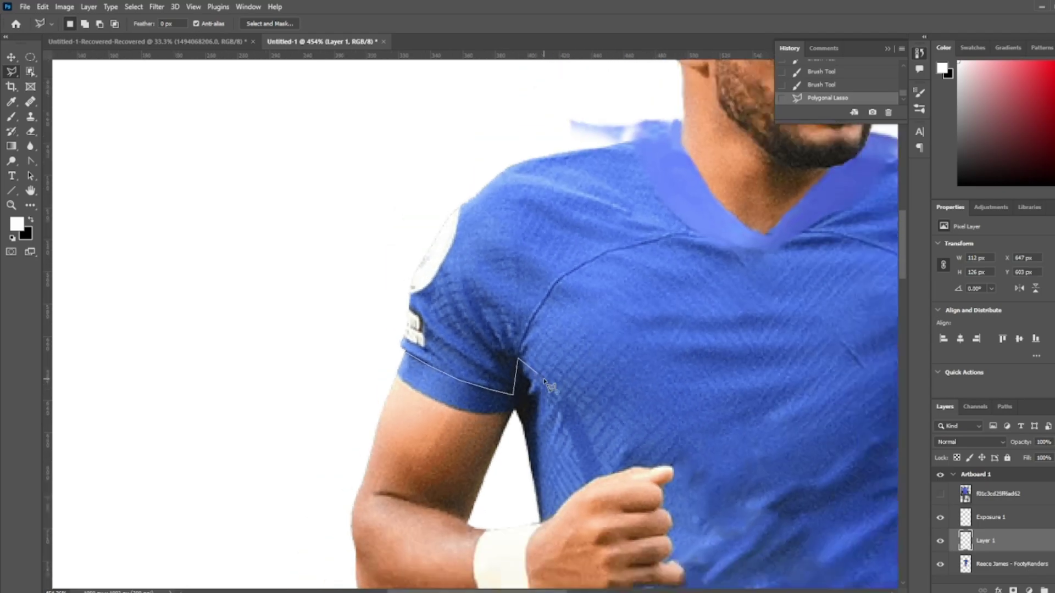
left_click(508, 328)
left_click(550, 398)
left_click(518, 457)
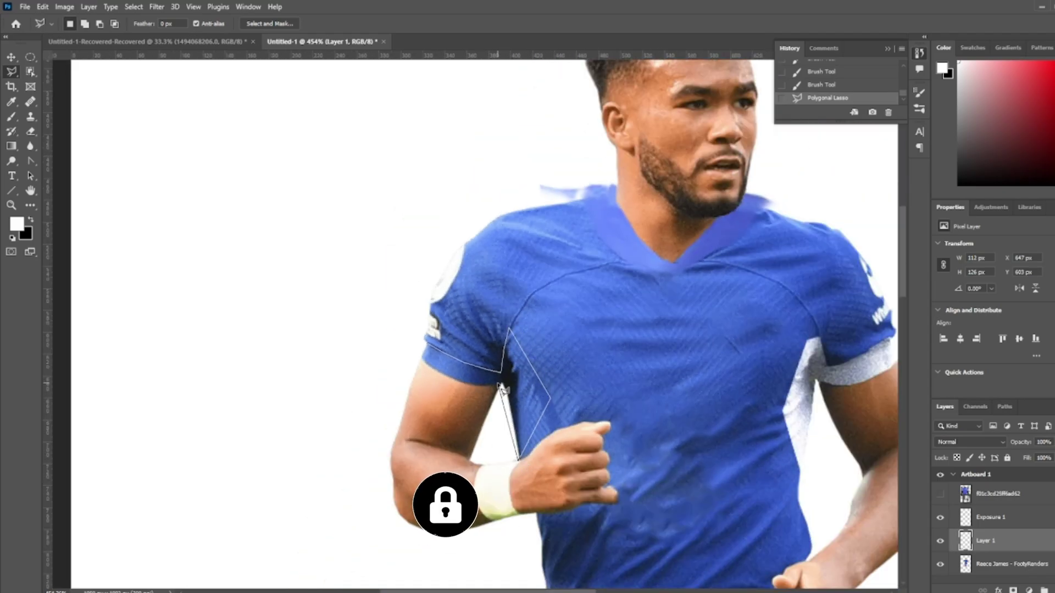
scroll(499, 388, "up", 3)
key("ctrl+z")
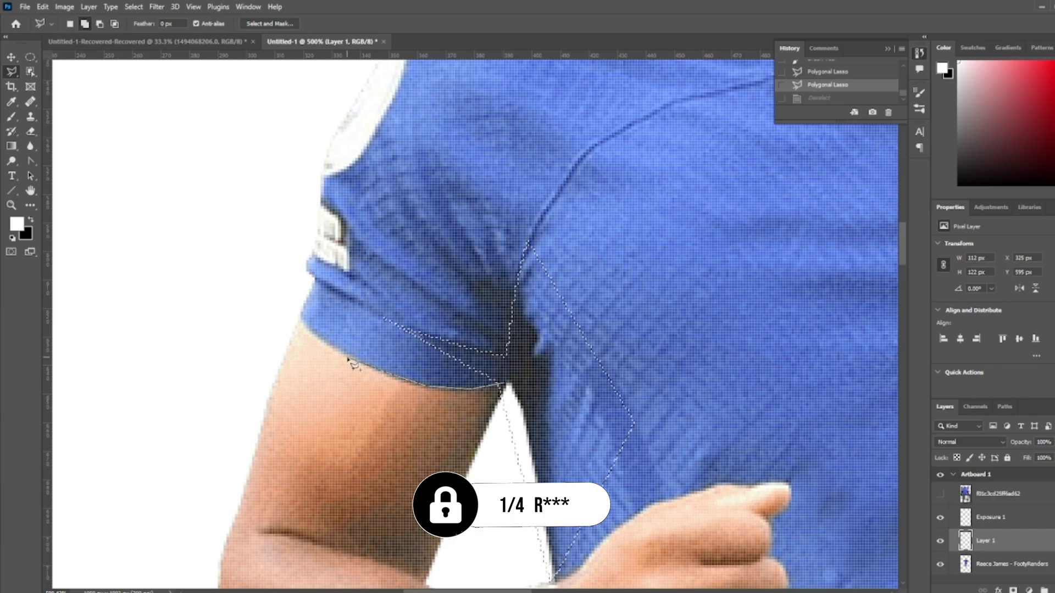
Step: Paint the selected sleeve and armpit white, then sample the brown skin colour
key("b")
left_click_drag(341, 324, 577, 384)
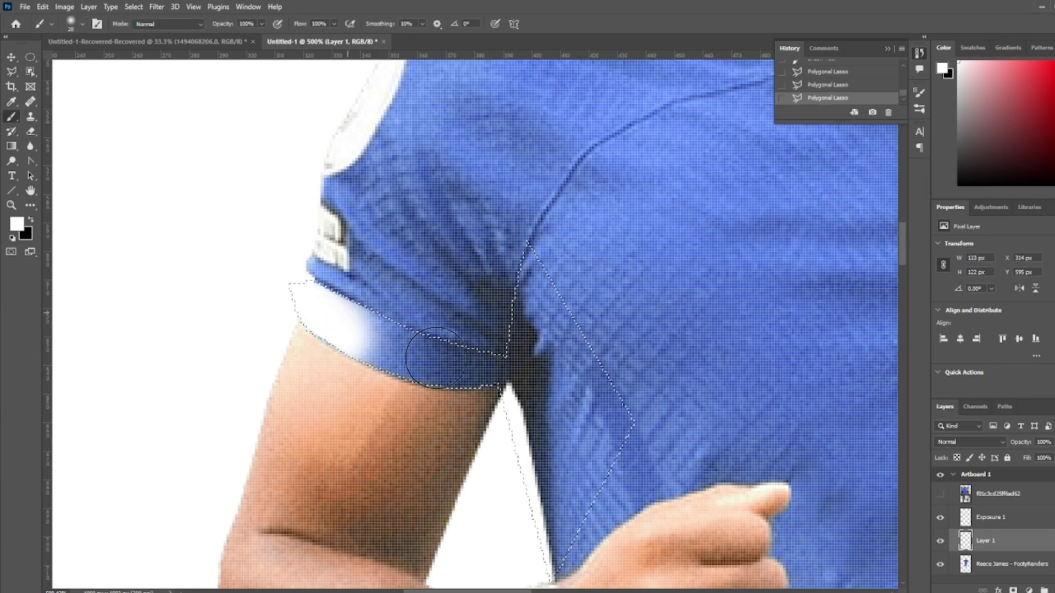
key("i")
left_click(347, 221)
scroll(347, 221, "down", 3)
key("l")
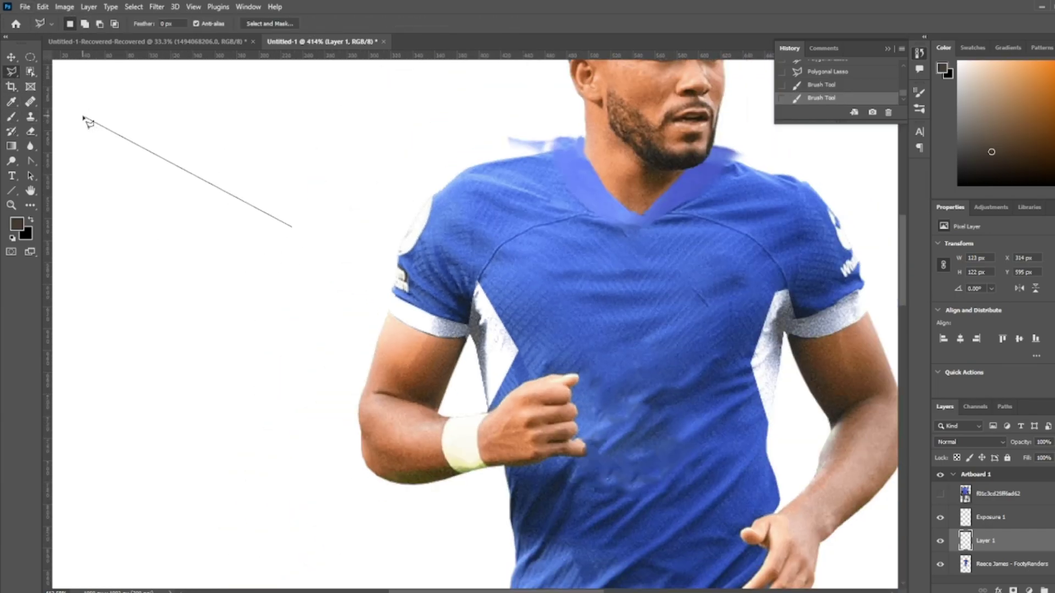
scroll(416, 279, "up", 3)
Step: Paint the area beside the wrist, paint the sleeve edge white, and deselect
key("b")
scroll(356, 303, "up", 2)
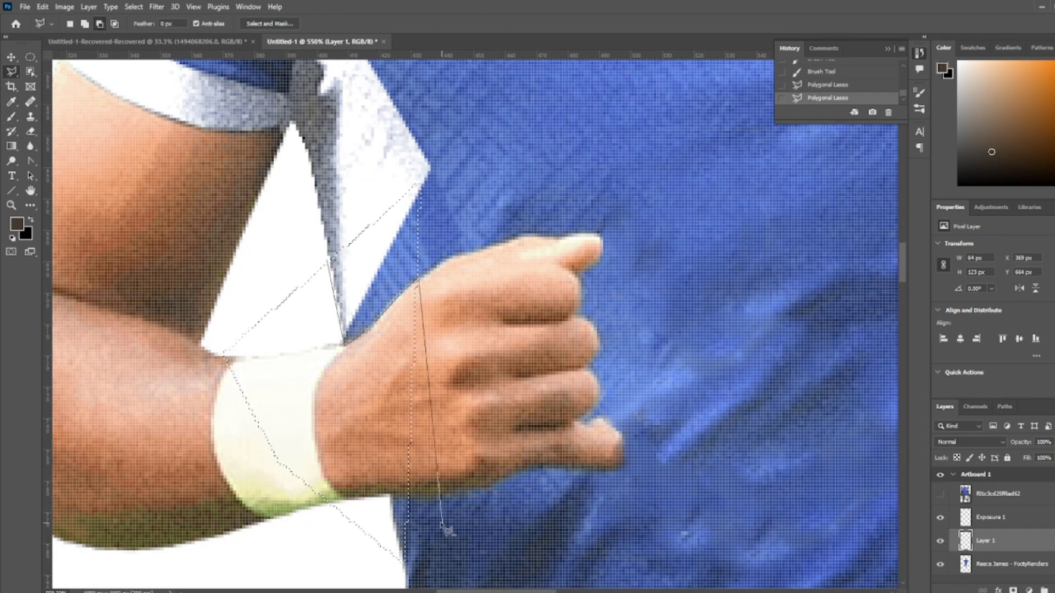
left_click_drag(418, 192, 335, 335)
left_click(274, 248, "alt")
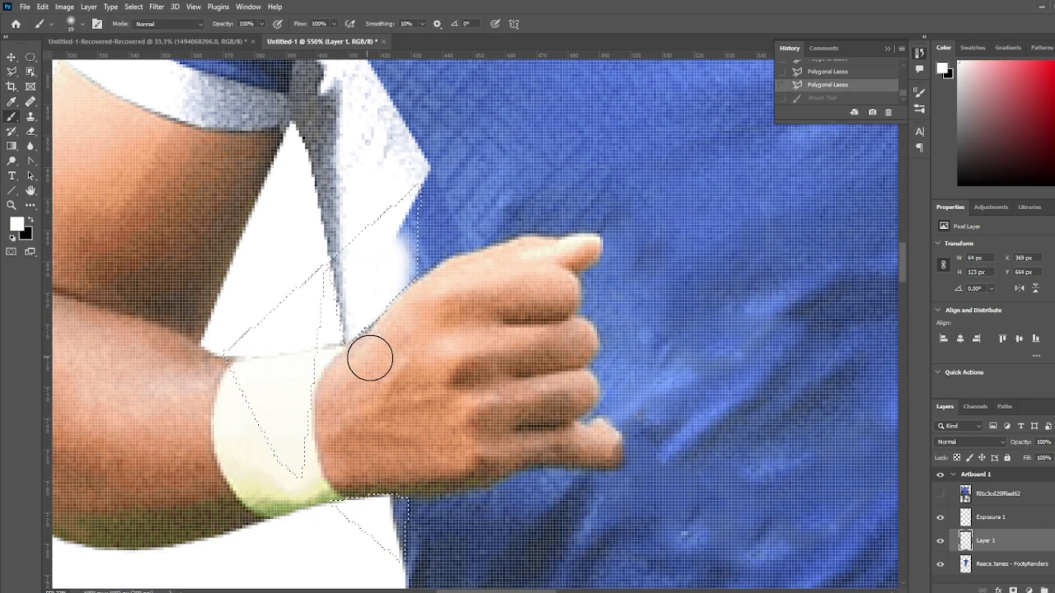
left_click_drag(407, 187, 370, 357)
scroll(403, 501, "down", 3)
key("ctrl+d")
key("m")
scroll(176, 172, "down", 3)
Step: Erase the stray paint along the shirt side with an enlarged Eraser
key("e")
right_click(231, 143)
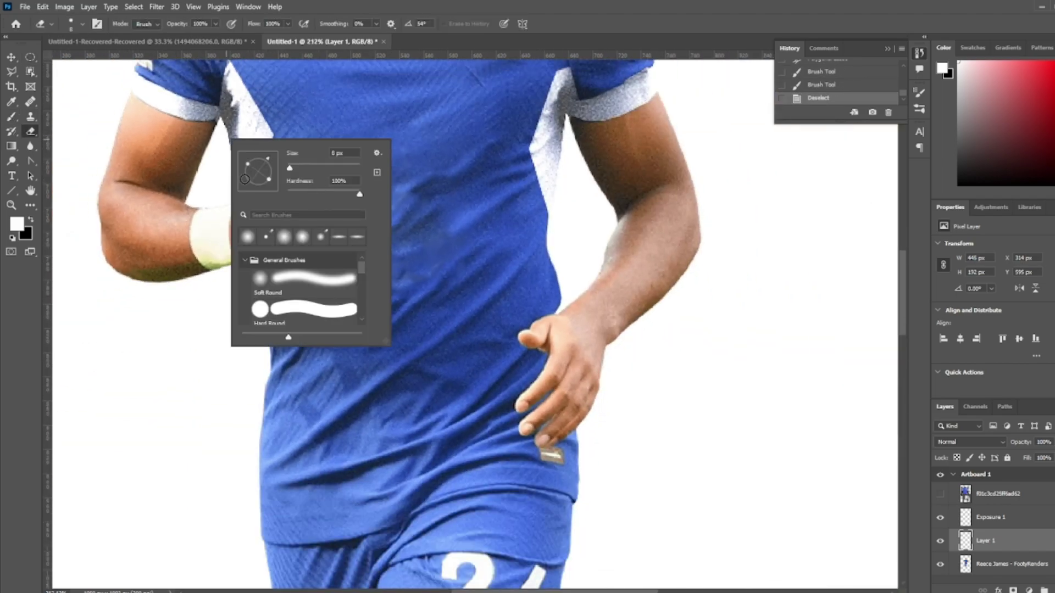
key("Escape")
scroll(137, 184, "up", 3)
mouse_move(137, 184)
left_mouse_down()
mouse_move(313, 356)
mouse_move(334, 458)
left_mouse_up()
key("bracketright")
key("bracketright")
key("bracketright")
scroll(685, 465, "right", 3)
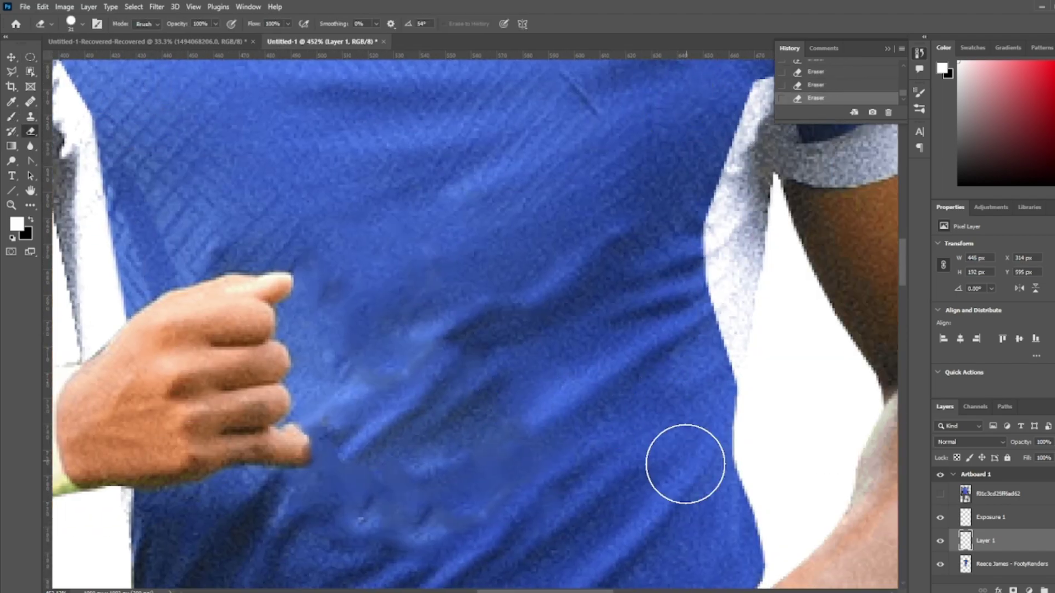
scroll(697, 498, "down", 5)
scroll(697, 497, "up", 4)
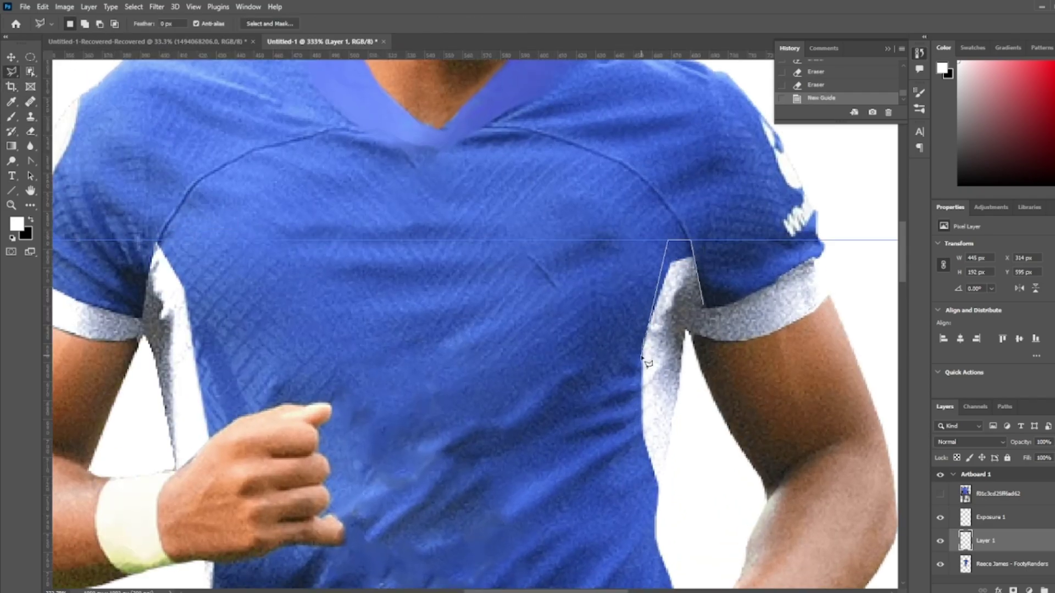
Step: Repaint the white side panel and redraw a straight-edged selection along it
key("b")
left_click_drag(652, 280, 653, 335)
key("l")
key("ctrl+d")
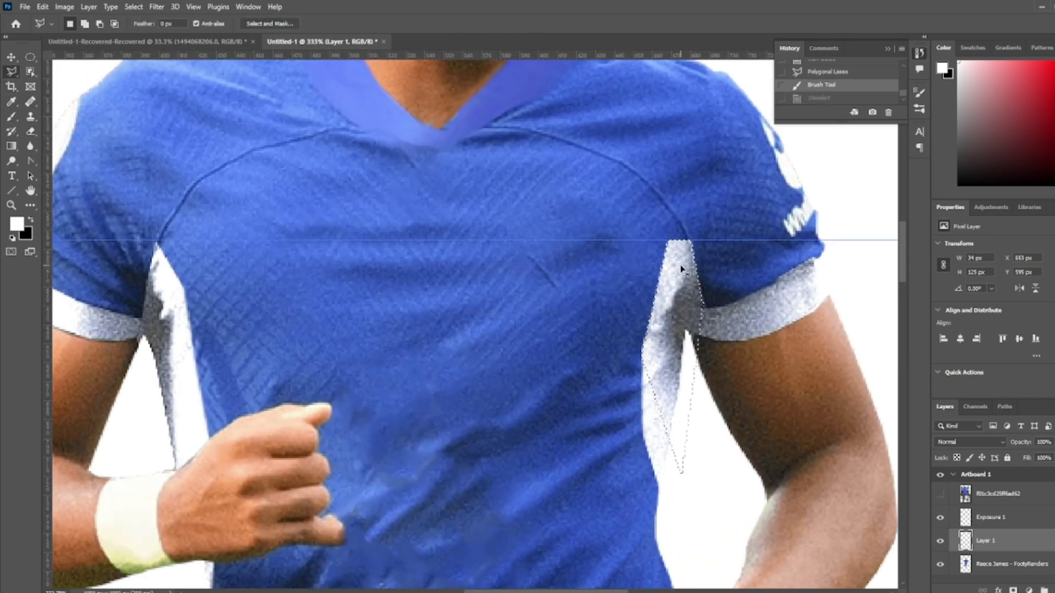
key("ctrl+z")
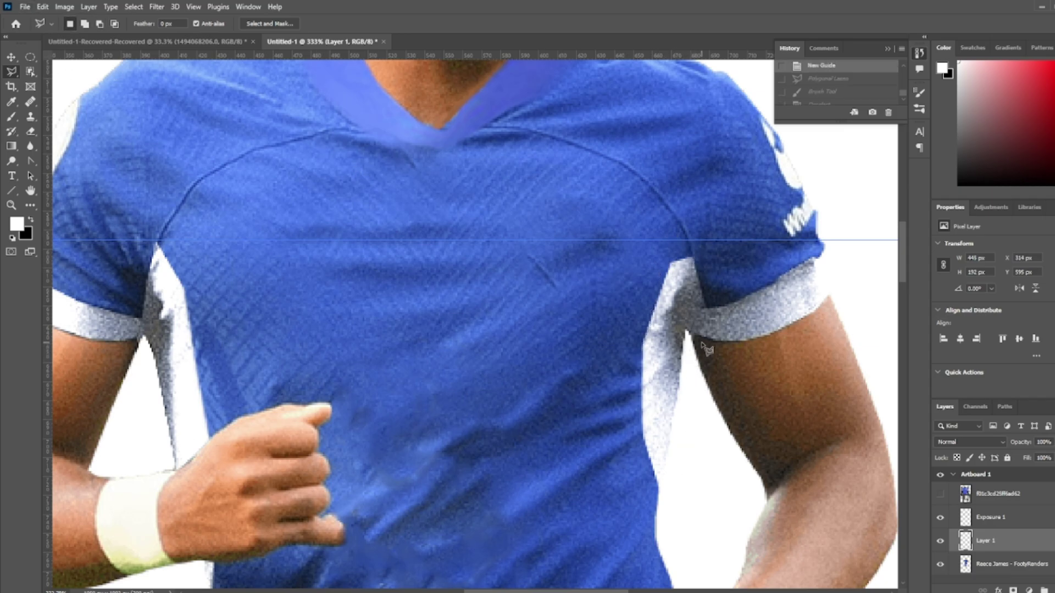
left_click(693, 246)
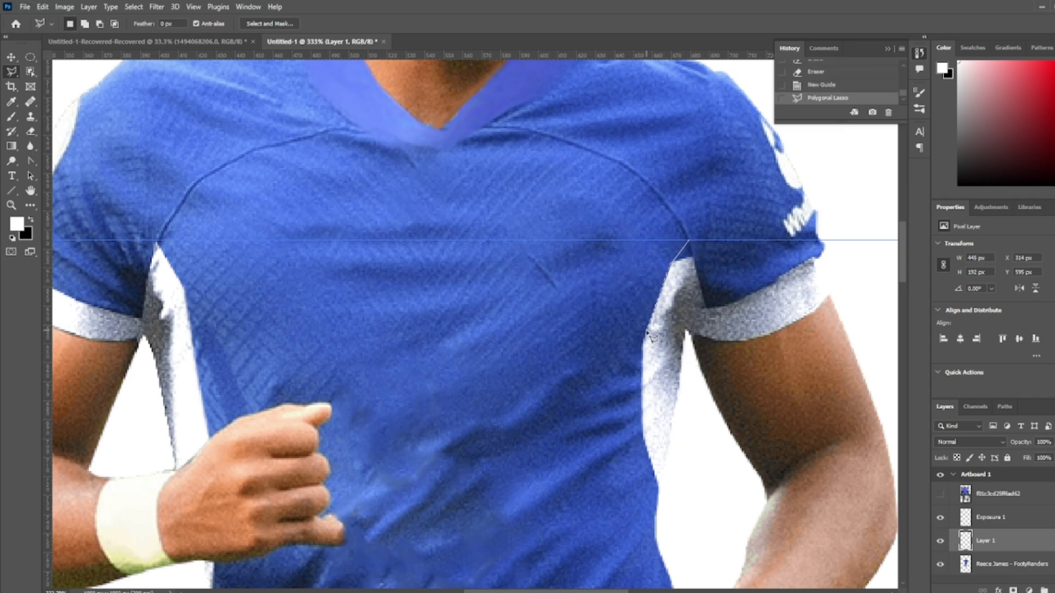
key("Return")
key("b")
key("w")
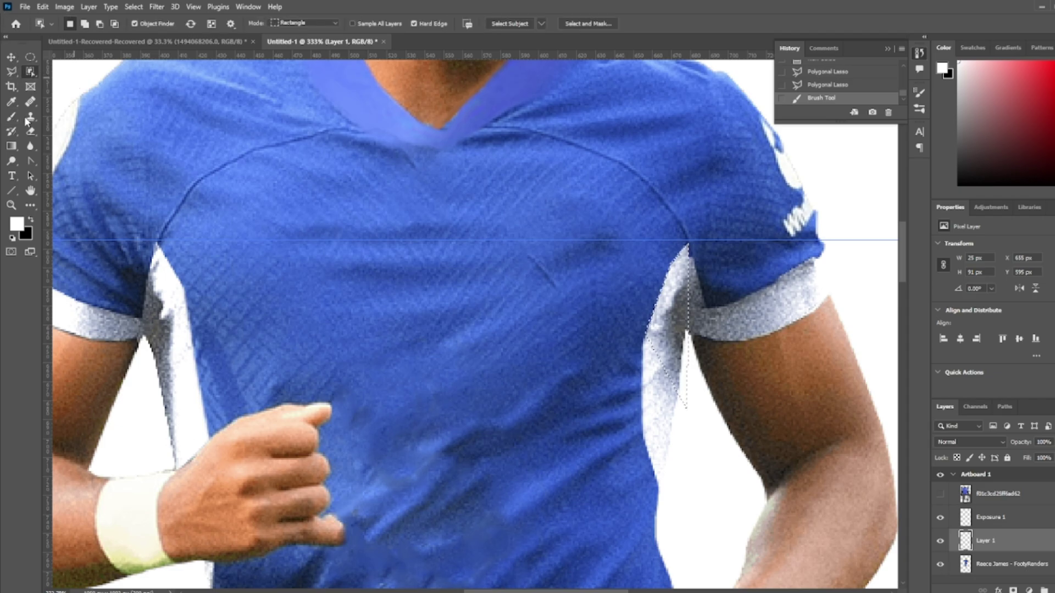
Step: Switch to the Polygonal Lasso variant and clear the side-panel selection
right_click(18, 71)
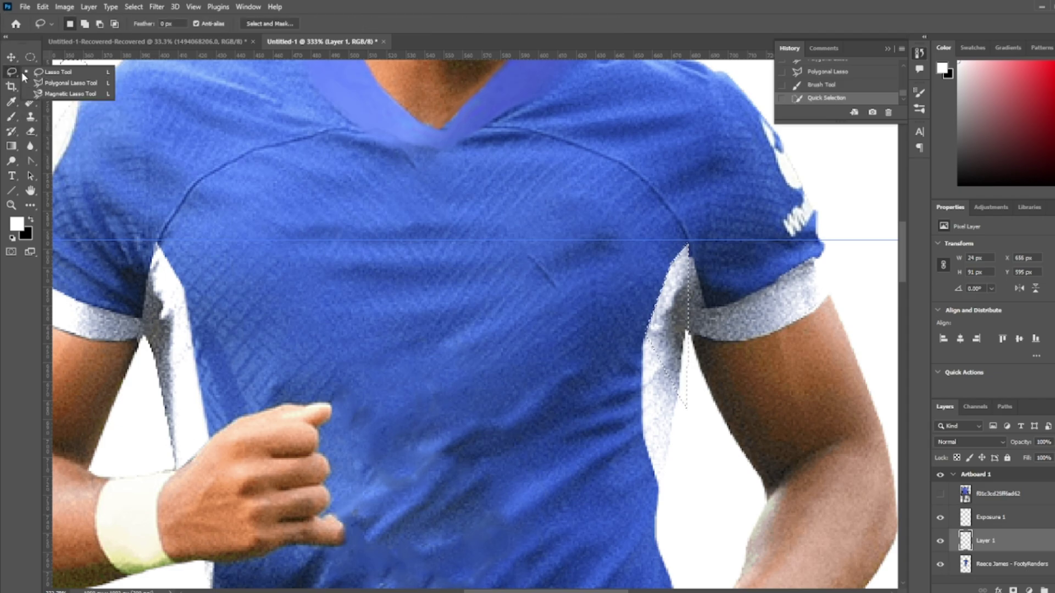
left_click(66, 82)
scroll(698, 255, "up", 2)
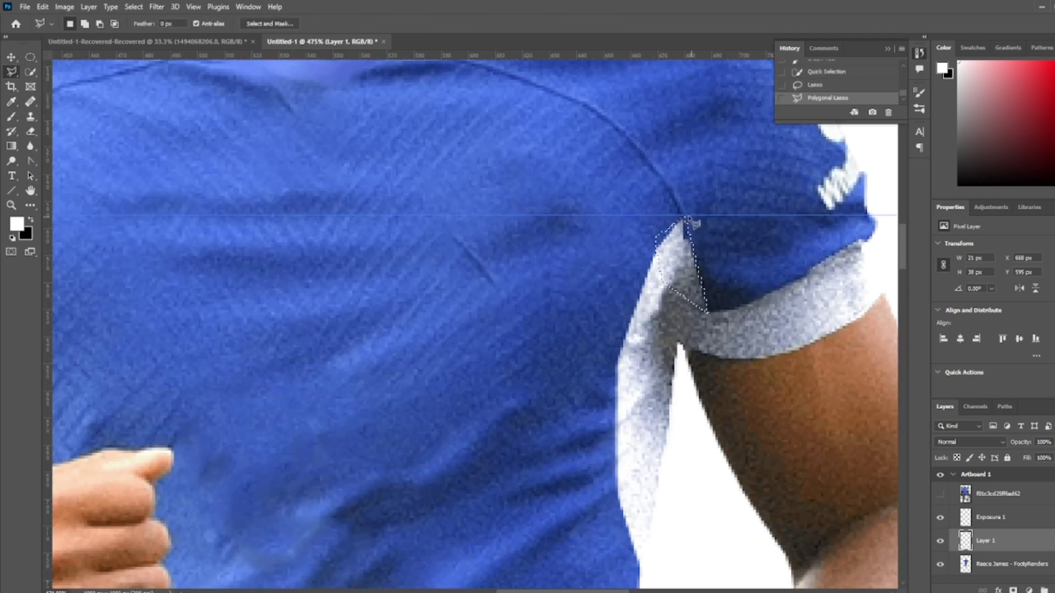
scroll(662, 259, "down", 2)
scroll(662, 260, "down", 2)
scroll(550, 330, "down", 2)
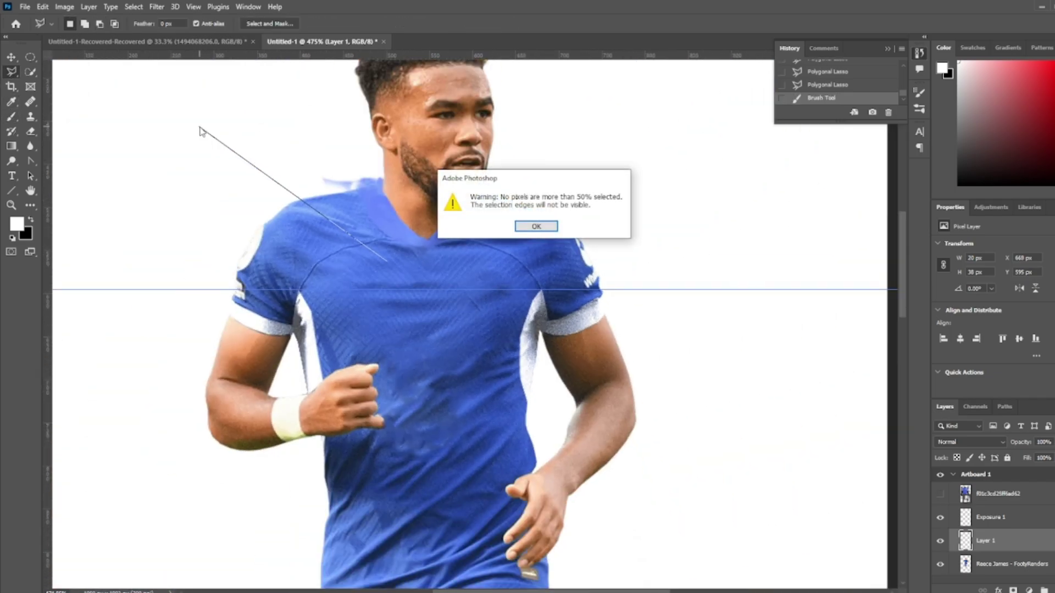
key("Return")
scroll(531, 436, "up", 2)
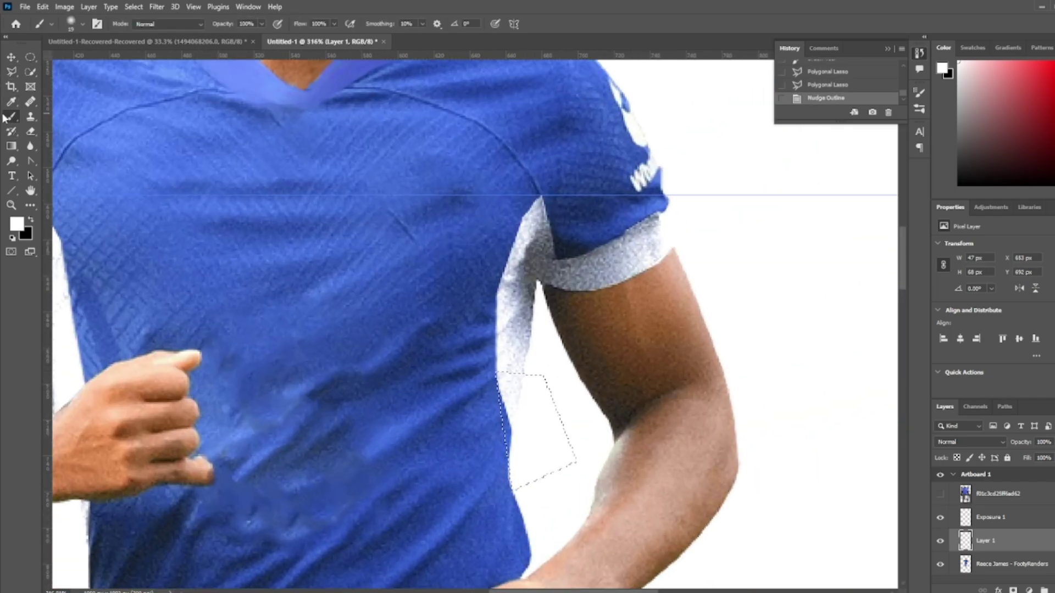
key("ctrl+d")
key("m")
scroll(384, 329, "up", 2)
Step: Paint the armpit and sleeve seam selections white, then deselect
left_click(30, 131)
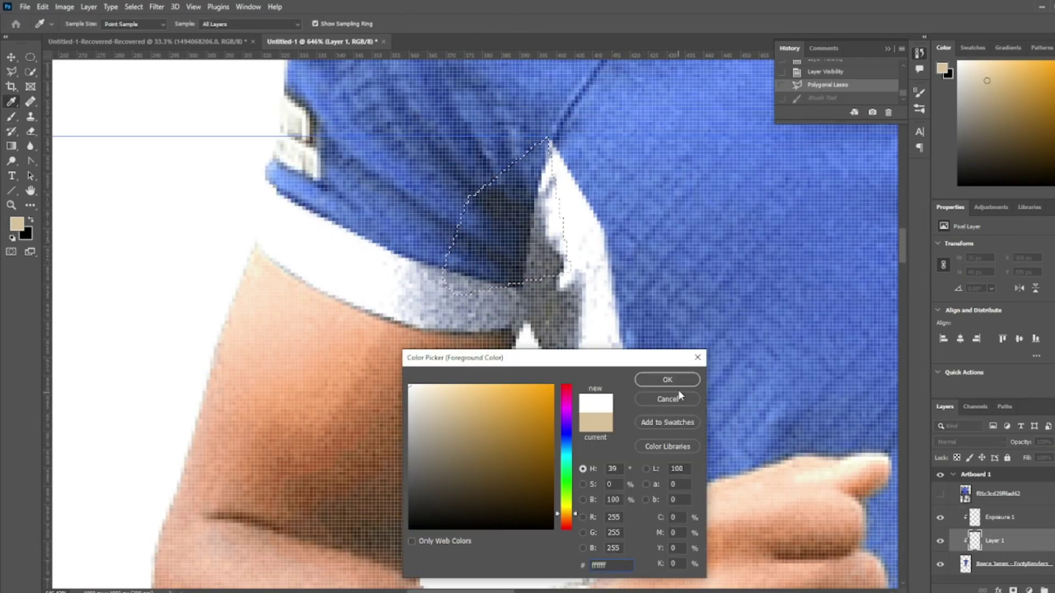
key("Return")
key("b")
left_click_drag(495, 220, 520, 349)
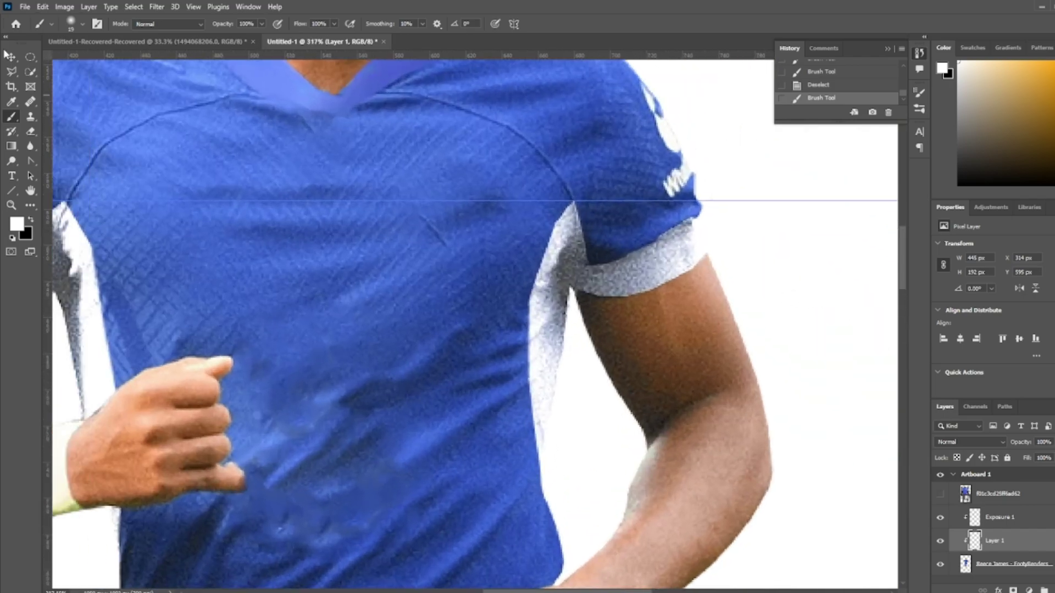
scroll(626, 307, "up", 3)
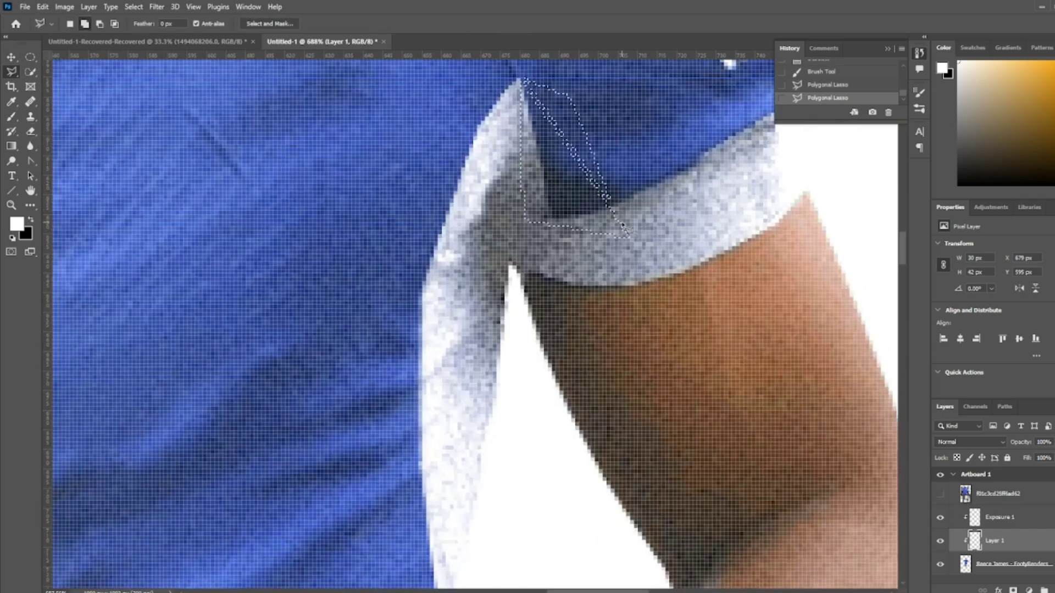
key("b")
left_click_drag(566, 203, 577, 137)
key("ctrl+d")
key("m")
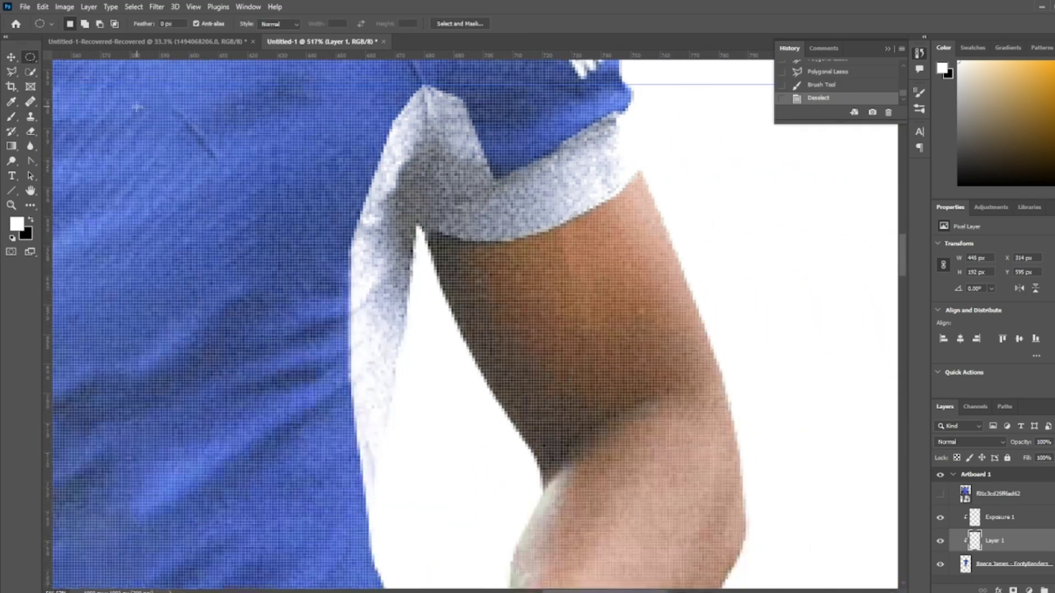
scroll(384, 275, "down", 10)
Step: Tidy the panel edges with the Eraser and show the jersey reference photo
key("e")
scroll(386, 483, "up", 2)
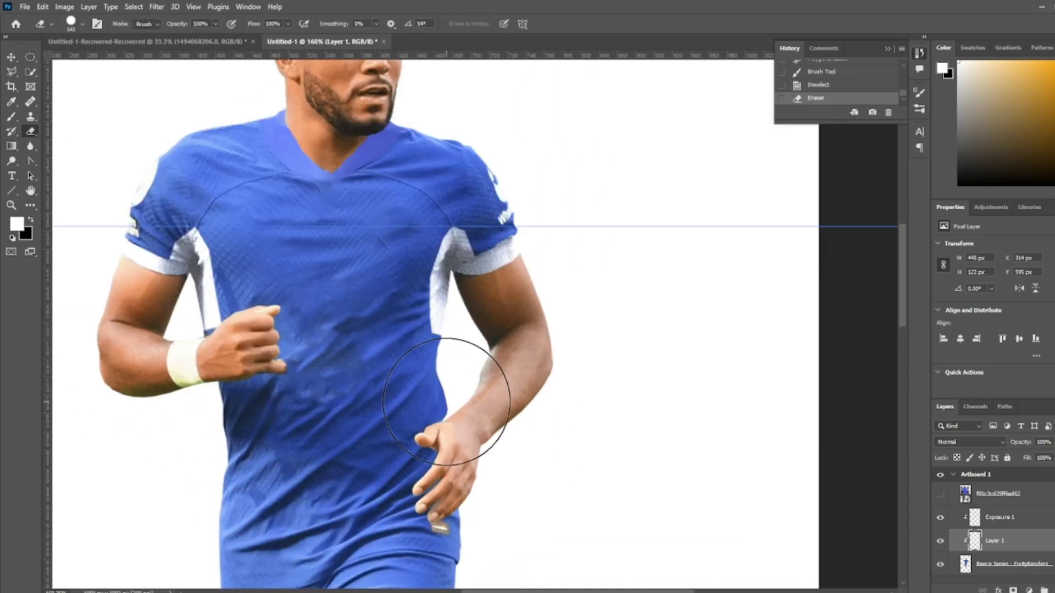
scroll(277, 352, "up", 2)
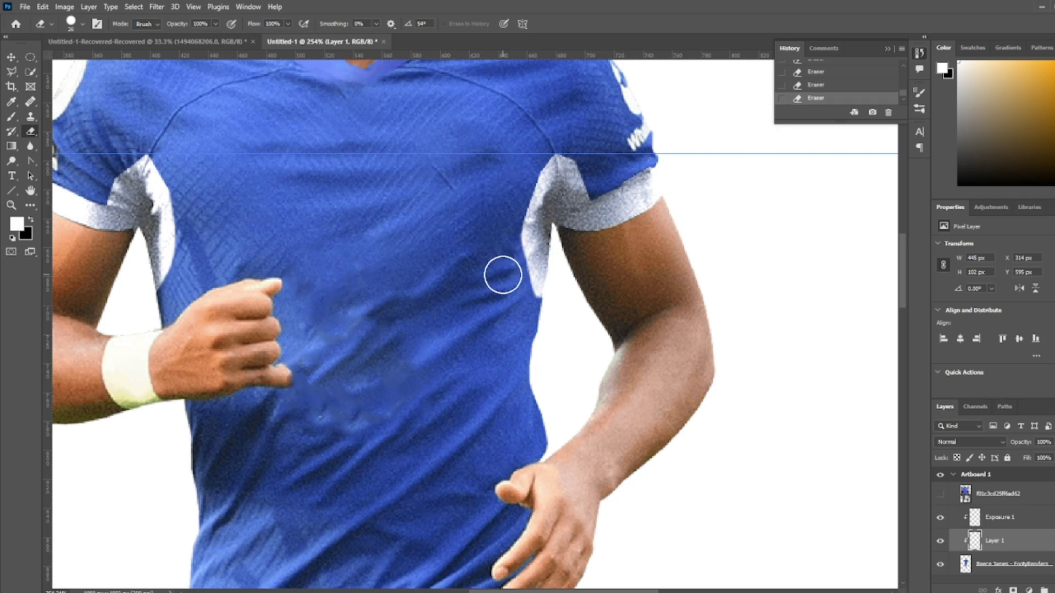
scroll(503, 274, "down", 3)
left_click(940, 494)
Step: Copy the Chelsea badge to its own layer and place it on the player's chest
key("m")
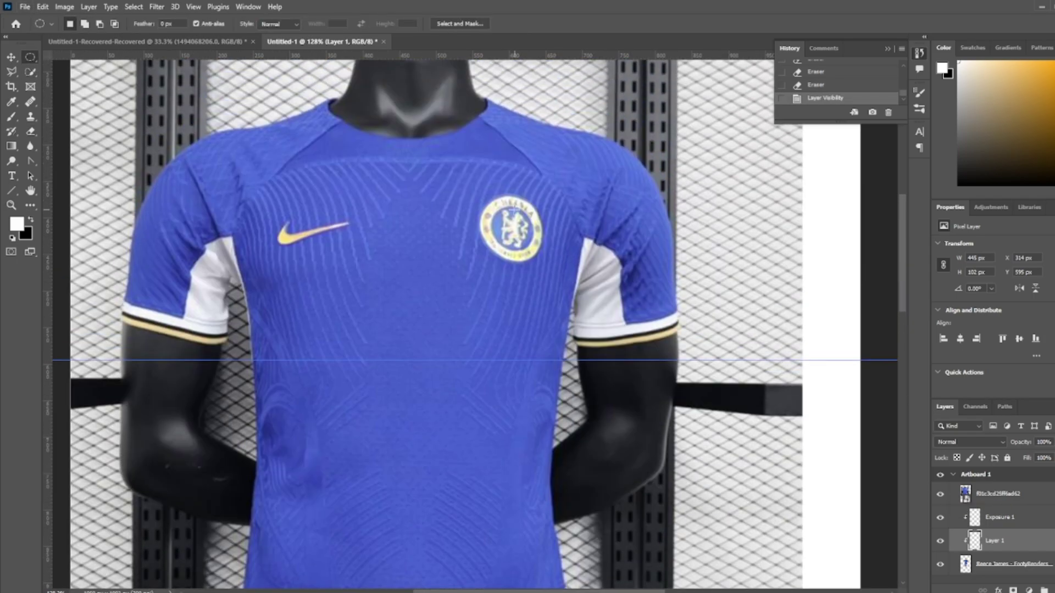
key("ctrl+j")
key("ctrl+bracketright")
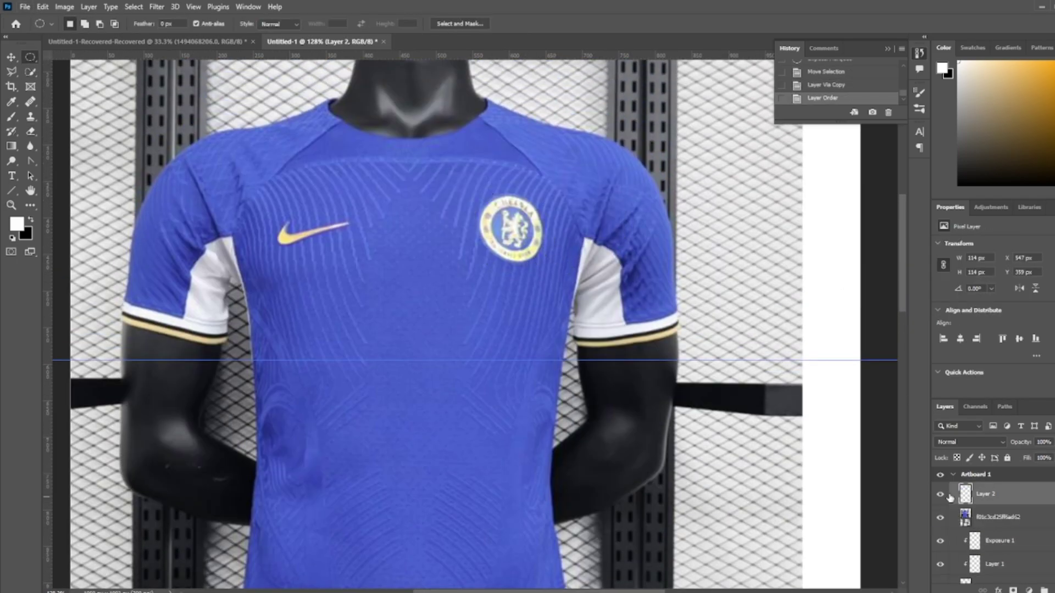
key("ctrl+bracketright")
left_click(940, 493)
key("ctrl+t")
scroll(515, 379, "up", 3)
mouse_move(536, 234)
left_mouse_down()
mouse_move(514, 380)
mouse_move(515, 365)
left_mouse_up()
key("Return")
Step: Reshape the badge and apply Blend If blending options to its layer
key("ctrl+t")
right_click(511, 402)
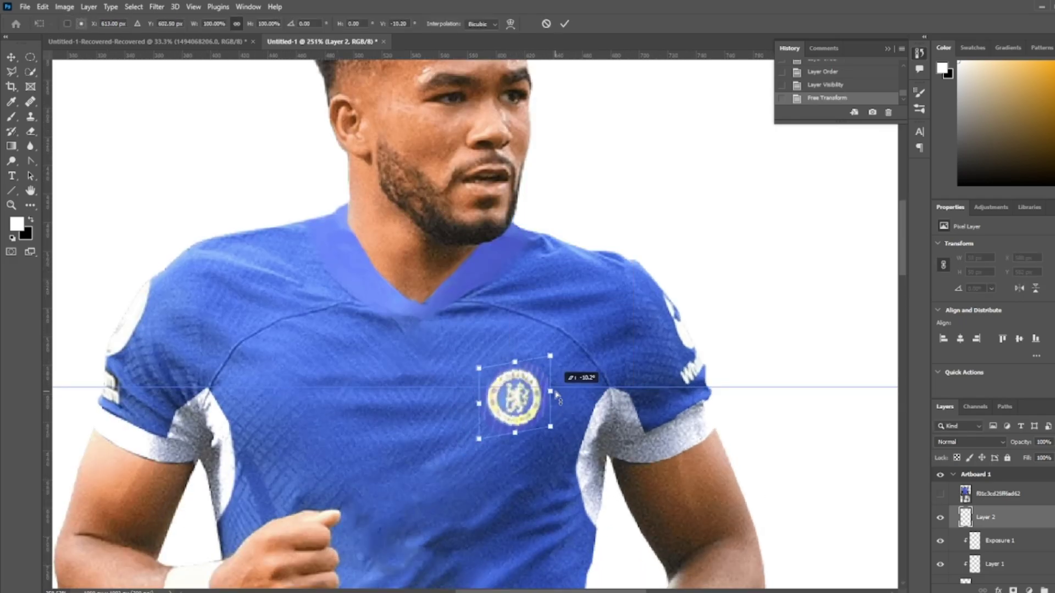
key("Return")
double_click(1017, 517)
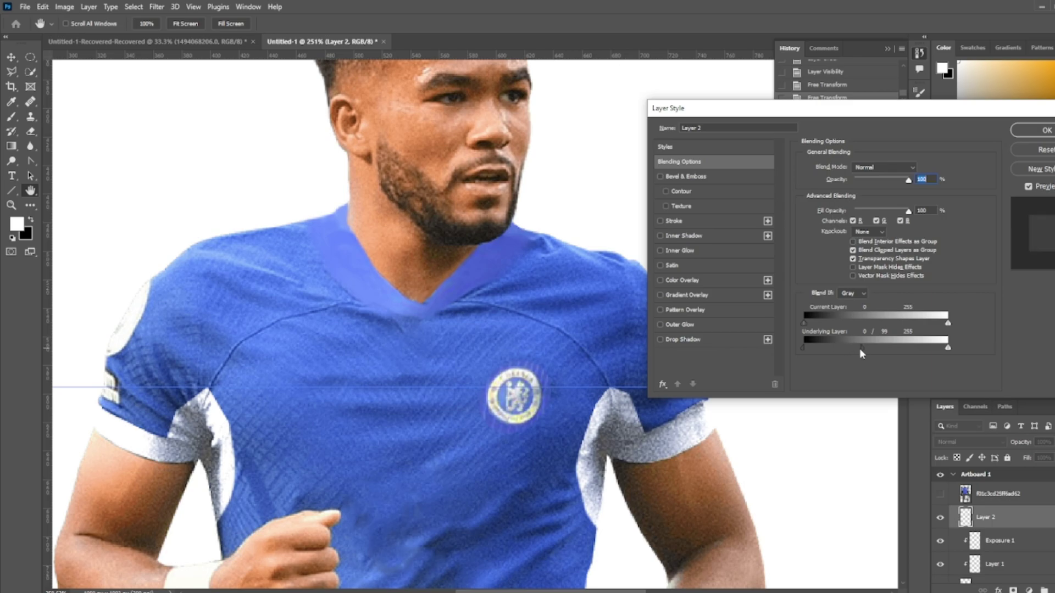
key("Return")
Step: Copy the swoosh from the reference and place it on the chest opposite the badge
left_click(143, 42)
left_click(345, 41)
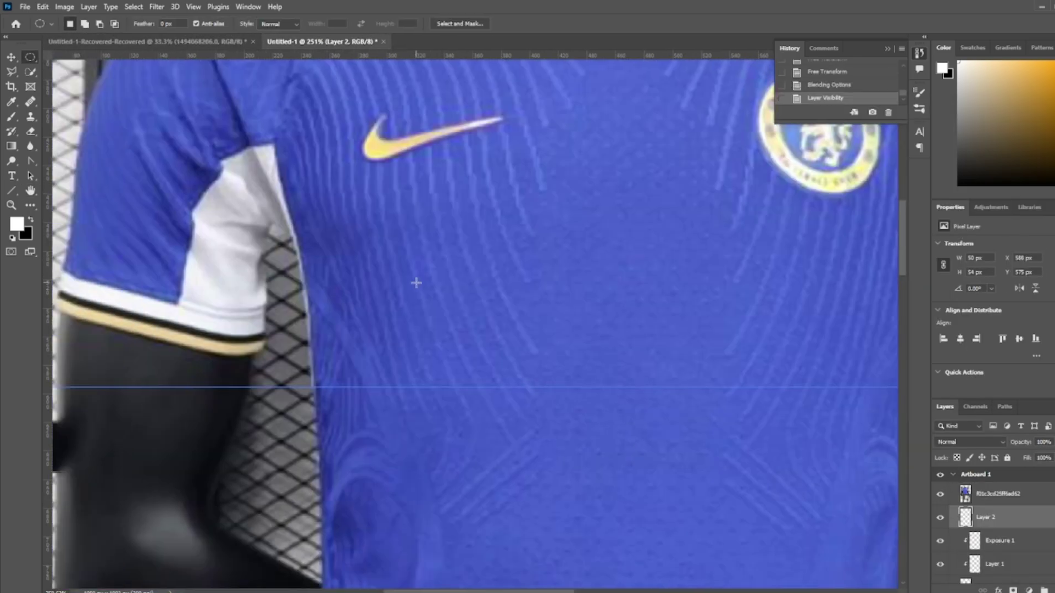
left_click(439, 93)
key("ctrl+j")
left_click(940, 517)
key("ctrl+t")
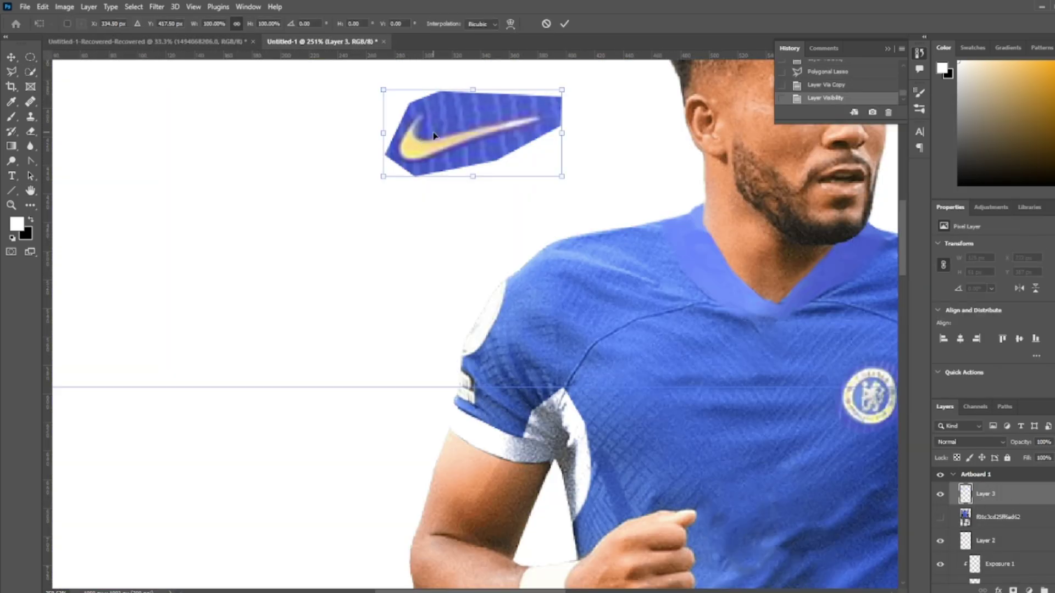
left_click_drag(560, 176, 714, 363)
key("Return")
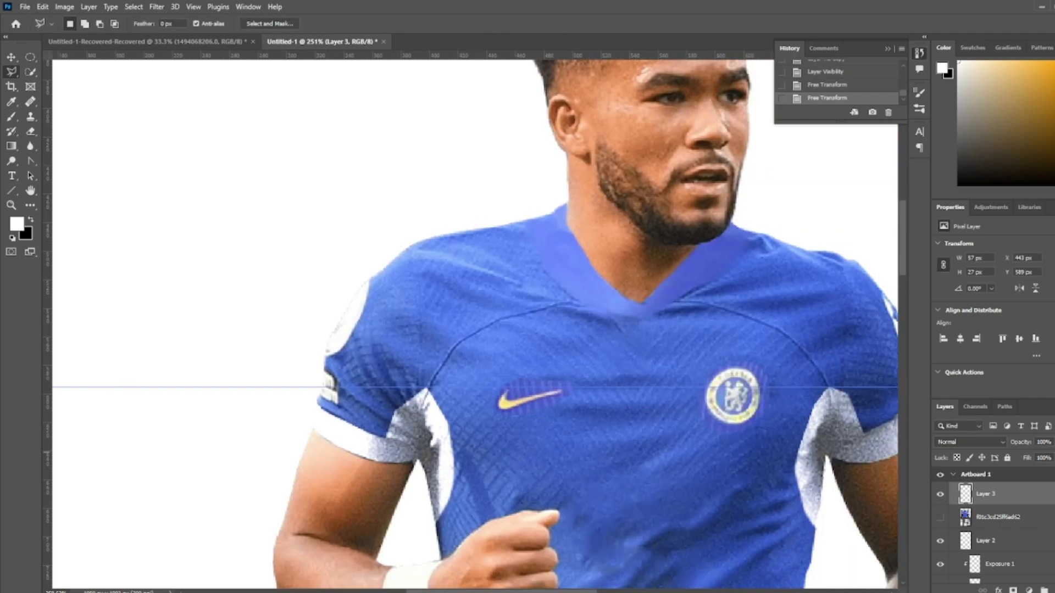
Step: Adjust the swoosh layer's Blend If sliders so it blends into the shirt texture
double_click(1016, 494)
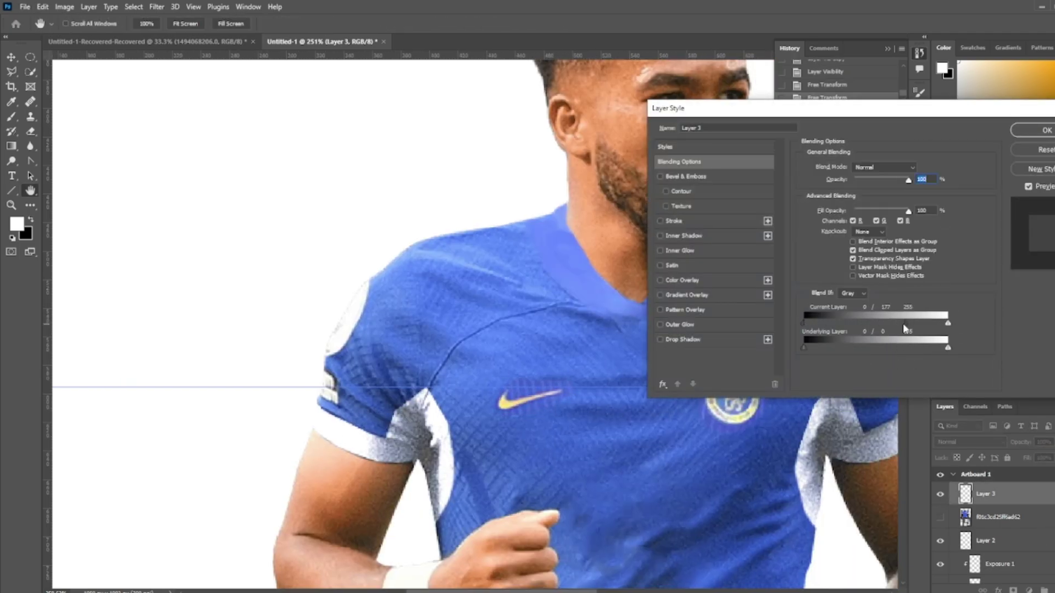
left_click_drag(902, 323, 900, 323)
left_click_drag(804, 347, 897, 344)
left_click(1037, 120)
key("e")
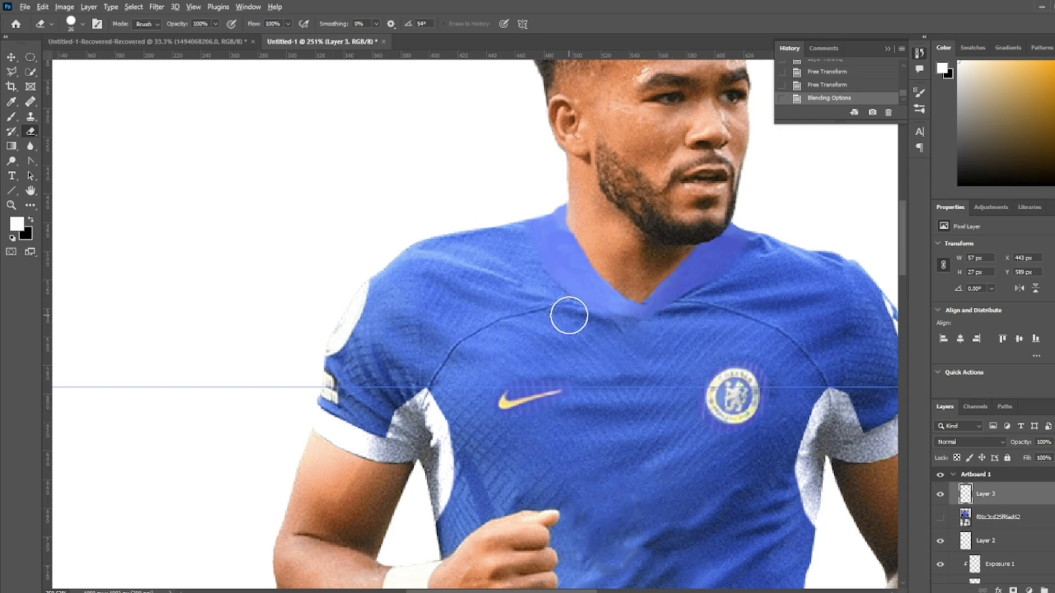
scroll(518, 368, "up", 3)
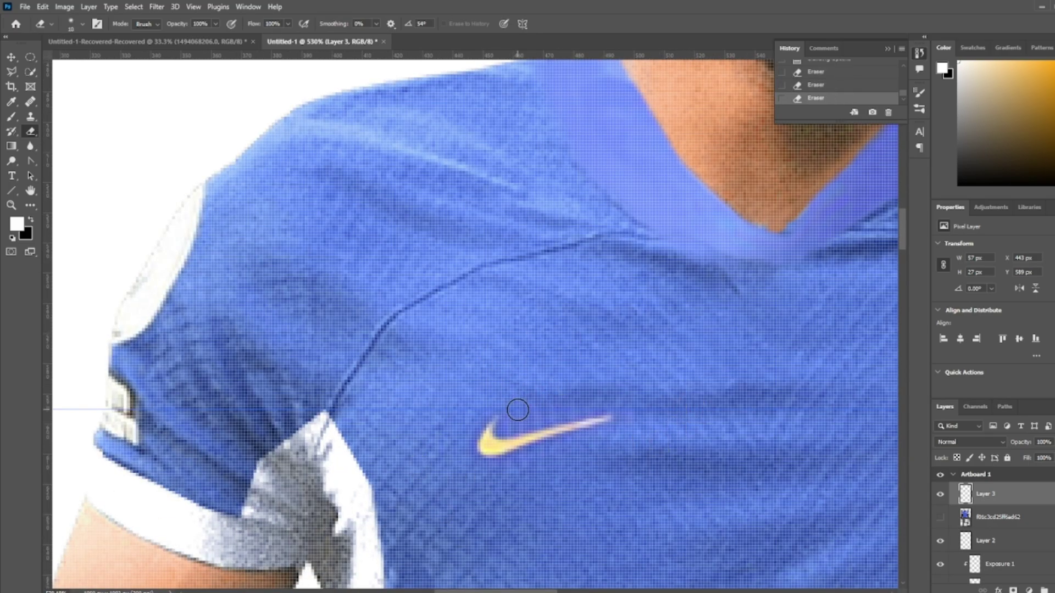
scroll(518, 410, "down", 5)
Step: Warp the badge to follow the shirt and erase leftover pixels around it
left_click(985, 541)
key("ctrl+t")
right_click(732, 424)
left_click(791, 257)
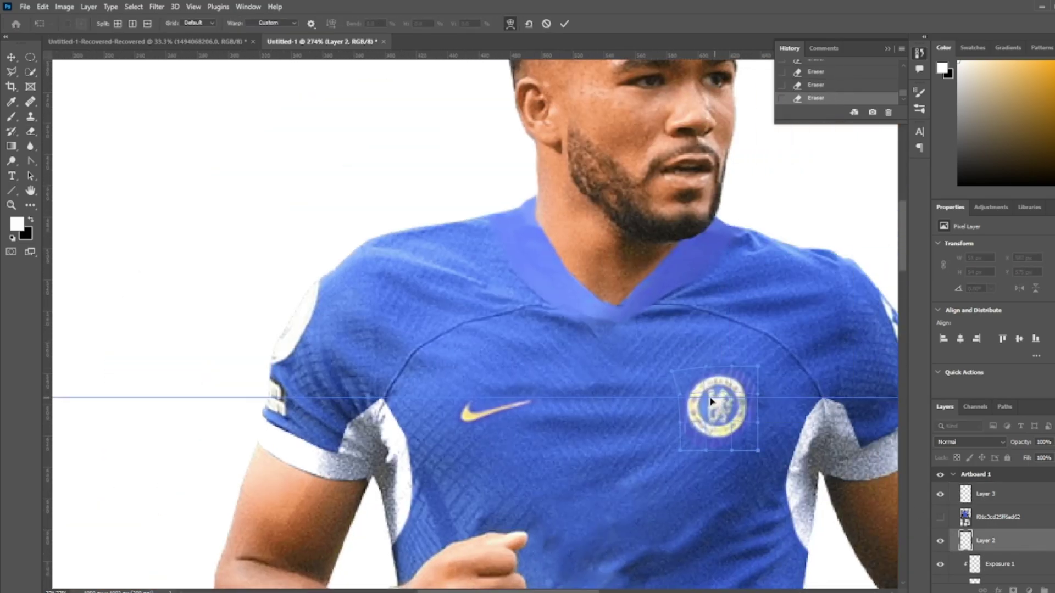
key("Return")
key("e")
scroll(712, 402, "up", 3)
left_click(683, 424)
key("ctrl+z")
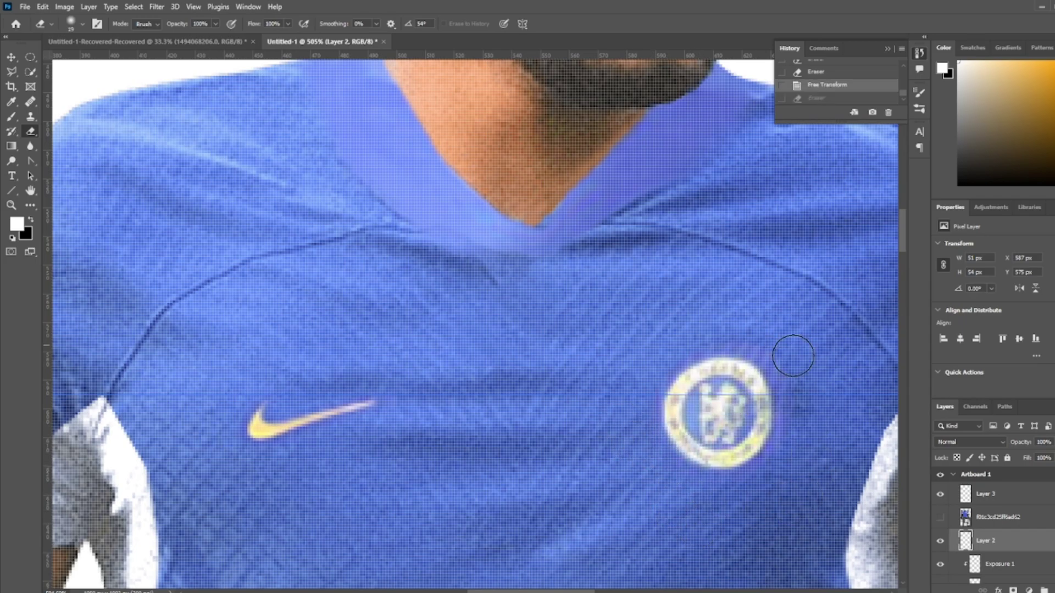
left_click(742, 358)
scroll(793, 356, "down", 5)
scroll(793, 356, "up", 3)
Step: Give the badge a perspective distortion and warp it to match the fabric
key("ctrl+t")
right_click(794, 323)
left_click(826, 386)
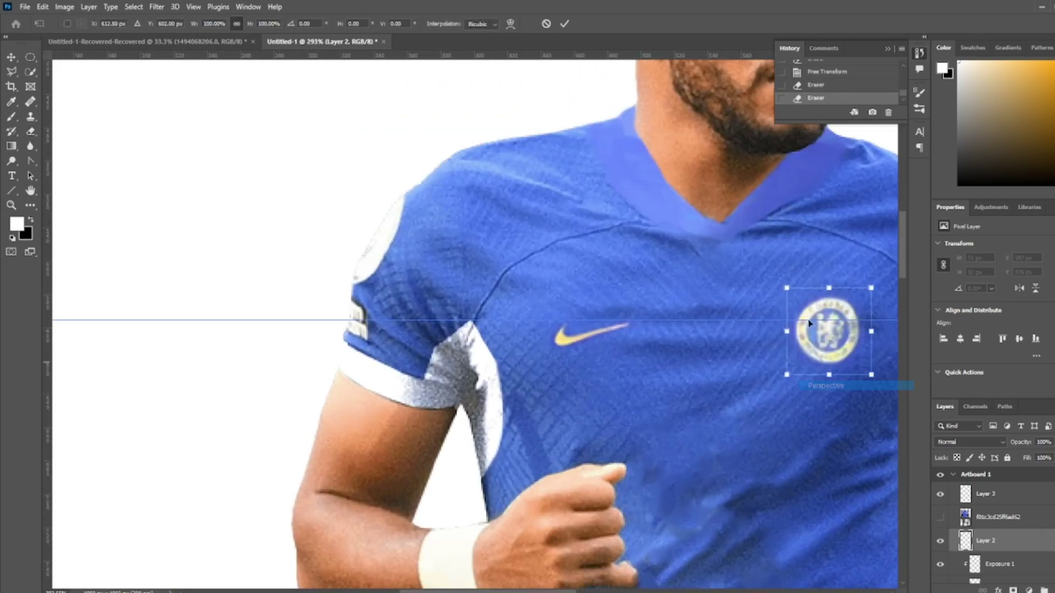
scroll(809, 323, "up", 2)
scroll(810, 323, "up", 3)
right_click(758, 327)
left_click(780, 403)
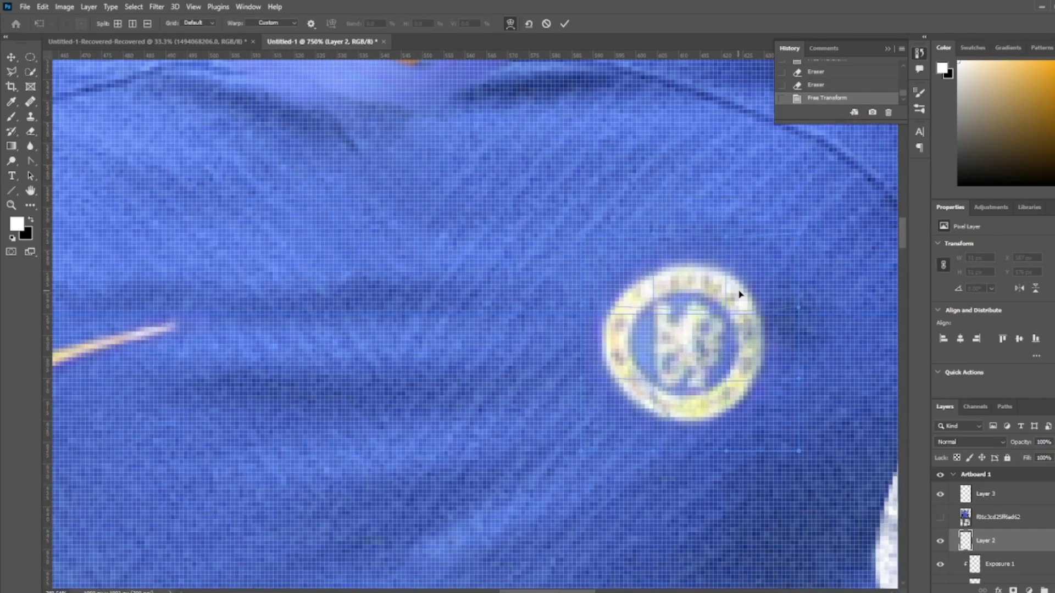
scroll(739, 294, "down", 5)
scroll(872, 318, "down", 3)
Step: Drag the Reece James render image in from File Explorer
key("alt+Tab")
mouse_move(708, 248)
left_mouse_down()
mouse_move(620, 376)
mouse_move(773, 466)
left_mouse_up()
scroll(620, 377, "down", 2)
Step: Place the render, move the badge layer above it, and fit the badge onto the render's crest
key("Return")
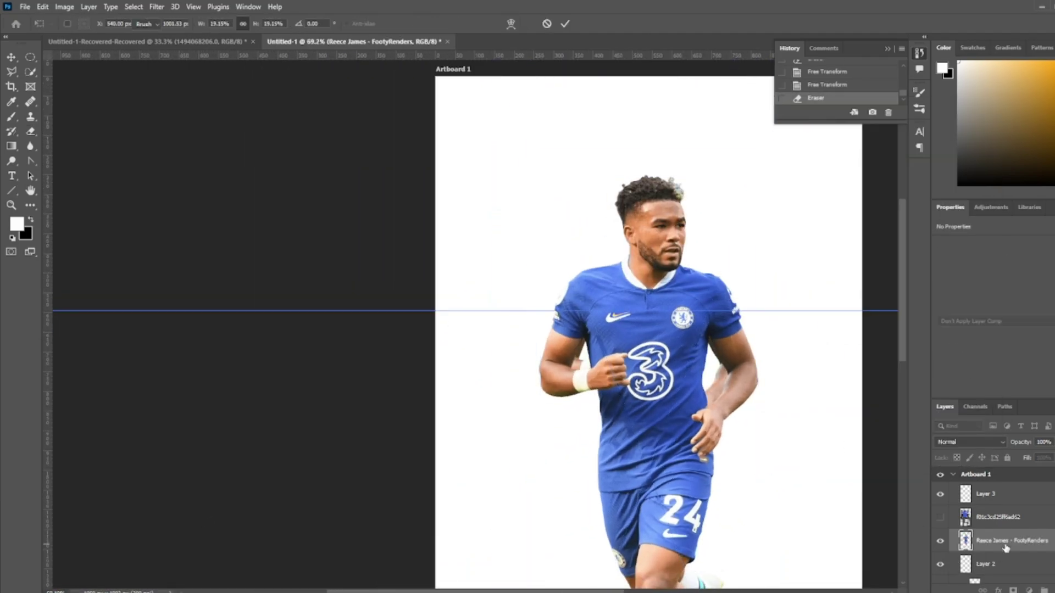
left_click_drag(983, 565, 983, 541)
scroll(741, 351, "up", 4)
key("ctrl+t")
left_click_drag(631, 266, 640, 275)
key("Return")
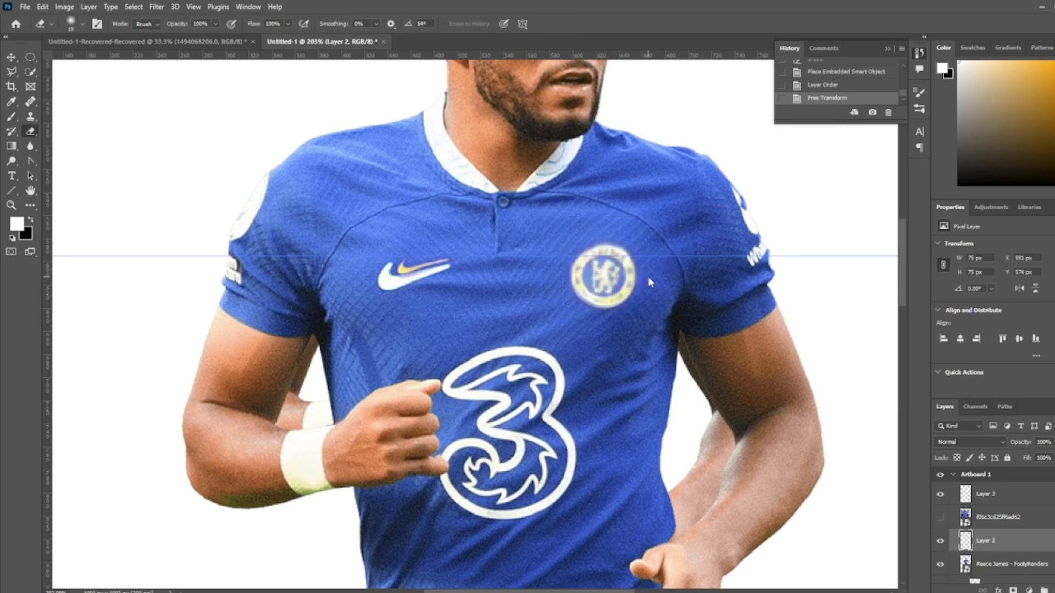
Step: Transform the swoosh to line up with the render's logo
left_click(423, 266, "ctrl")
key("ctrl+t")
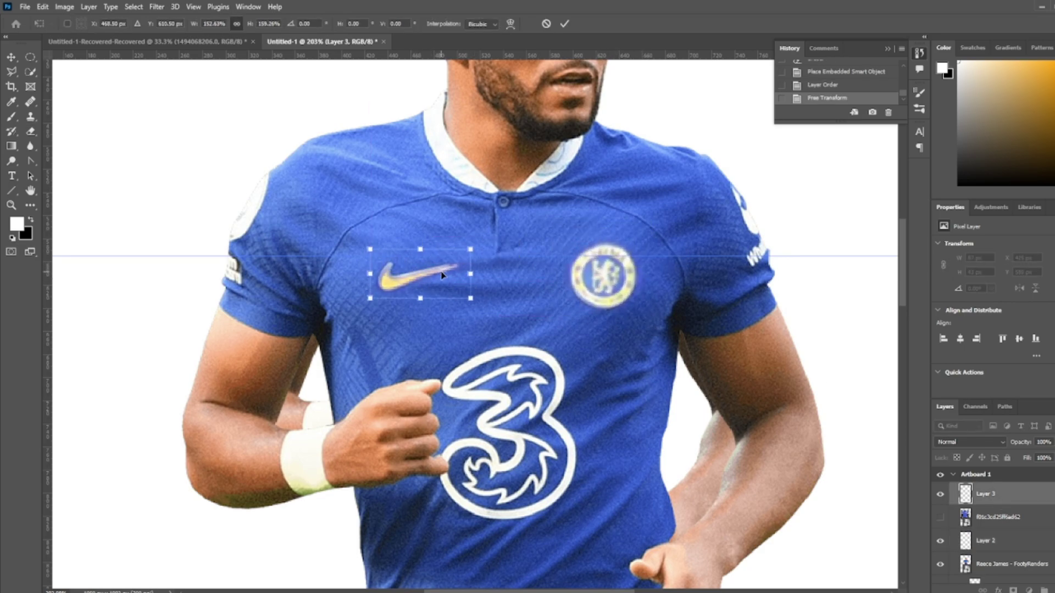
key("Return")
key("ctrl+t")
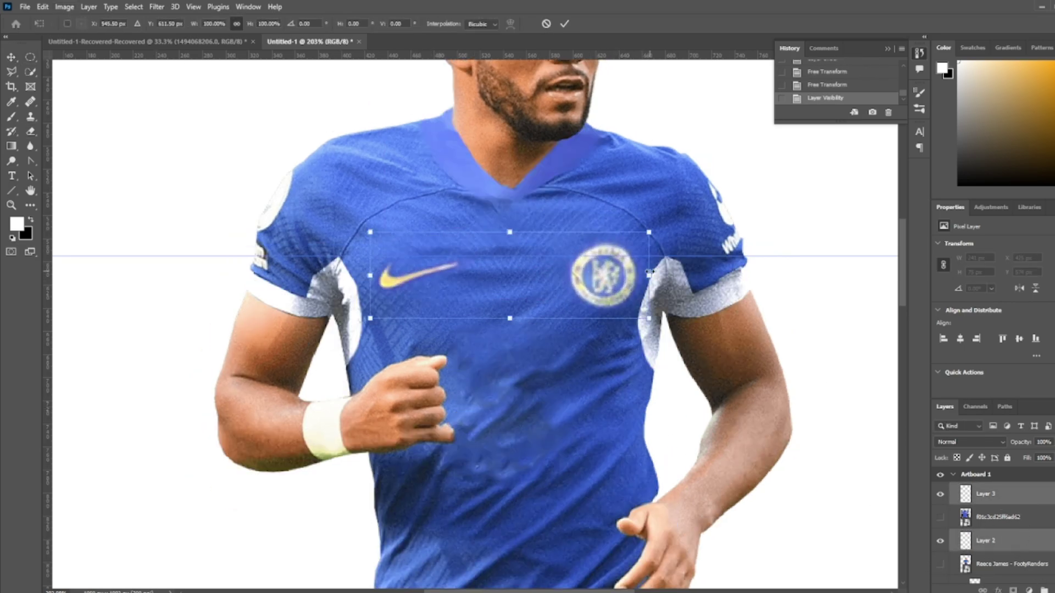
key("Return")
scroll(631, 272, "down", 3)
scroll(628, 279, "down", 2)
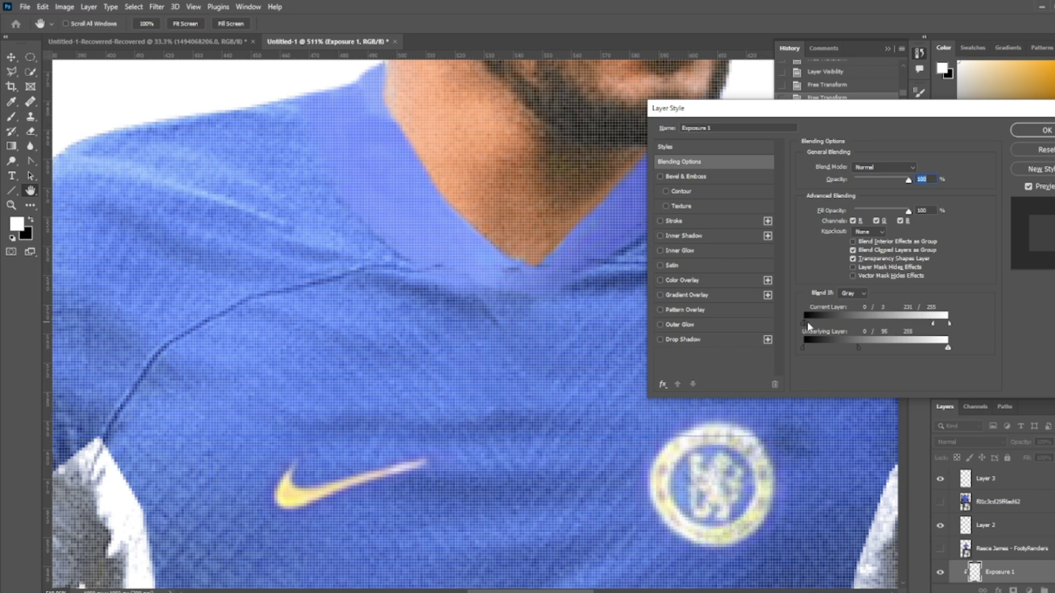
Step: Widen Exposure 1's Blend If dark range and soften its highlights blend
left_click_drag(867, 323, 803, 323)
left_click_drag(948, 347, 932, 347)
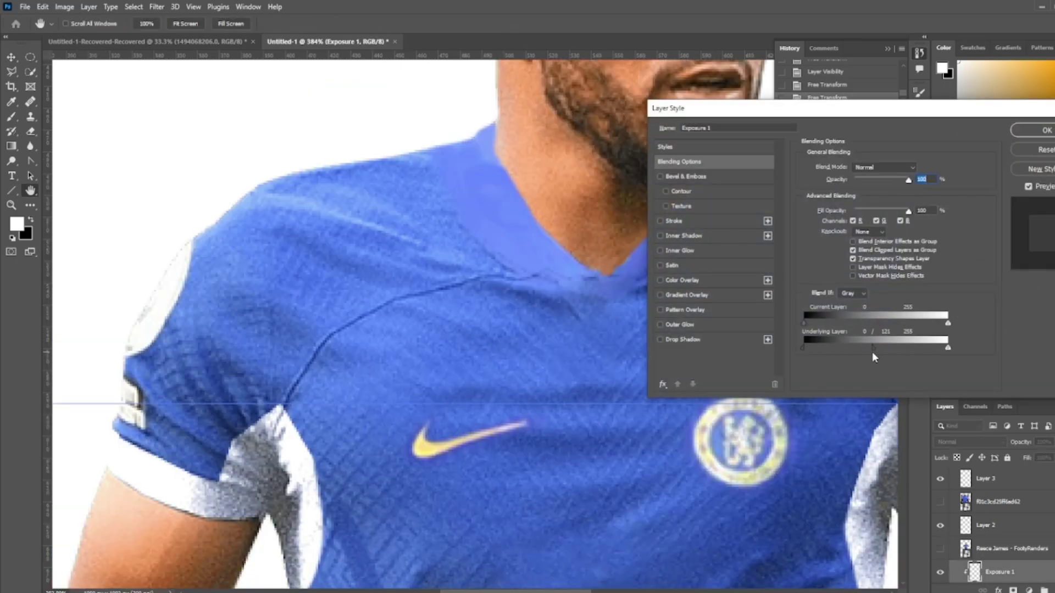
left_click(1011, 135)
key("l")
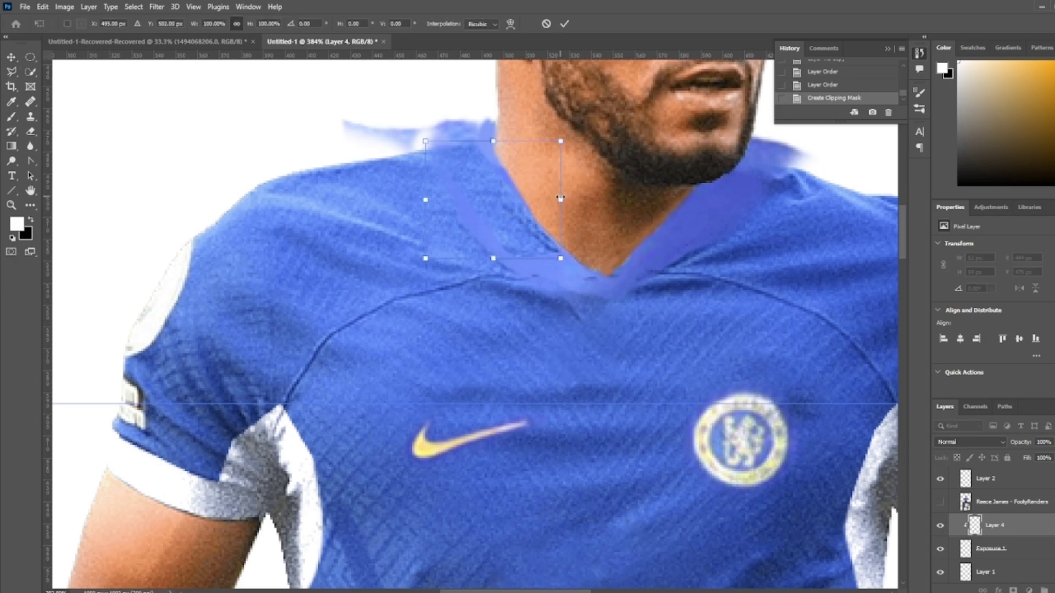
Step: Trim the blue patch and brush shirt blue over the white collar on Exposure 1, then fit the view
key("Return")
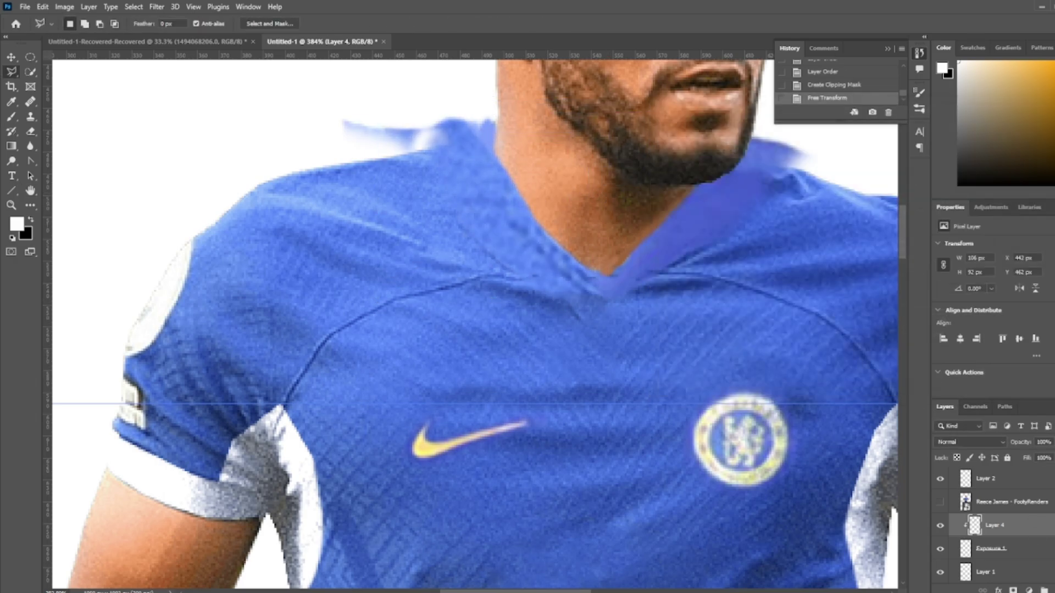
key("Delete")
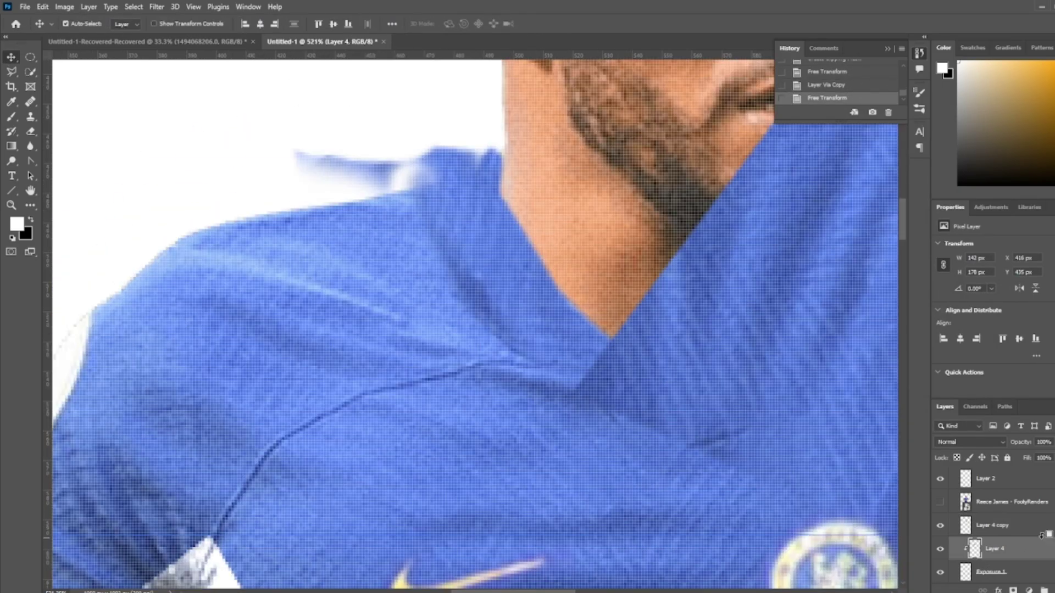
left_click_drag(312, 208, 402, 184)
left_click(996, 525)
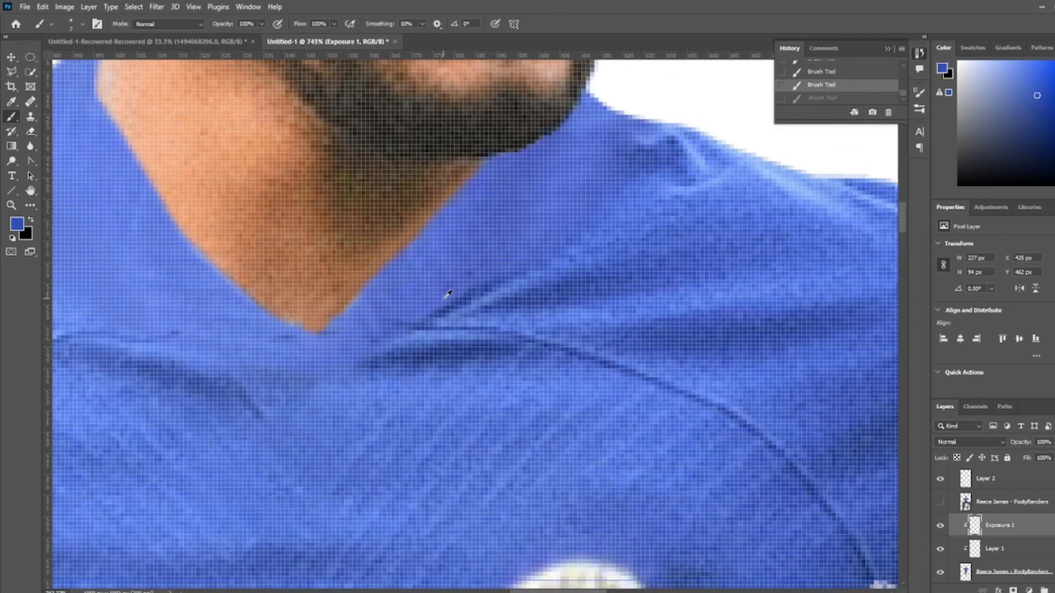
left_click_drag(447, 295, 561, 255)
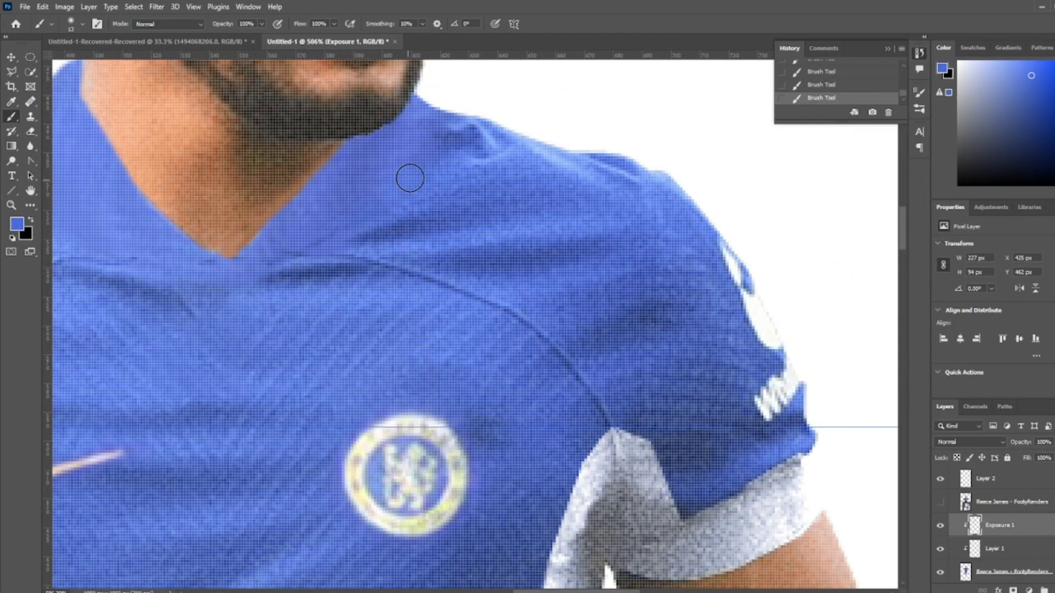
key("ctrl+0")
key("alt+bracketleft")
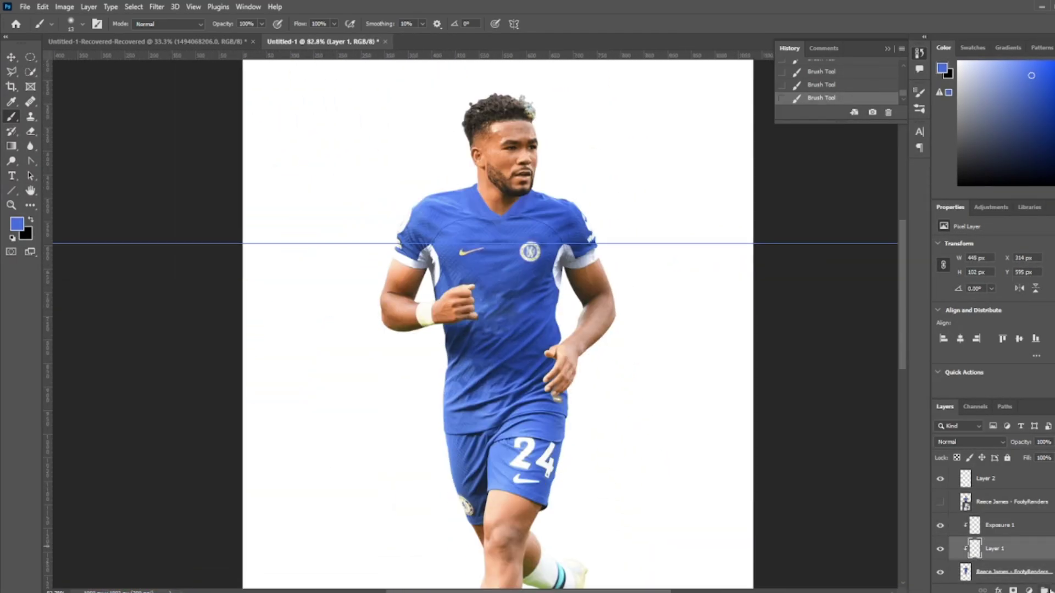
key("ctrl+z")
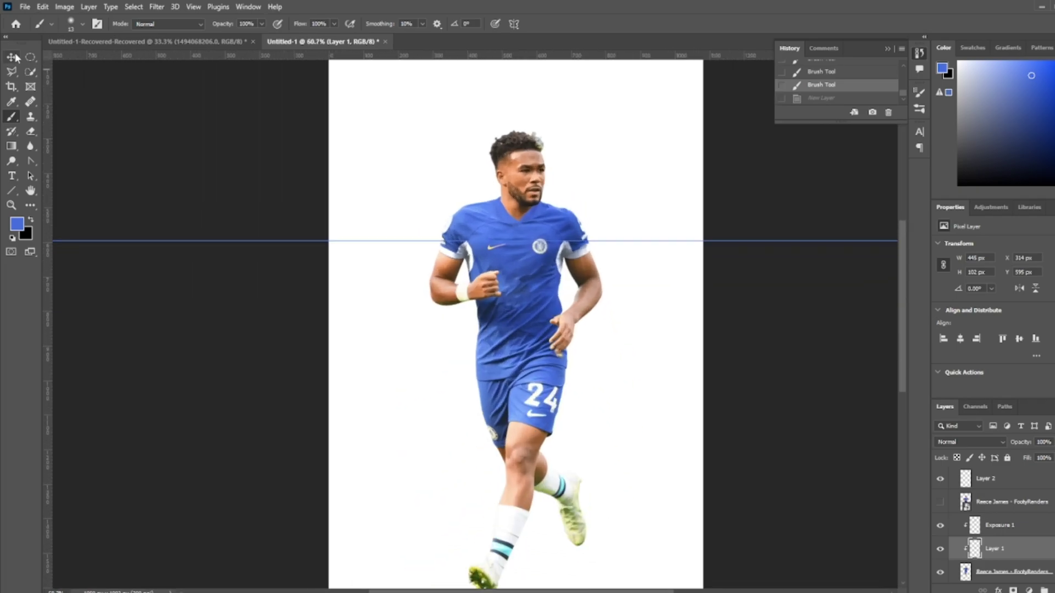
Step: Sample the beige sleeve-trim colour from the jersey reference photo, then hide the reference
key("l")
scroll(383, 503, "up", 3)
scroll(383, 503, "down", 3)
scroll(383, 503, "down", 3)
scroll(983, 522, "up", 3)
left_click(945, 543)
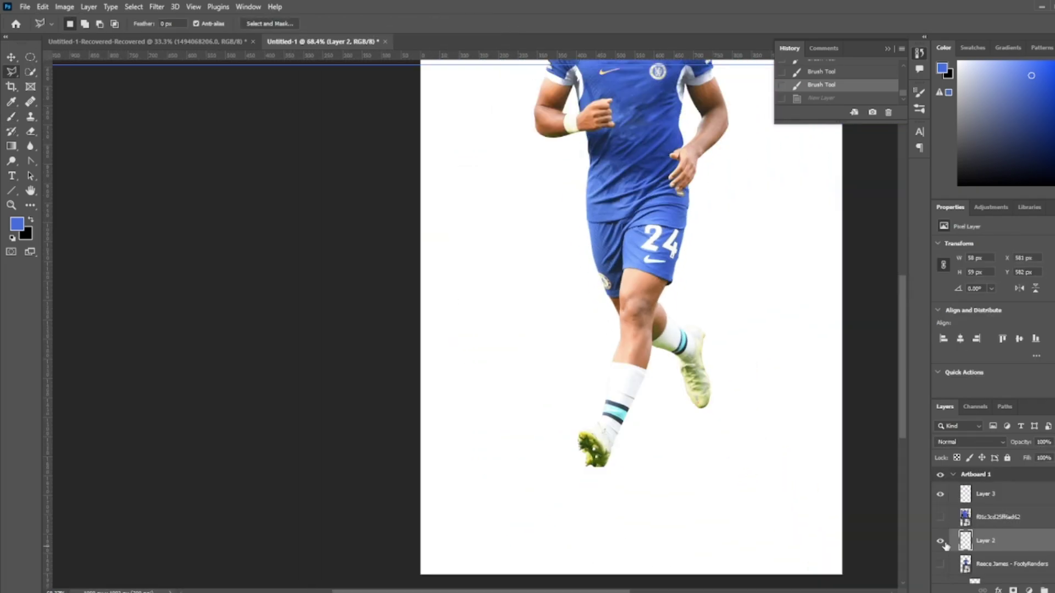
left_click(940, 517)
scroll(776, 187, "up", 5)
left_click(943, 522)
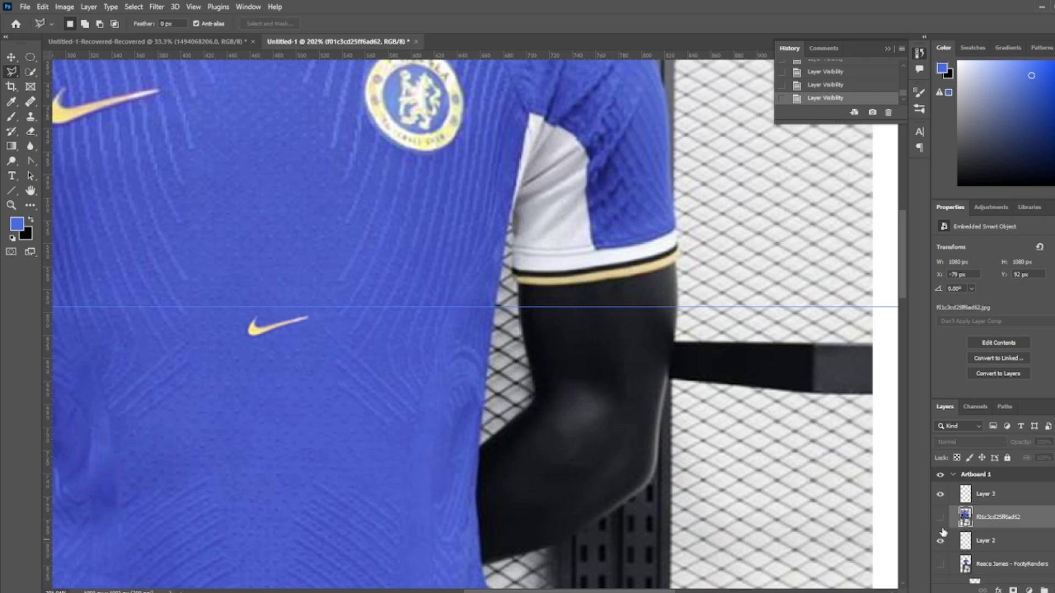
left_click(632, 269, "alt")
scroll(632, 270, "down", 3)
left_click(939, 517)
key("l")
scroll(514, 305, "up", 5)
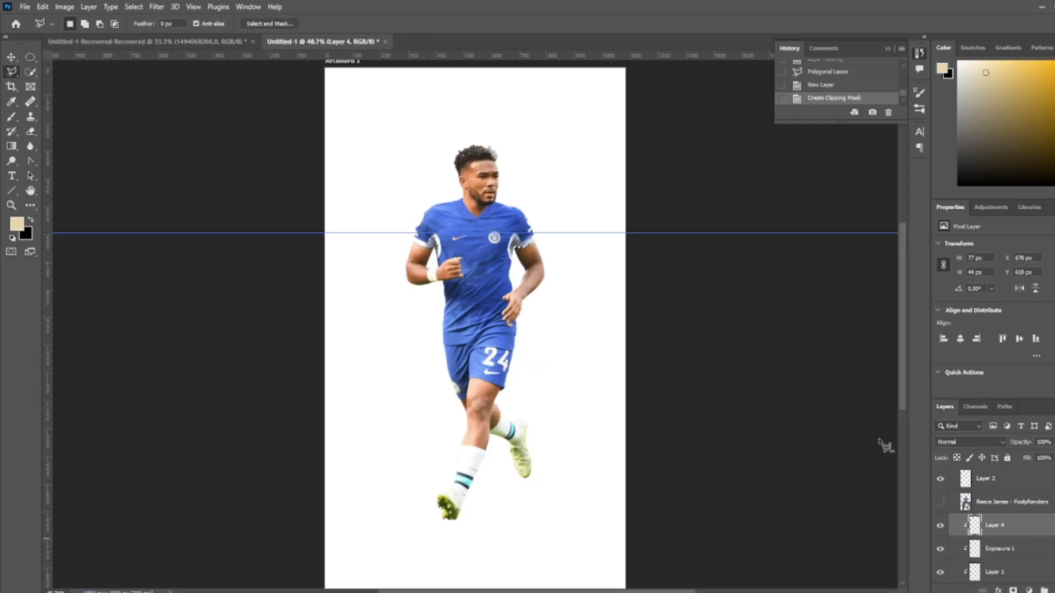
Step: Set the trim layer's blend mode to Color so the cuff trim turns gold
key("ctrl+d")
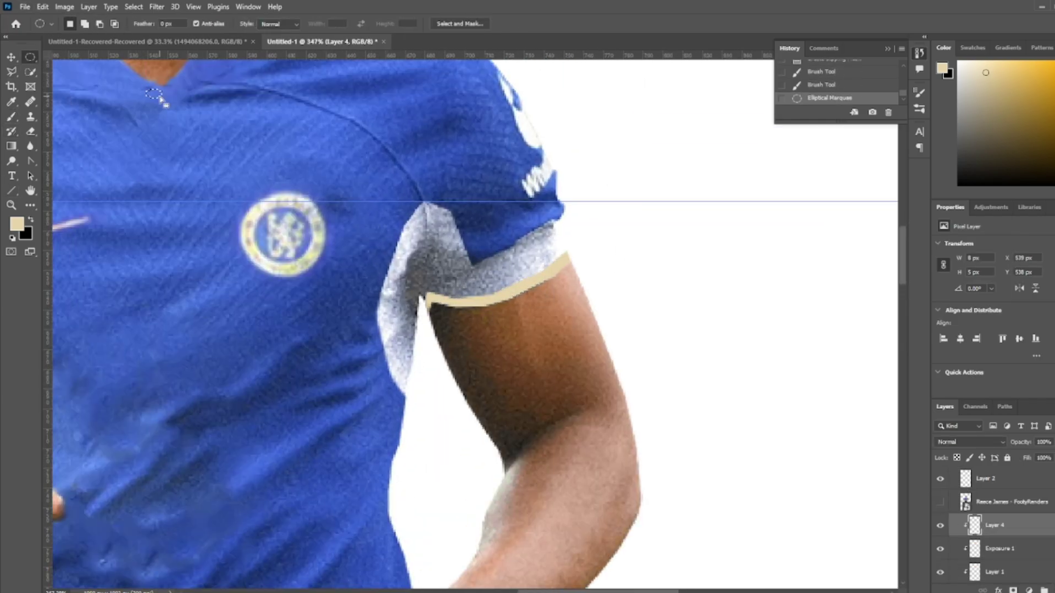
key("e")
scroll(444, 308, "up", 3)
key("b")
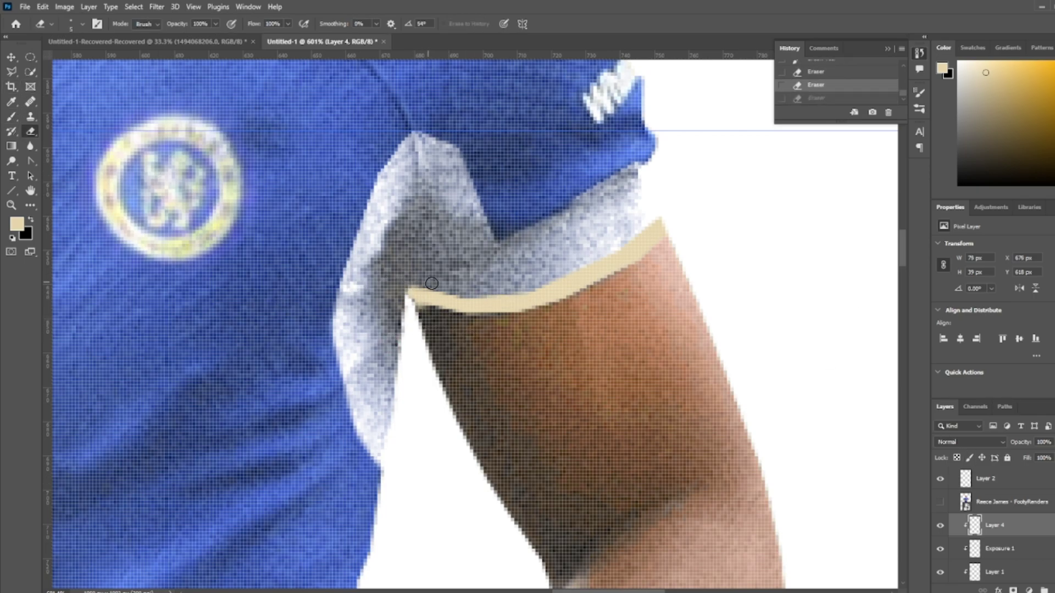
left_click(970, 442)
left_click(956, 576)
key("b")
scroll(498, 259, "down", 5)
scroll(498, 260, "up", 3)
key("ctrl+t")
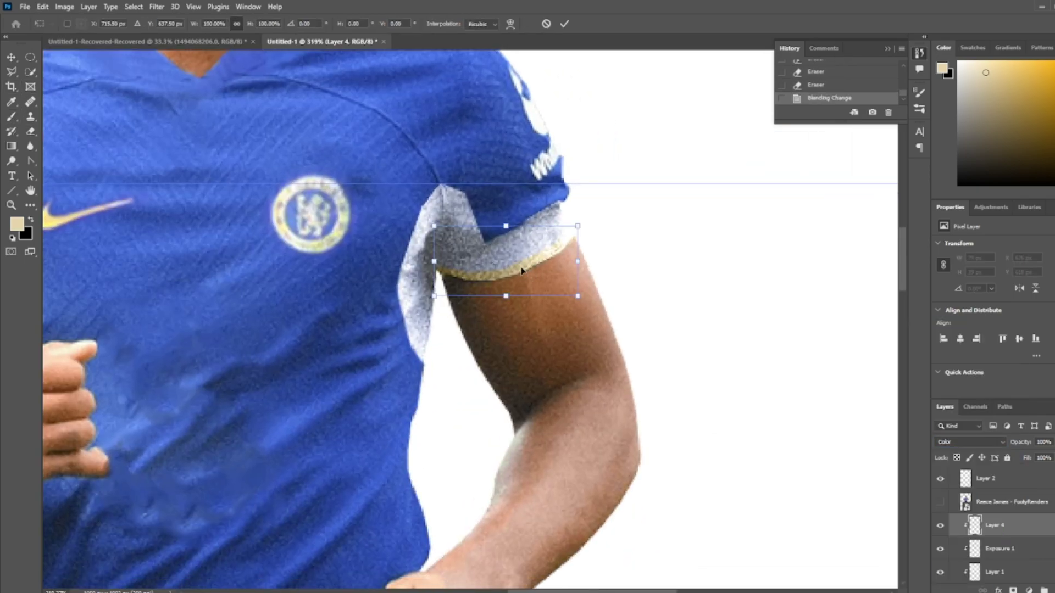
key("Return")
scroll(514, 293, "down", 3)
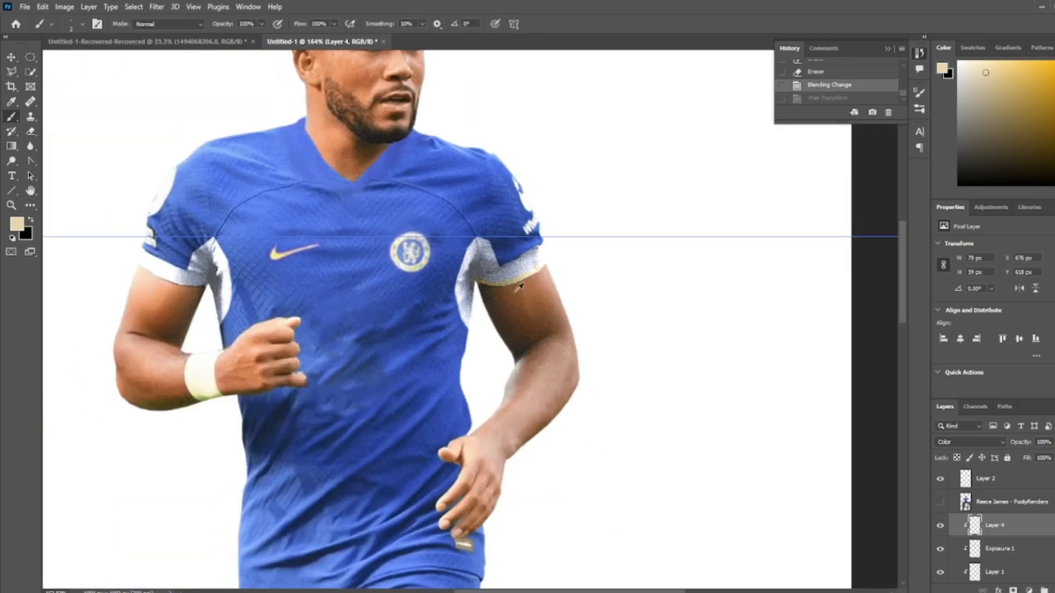
key("ctrl+z")
Step: Outline the sleeve band above the cuff trim with the Polygonal Lasso, then deselect
key("l")
scroll(513, 290, "up", 3)
scroll(566, 228, "up", 2)
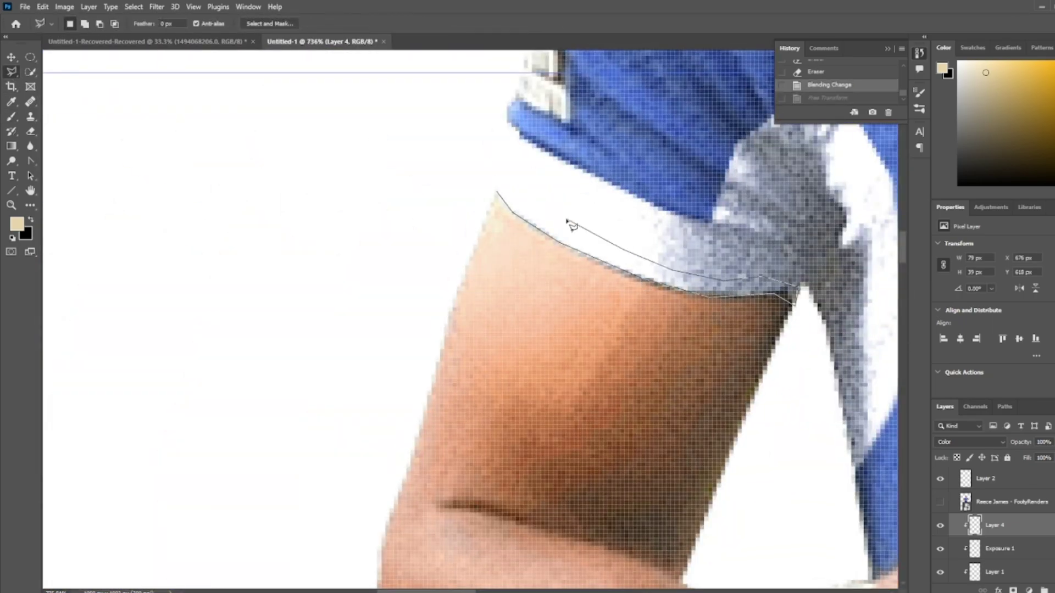
double_click(451, 171)
key("b")
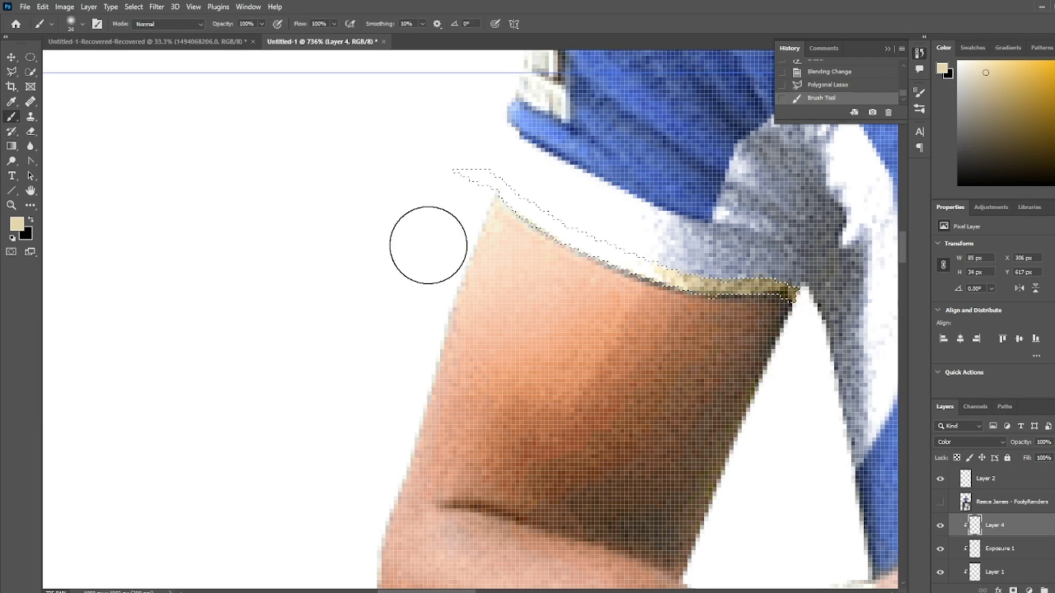
key("l")
key("ctrl+d")
scroll(617, 252, "up", 1)
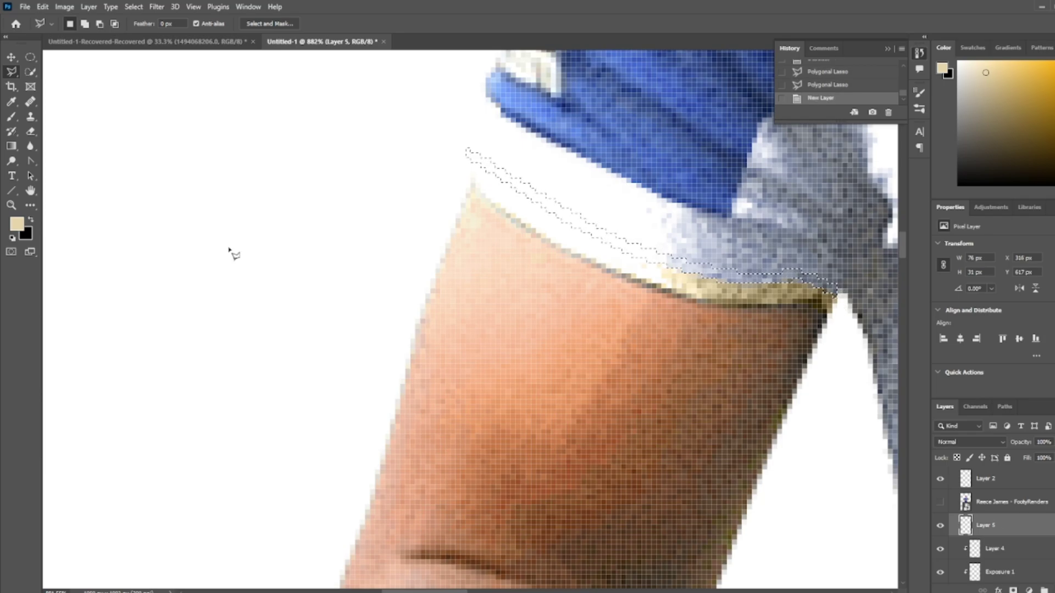
Step: Switch to black and paint the band above the gold trim on the first sleeve
key("x")
key("b")
left_click_drag(471, 153, 754, 283)
key("m")
key("ctrl+d")
scroll(160, 104, "down", 5)
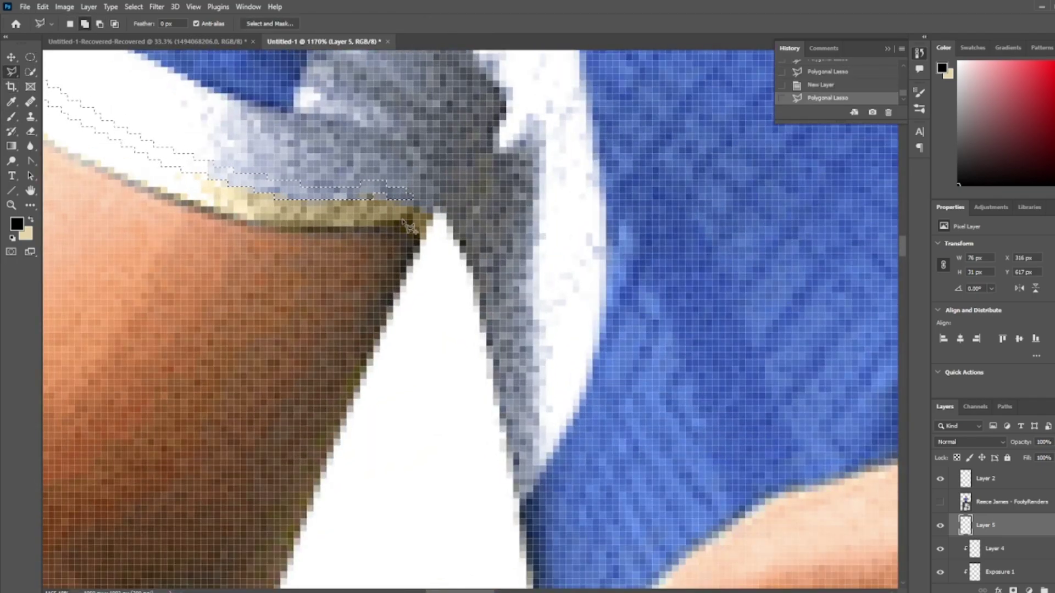
Step: Paint inside the second outlined band area, deselect, and return to the Polygonal Lasso
scroll(299, 212, "down", 5)
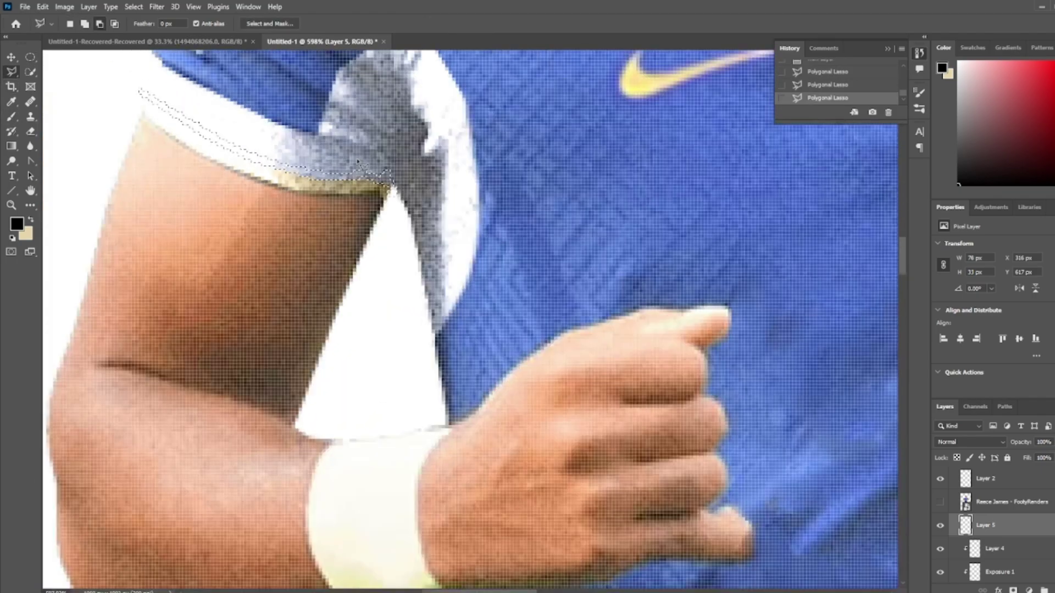
key("b")
left_click_drag(143, 95, 337, 177)
key("m")
key("ctrl+d")
scroll(497, 127, "down", 2)
scroll(629, 237, "up", 5)
key("l")
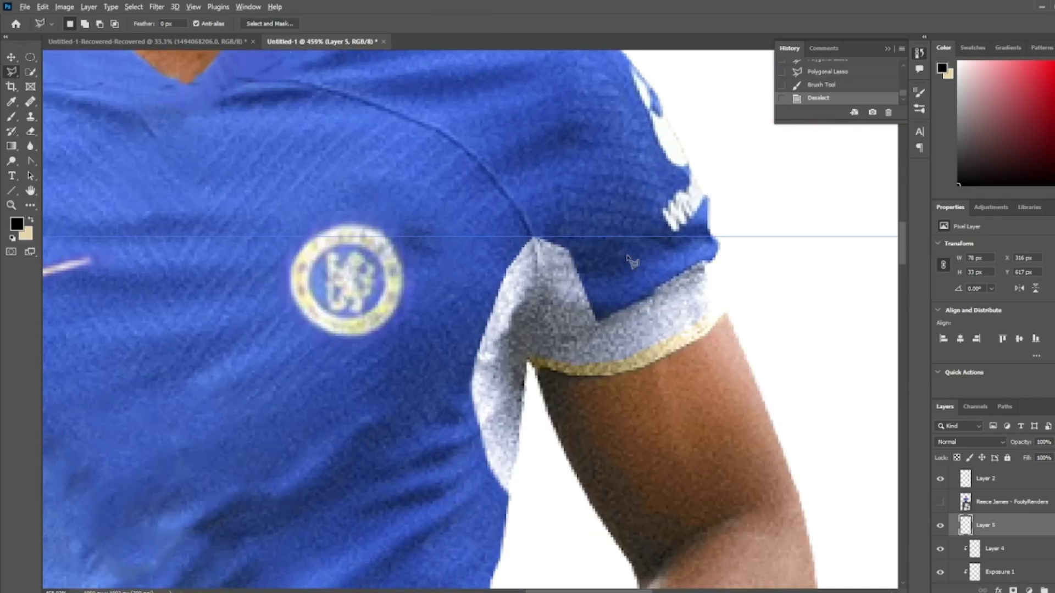
scroll(486, 398, "up", 1)
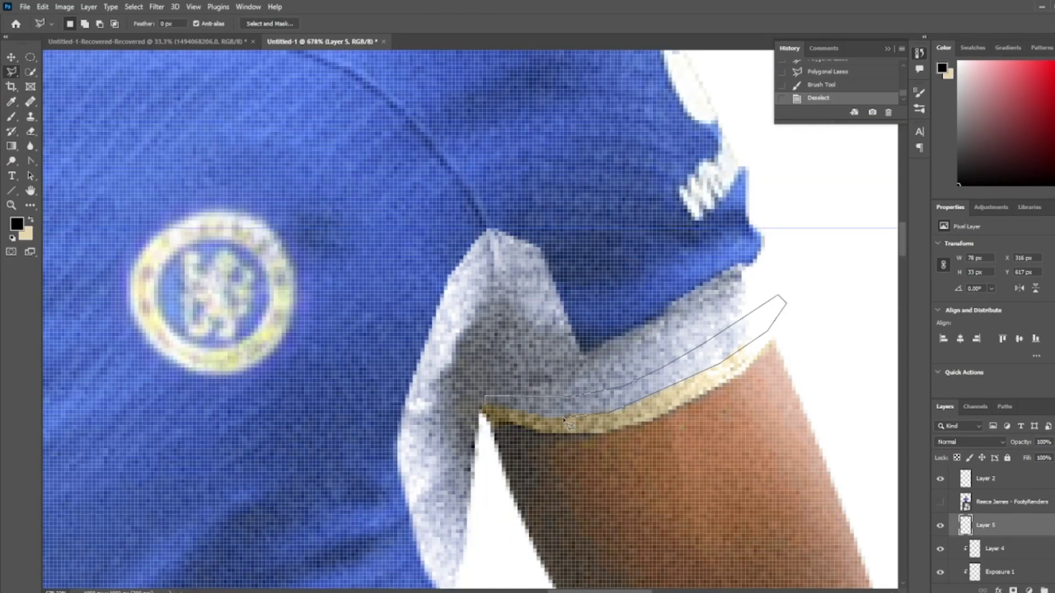
Step: Fill the outlined band with black and clip the band layer to the player
key("b")
left_click_drag(471, 389, 770, 316)
key("m")
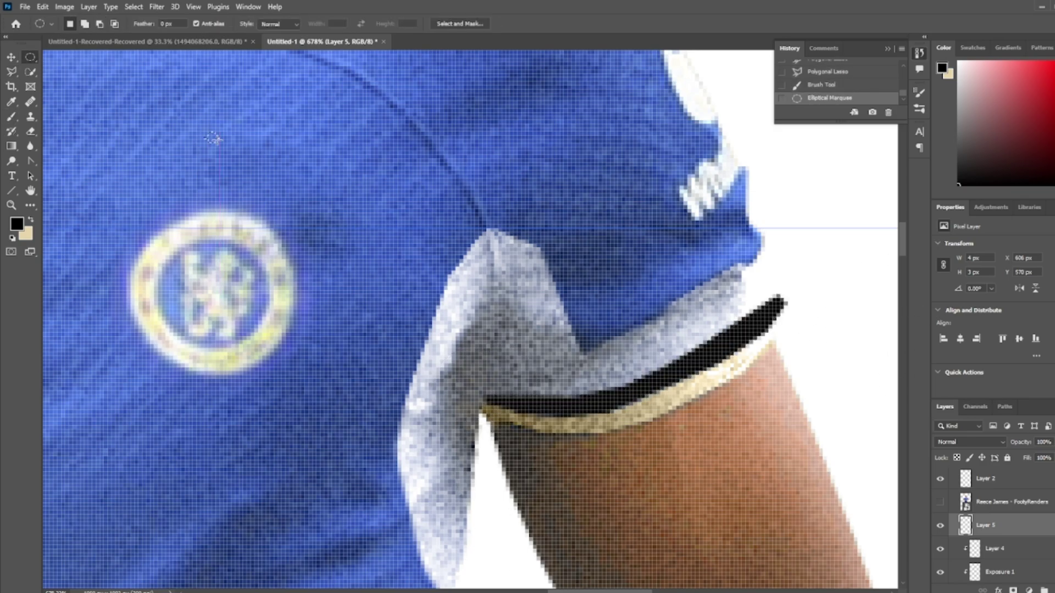
left_click(212, 137)
key("ctrl+alt+g")
Step: Check the band layer's blending options, keep Normal blend mode, and deselect
double_click(1022, 525)
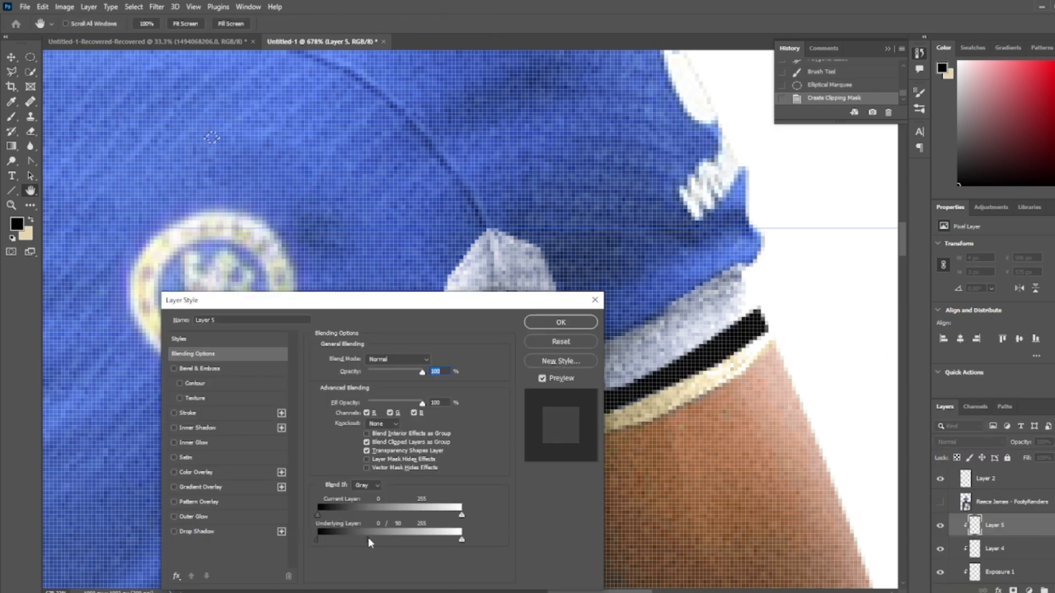
key("Return")
scroll(581, 335, "down", 3)
scroll(581, 334, "down", 2)
left_click(970, 441)
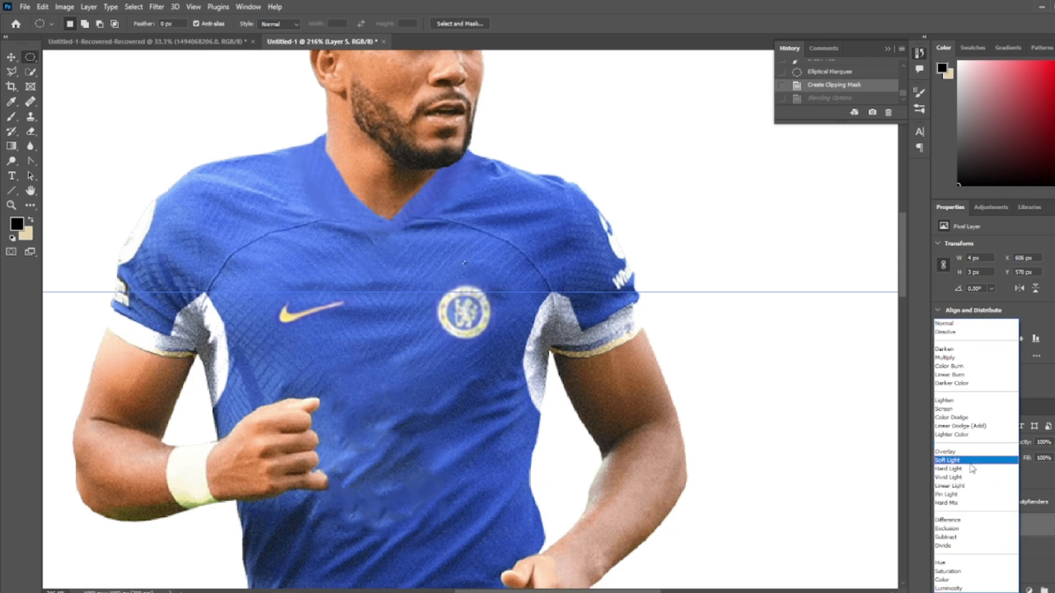
left_click(869, 530)
key("ctrl+d")
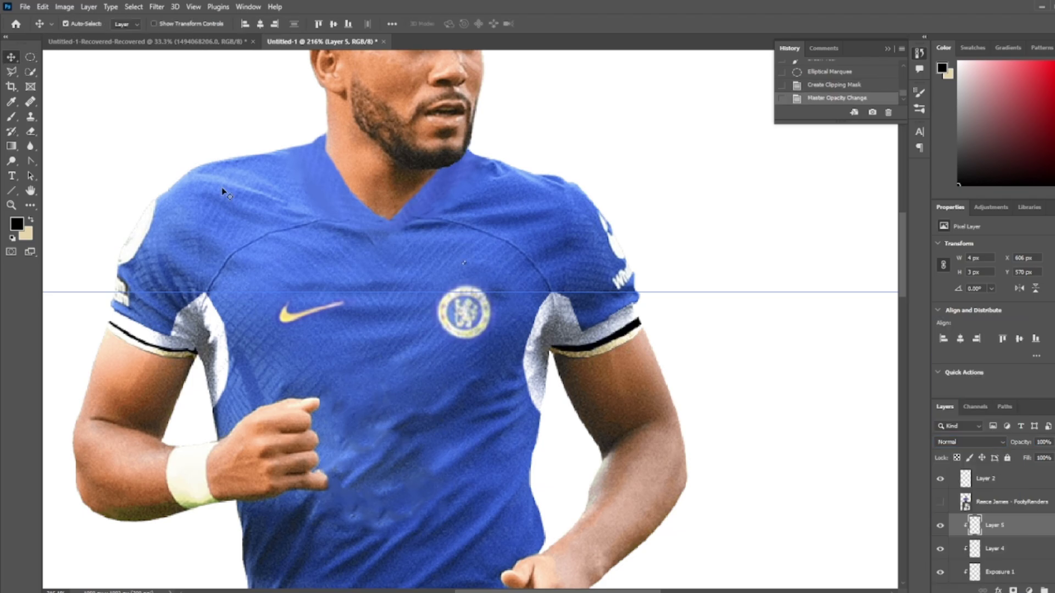
scroll(313, 259, "down", 3)
scroll(1025, 550, "down", 2)
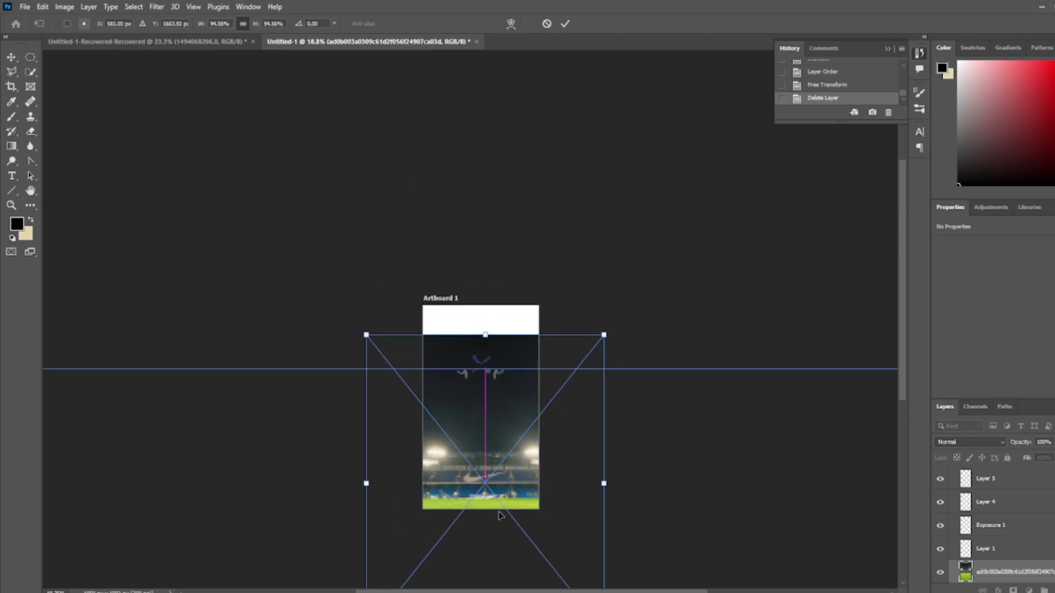
Step: Position and fit the stadium photo, then move it behind the player layers
left_click_drag(497, 514, 479, 511)
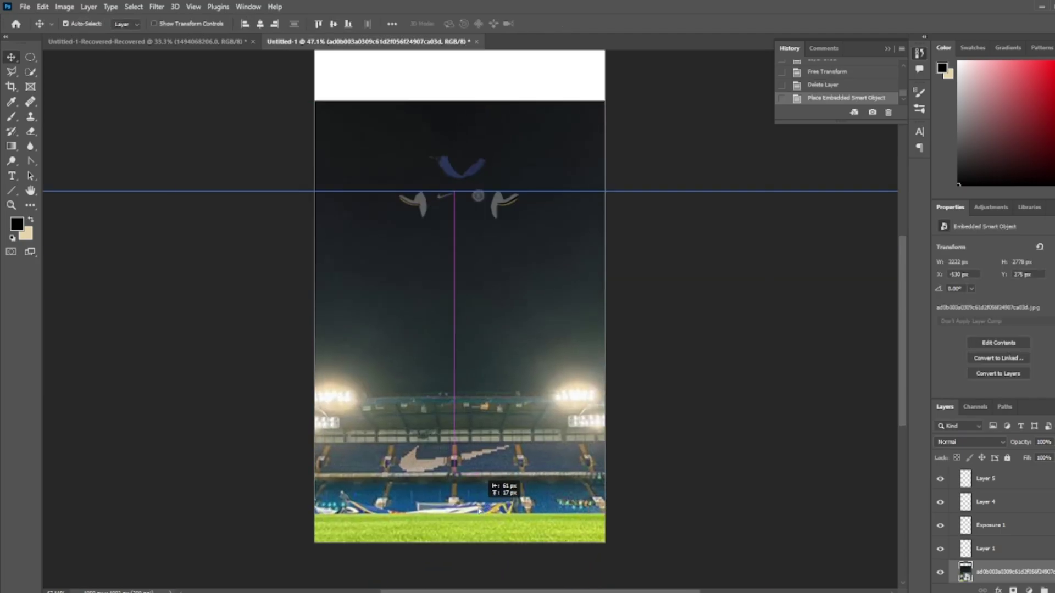
key("ctrl+t")
key("Return")
key("m")
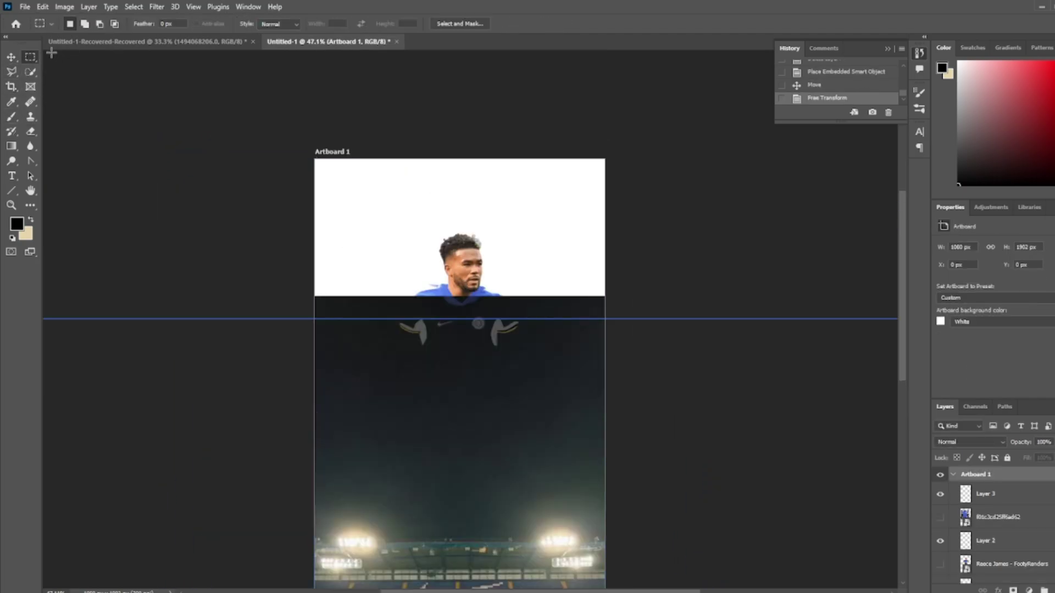
left_click(483, 226)
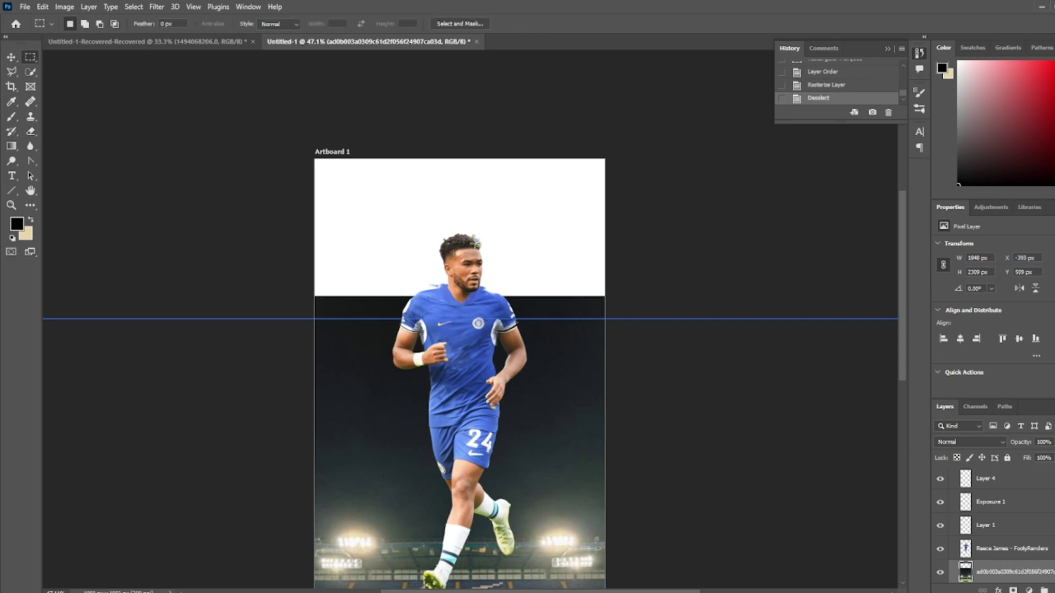
Step: Fill the empty white top area with a dark colour
key("shift+BackSpace")
left_click(617, 153)
key("ctrl+d")
scroll(472, 252, "down", 2)
Step: Group the player layers into Group 1 and enlarge the group
key("ctrl+t")
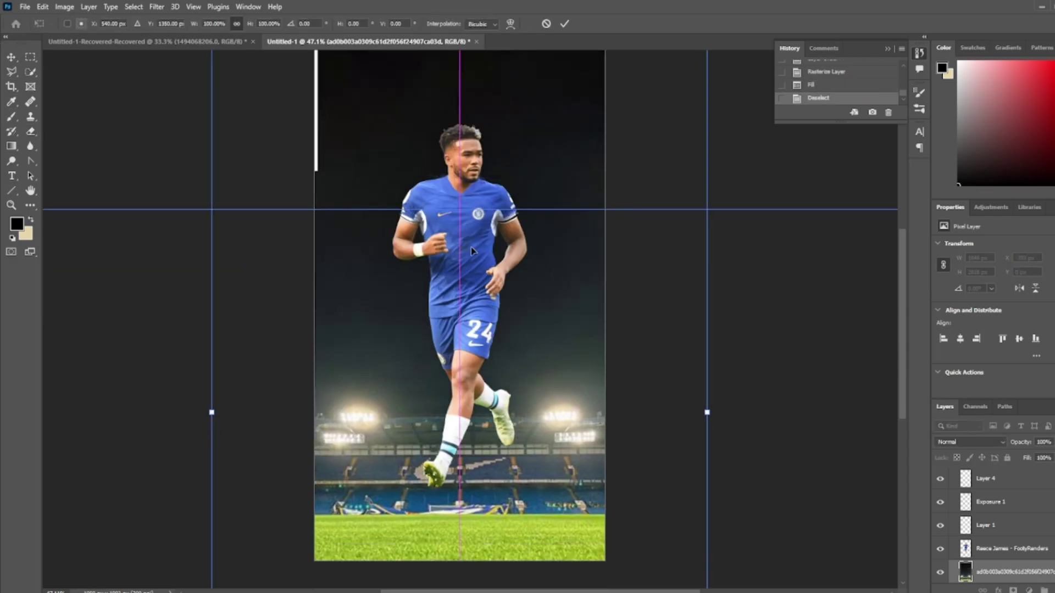
key("Return")
key("ctrl+g")
key("ctrl+t")
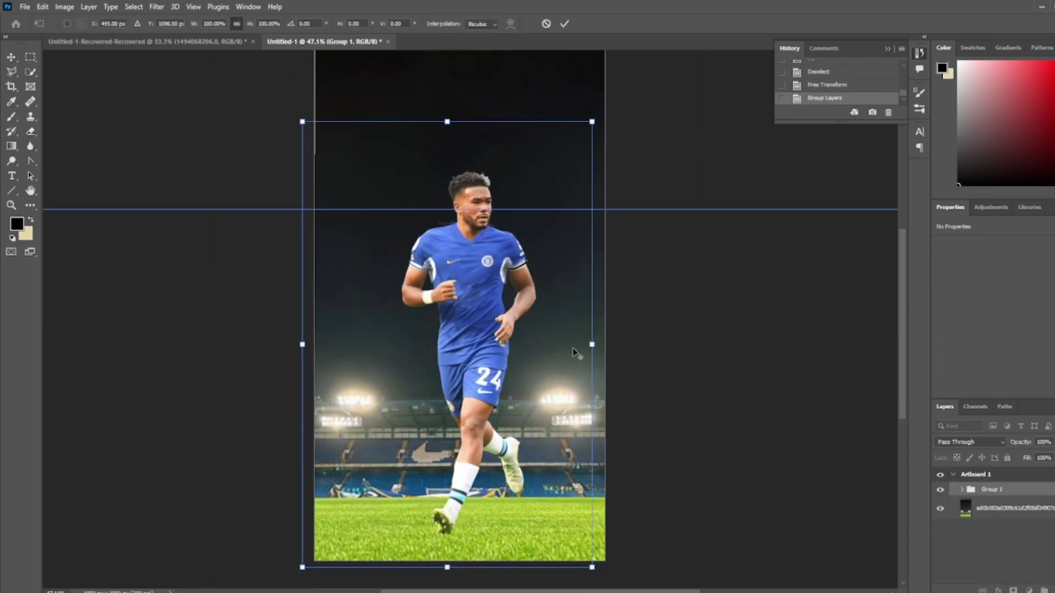
left_click_drag(572, 348, 558, 347)
key("Return")
scroll(558, 347, "up", 2)
Step: Apply a Field Blur to the stadium background with lowered light range and tuned blur
left_click(558, 347)
left_click(157, 7)
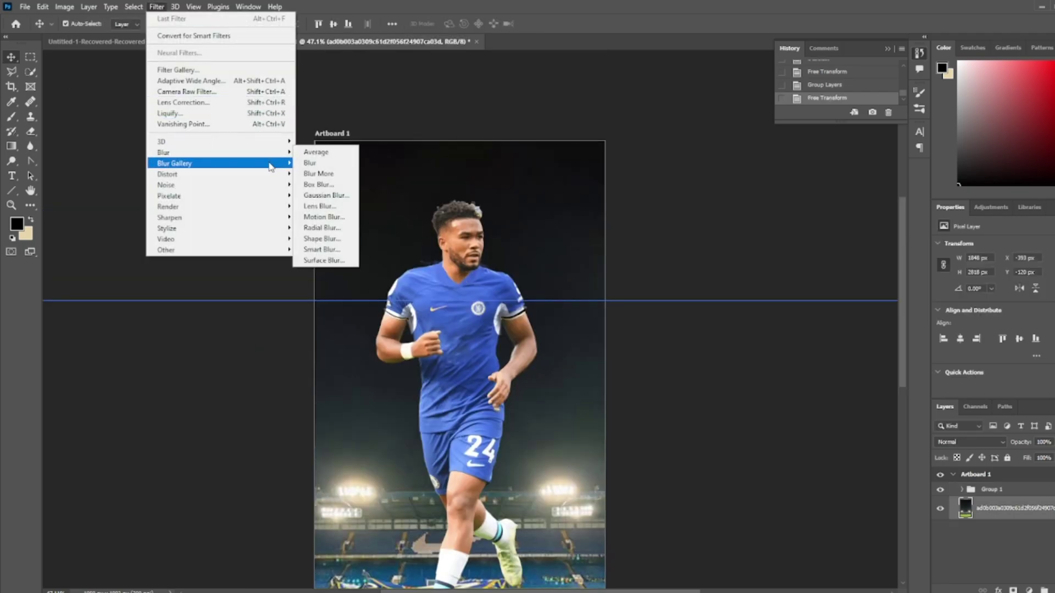
left_click(316, 163)
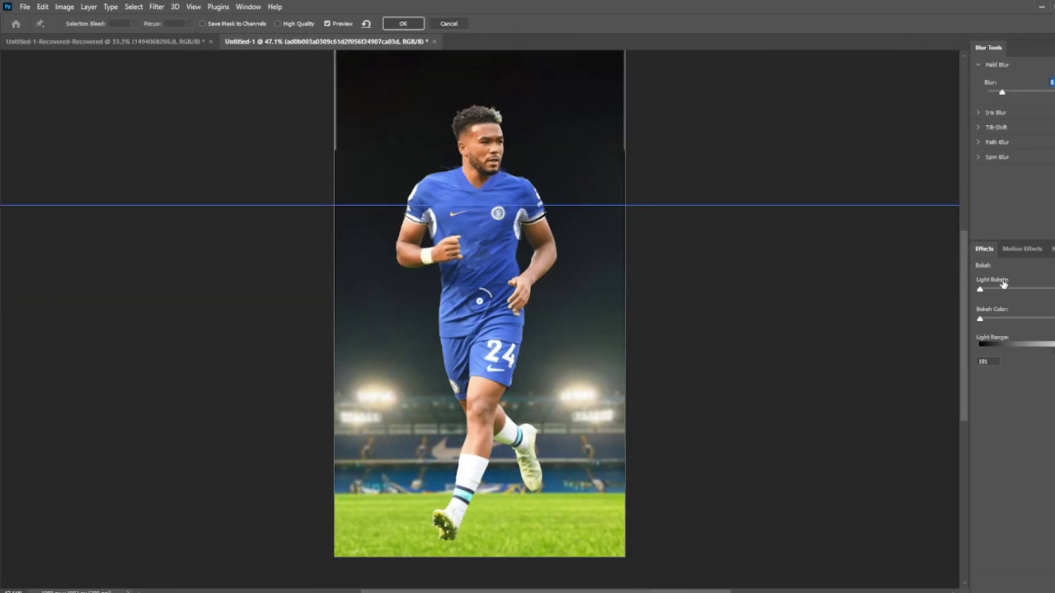
left_click_drag(1052, 351, 1017, 355)
left_click_drag(1036, 352, 1017, 351)
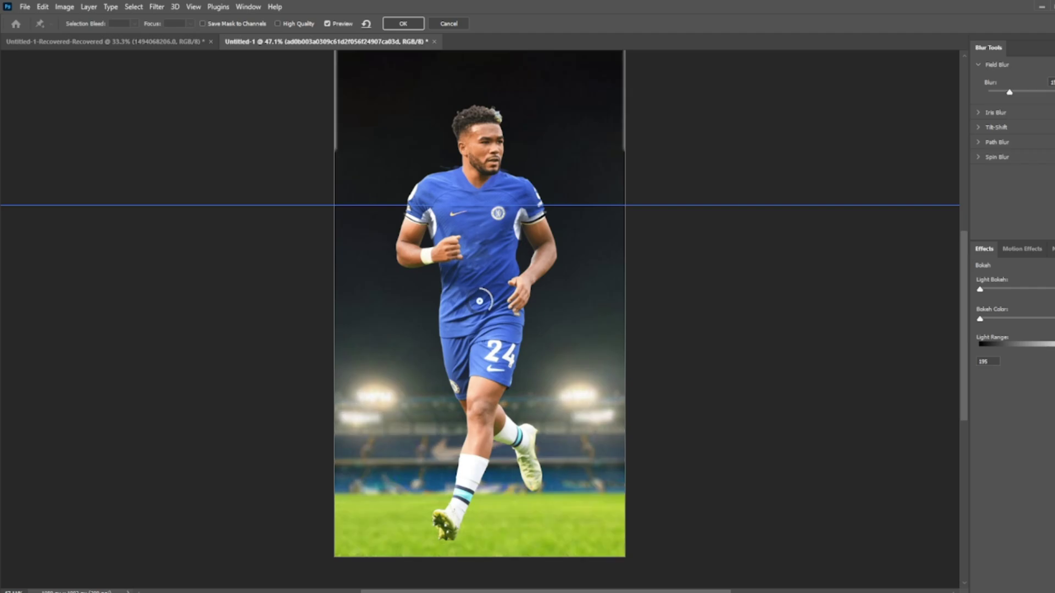
left_click_drag(1002, 92, 1006, 93)
left_click(402, 23)
key("ctrl+t")
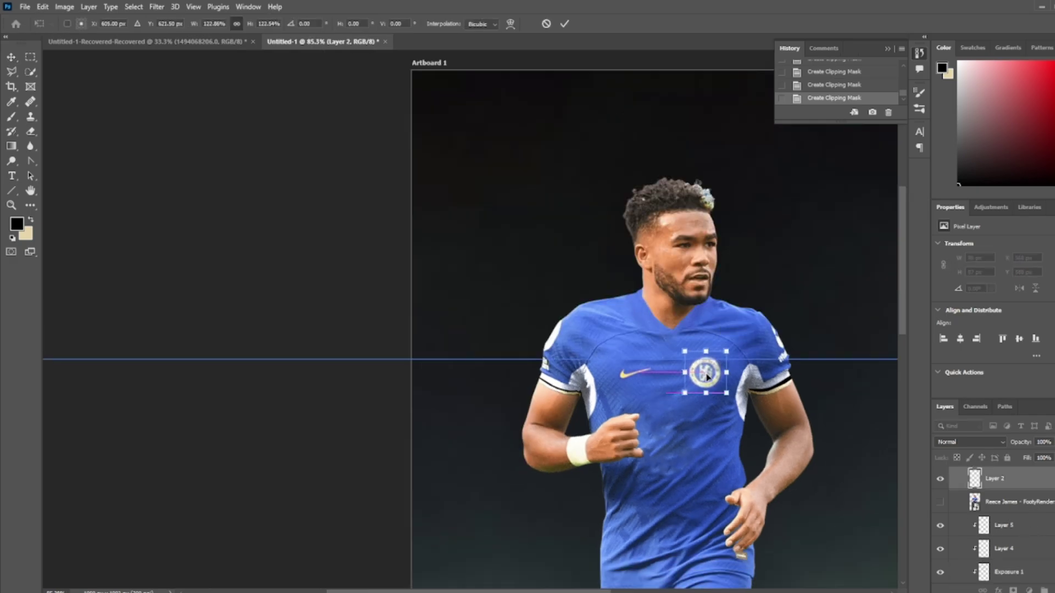
key("Return")
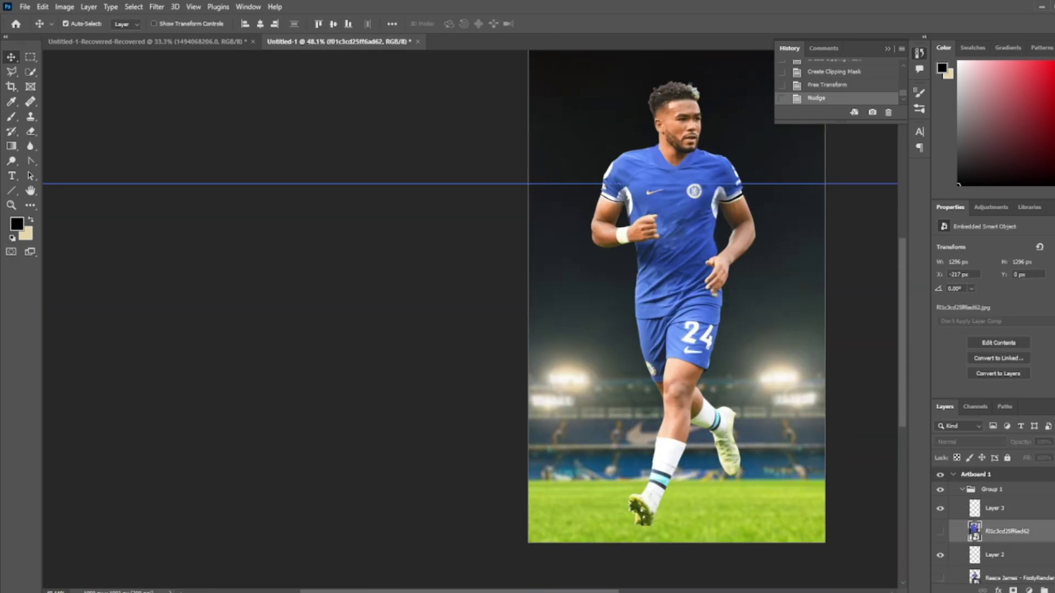
key("ctrl+z")
key("ctrl+z")
key("ctrl+z")
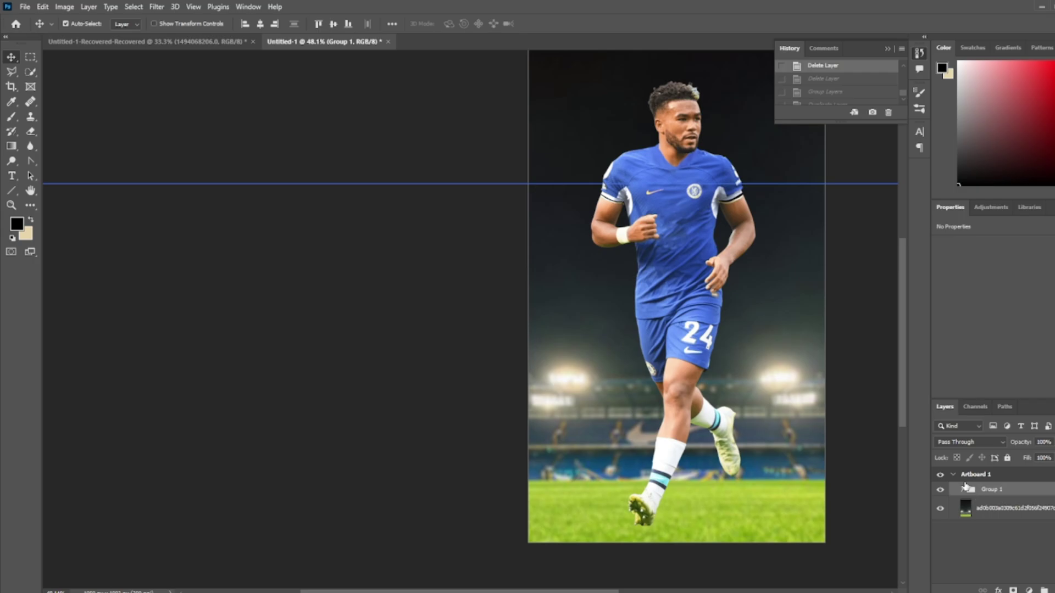
Step: Stamp the player into one layer and add a darkened Exposure 2 adjustment clipped to it
key("ctrl+alt+e")
left_click(1014, 591)
left_click(1017, 470)
left_click_drag(995, 273, 971, 273)
left_click(1011, 391)
left_click(940, 493)
left_click(940, 475)
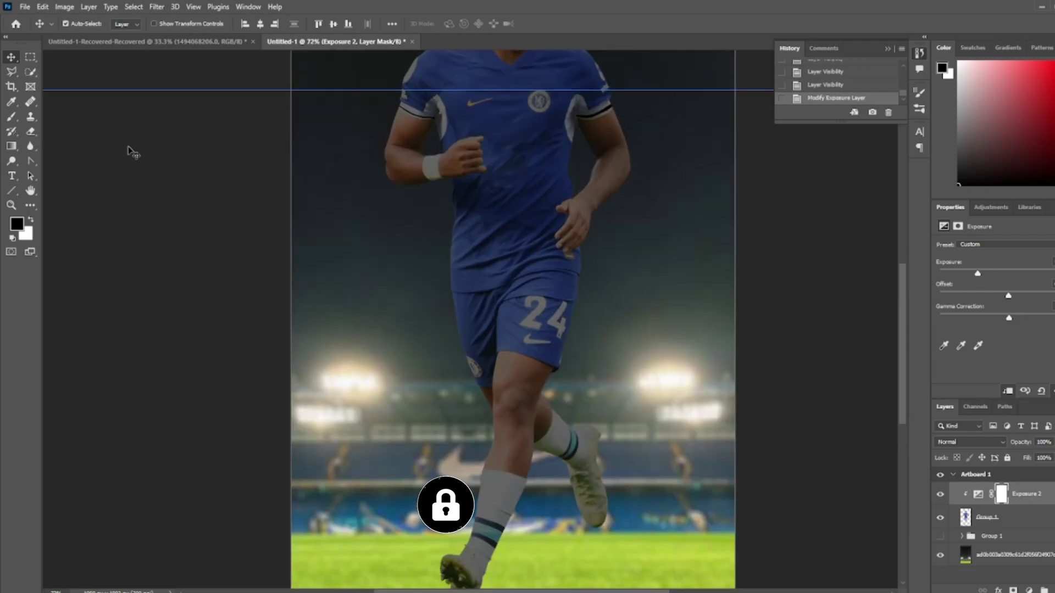
Step: Brighten the shorts' lower edge, kit edges and armpit edge on the Exposure 2 mask
left_click_drag(468, 350, 544, 364)
key("b")
scroll(382, 296, "up", 3)
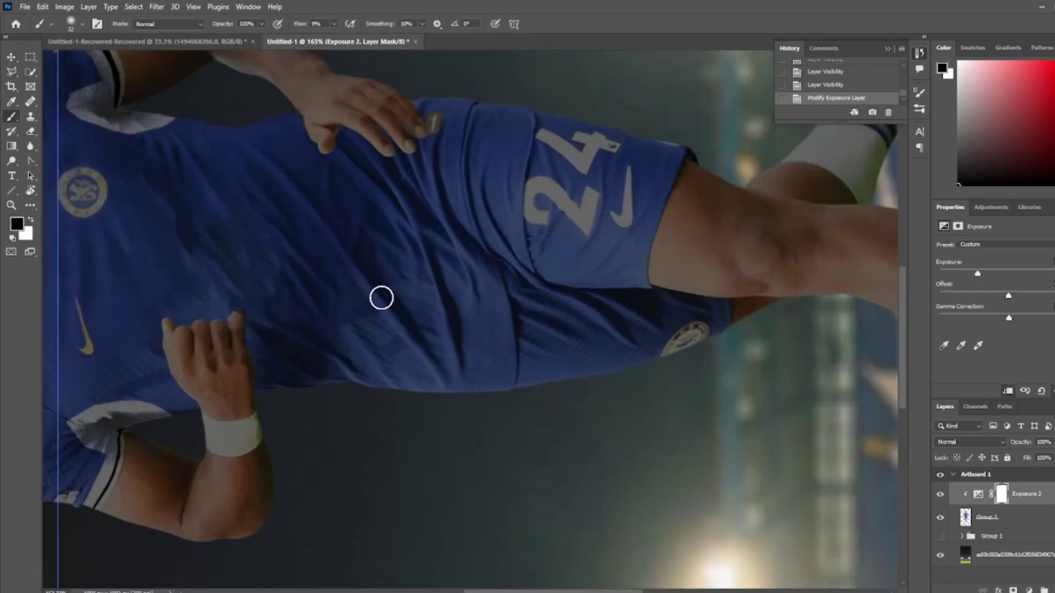
mouse_move(342, 384)
left_mouse_down()
mouse_move(508, 396)
mouse_move(602, 379)
left_mouse_up()
right_click(659, 370)
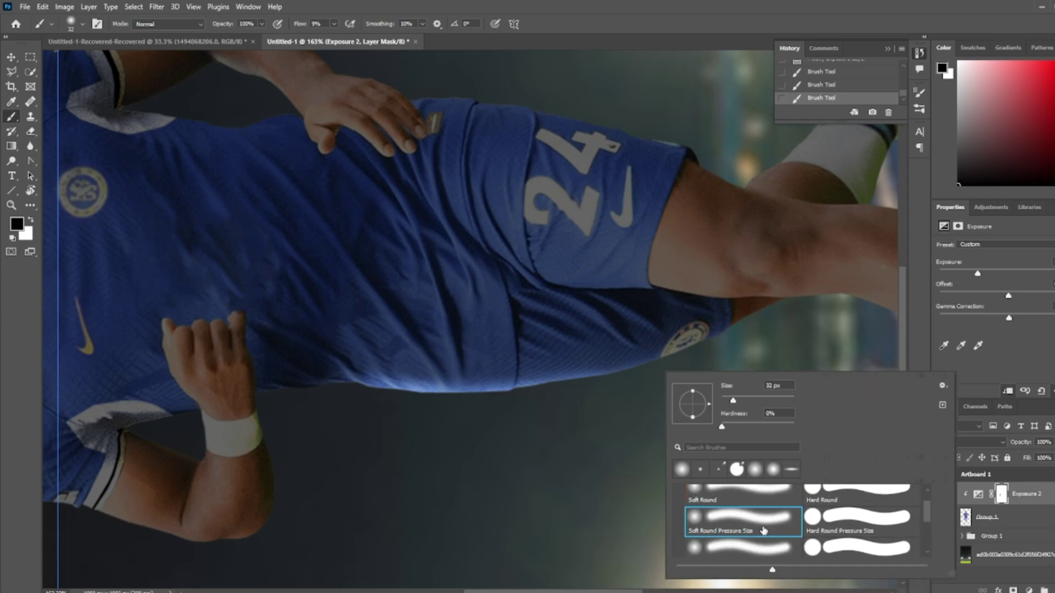
key("Escape")
scroll(817, 332, "up", 3)
scroll(817, 331, "up", 3)
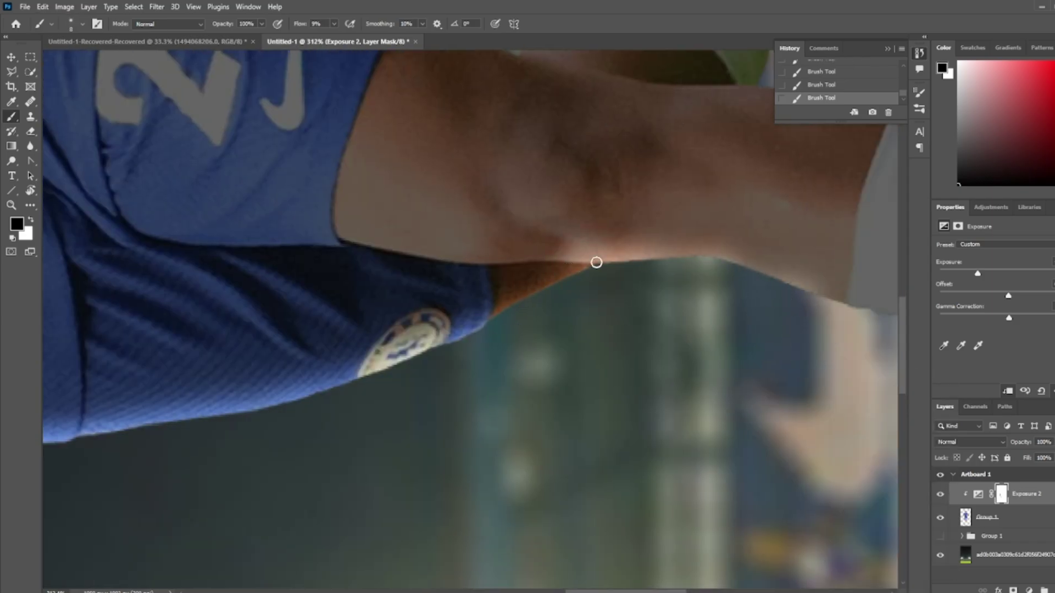
left_click_drag(396, 258, 569, 259)
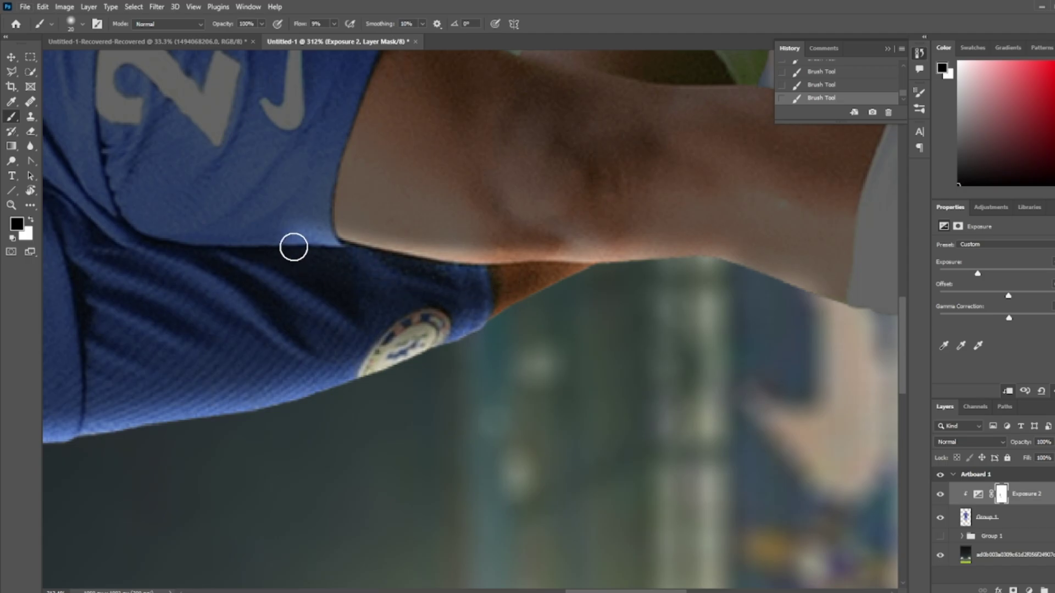
scroll(293, 247, "down", 1)
scroll(540, 249, "right", 3)
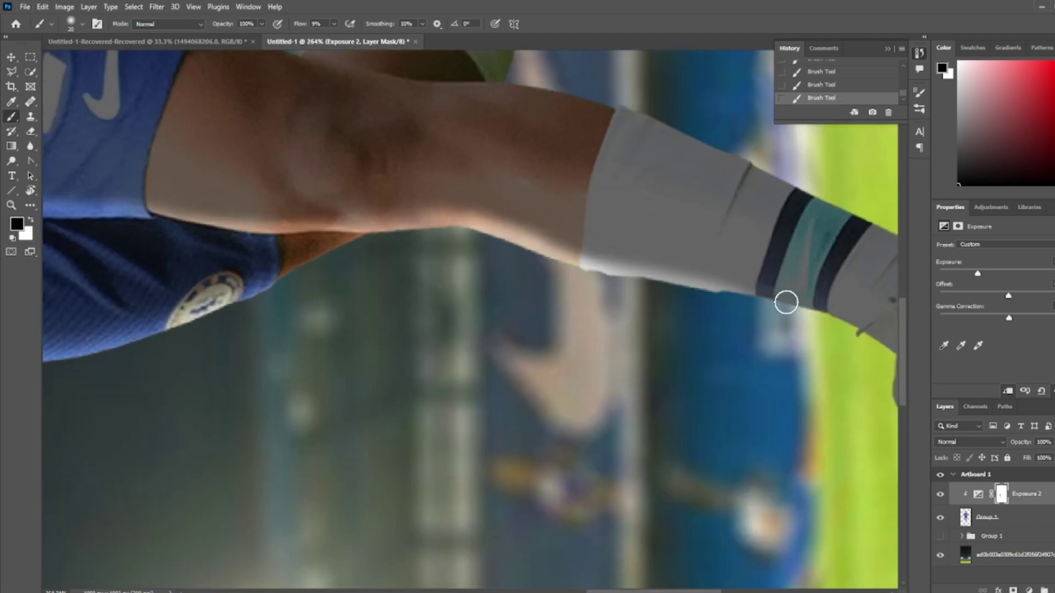
scroll(786, 302, "right", 4)
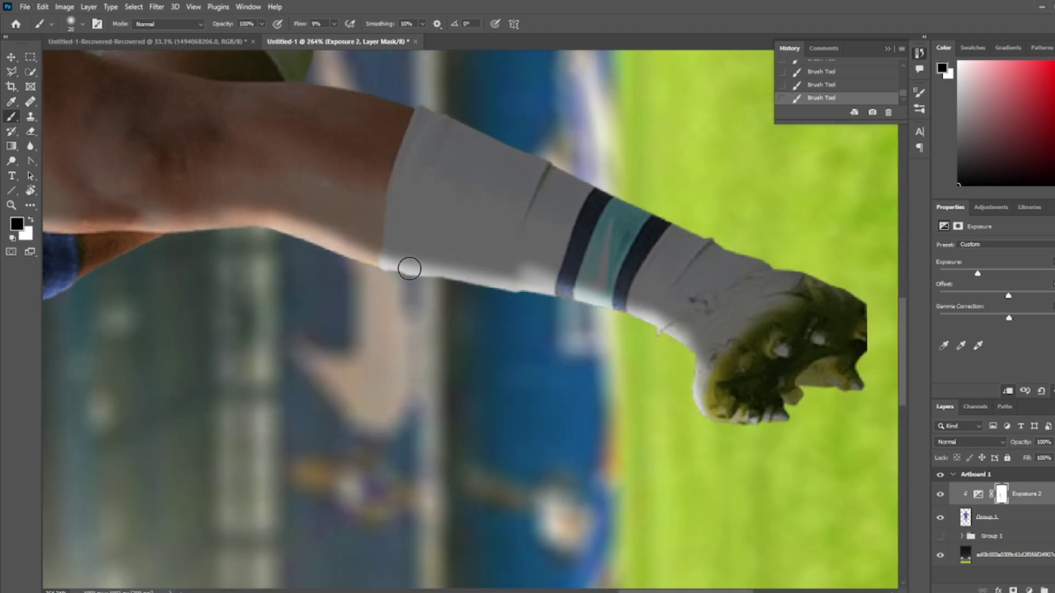
scroll(434, 280, "up", 2)
Step: Lighten the thigh crease, knee and sock through the mask with a resized brush
key("bracketleft")
key("bracketleft")
key("bracketleft")
key("ctrl+z")
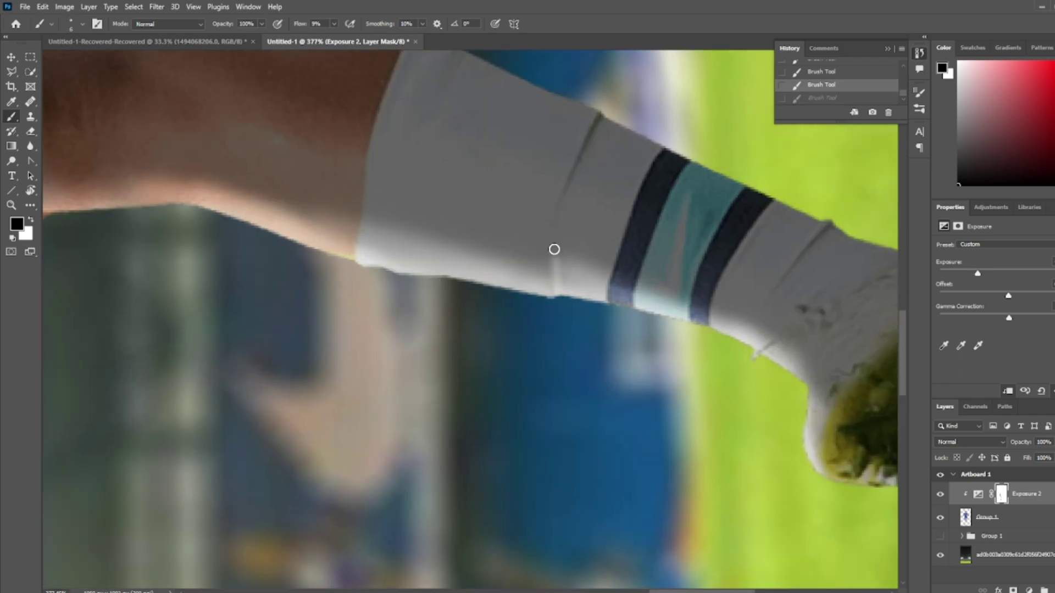
key("bracketright")
key("bracketright")
scroll(636, 184, "left", 3)
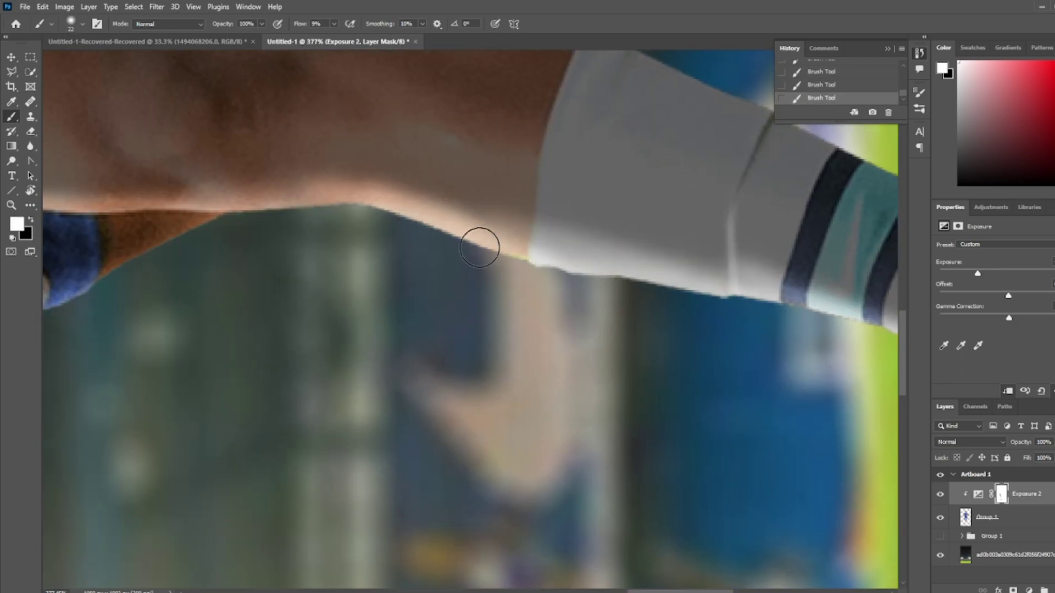
scroll(483, 242, "left", 3)
scroll(311, 315, "up", 2)
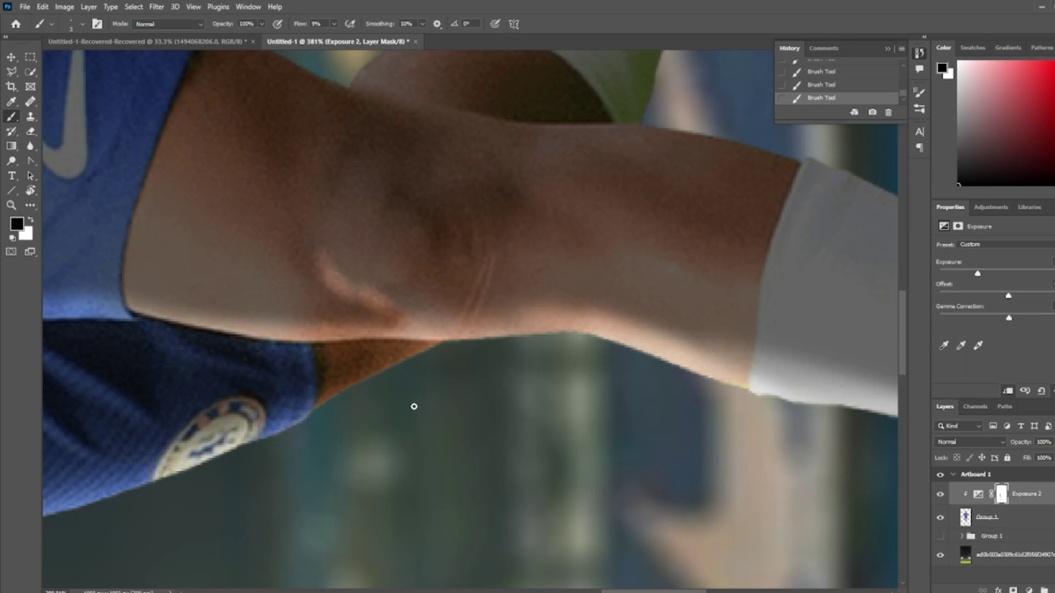
left_click_drag(466, 334, 491, 255)
scroll(459, 304, "down", 5)
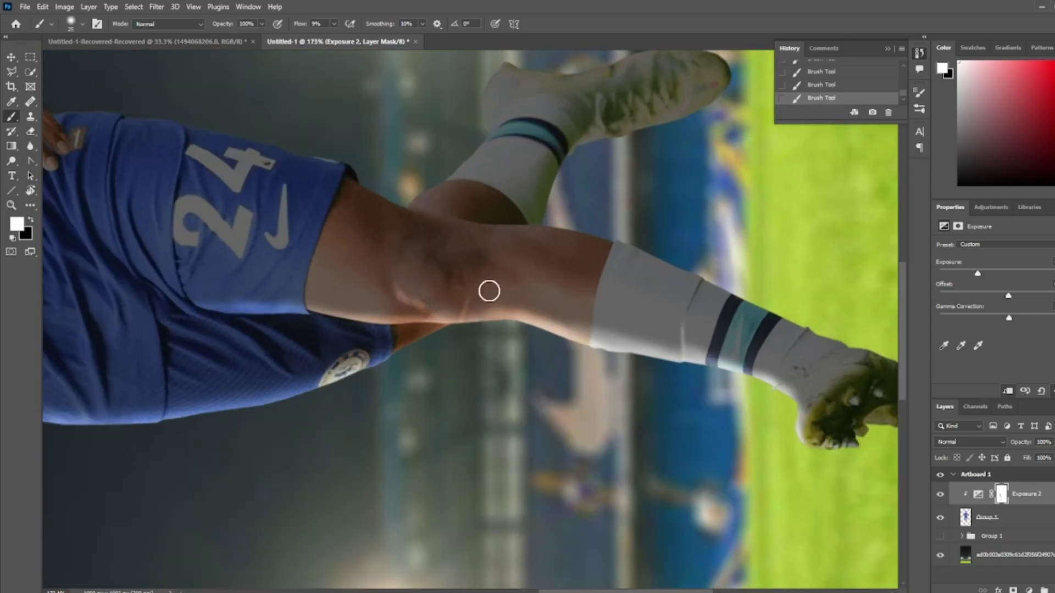
scroll(718, 322, "right", 3)
scroll(413, 363, "up", 3)
key("x")
left_click_drag(414, 362, 530, 235)
key("x")
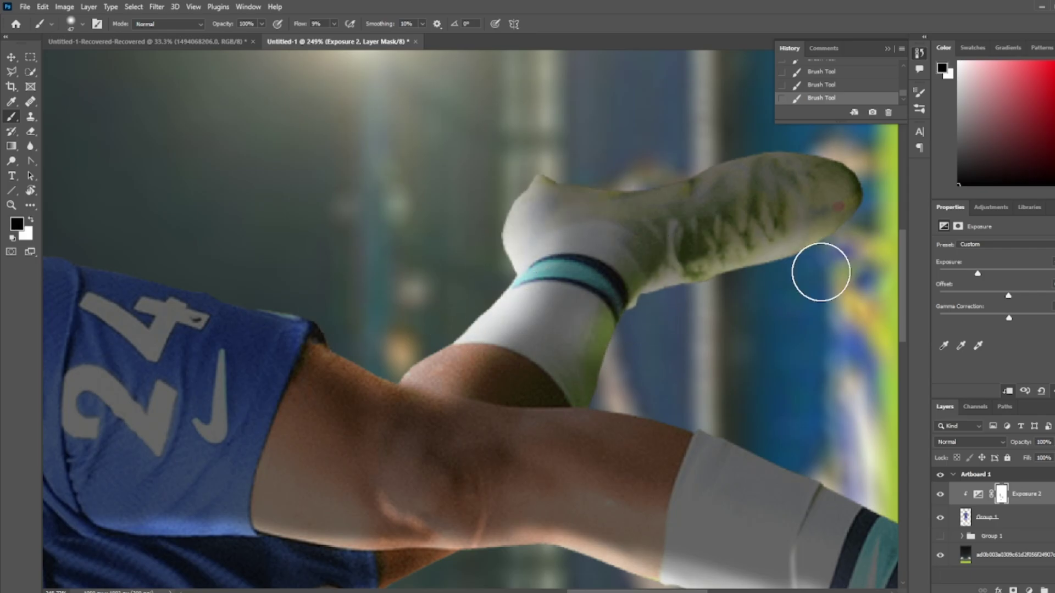
Step: Repaint the knee area on the Exposure 2 mask, then switch to black
scroll(652, 419, "down", 3)
scroll(753, 454, "right", 5)
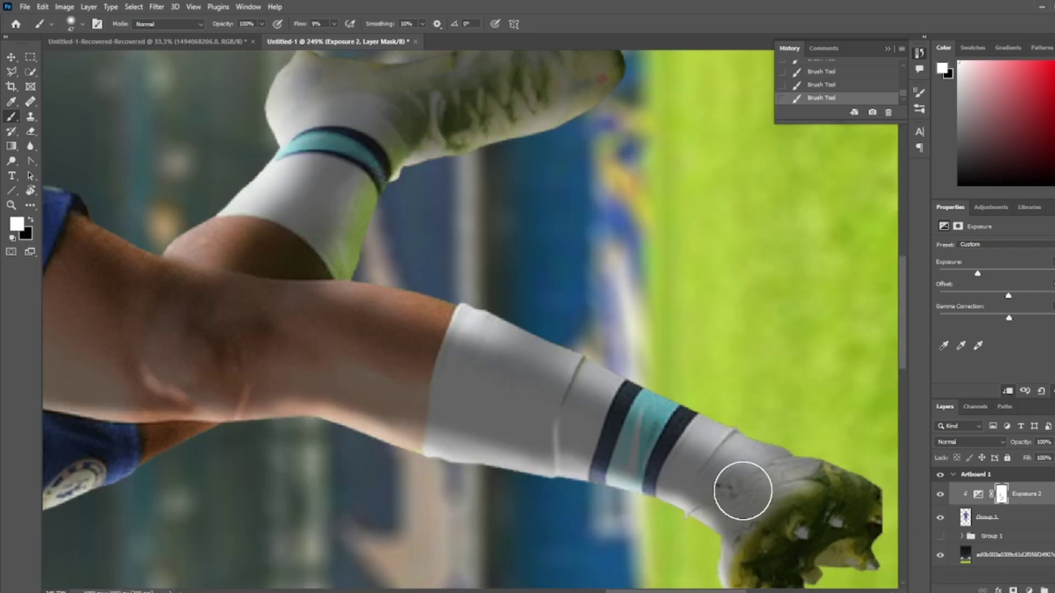
scroll(306, 311, "left", 5)
left_click_drag(353, 247, 360, 277)
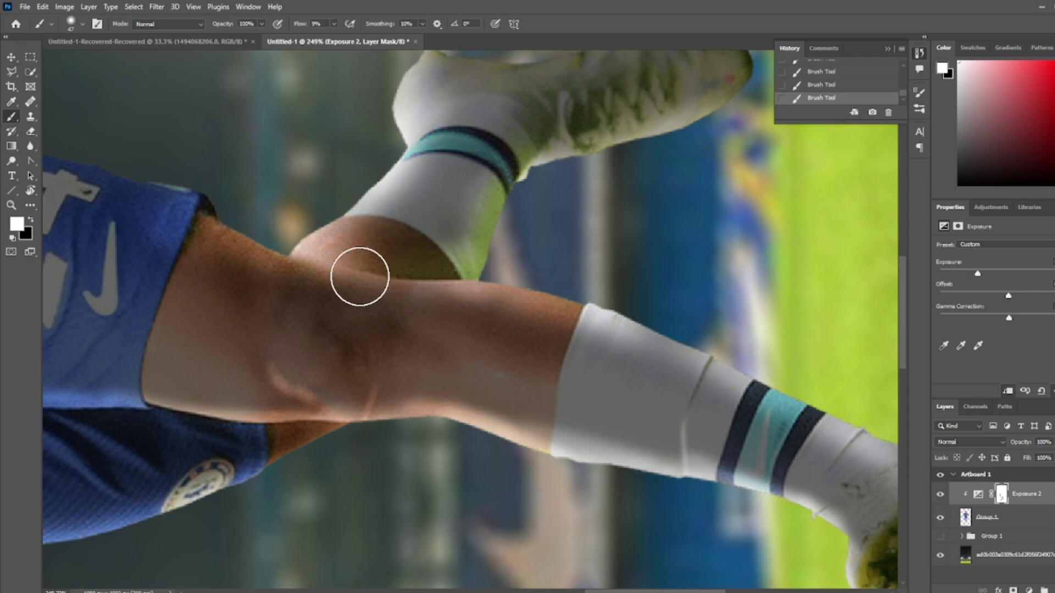
scroll(360, 276, "up", 3)
key("x")
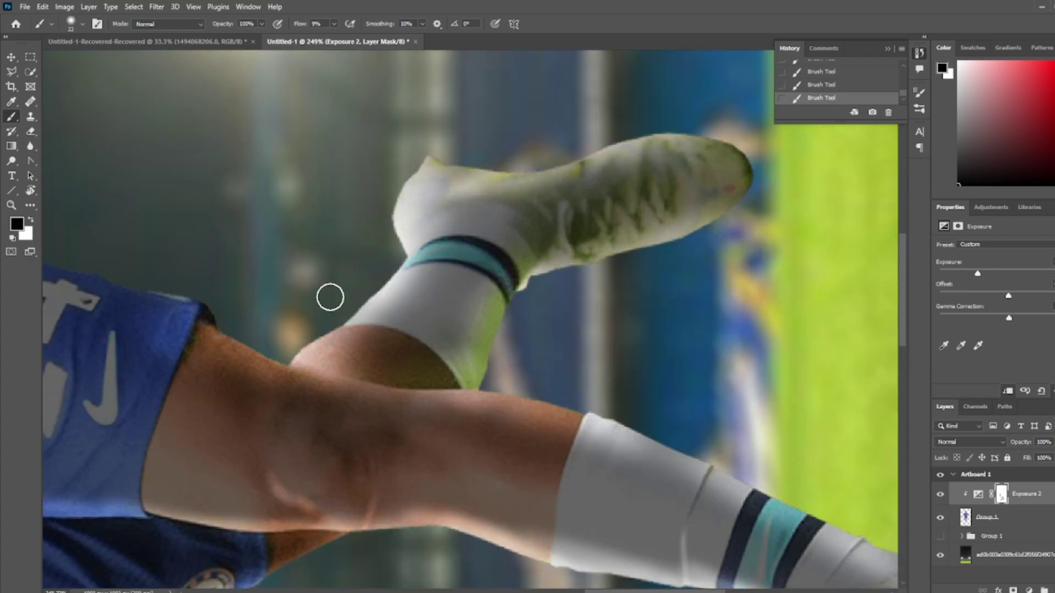
Step: Paint black on the mask over the hand and fingers
scroll(330, 298, "left", 8)
scroll(134, 176, "left", 6)
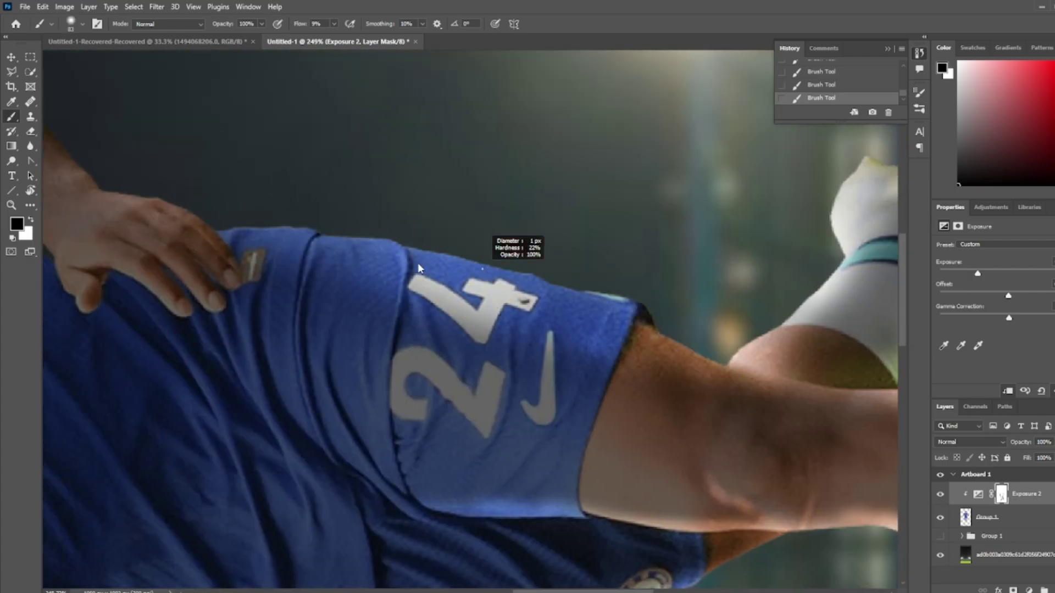
scroll(418, 268, "up", 3)
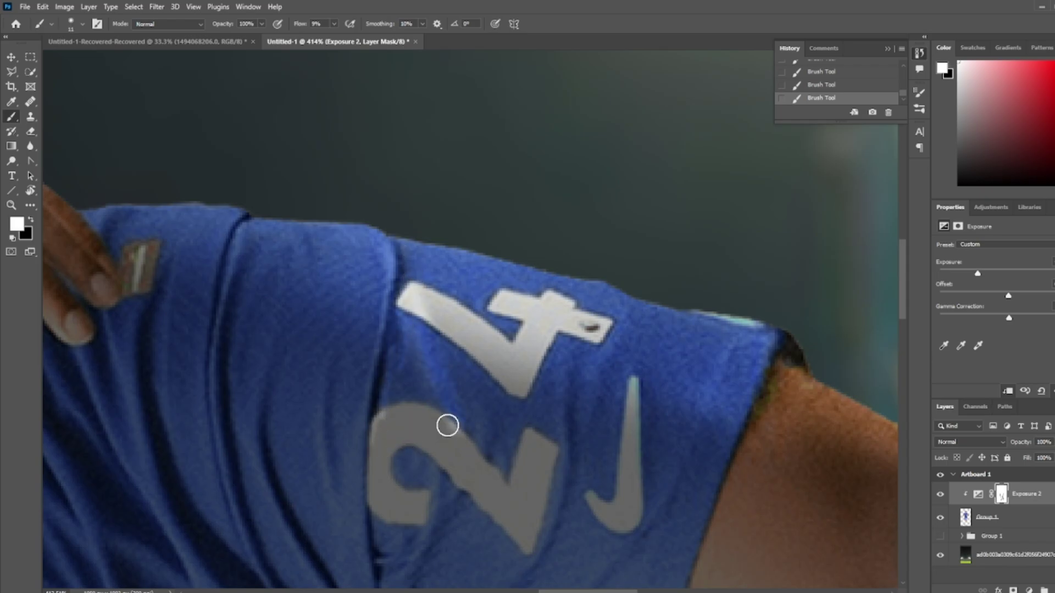
scroll(580, 362, "down", 10)
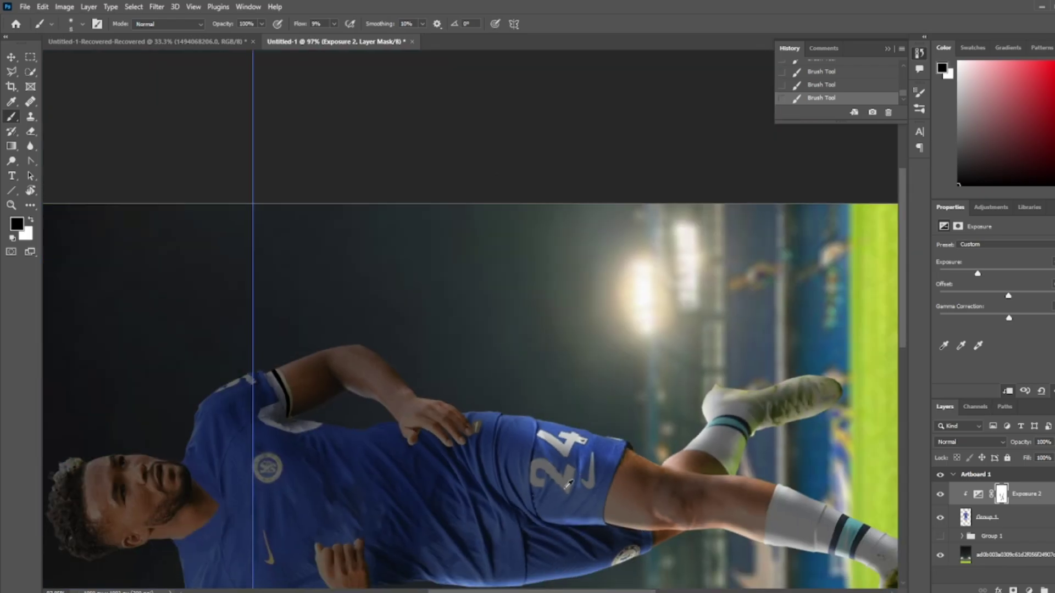
scroll(876, 430, "up", 5)
right_click(420, 284)
key("Return")
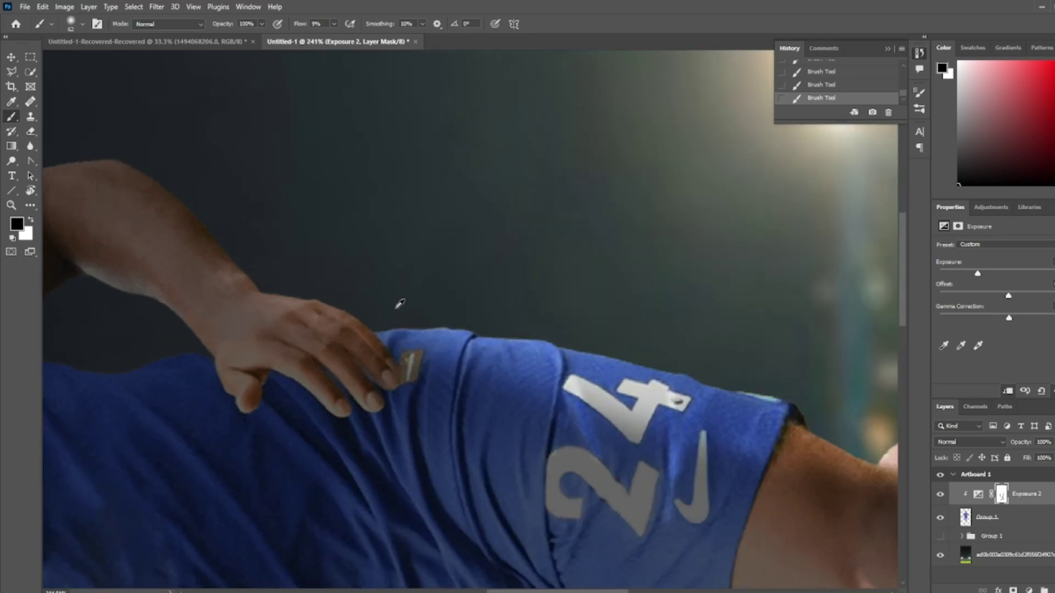
scroll(530, 287, "up", 3)
scroll(471, 306, "down", 6)
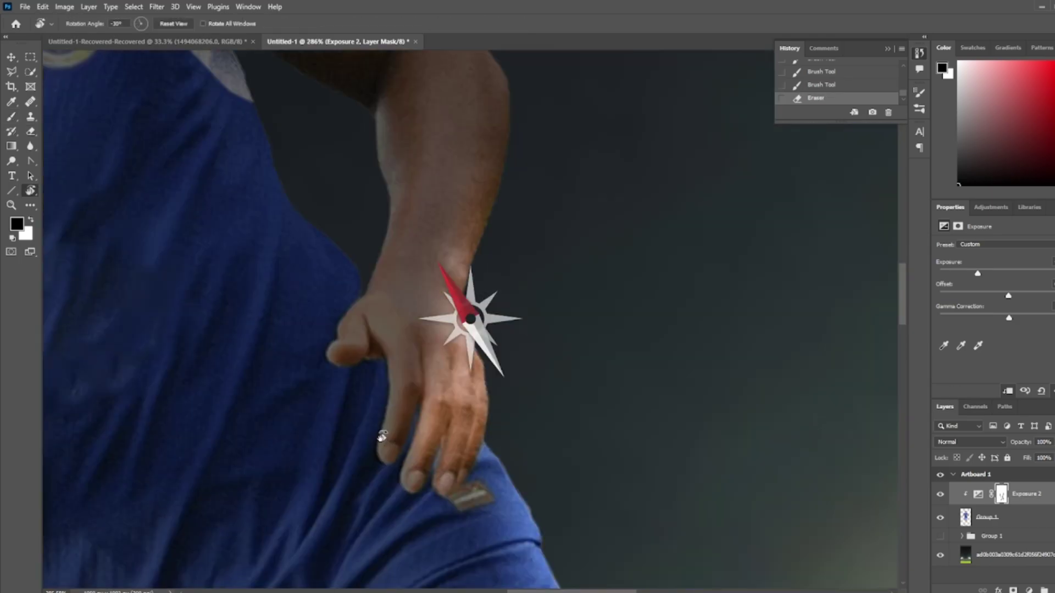
scroll(352, 250, "up", 2)
scroll(351, 250, "up", 4)
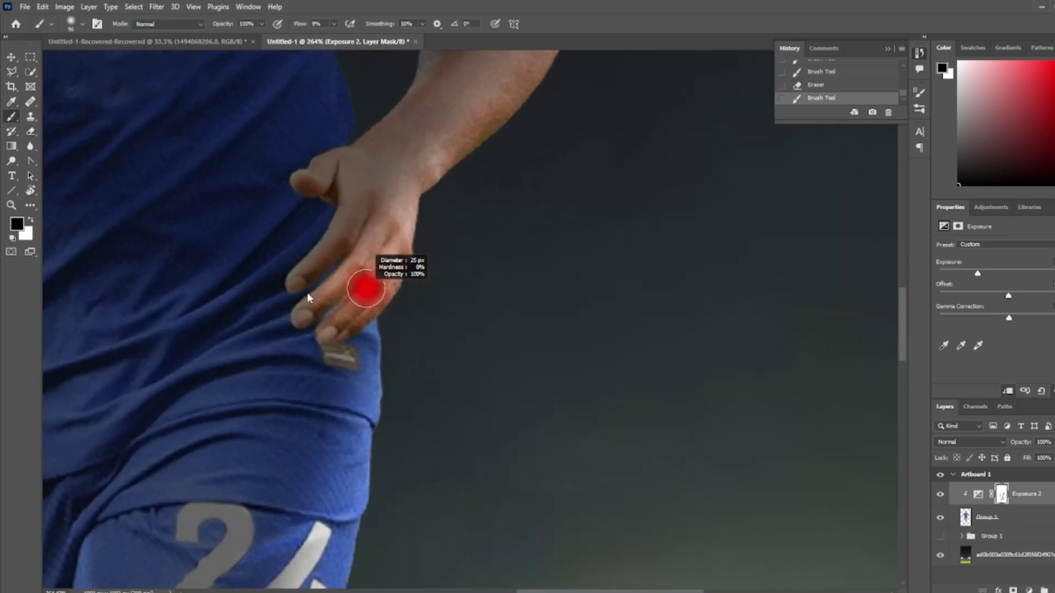
left_click_drag(323, 266, 331, 313)
scroll(332, 313, "up", 4)
left_click_drag(371, 341, 229, 384)
scroll(228, 384, "down", 3)
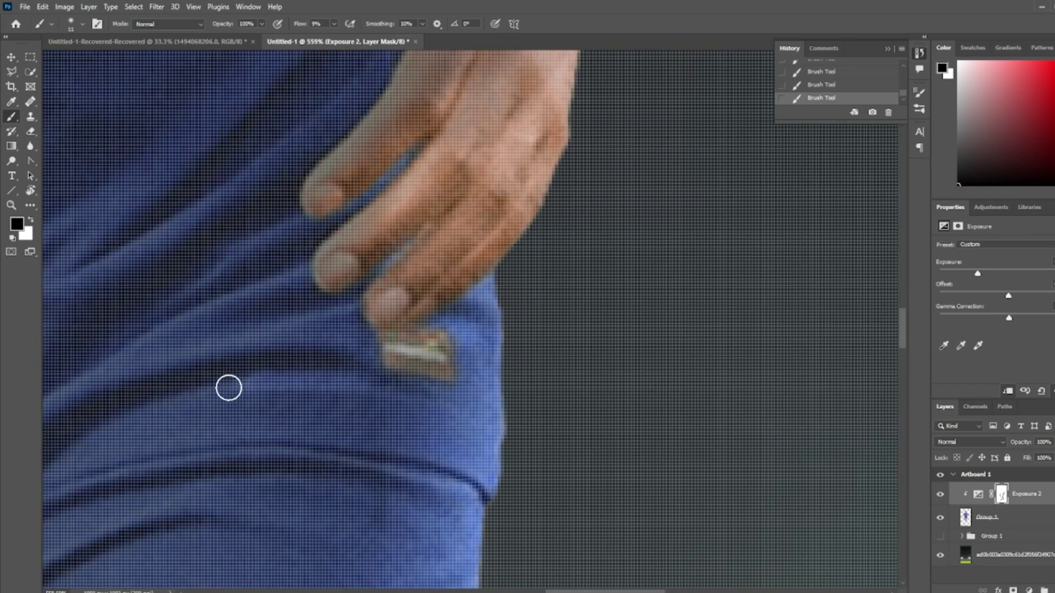
scroll(127, 412, "down", 2)
scroll(330, 378, "up", 2)
Step: Brighten the right side of the shirt through the Exposure 2 mask
key("x")
scroll(396, 384, "down", 1)
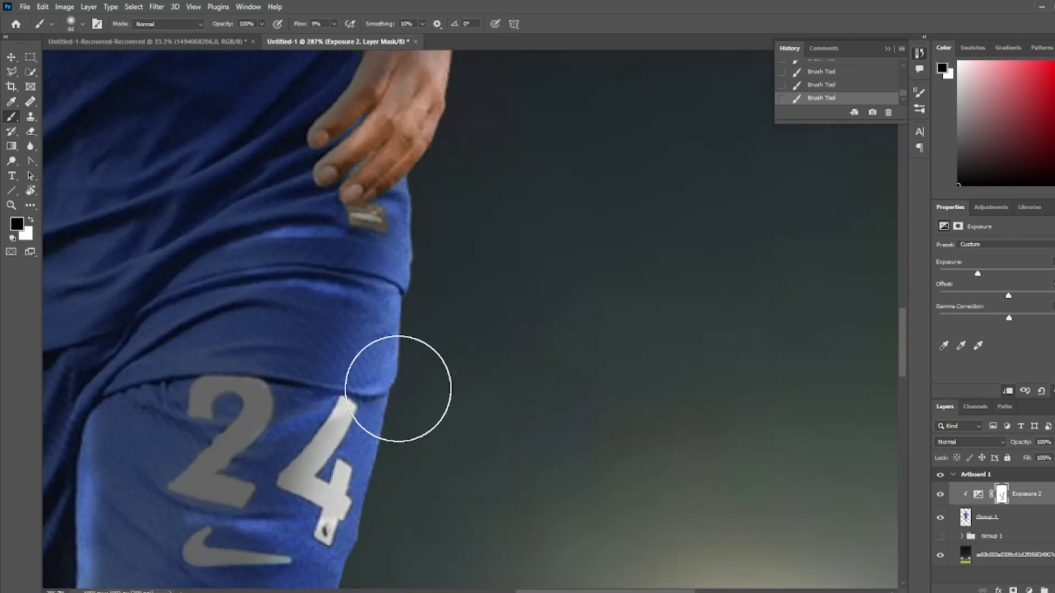
scroll(396, 384, "down", 2)
scroll(485, 292, "down", 2)
scroll(360, 175, "up", 2)
left_click_drag(361, 175, 372, 254)
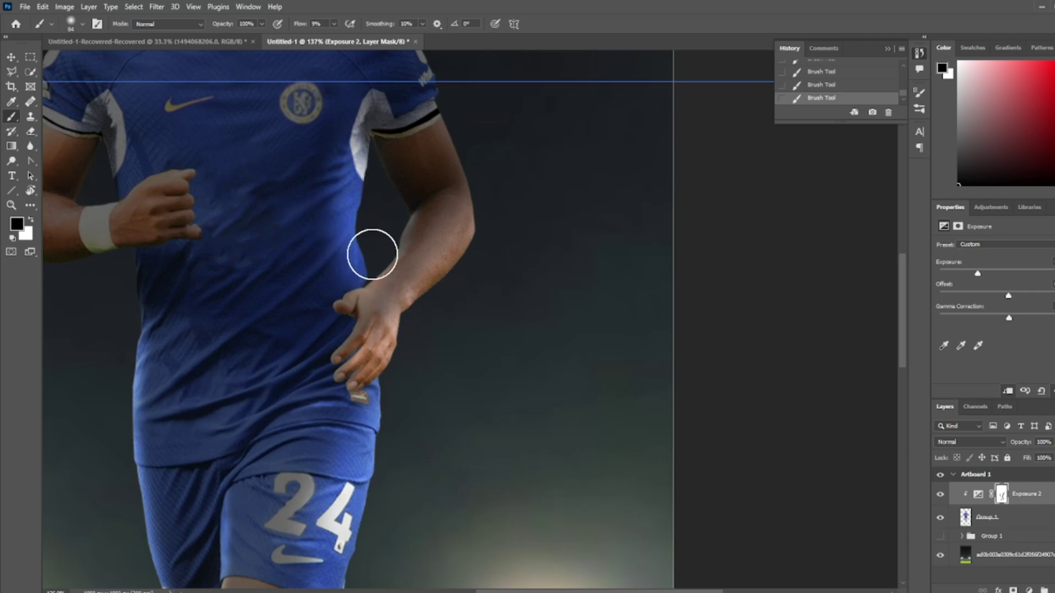
scroll(420, 395, "up", 2)
scroll(506, 353, "up", 2)
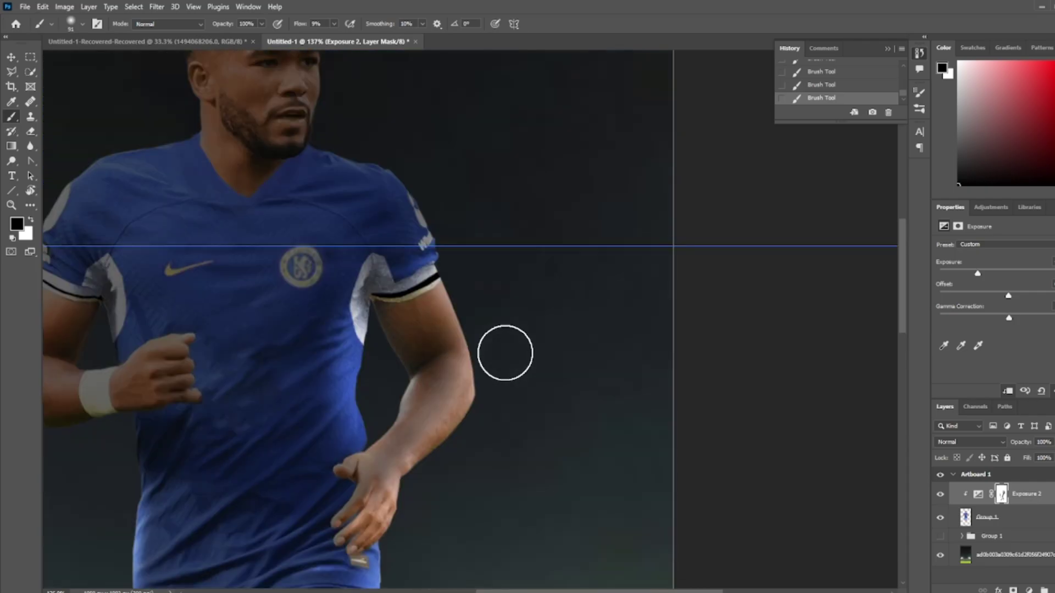
scroll(395, 212, "up", 2)
scroll(474, 264, "up", 2)
key("x")
scroll(471, 372, "up", 2)
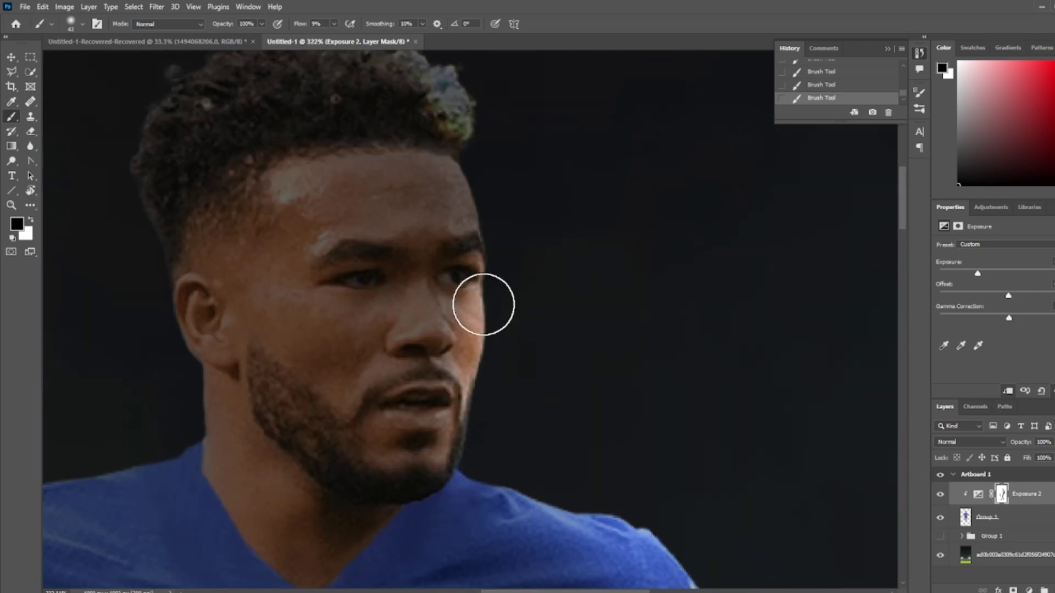
key("x")
scroll(419, 281, "up", 3)
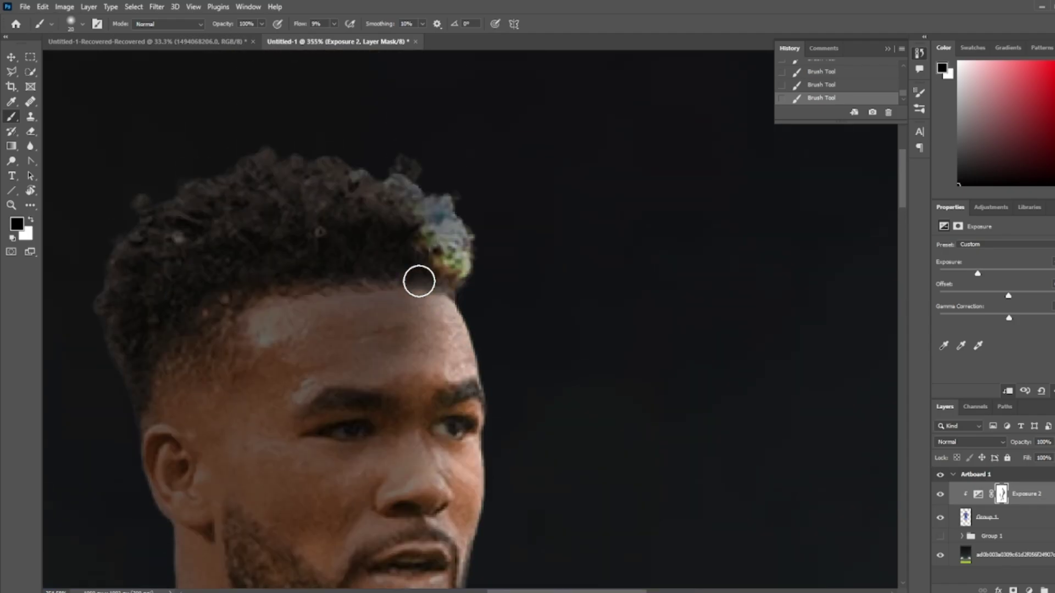
Step: Add a new empty Layer 6 above the Exposure 2 layer
key("ctrl+shift+alt+n")
right_click(556, 318)
scroll(574, 472, "down", 3)
Step: Try hair strands with a small Dry Media pencil brush on Layer 6, then delete it
left_click(575, 481)
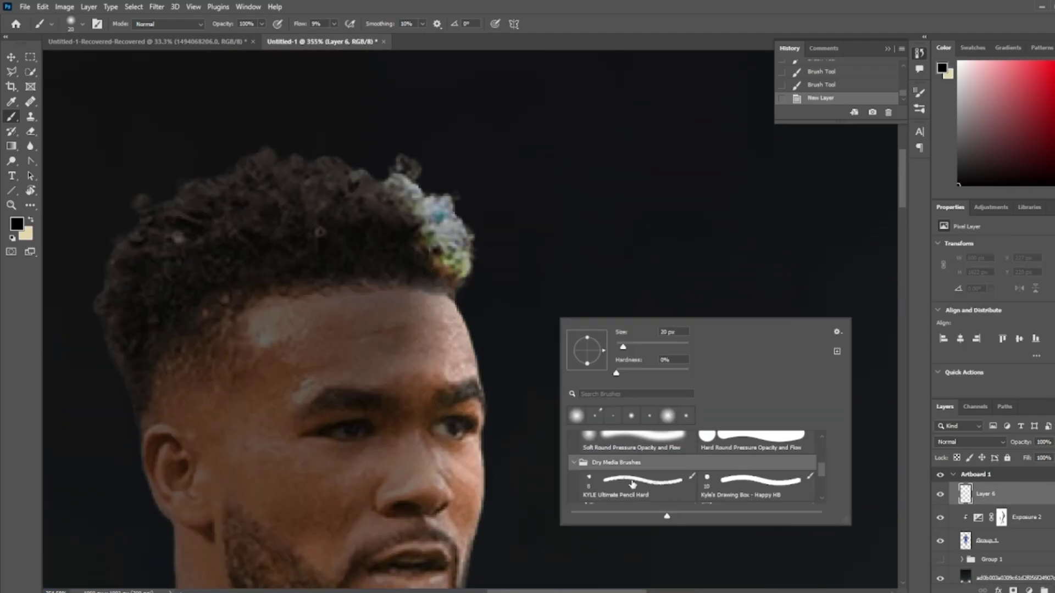
scroll(575, 484, "up", 2)
double_click(642, 494)
left_click_drag(459, 254, 434, 198)
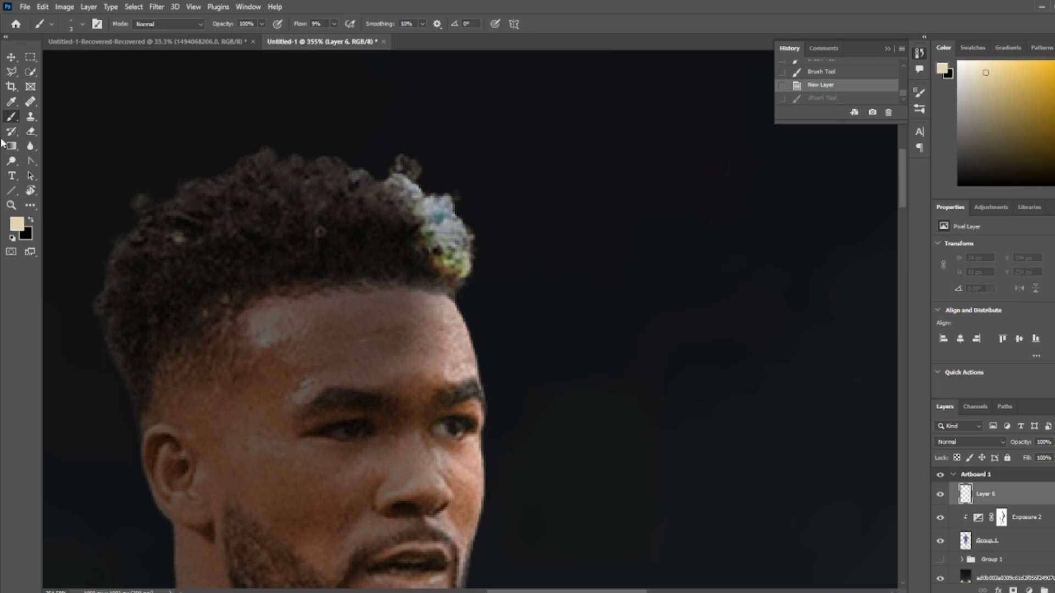
key("x")
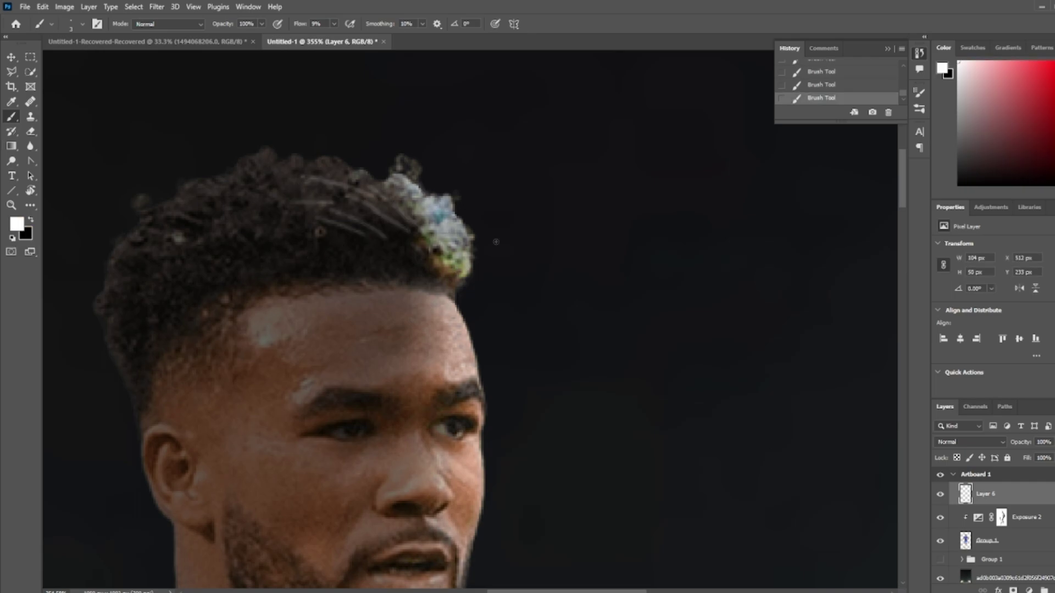
scroll(247, 240, "down", 2)
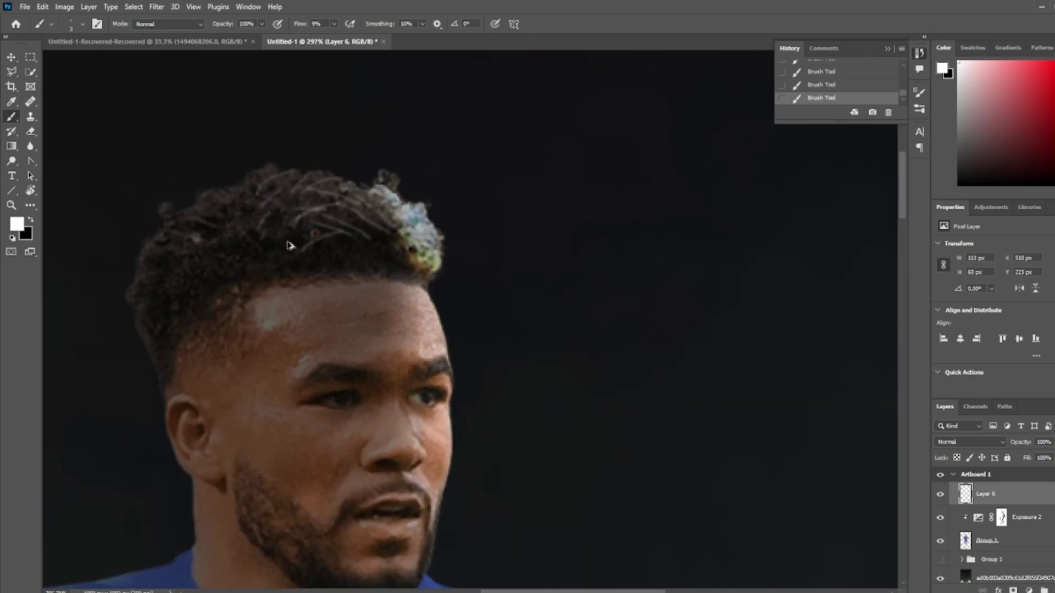
scroll(286, 242, "down", 5)
scroll(220, 231, "up", 5)
key("Delete")
key("x")
Step: Brighten the top of the hair through the Exposure 2 mask
left_click_drag(562, 191, 504, 212)
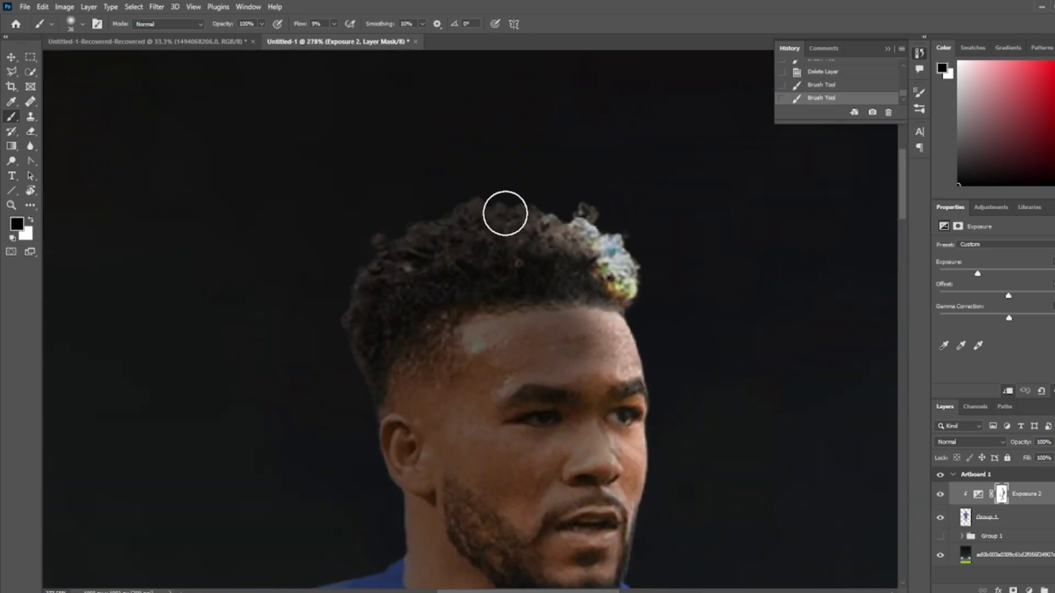
scroll(504, 212, "down", 1)
scroll(600, 354, "down", 2)
scroll(600, 353, "down", 3)
scroll(671, 411, "up", 2)
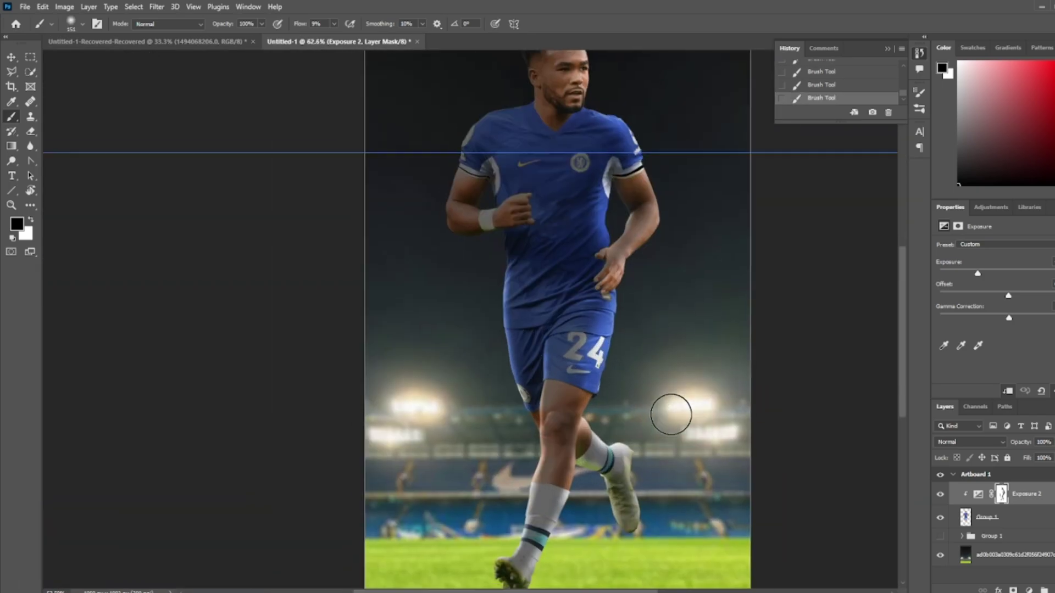
scroll(669, 412, "up", 3)
scroll(669, 412, "up", 1)
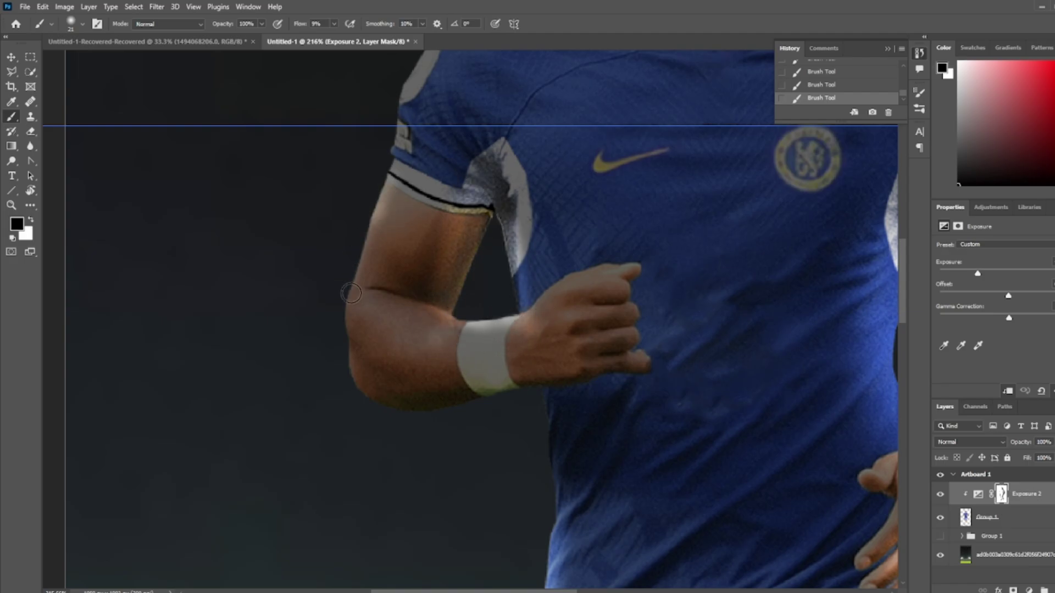
scroll(541, 393, "down", 2)
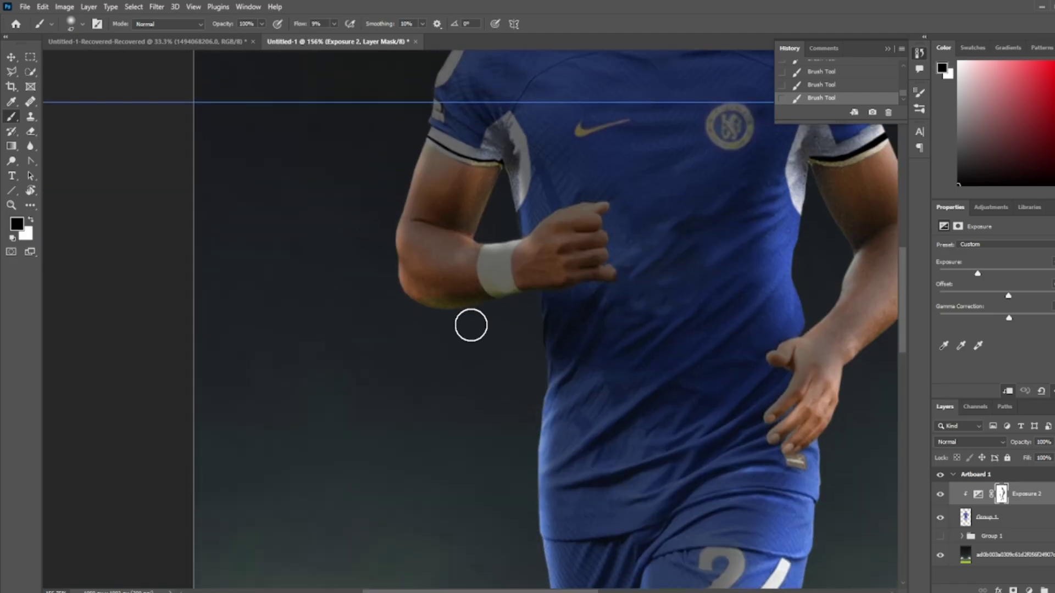
scroll(527, 263, "down", 2)
scroll(577, 384, "down", 3)
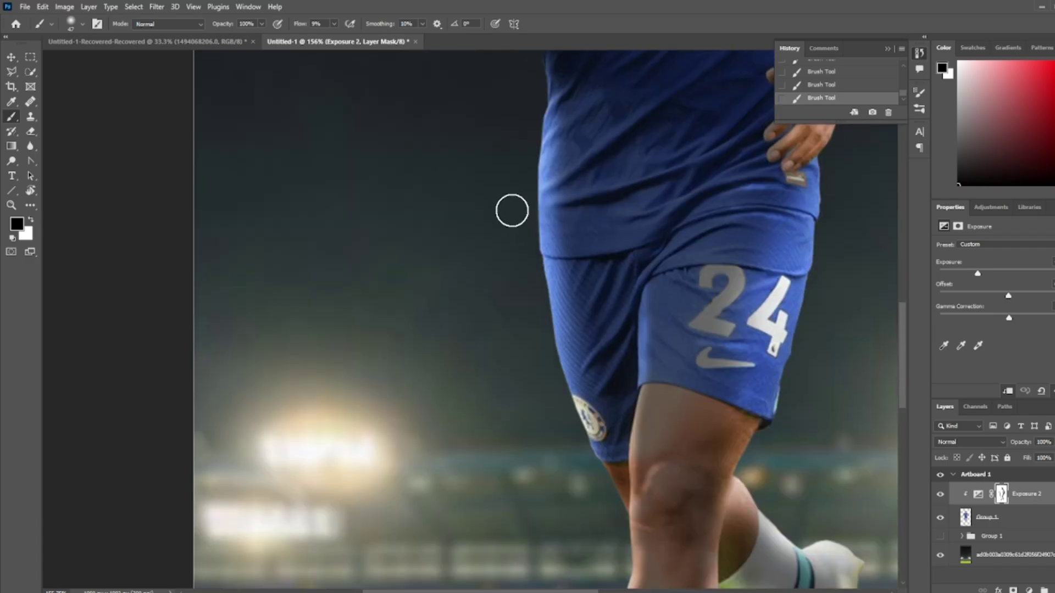
Step: Revert to an earlier brush-stroke state in the History panel
right_click(605, 325)
key("Escape")
scroll(532, 241, "up", 3)
scroll(659, 192, "up", 5)
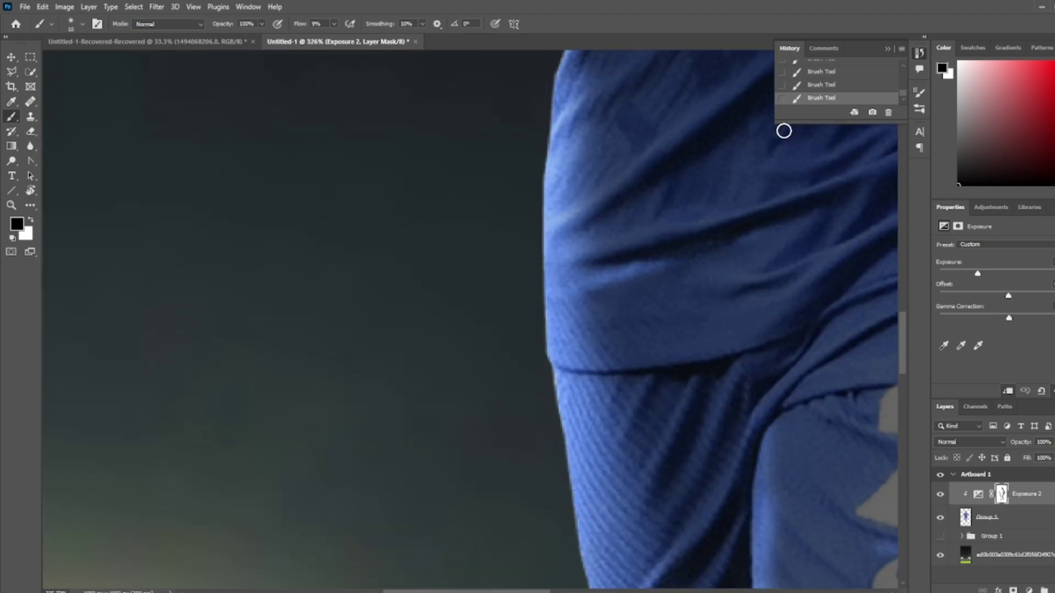
left_click(802, 98)
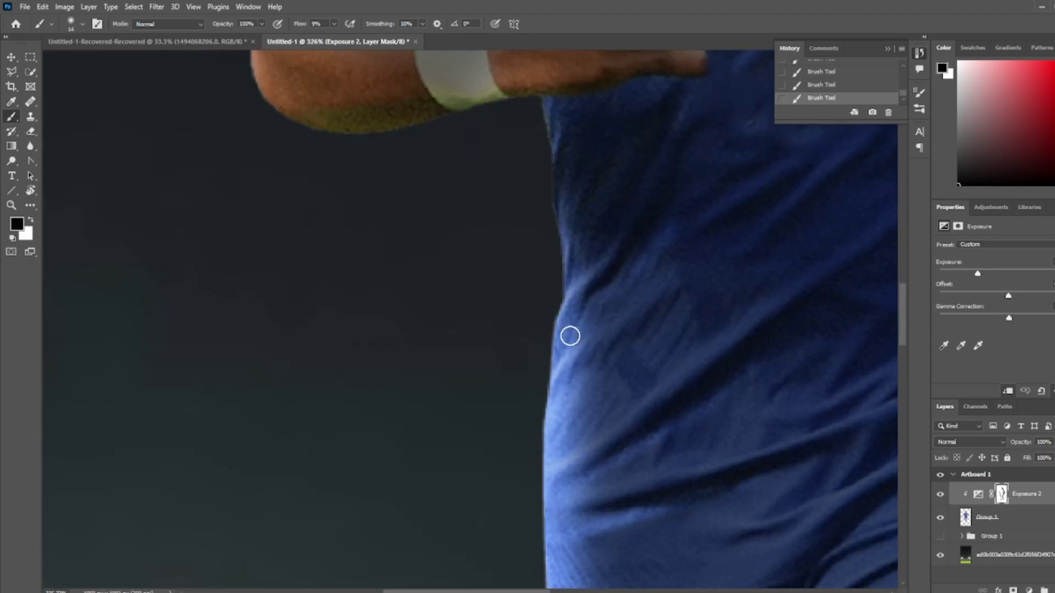
scroll(571, 335, "up", 3)
scroll(602, 223, "up", 3)
scroll(473, 377, "up", 2)
scroll(410, 353, "up", 1)
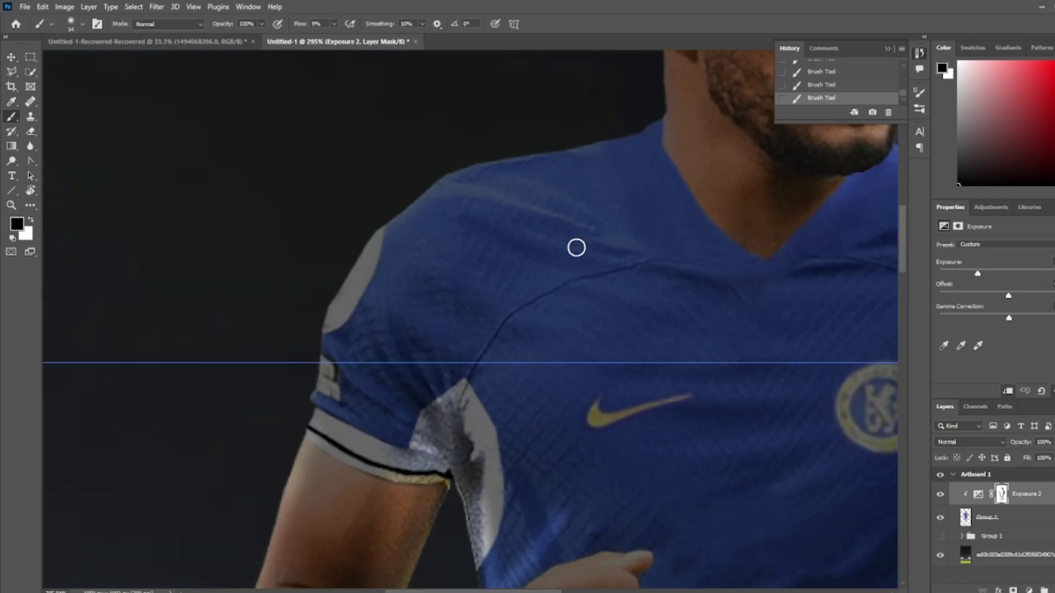
Step: Paint white along the jersey's shoulder edge on the Exposure 2 mask
left_click_drag(332, 305, 604, 257)
scroll(744, 295, "up", 3)
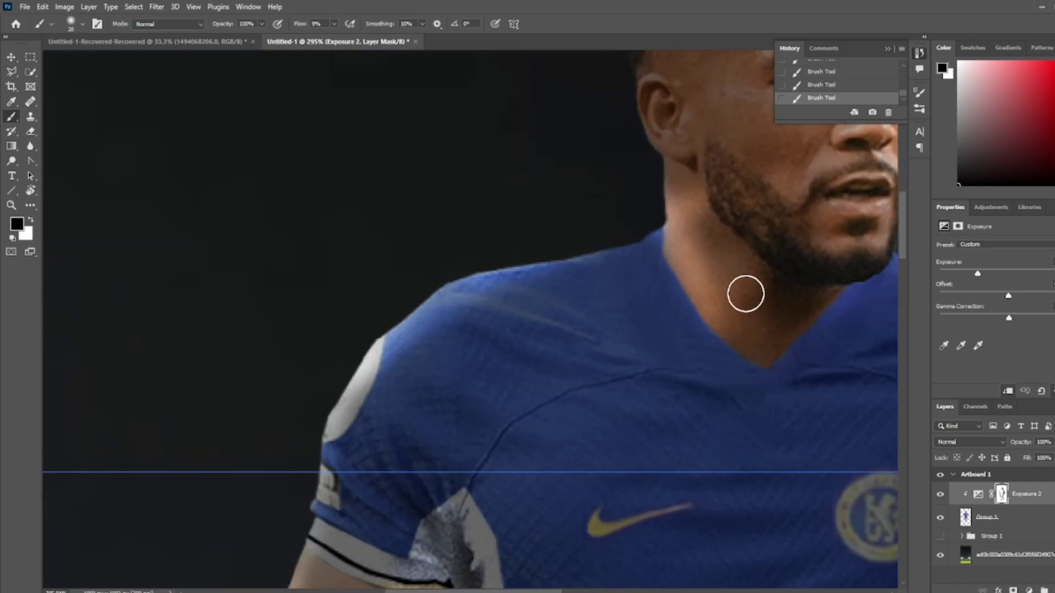
key("bracketright")
key("bracketright")
key("bracketright")
scroll(731, 329, "up", 3)
scroll(604, 145, "up", 2)
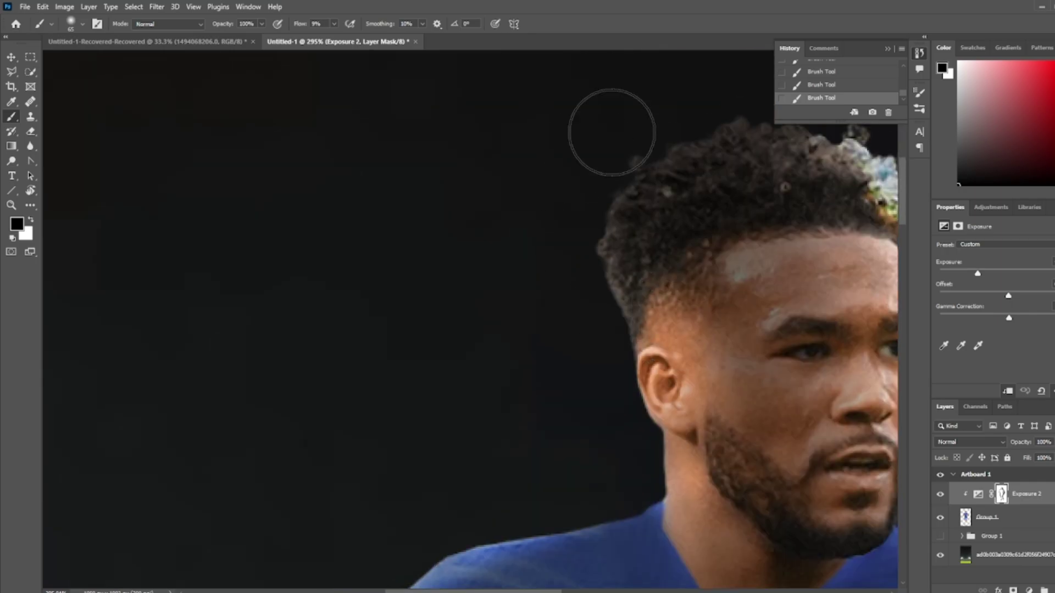
key("x")
key("bracketleft")
key("bracketleft")
key("bracketleft")
scroll(476, 318, "down", 4)
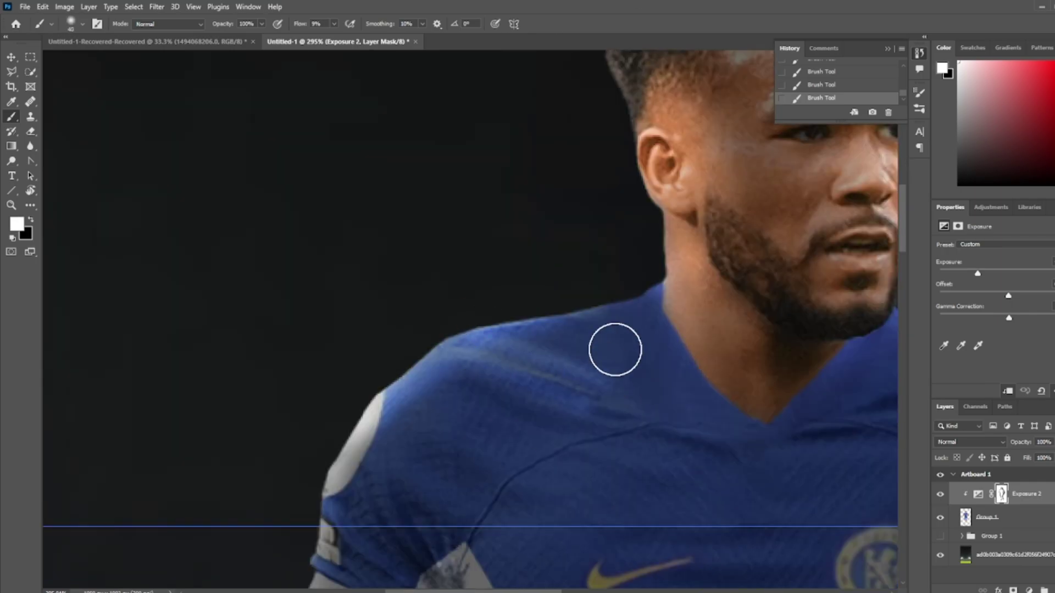
scroll(615, 349, "down", 3)
scroll(614, 349, "down", 2)
Step: On a new layer, test navy paint in Linear Dodge (Add), then return to Normal blend mode
key("v")
key("ctrl+shift+alt+n")
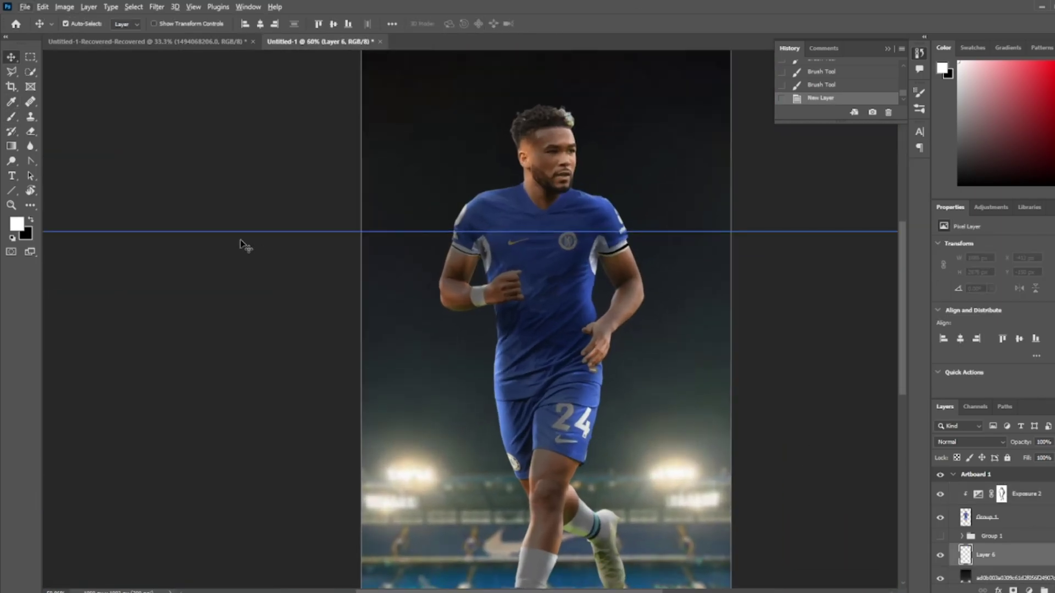
key("b")
scroll(550, 287, "down", 2)
left_click_drag(446, 501, 636, 483)
left_click(970, 441)
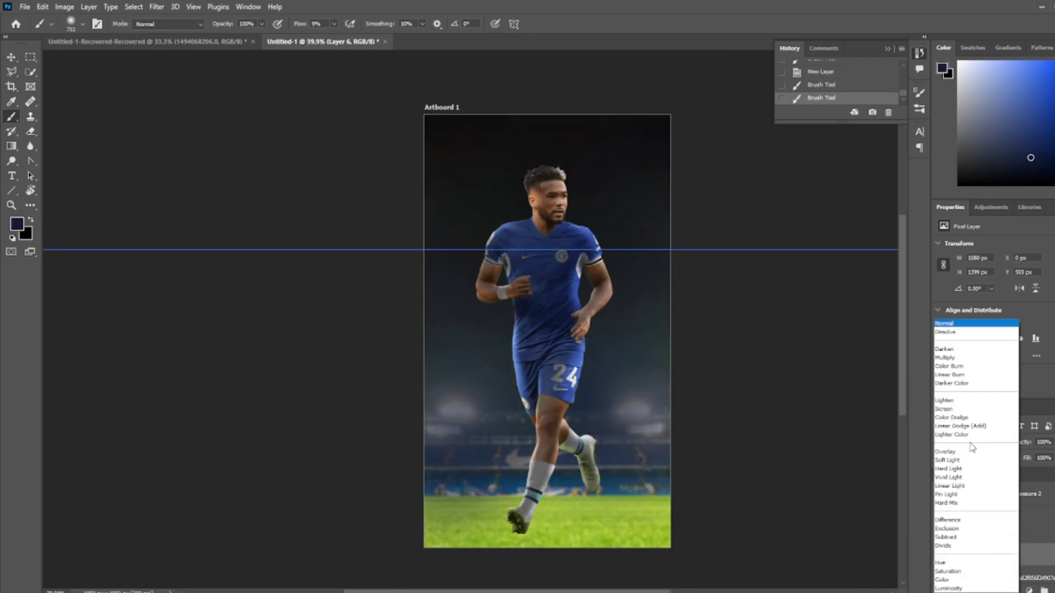
left_click(967, 421)
left_click_drag(454, 481, 681, 439)
left_click(970, 442)
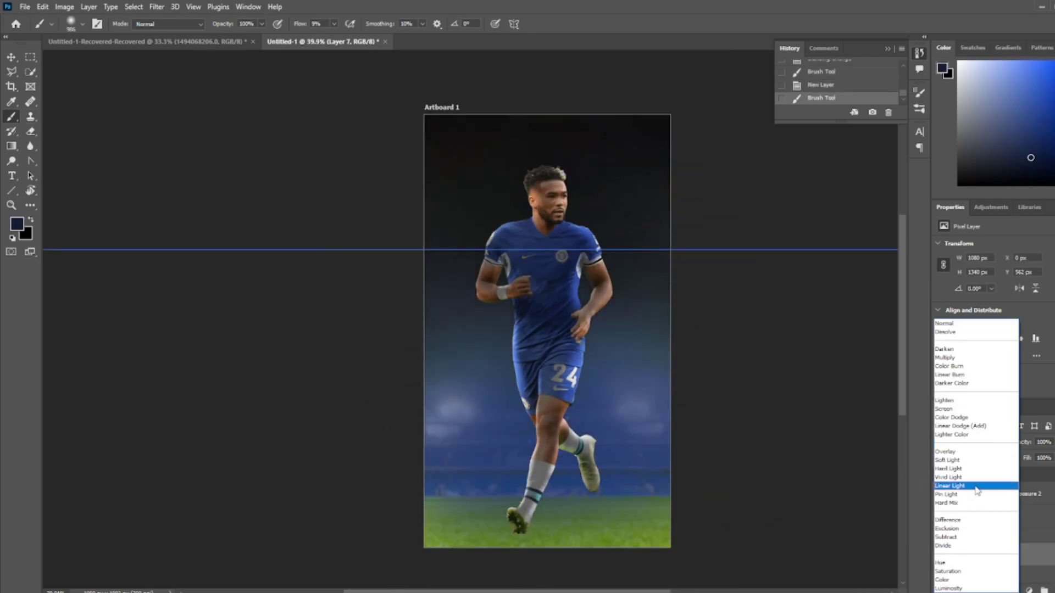
left_click(967, 332)
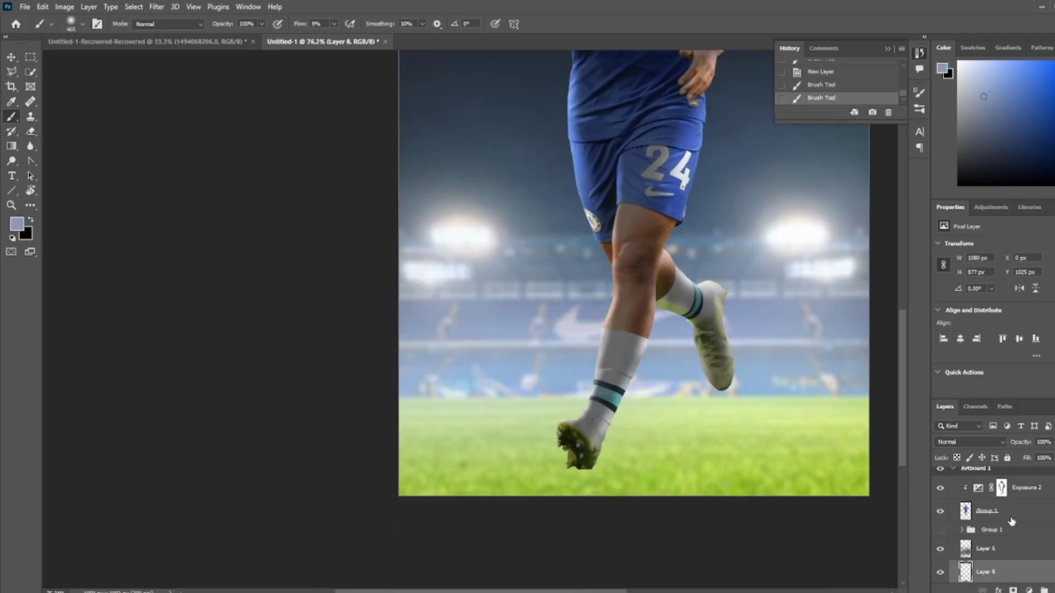
Step: Paint an oval black shadow beneath the front foot with a flat elliptical brush
right_click(632, 319)
double_click(715, 458)
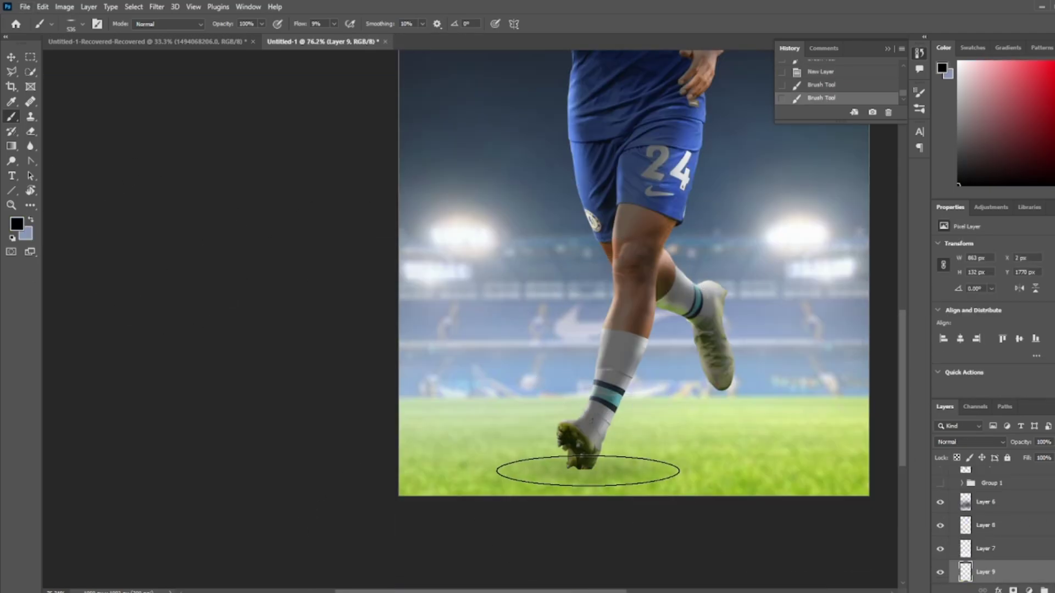
left_click_drag(589, 466, 718, 448)
scroll(718, 447, "down", 3)
double_click(1022, 572)
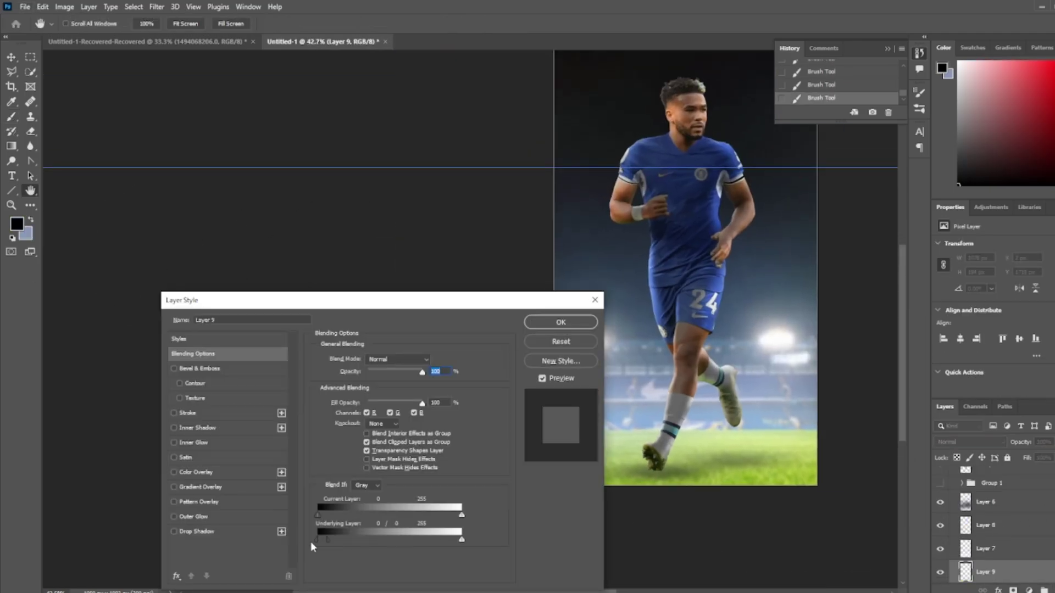
key("Escape")
scroll(657, 464, "up", 5)
Step: Darken the front-foot shadow and add a matching shadow under the back foot
key("ctrl+bracketright")
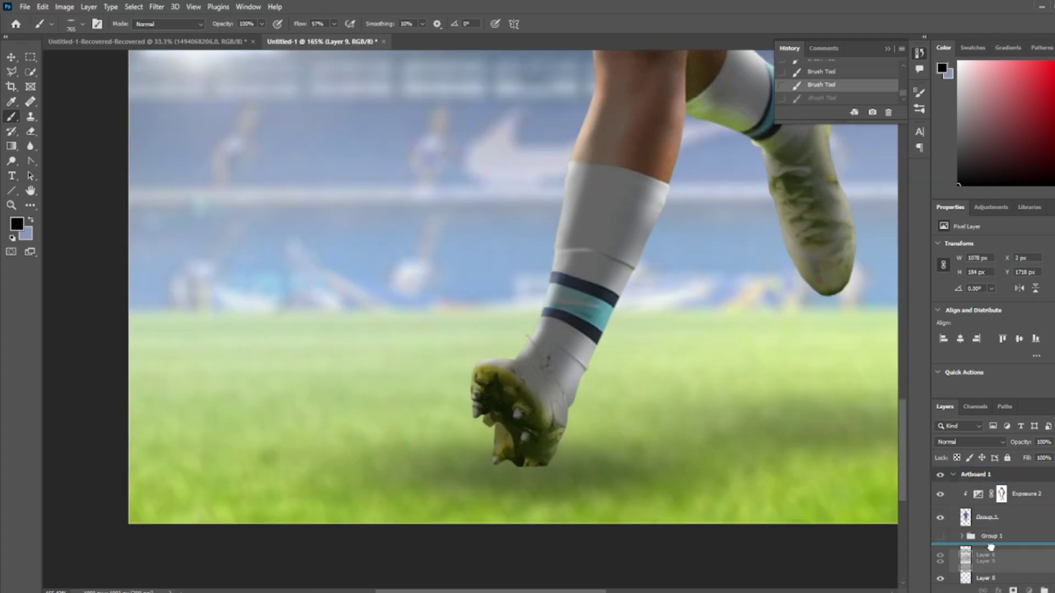
left_click(530, 478)
scroll(606, 542, "up", 3)
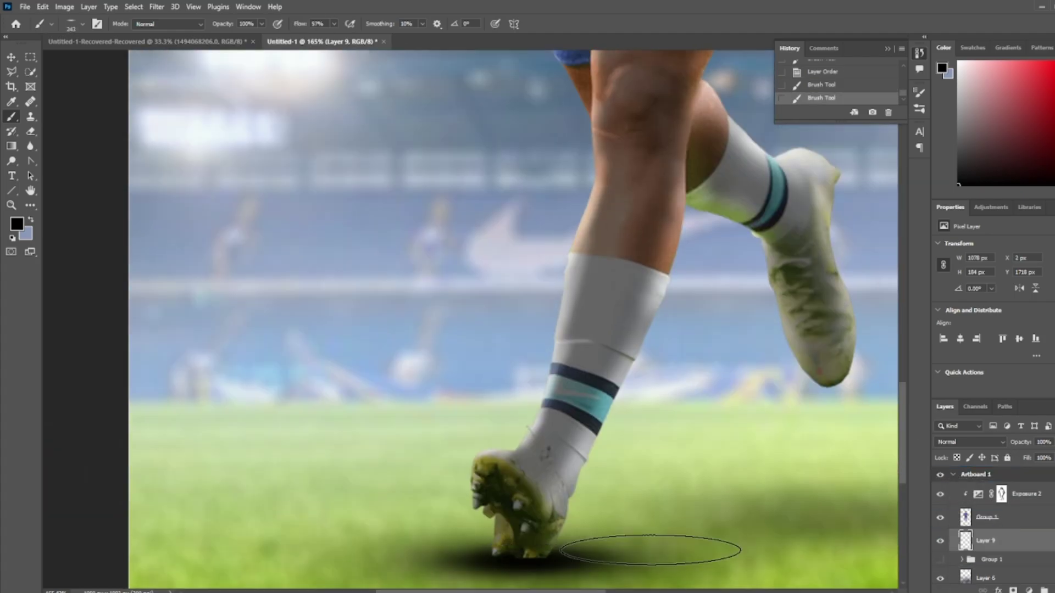
scroll(650, 550, "down", 3)
left_click(665, 513)
scroll(665, 513, "down", 3)
scroll(607, 494, "up", 2)
scroll(607, 494, "down", 1)
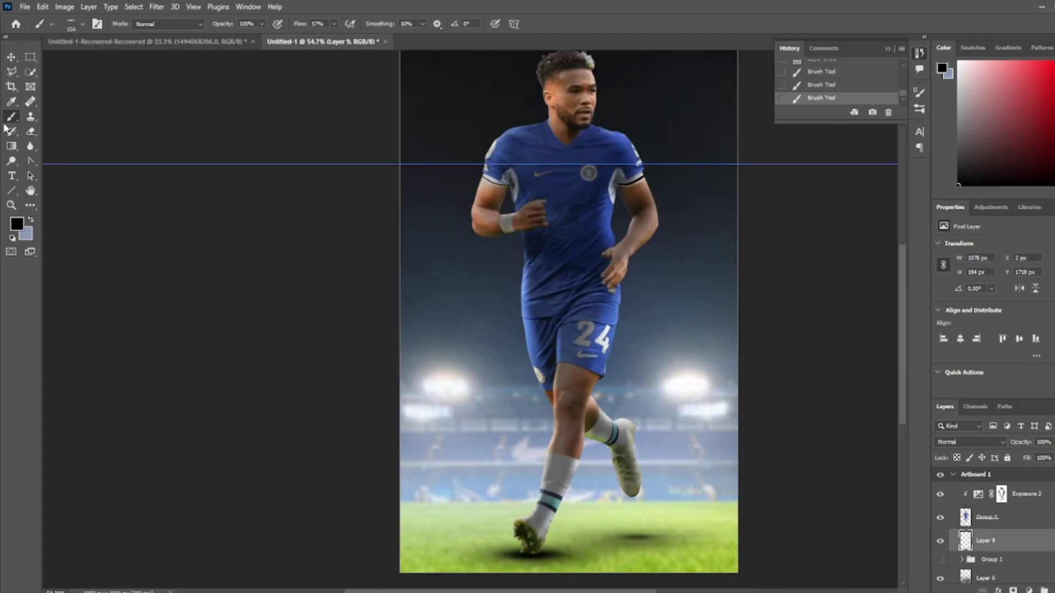
left_click(1022, 494)
left_click(157, 7)
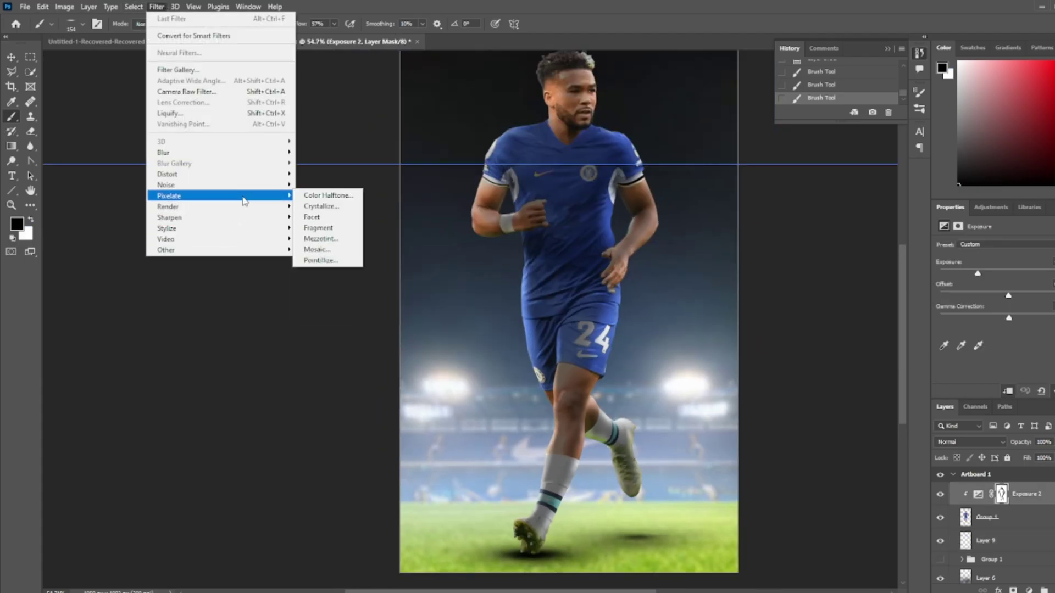
Step: Create new Layer 10 and try Filter > Render > Clouds, dismissing the error message
key("ctrl+shift+alt+n")
left_click(157, 7)
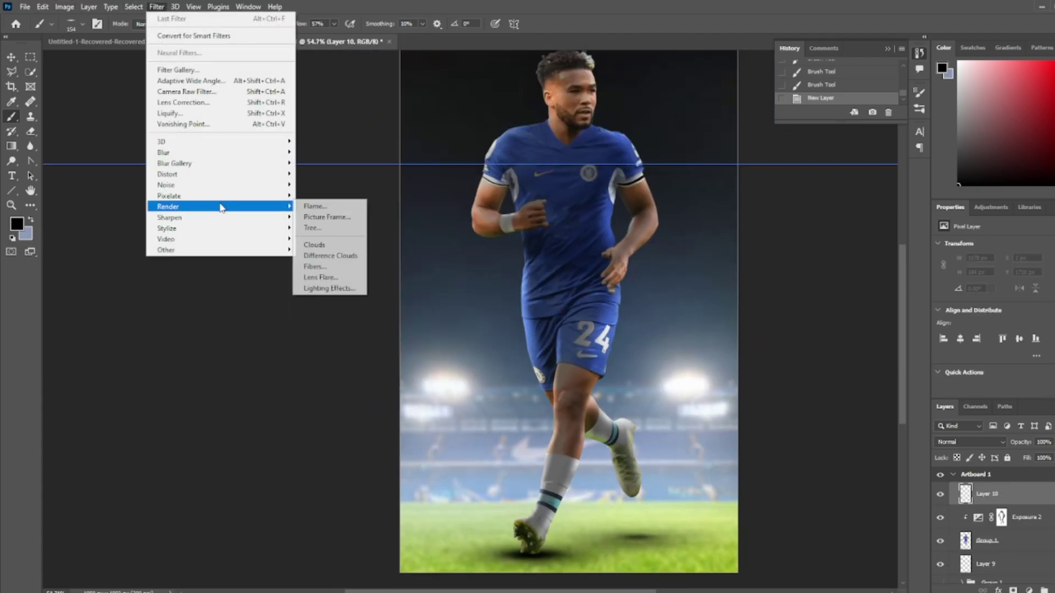
left_click(315, 245)
key("Return")
Step: Reset colours to white, enlarge the brush, and cancel Filter > Render > Lens Flare
left_click(11, 239)
key("x")
right_click(566, 273)
left_click(447, 379)
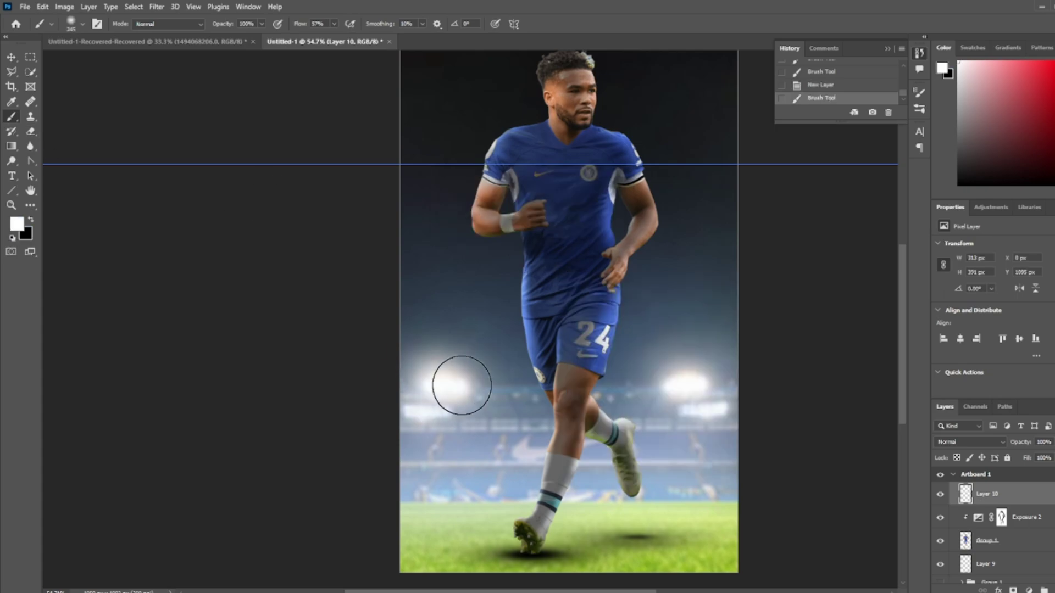
left_click(157, 7)
left_click(346, 278)
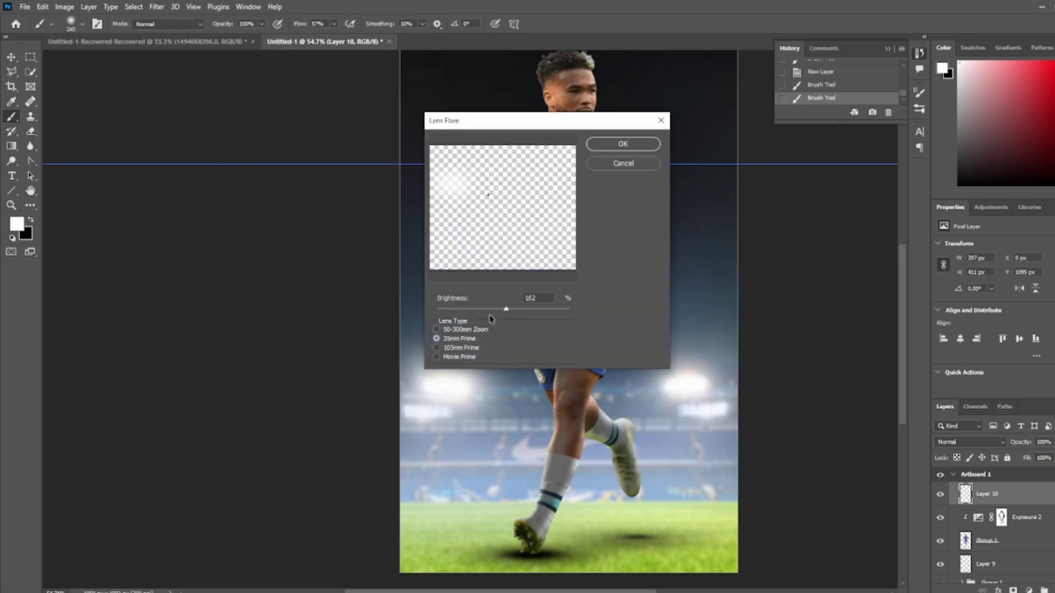
key("Escape")
Step: Paint white over the left and right floodlights and set Layer 10 to Overlay
key("ctrl+z")
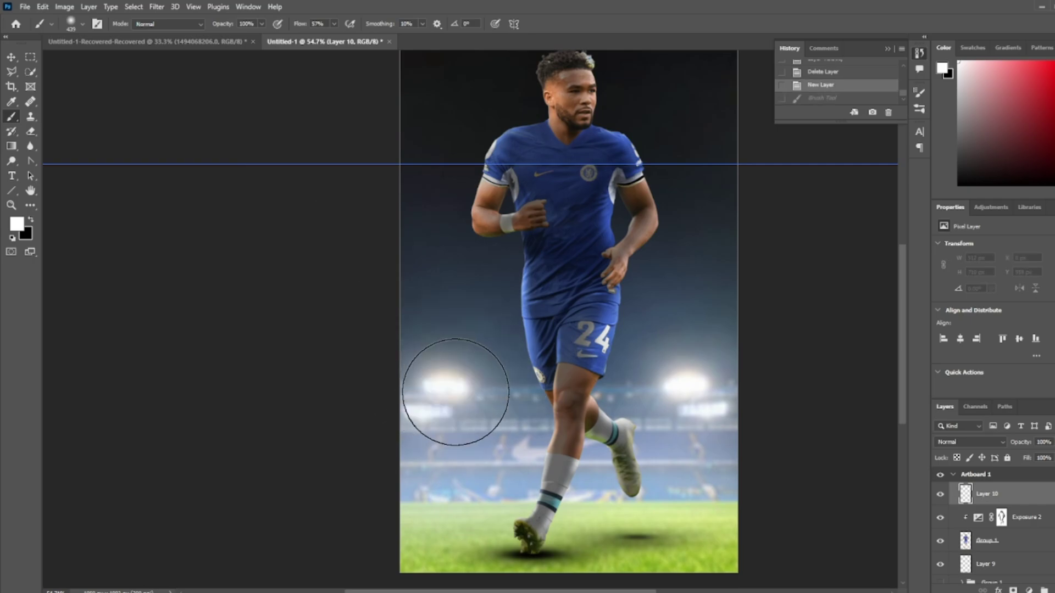
left_click(456, 392)
left_click(970, 442)
left_click(439, 382)
Step: Reselect the Exposure 2 layer mask to continue dodging
scroll(477, 374, "up", 2)
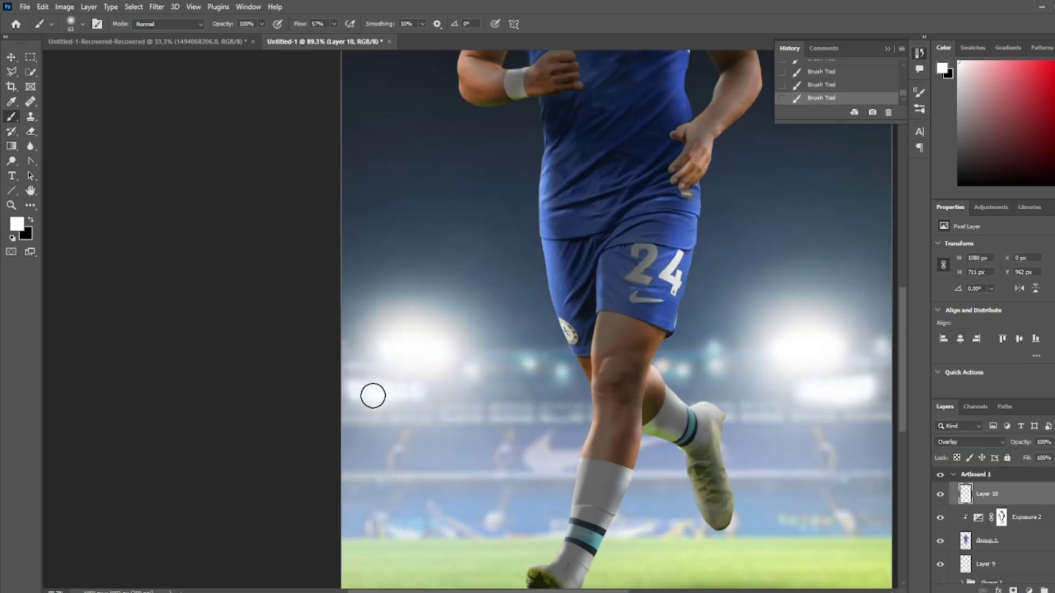
scroll(513, 467, "down", 2)
scroll(632, 398, "down", 1)
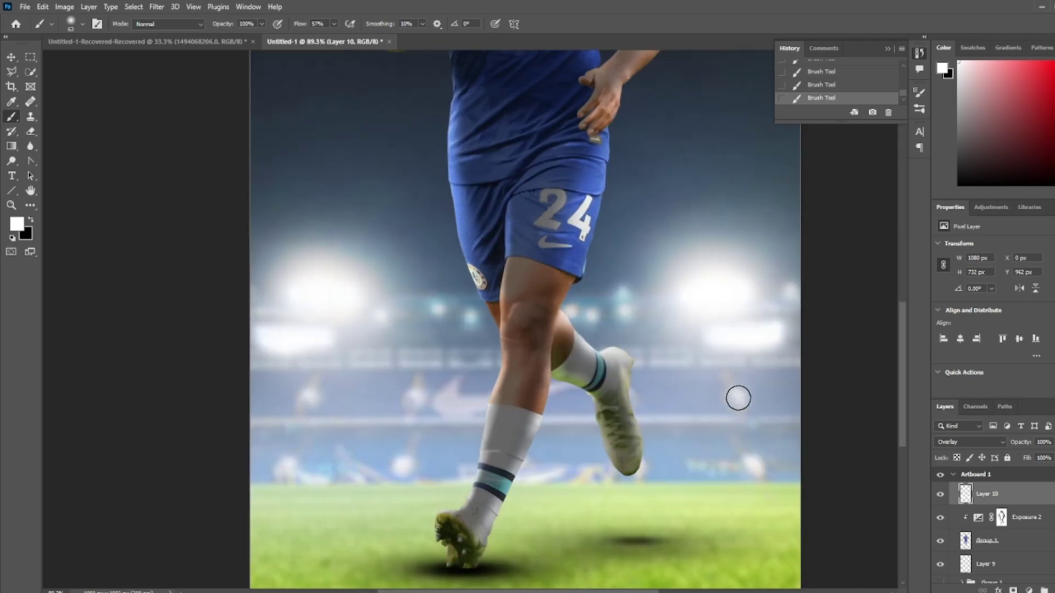
scroll(738, 395, "down", 2)
scroll(728, 405, "up", 1)
scroll(786, 414, "down", 2)
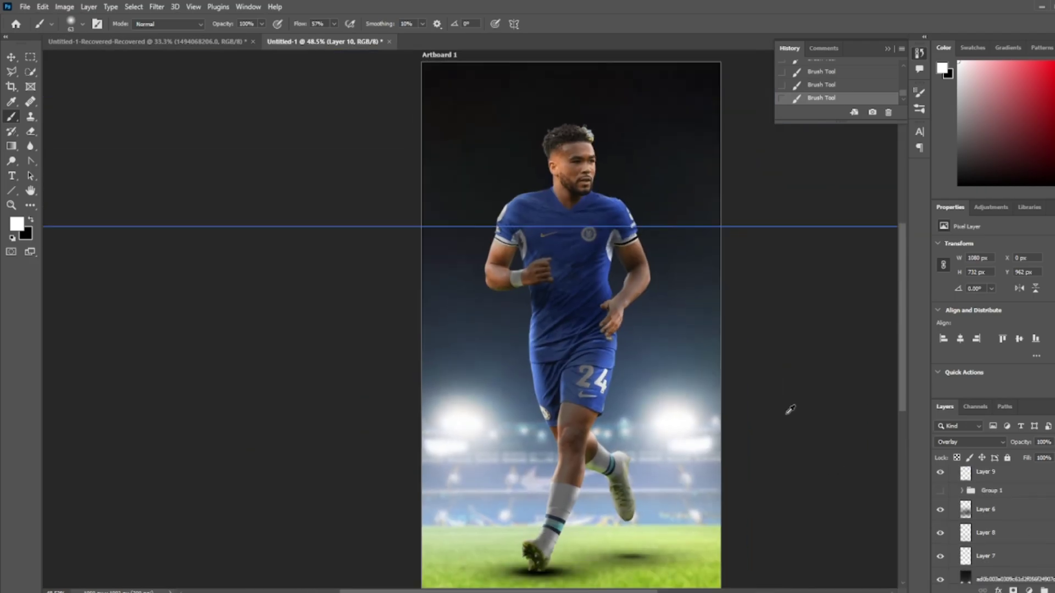
scroll(786, 409, "up", 1)
left_click(1002, 517)
scroll(474, 423, "up", 5)
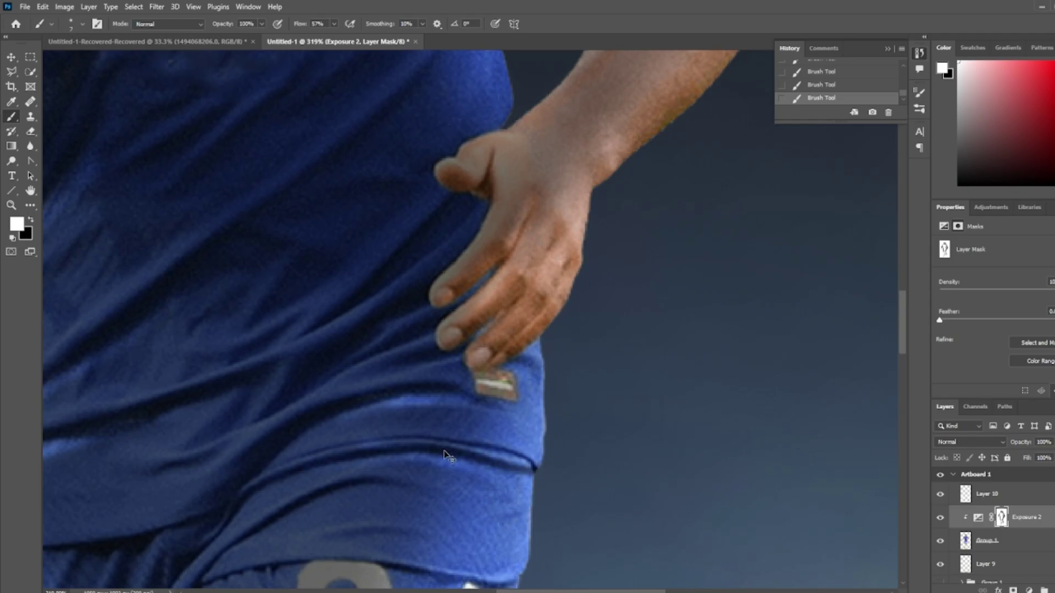
Step: Paint white on the Exposure 2 mask over the back of the player's hand
key("x")
scroll(440, 403, "down", 2)
scroll(455, 468, "left", 2)
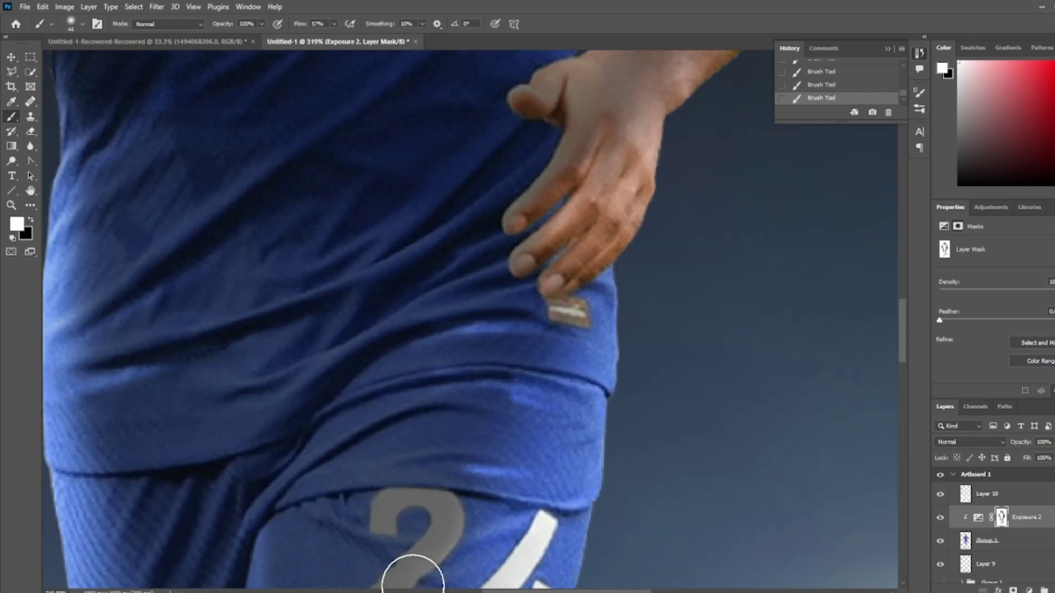
key("x")
scroll(573, 295, "up", 3)
key("ctrl+z")
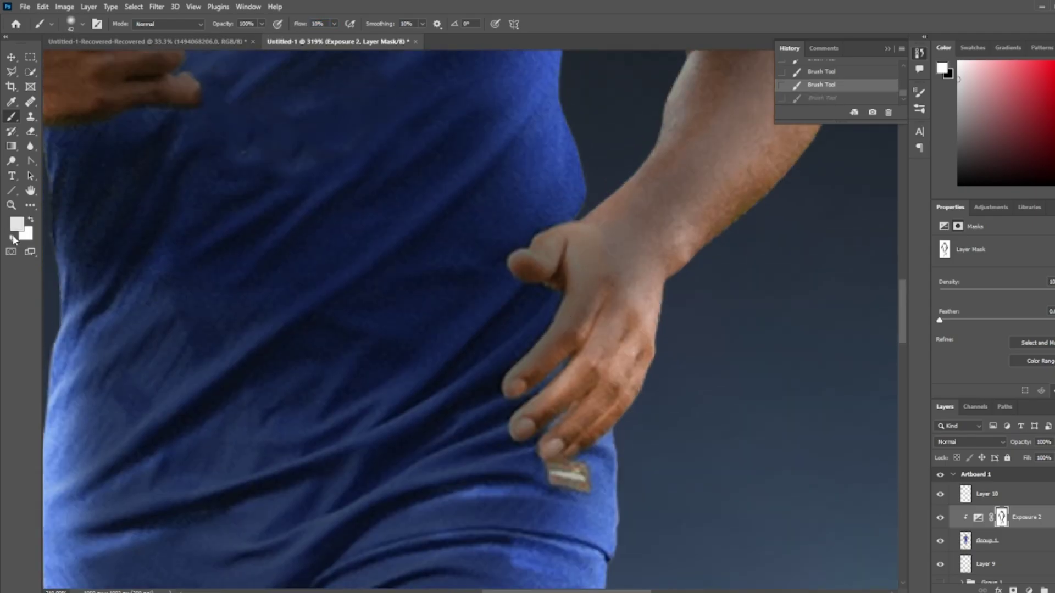
left_click_drag(590, 317, 665, 244)
Step: Switch to black, shrink the brush, fit the image on screen and add empty Layer 11
scroll(629, 255, "up", 2)
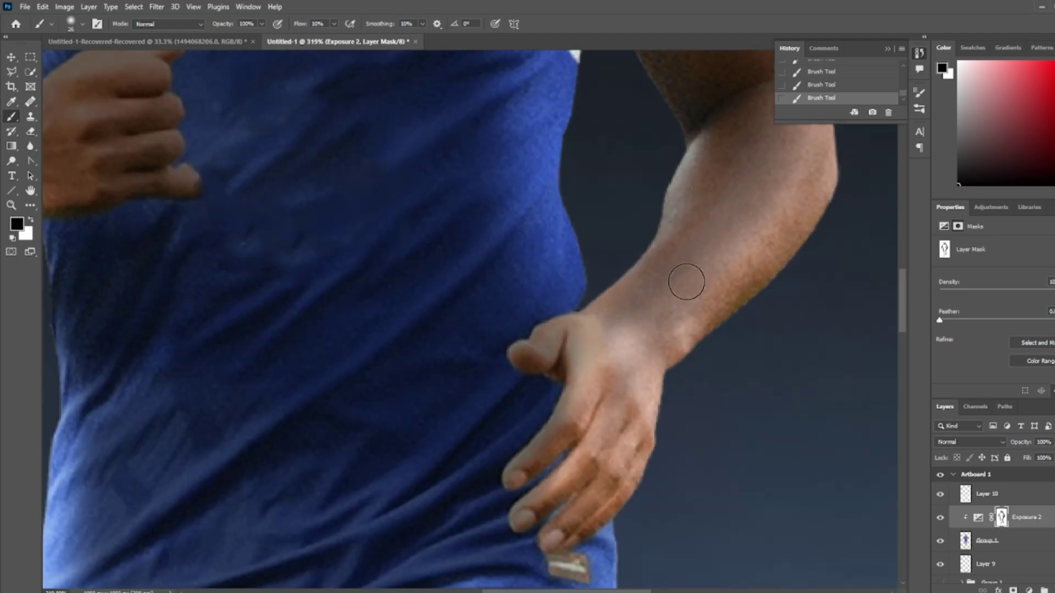
key("x")
scroll(584, 317, "up", 2)
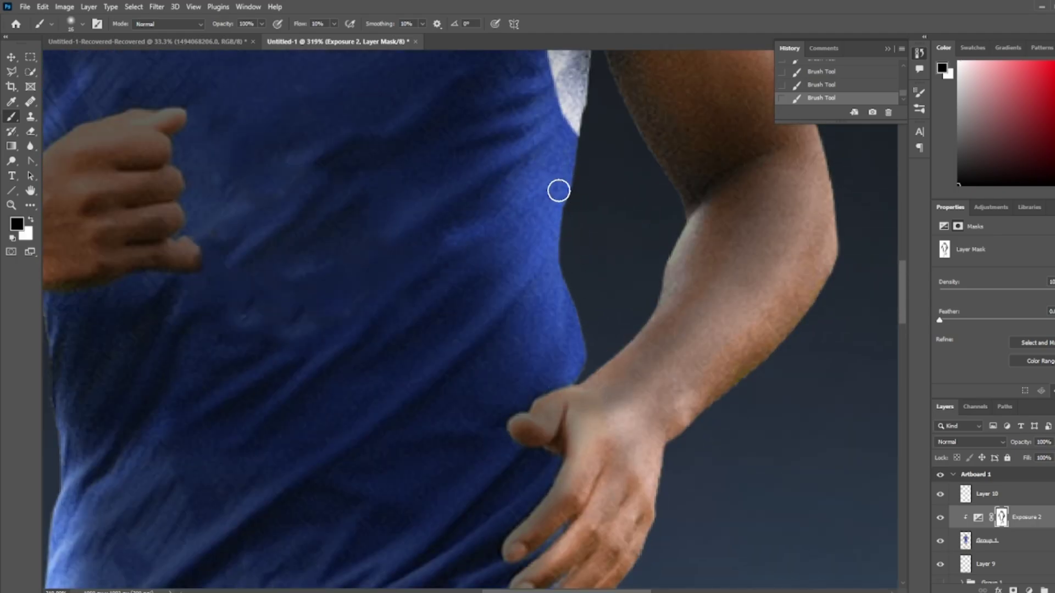
scroll(632, 209, "up", 4)
key("bracketleft")
key("ctrl+0")
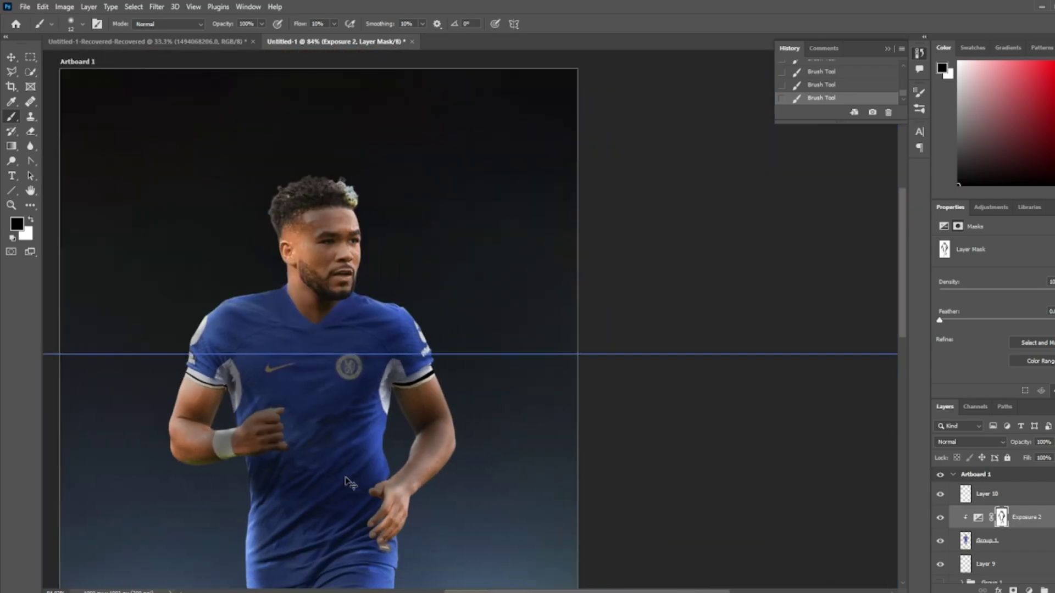
scroll(345, 421, "up", 5)
scroll(344, 422, "down", 1)
scroll(320, 550, "down", 3)
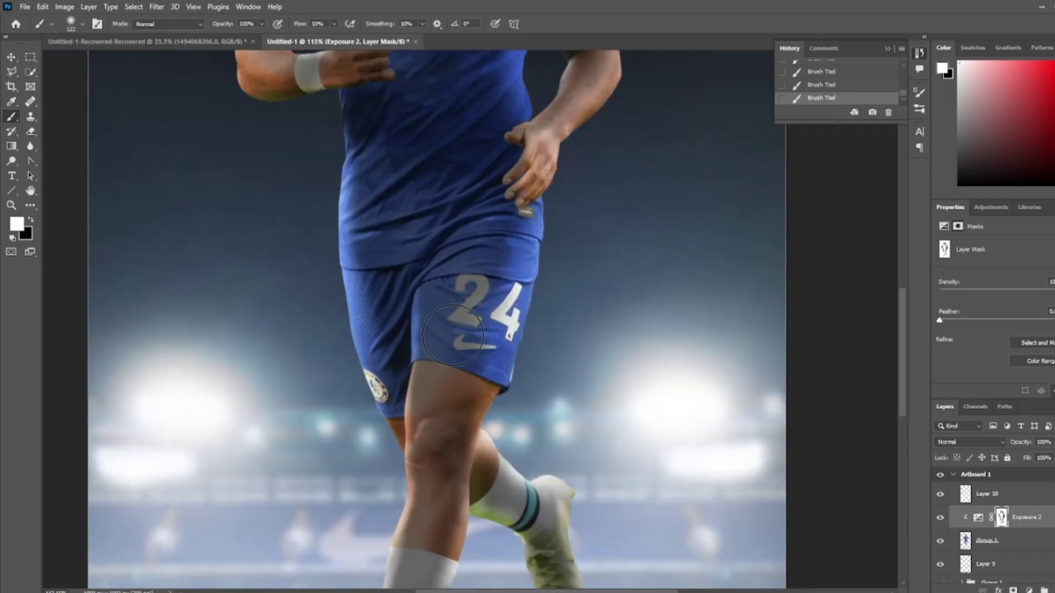
scroll(436, 478, "down", 3)
scroll(436, 478, "down", 1)
key("ctrl+shift+alt+n")
Step: Enlarge the brush, paint across the shirt and torso, then undo the faint stroke
key("bracketright")
key("bracketright")
key("bracketright")
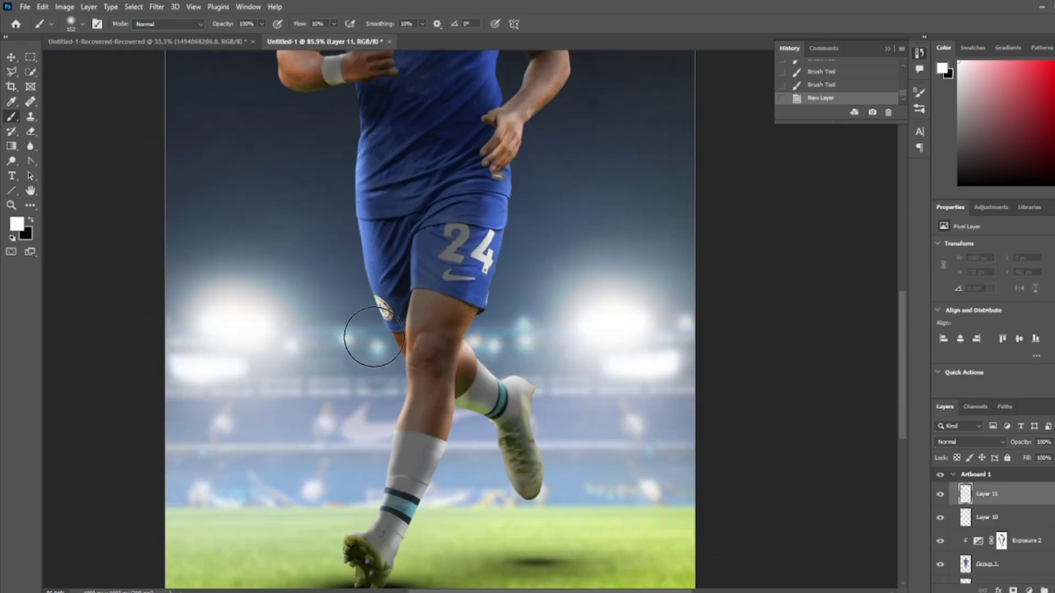
scroll(365, 337, "up", 2)
left_click_drag(370, 436, 493, 432)
scroll(595, 407, "up", 1)
left_click_drag(357, 357, 353, 247)
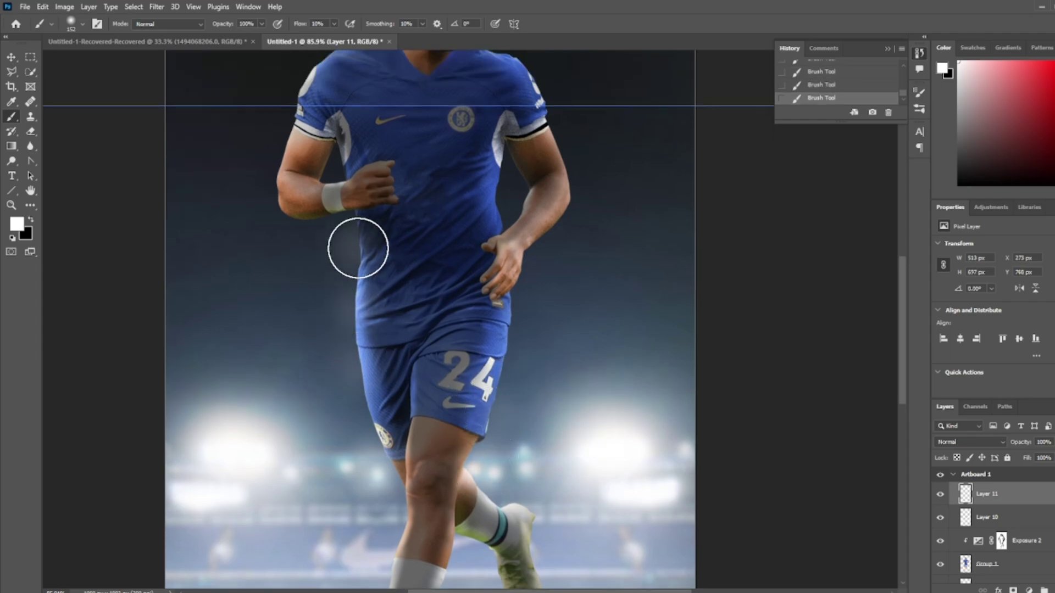
key("ctrl+z")
Step: Darken with the Exposure 3 adjustment, invert its mask and burn shadows onto the jersey
scroll(360, 415, "down", 1)
scroll(396, 499, "up", 3)
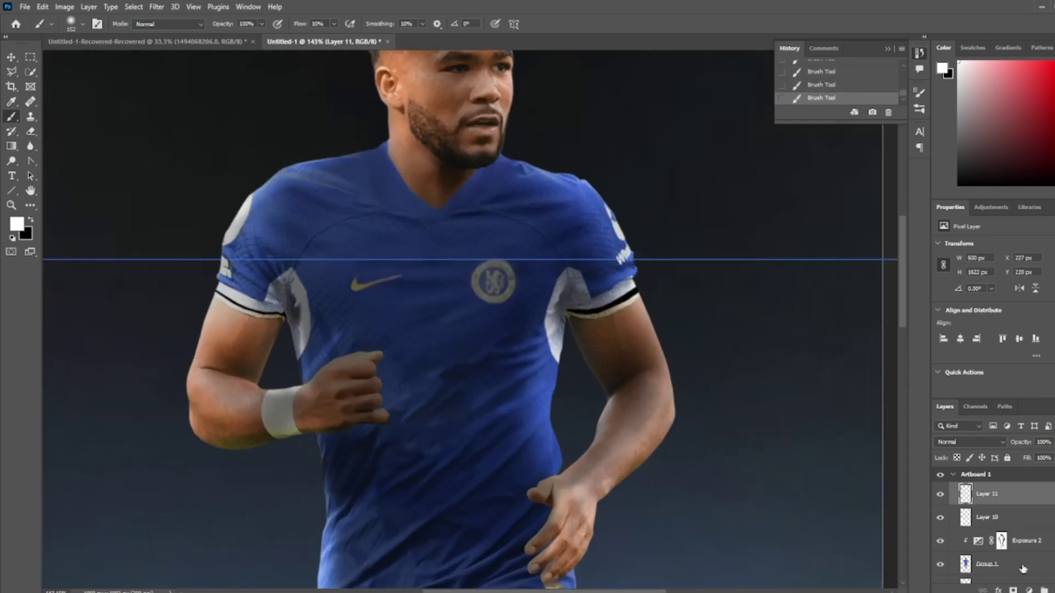
left_click_drag(1008, 273, 986, 268)
key("ctrl+i")
scroll(563, 398, "up", 2)
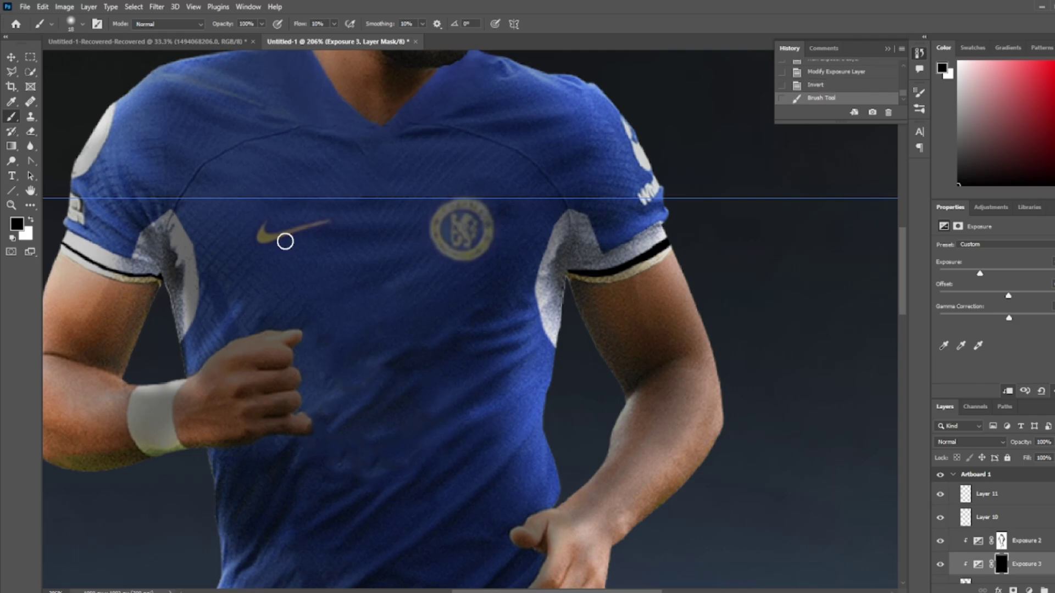
left_click_drag(285, 242, 460, 193)
Step: Continue shading the Exposure 3 mask over shorts and face, then shrink the brush
scroll(554, 260, "down", 1)
scroll(572, 333, "down", 4)
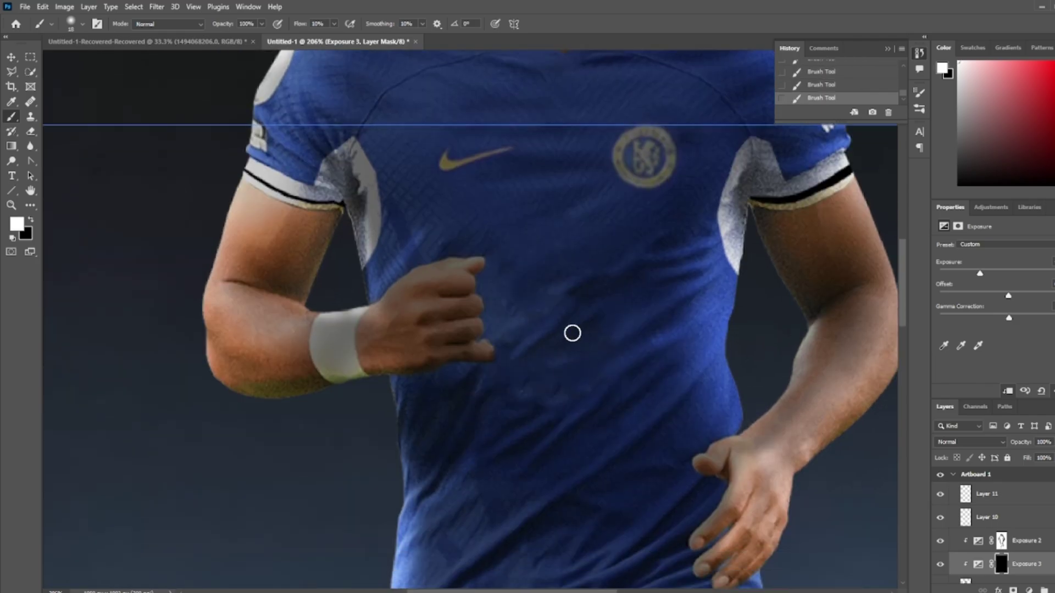
scroll(699, 366, "down", 3)
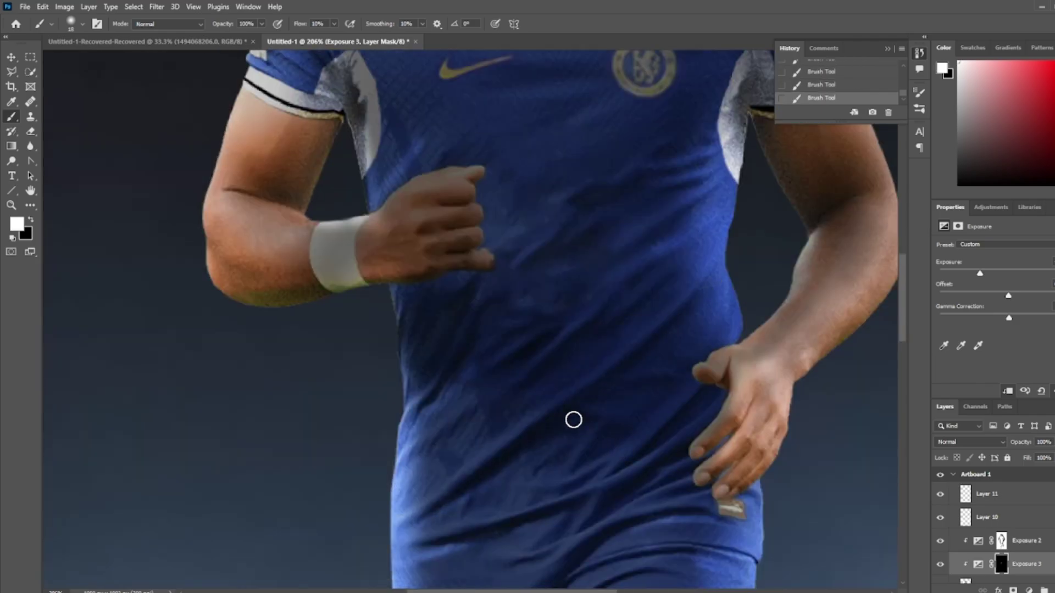
scroll(554, 402, "down", 2)
scroll(606, 374, "down", 3)
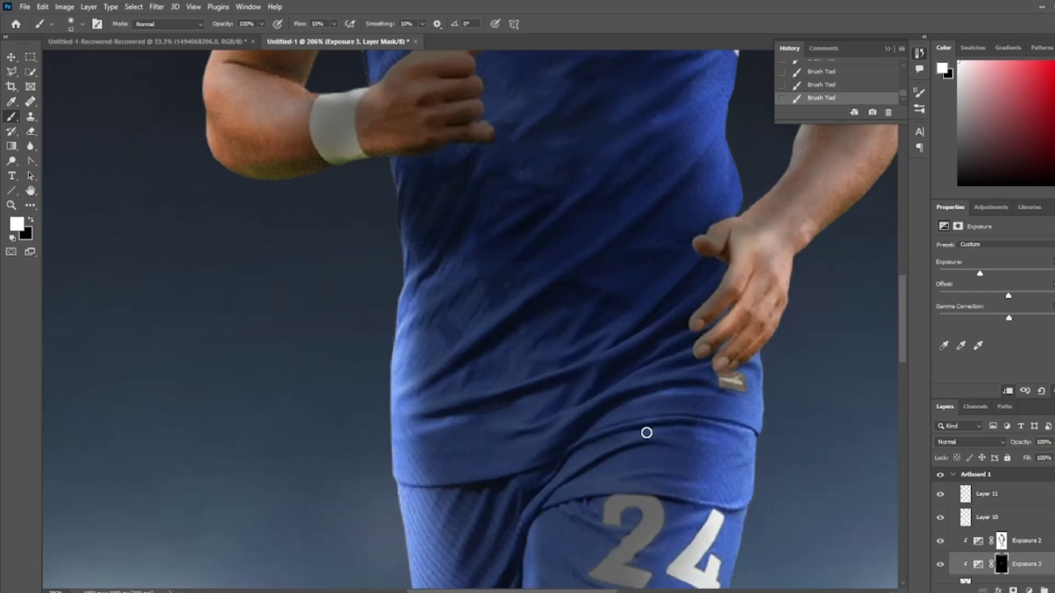
scroll(647, 433, "down", 3)
scroll(494, 374, "down", 4)
scroll(472, 396, "down", 3)
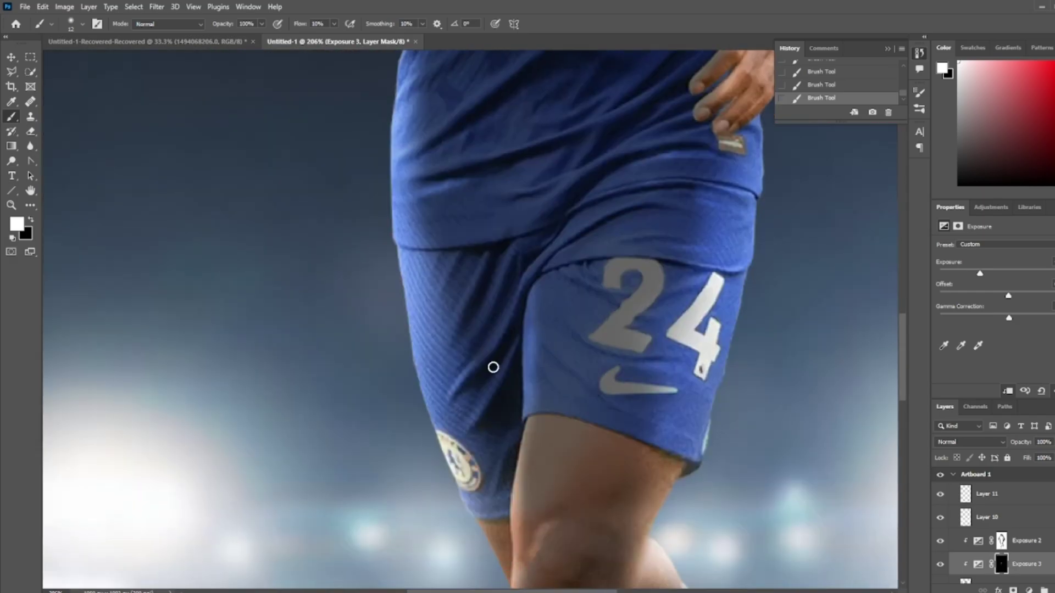
scroll(500, 358, "down", 5)
scroll(544, 330, "up", 2)
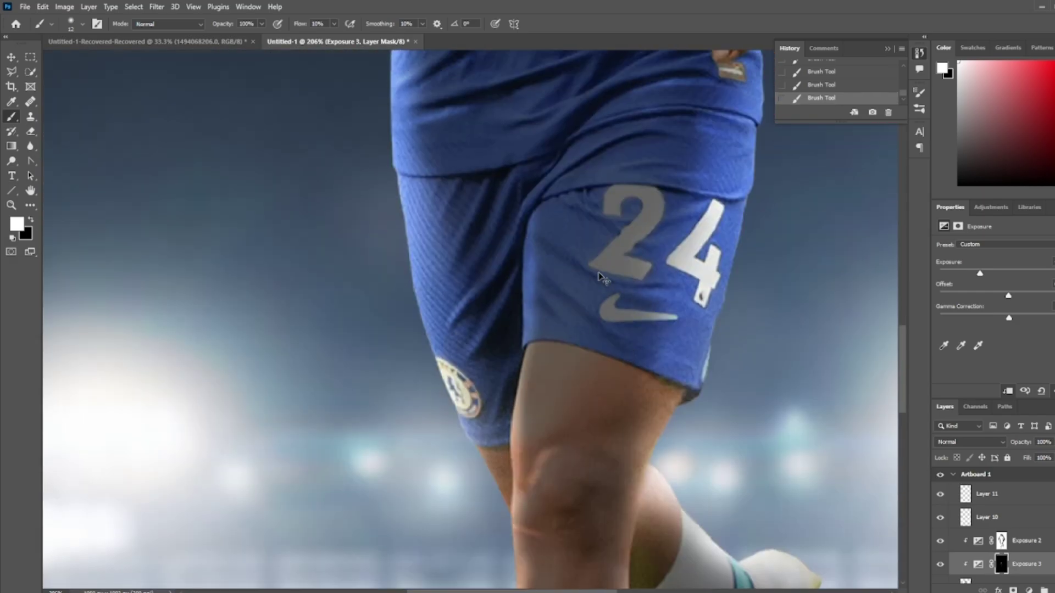
scroll(657, 253, "down", 5)
scroll(713, 226, "up", 5)
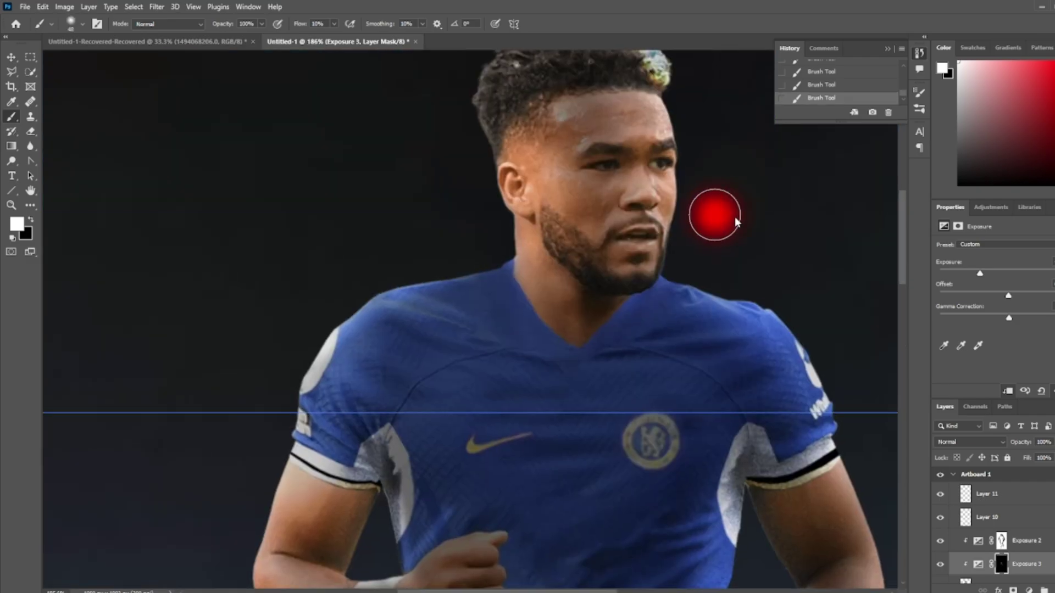
scroll(483, 487, "up", 3)
key("bracketleft")
key("bracketleft")
key("bracketleft")
scroll(472, 415, "up", 2)
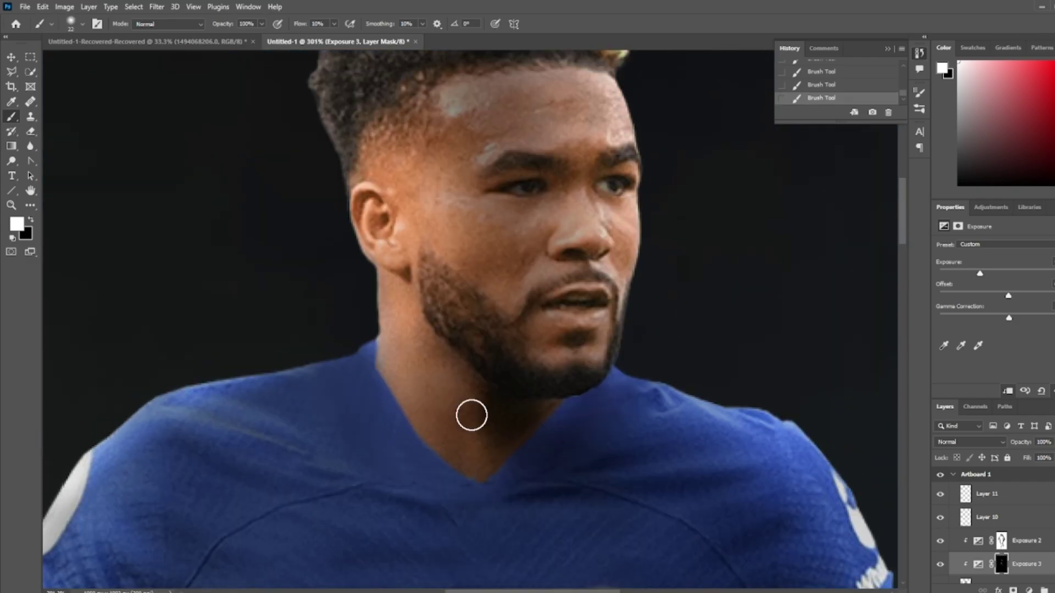
Step: Undo the last two strokes and continue painting at 3% brush flow
key("ctrl+z")
scroll(497, 319, "down", 1)
scroll(495, 308, "down", 3)
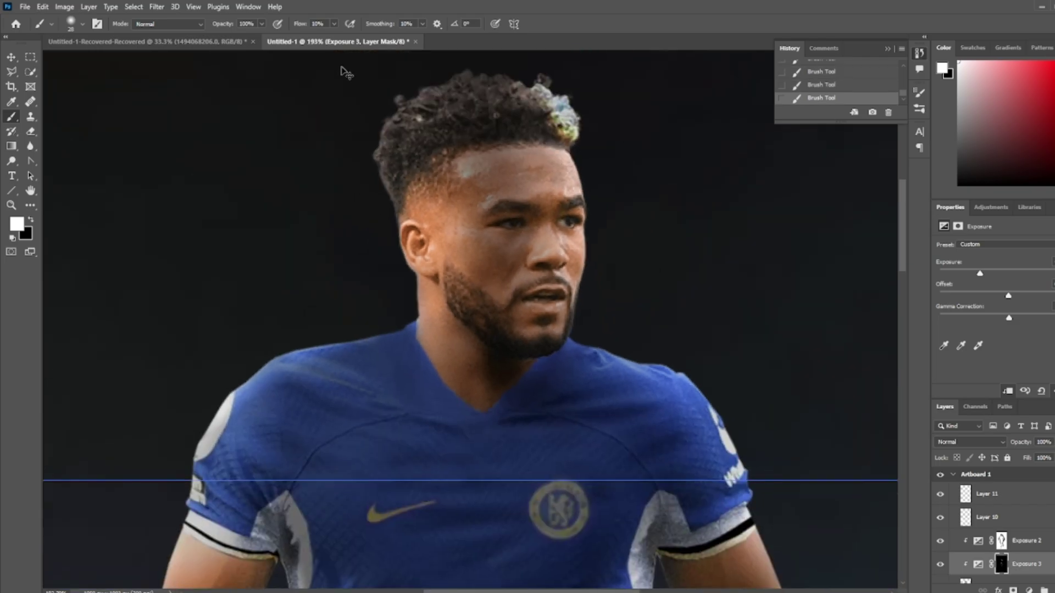
key("ctrl+z")
key("shift+0")
key("shift+3")
scroll(492, 254, "up", 4)
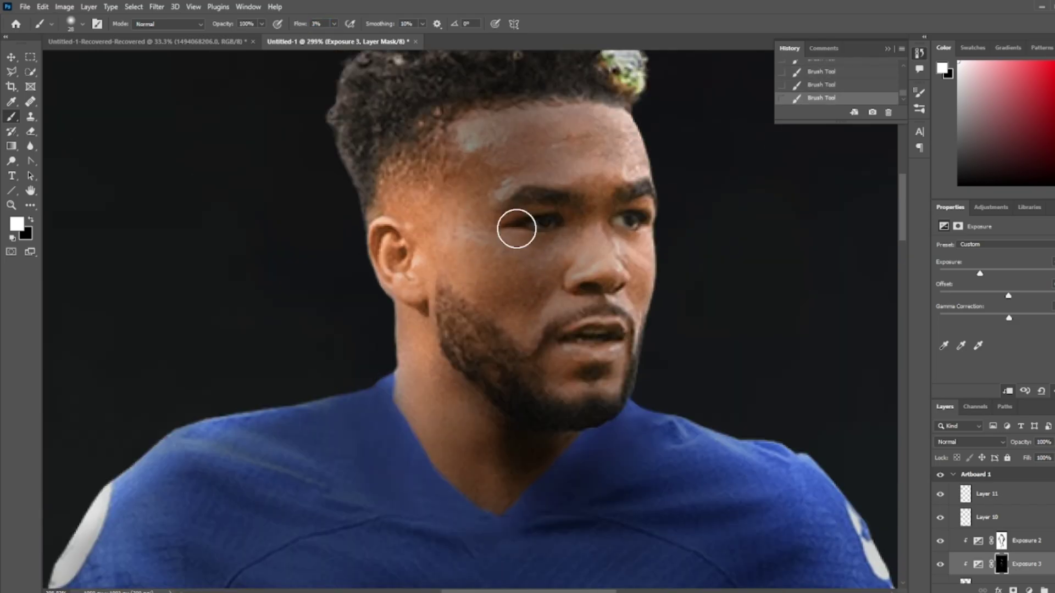
scroll(541, 302, "down", 2)
scroll(495, 242, "down", 2)
scroll(519, 485, "down", 2)
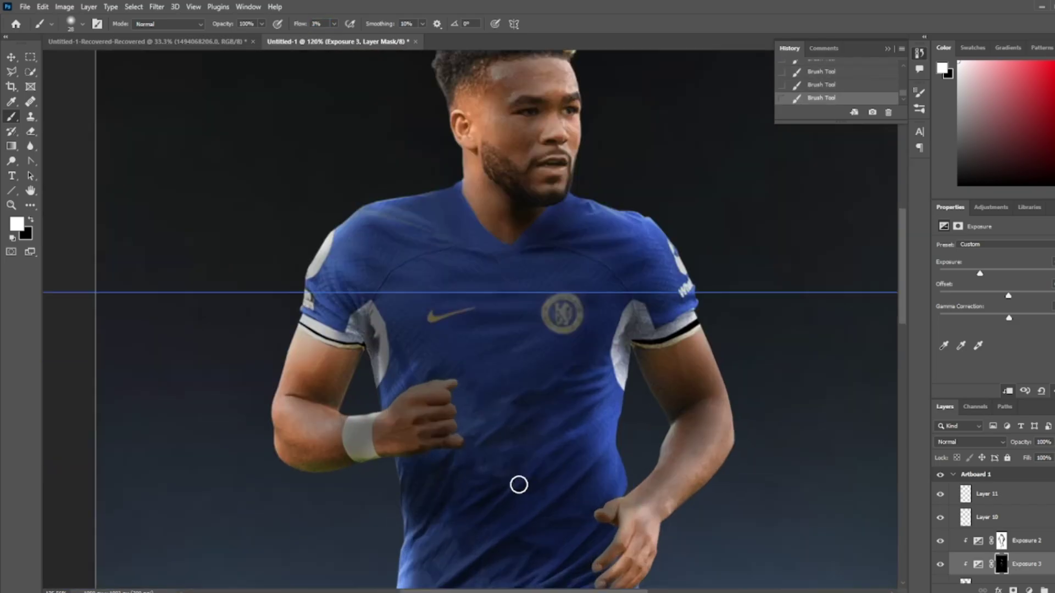
scroll(330, 225, "up", 2)
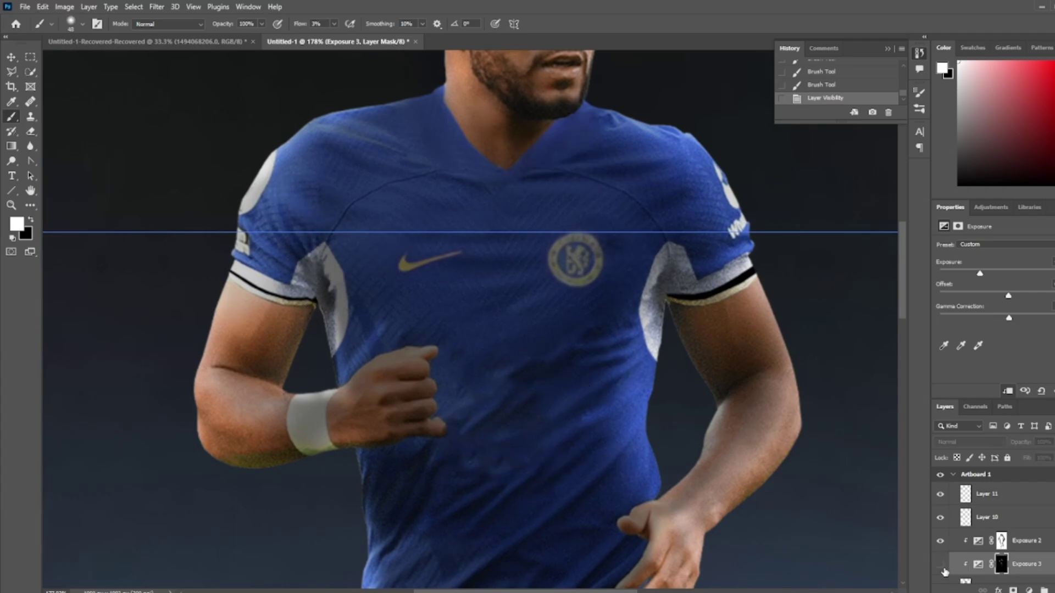
scroll(606, 378, "down", 3)
Step: Select the shadow tones with Color Range set to Shadows, adjusting the range
scroll(494, 302, "down", 2)
left_click(134, 6)
left_click(154, 117)
left_click(651, 258)
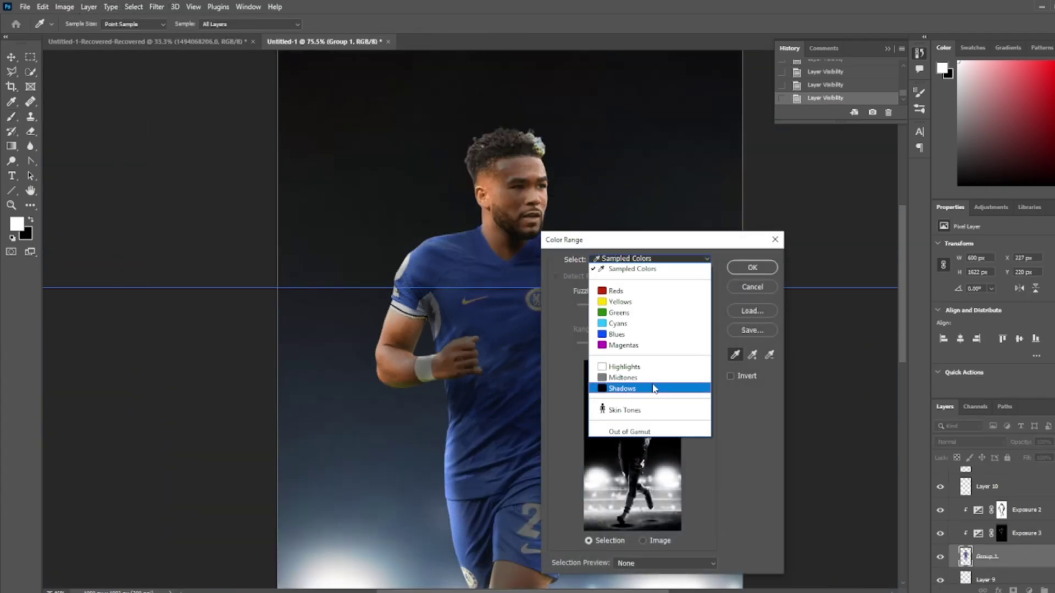
left_click(637, 379)
left_click_drag(664, 346, 645, 347)
left_click(752, 267)
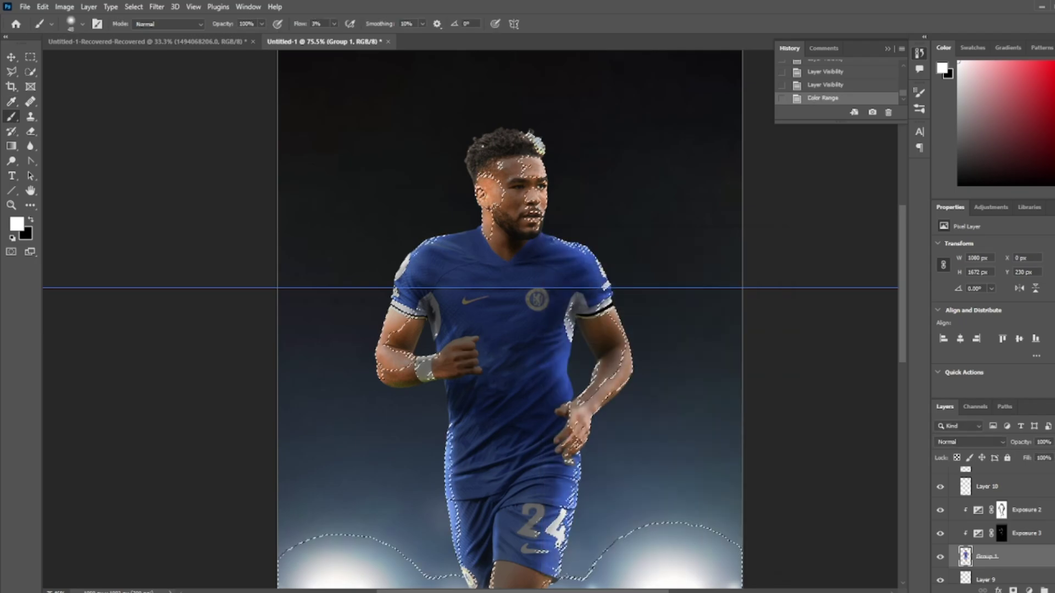
Step: Add Curves 1 on the shadows selection, lift the curve and compare before/after
left_click(1028, 589)
left_click(1022, 446)
left_click_drag(1010, 330, 1018, 318)
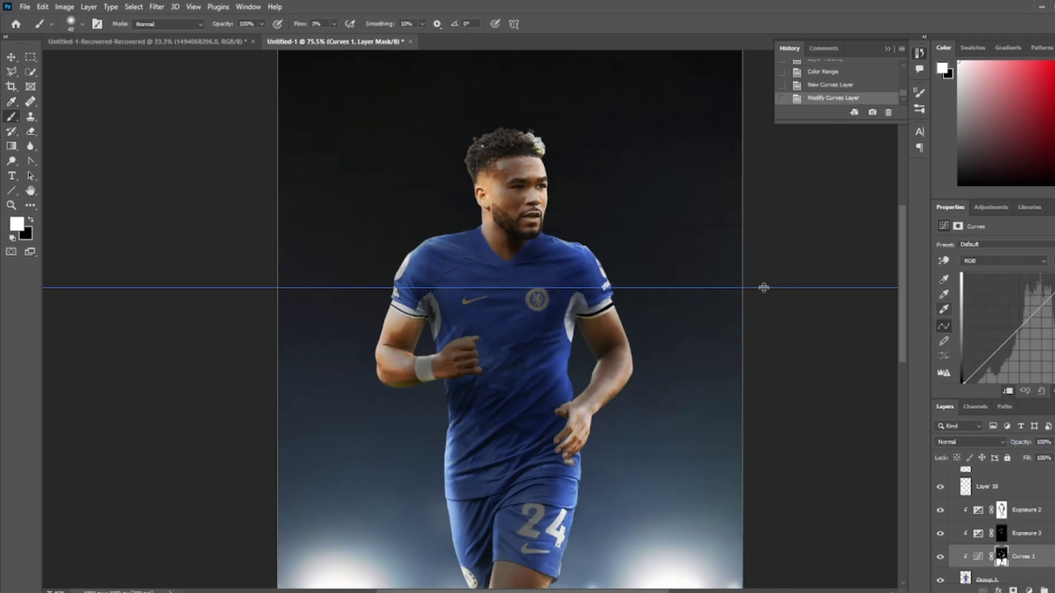
scroll(484, 235, "up", 3)
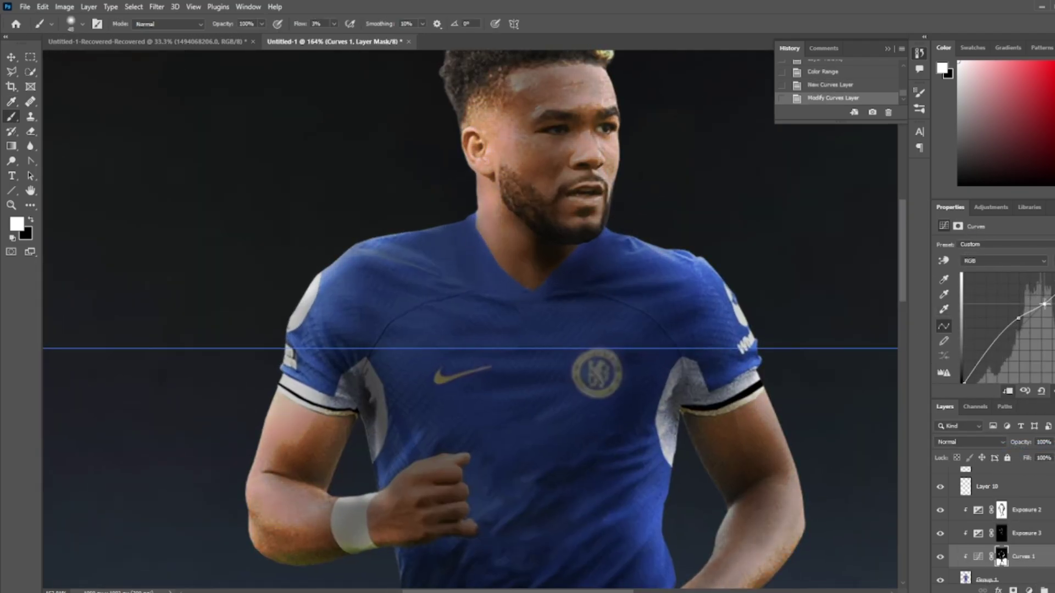
scroll(704, 291, "down", 2)
left_click(941, 557)
scroll(822, 482, "down", 3)
left_click(941, 556)
left_click(940, 556)
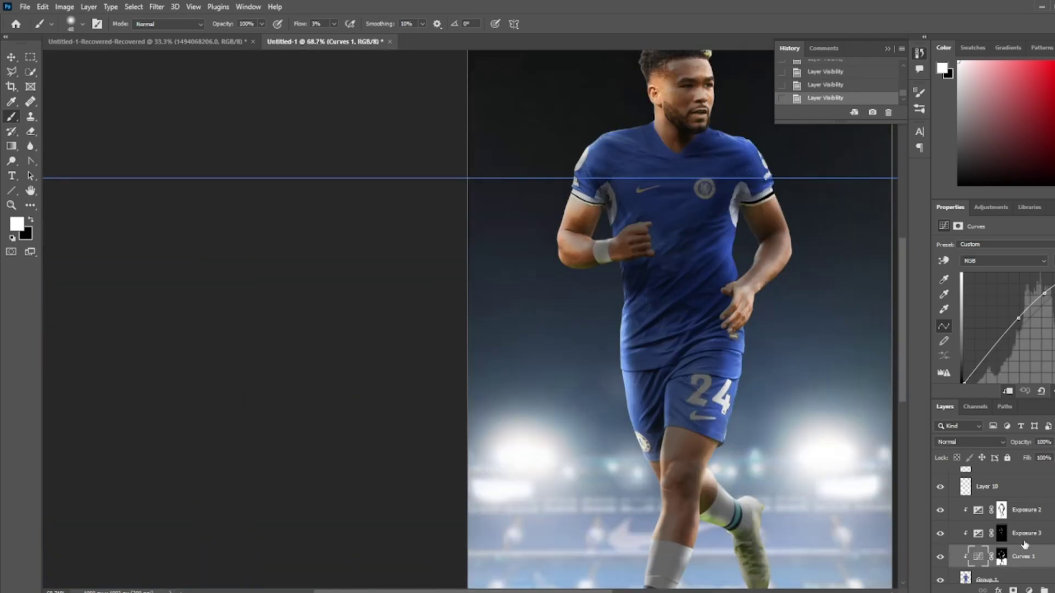
Step: Reselect shadows via Color Range and add Curves 2, toggling it to compare
left_click(133, 6)
left_click(154, 118)
left_click(631, 245)
left_click(615, 391)
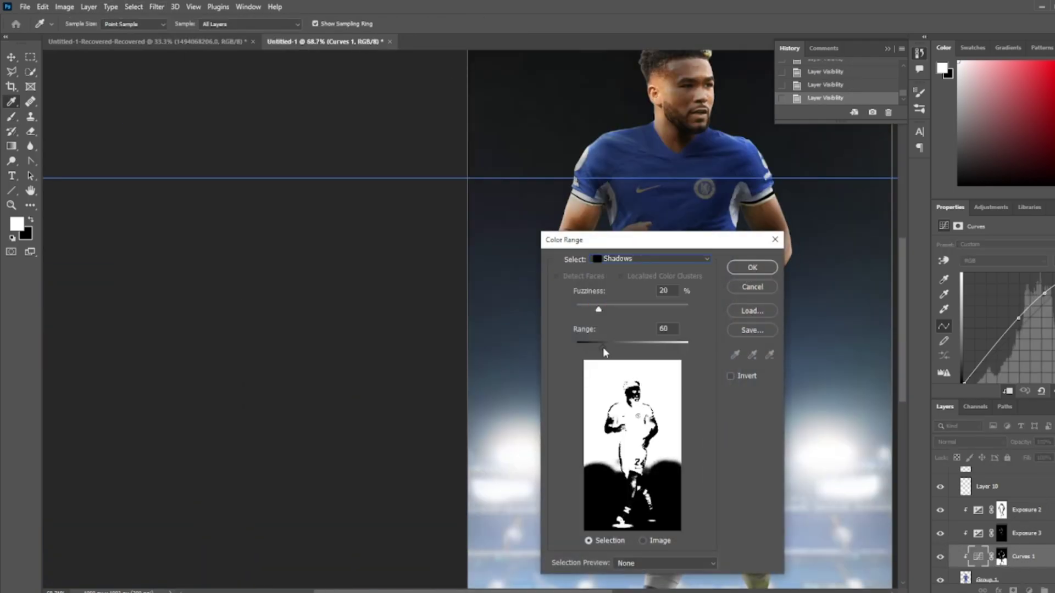
left_click(747, 267)
left_click(1029, 590)
left_click(1027, 445)
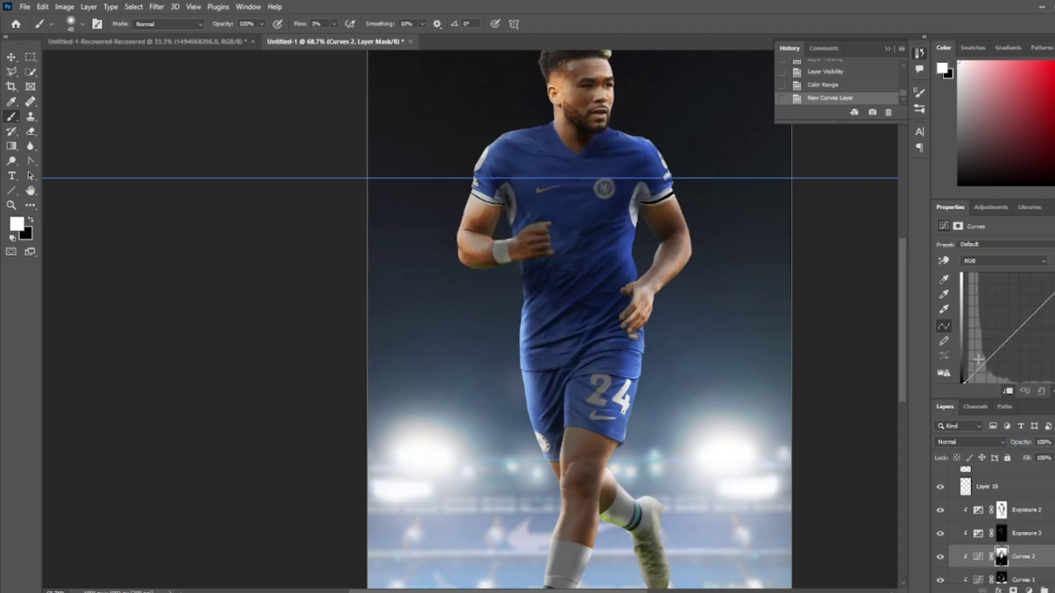
key("ctrl+minus")
left_click(941, 557)
left_click(940, 557)
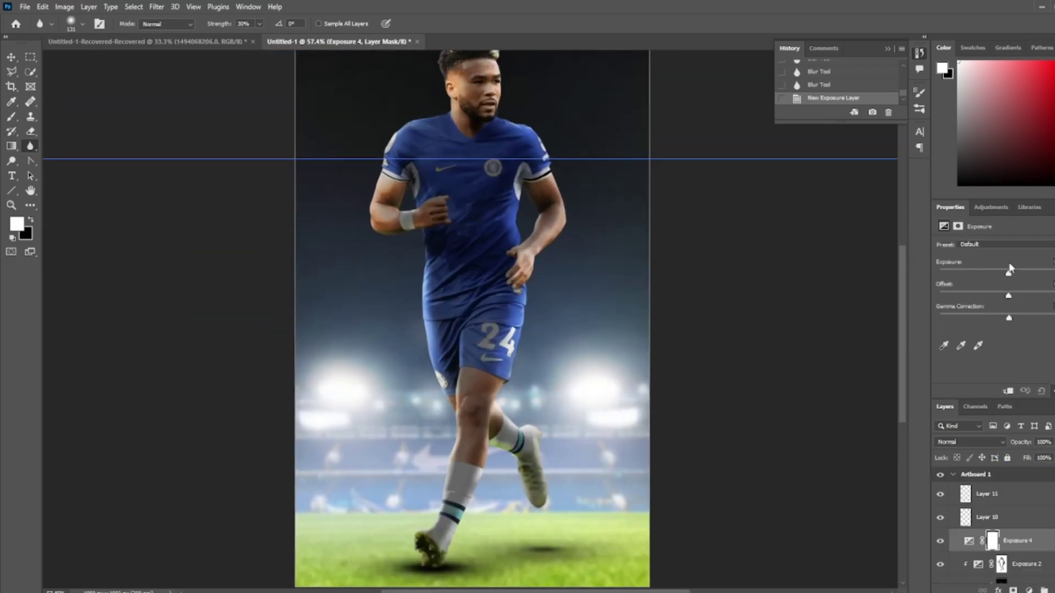
Step: Raise Exposure 4 strongly and clip it to the layer below with Ctrl+Alt+G
left_click_drag(1010, 269, 1050, 273)
key("ctrl+alt+g")
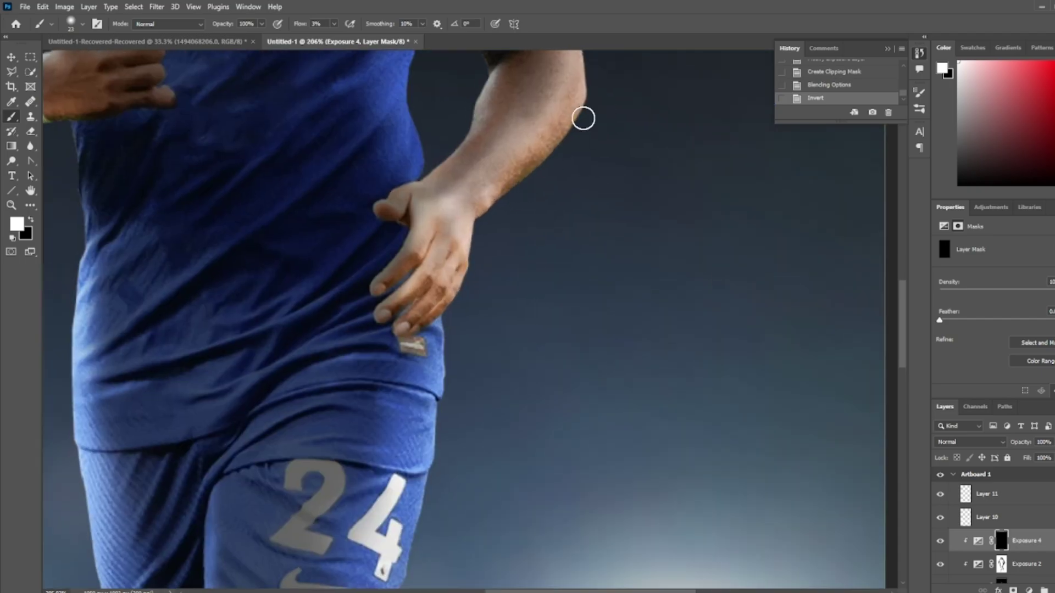
scroll(394, 293, "down", 3)
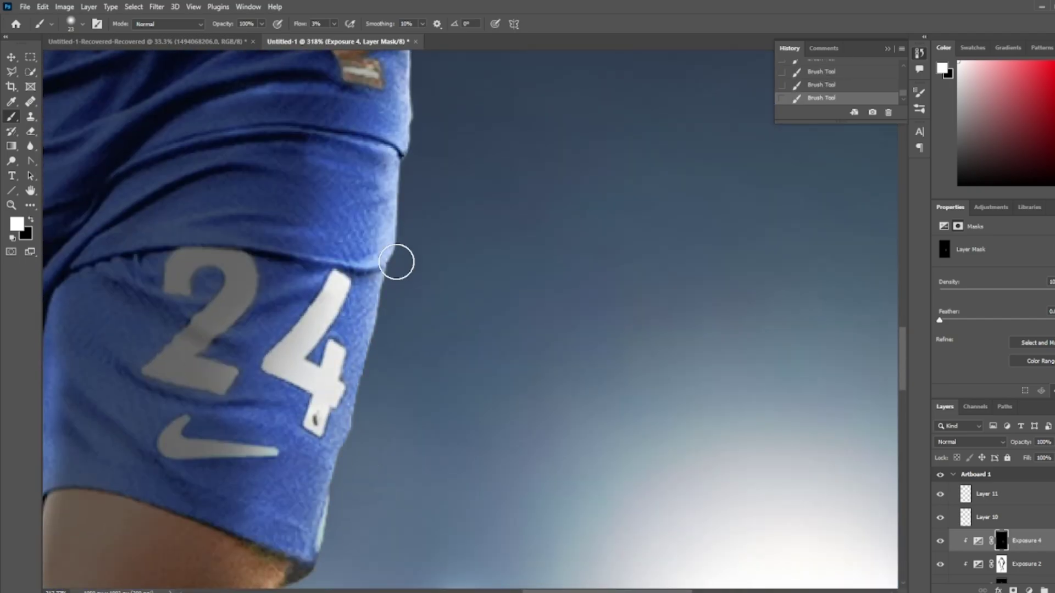
scroll(396, 259, "down", 4)
scroll(369, 417, "down", 2)
scroll(426, 426, "down", 2)
scroll(575, 486, "down", 2)
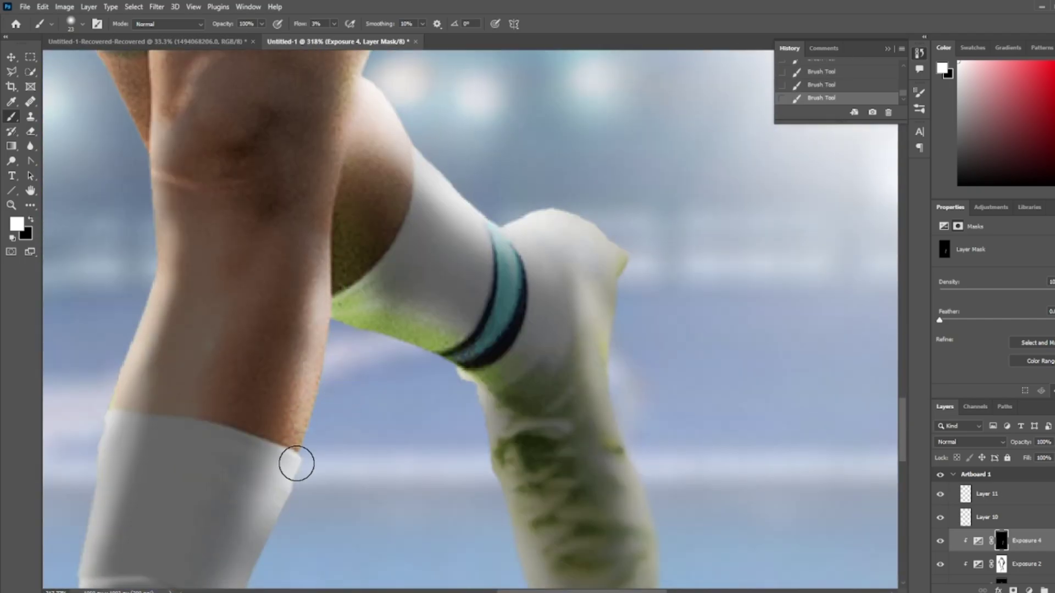
scroll(294, 462, "down", 3)
scroll(525, 452, "down", 3)
scroll(221, 513, "down", 4)
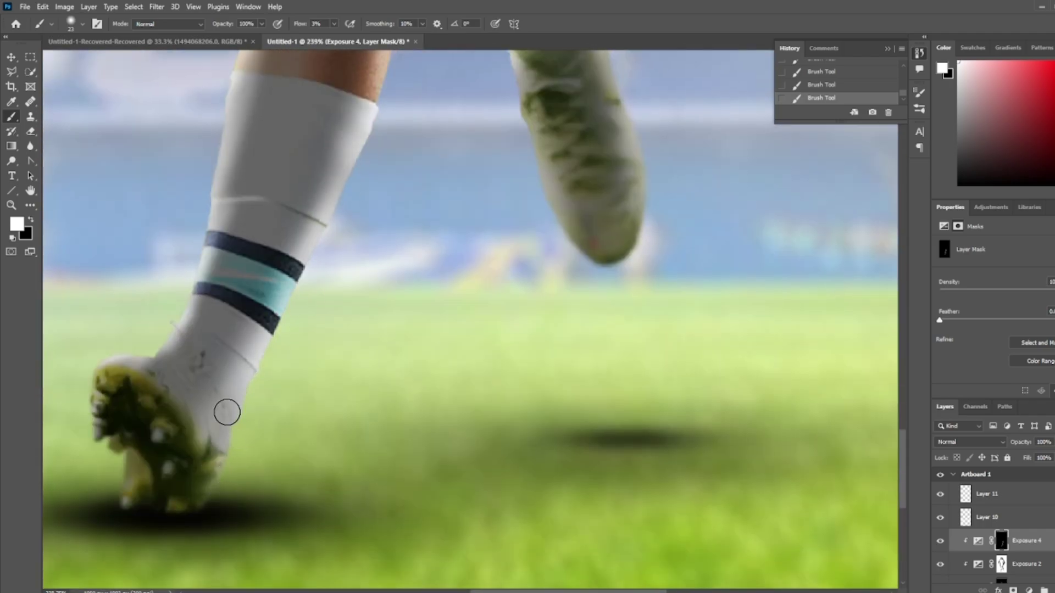
scroll(225, 412, "up", 4)
Step: Set the brush size and hardness, then work along the player's legs, arms and head
scroll(277, 337, "left", 3)
right_click(267, 332, "alt")
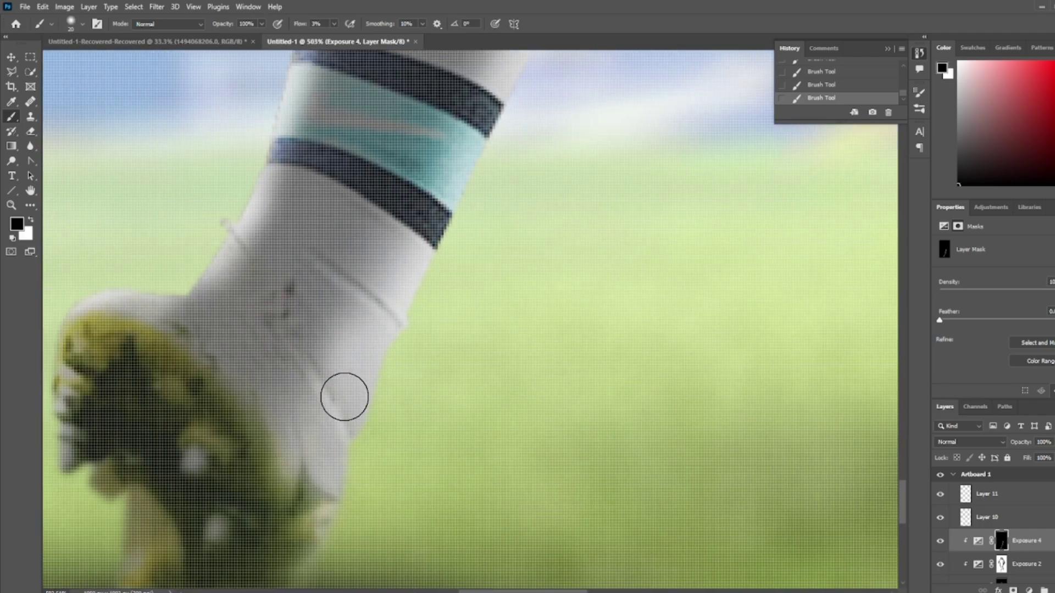
scroll(344, 397, "down", 4)
scroll(299, 336, "up", 5)
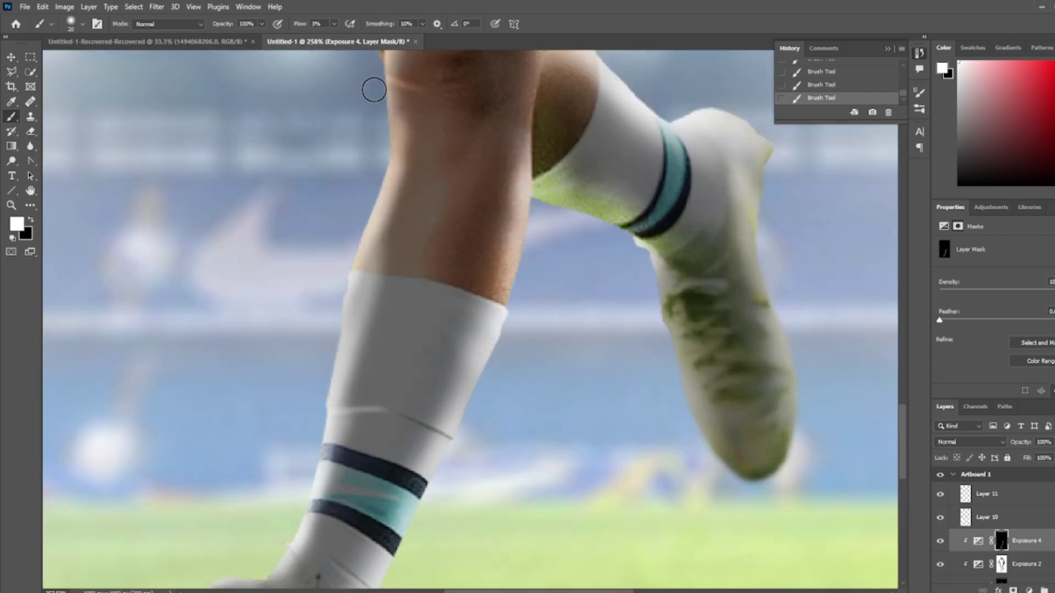
scroll(345, 332, "up", 3)
scroll(392, 318, "up", 2)
scroll(387, 357, "up", 2)
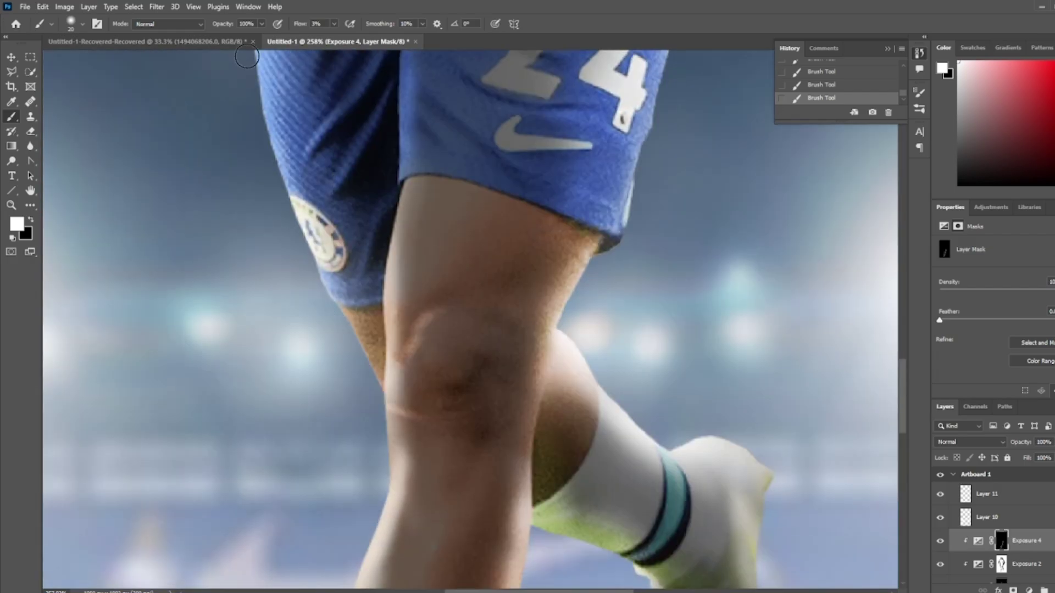
scroll(379, 412, "up", 3)
scroll(368, 483, "up", 4)
scroll(131, 186, "up", 2)
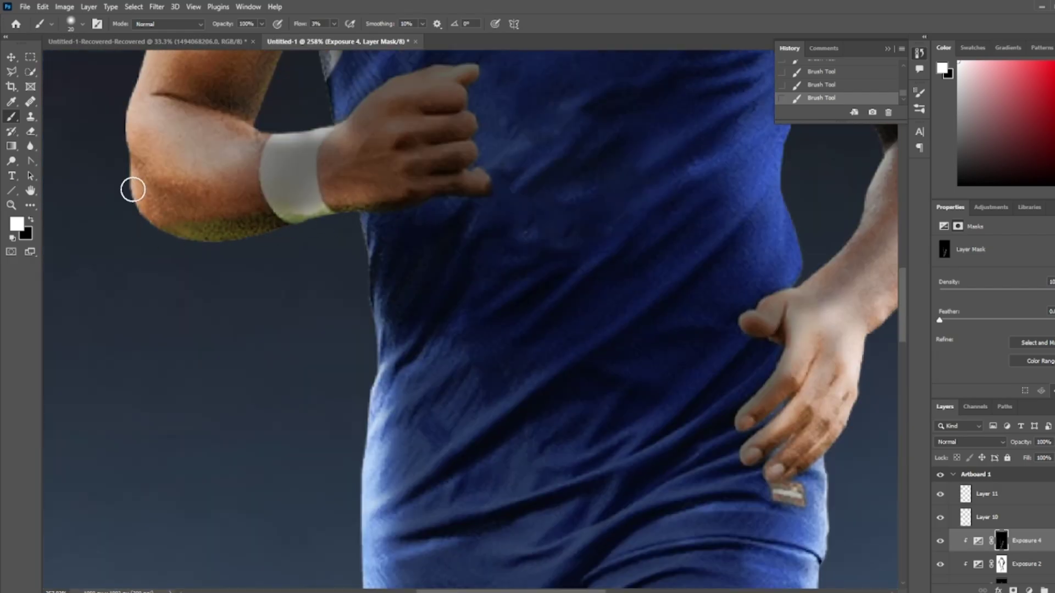
scroll(183, 114, "up", 3)
scroll(320, 226, "up", 5)
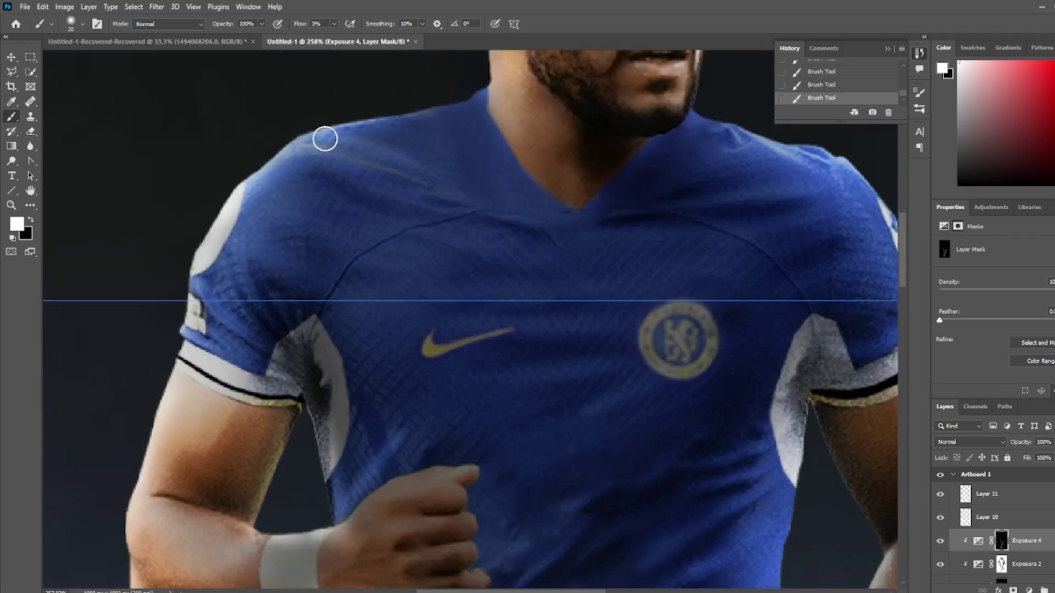
scroll(483, 252, "up", 3)
scroll(560, 341, "up", 2)
scroll(493, 243, "up", 2)
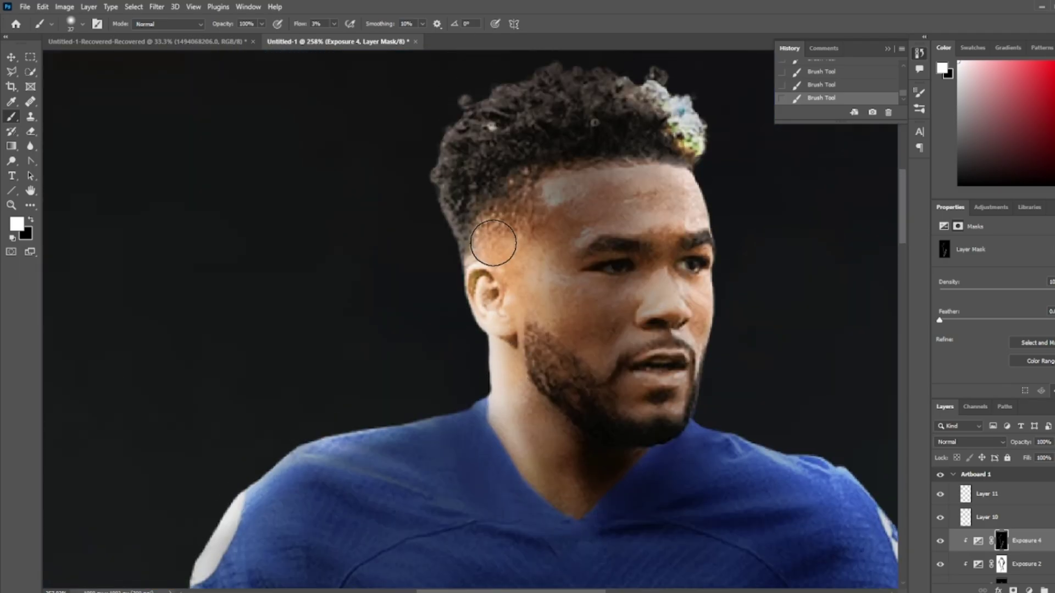
scroll(542, 259, "down", 5)
scroll(648, 344, "down", 5)
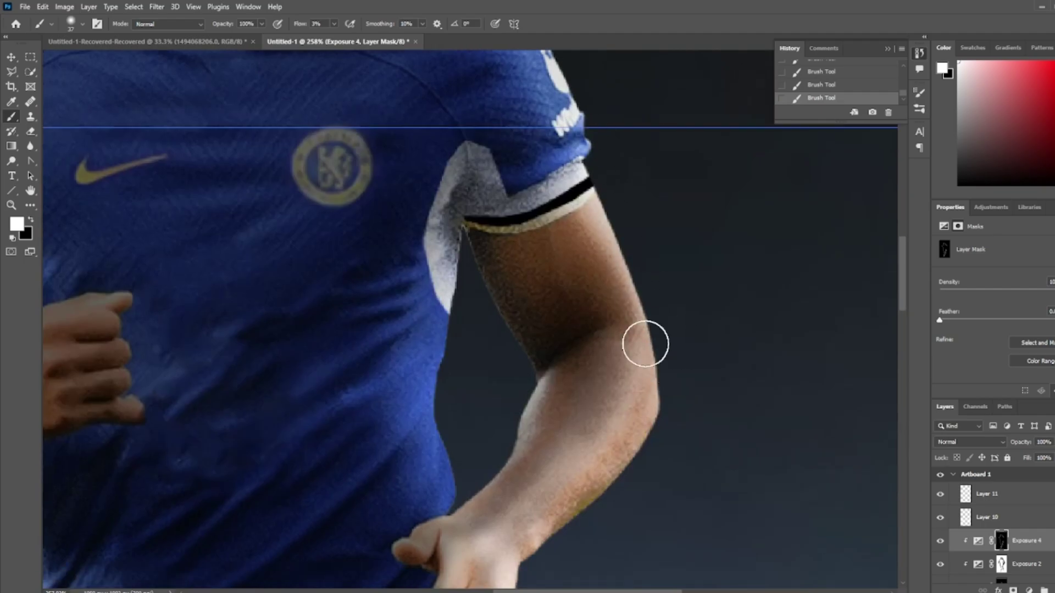
scroll(652, 234, "down", 4)
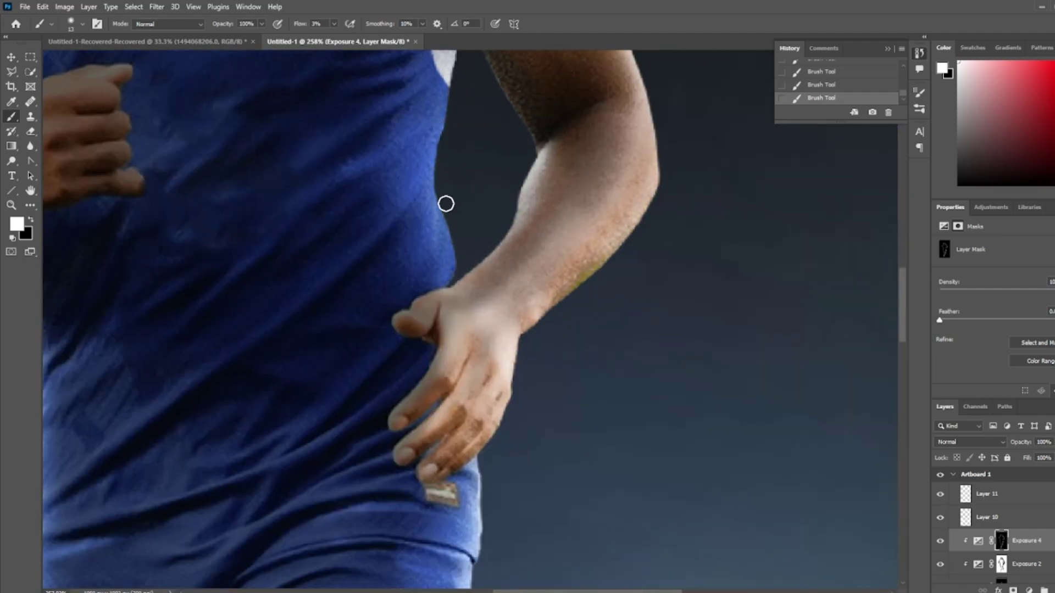
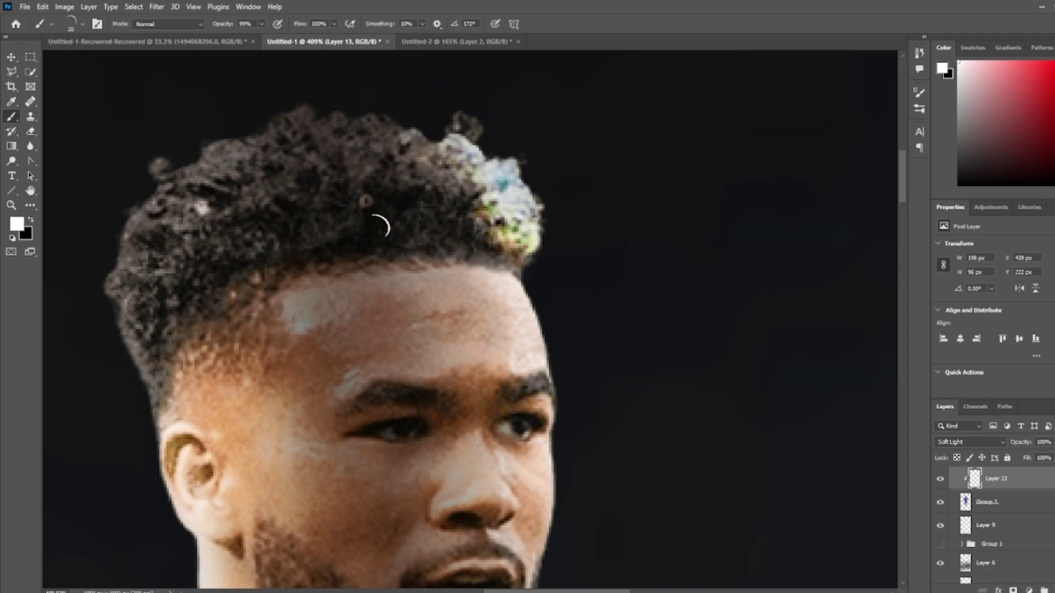
Step: Preview blend modes on Layer 13 and paint a highlight stroke over the player's hair
scroll(478, 217, "down", 3)
scroll(478, 217, "down", 2)
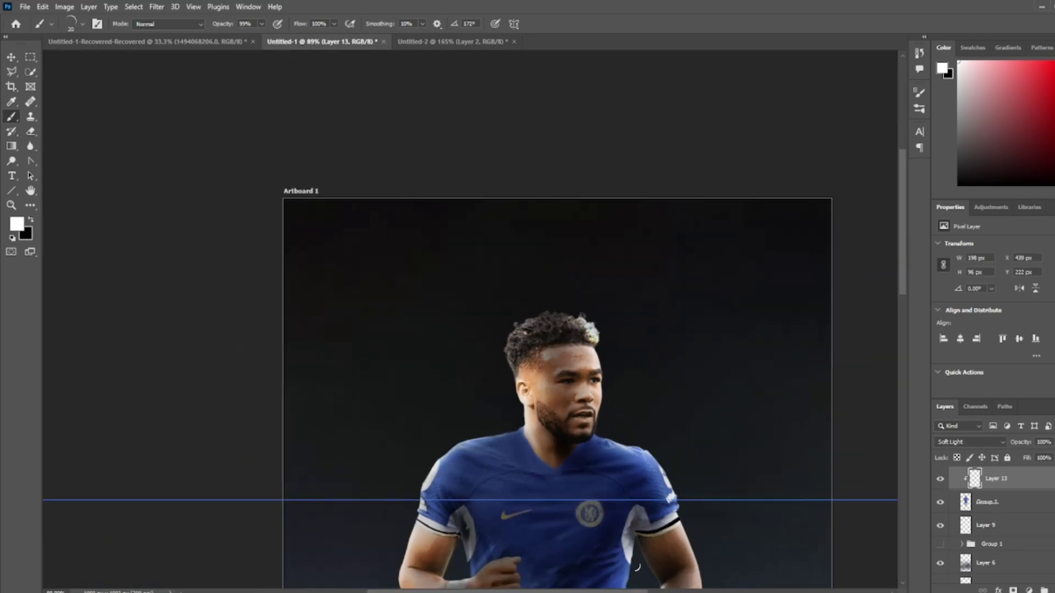
scroll(478, 217, "down", 2)
scroll(785, 429, "down", 1)
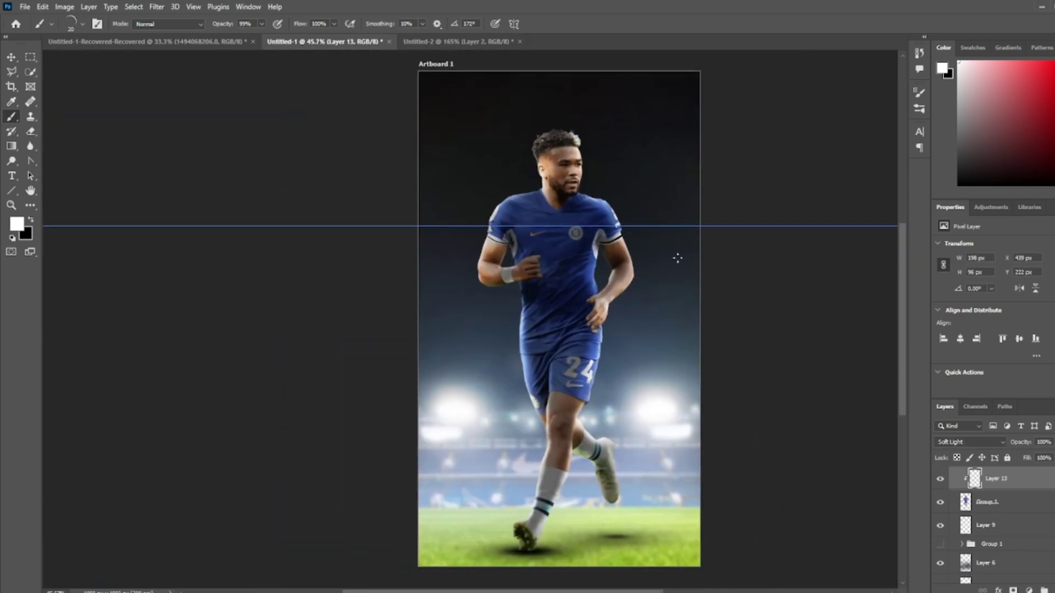
scroll(677, 258, "up", 3)
scroll(538, 316, "up", 2)
left_click(970, 442)
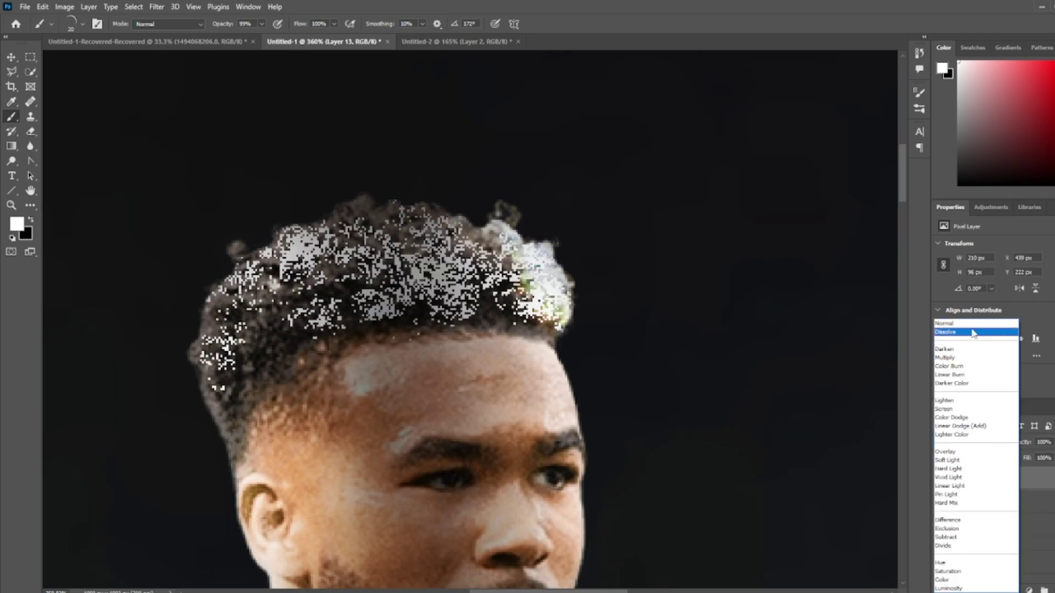
key("Escape")
scroll(275, 440, "down", 1)
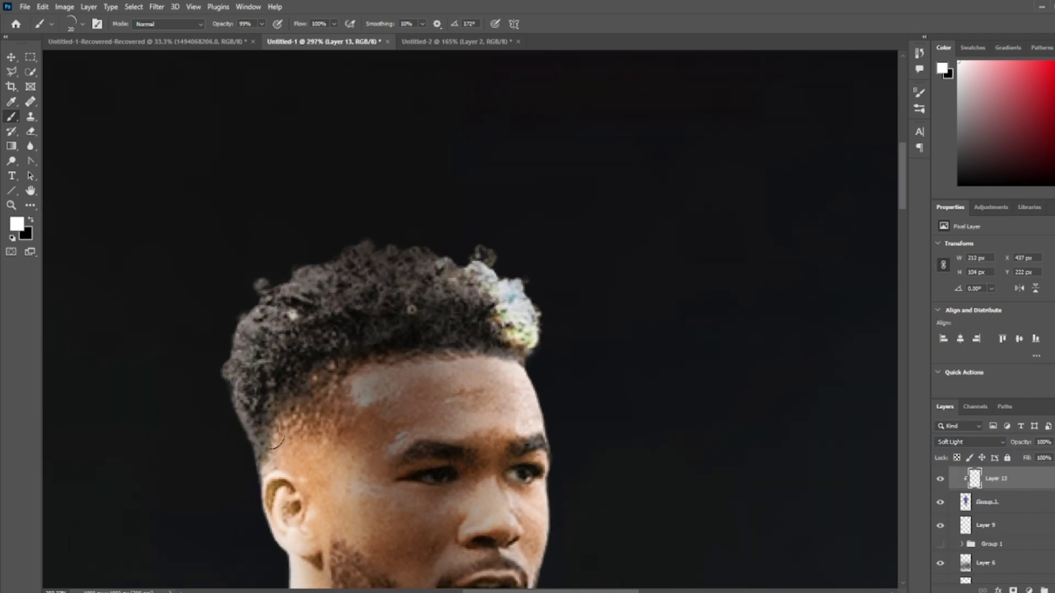
left_click_drag(384, 330, 376, 288)
scroll(440, 316, "down", 2)
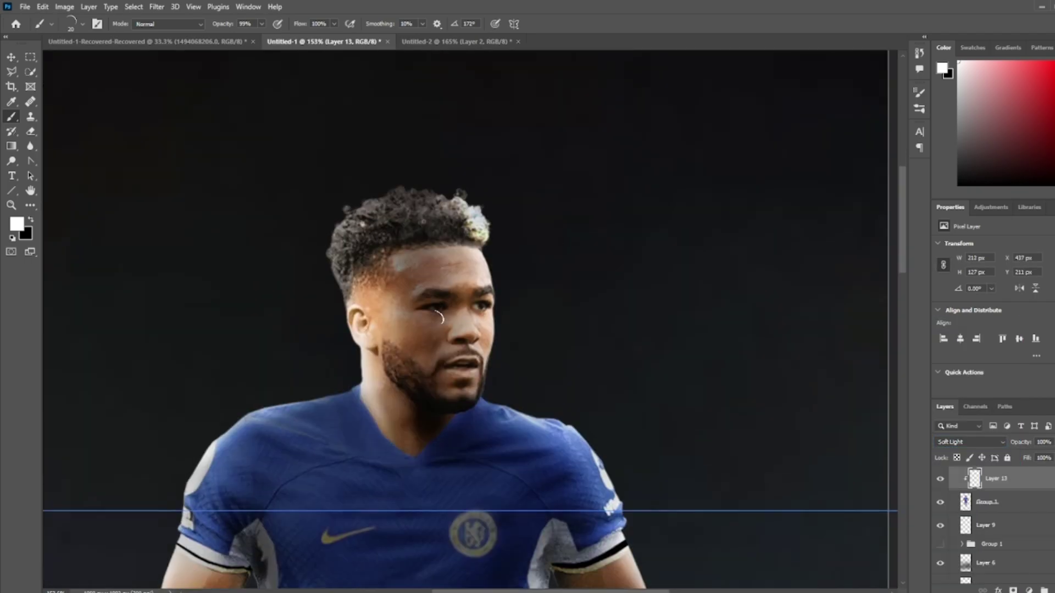
scroll(472, 318, "down", 1)
Step: Add a Curves adjustment clipped to the player, replacing Exposure, with the curve bent upward
left_click(1029, 591)
left_click(1022, 456)
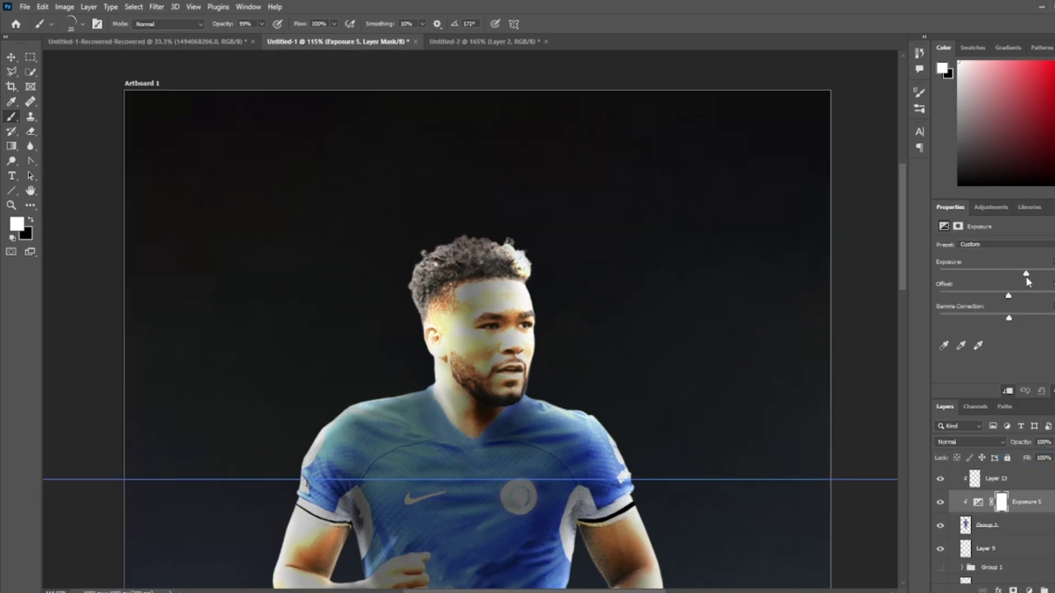
key("ctrl+z")
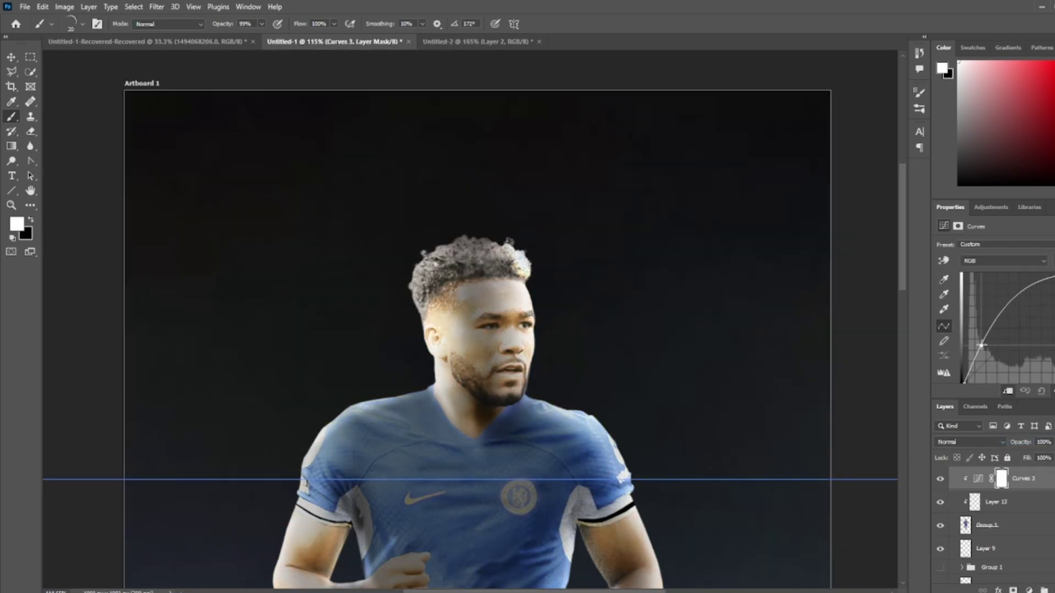
left_click_drag(1008, 330, 1028, 293)
Step: Choose a brush preset and create a new empty Layer 14
right_click(676, 393)
scroll(703, 454, "up", 4)
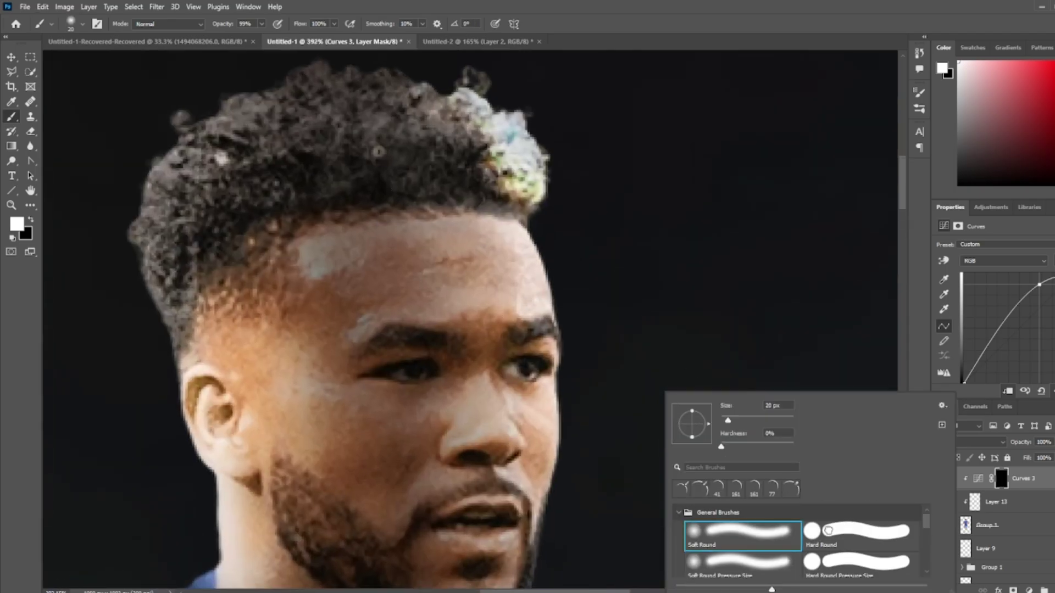
scroll(703, 454, "up", 4)
scroll(663, 428, "down", 3)
scroll(663, 428, "down", 3)
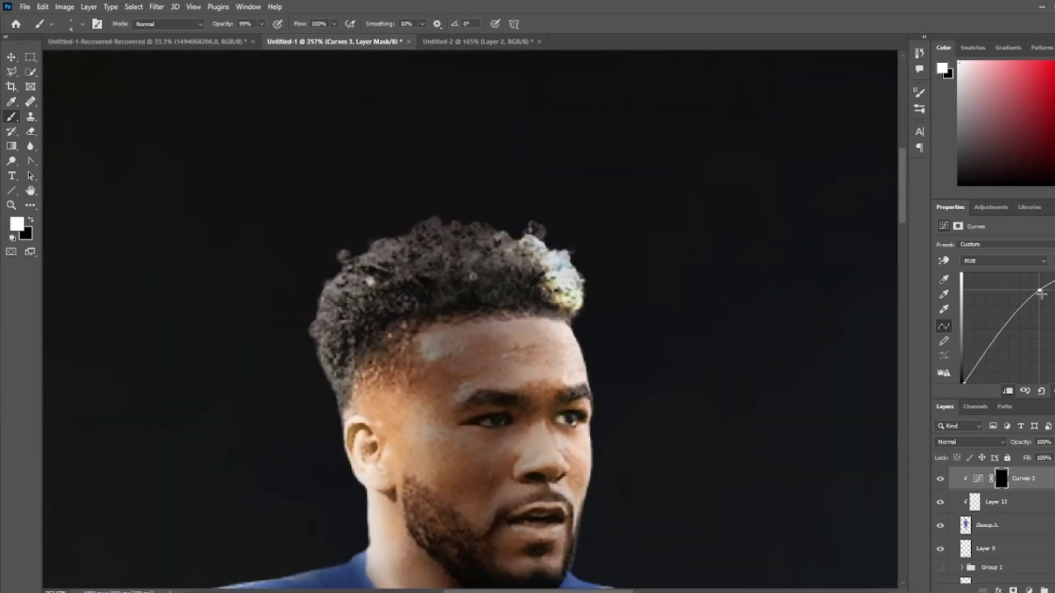
scroll(663, 427, "down", 2)
scroll(1029, 537, "down", 3)
key("ctrl+shift+alt+n")
Step: Set Layer 14 to Linear Dodge (Add) and paint jersey-blue glows on both sides of the player
left_click(612, 306, "alt")
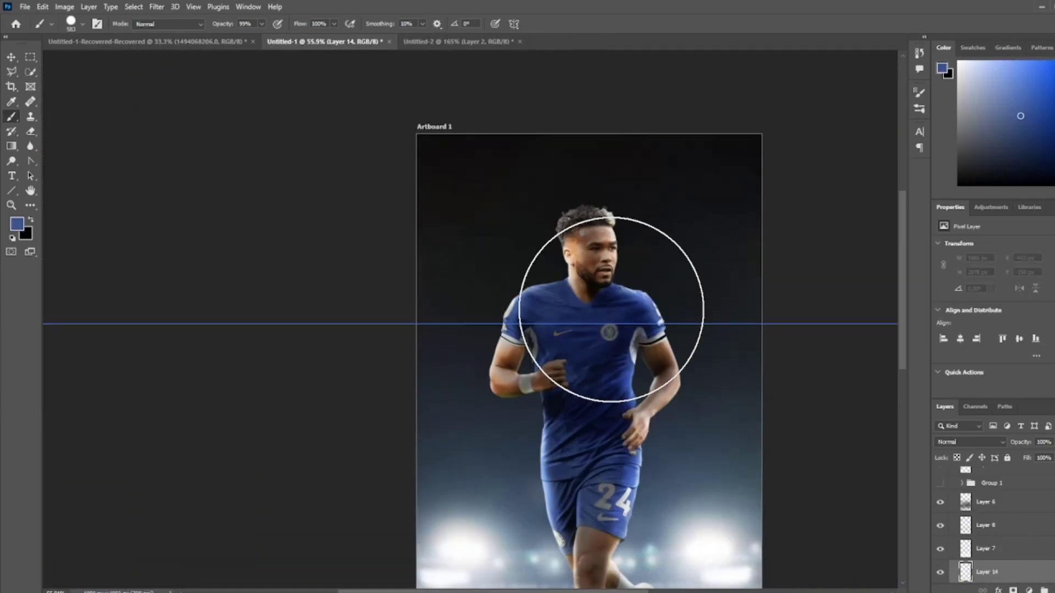
scroll(407, 358, "down", 2)
scroll(521, 368, "down", 2)
left_click(970, 442)
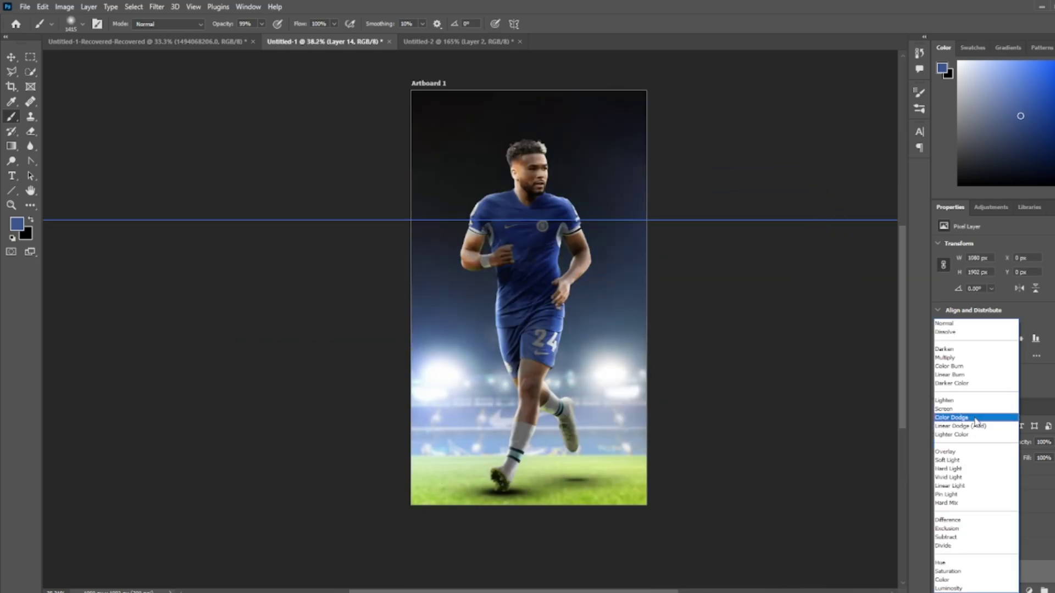
left_click(969, 442)
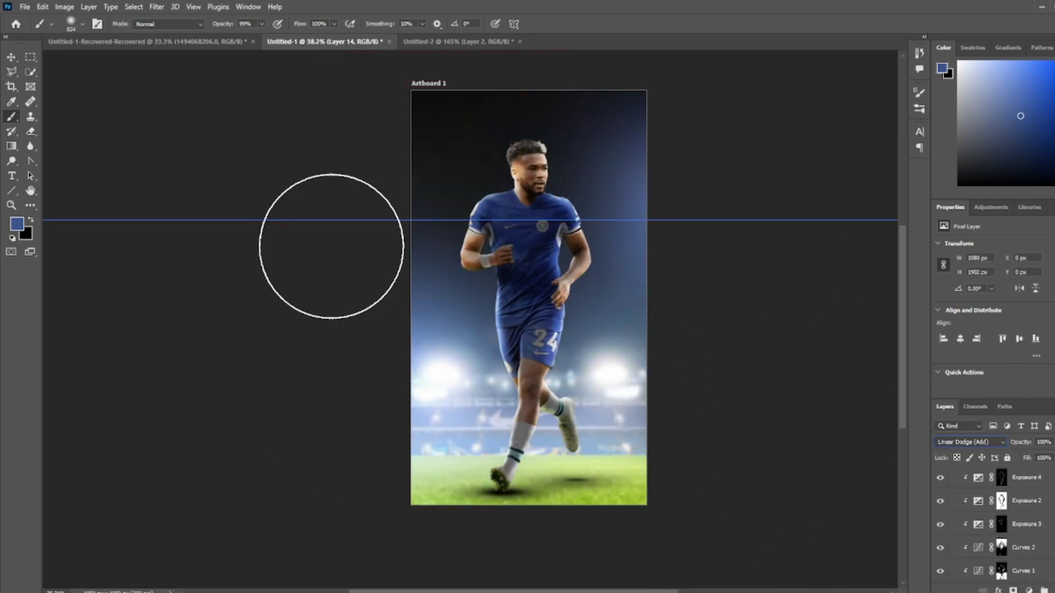
left_click_drag(318, 242, 413, 238)
left_click_drag(621, 138, 609, 231)
Step: Lower Layer 14 opacity to 39% and colorize the player light blue with Hue/Saturation
scroll(590, 320, "up", 2, "alt")
scroll(989, 522, "down", 5)
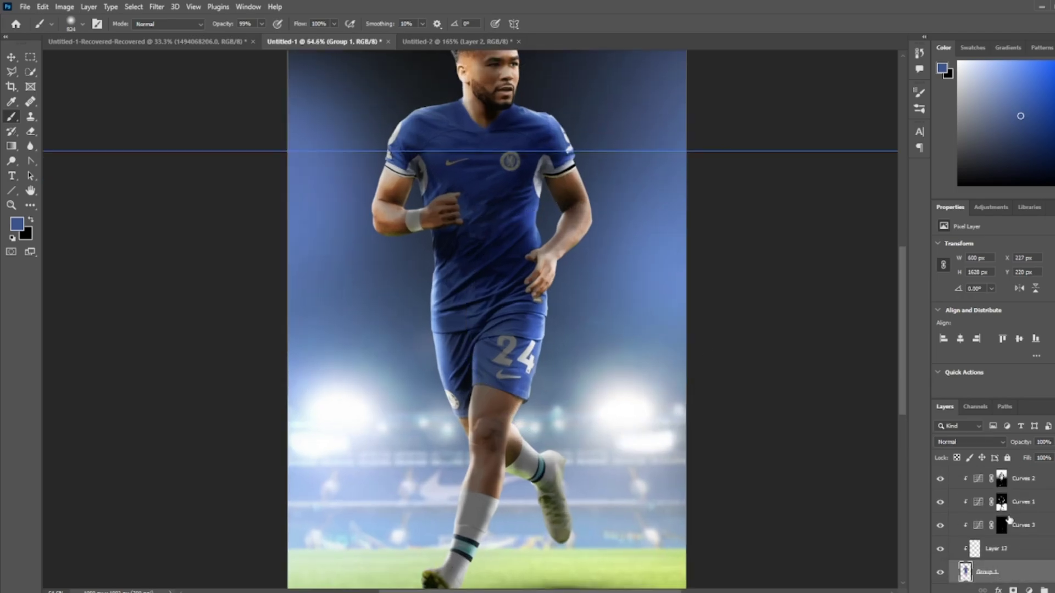
left_click_drag(1026, 441, 1000, 442)
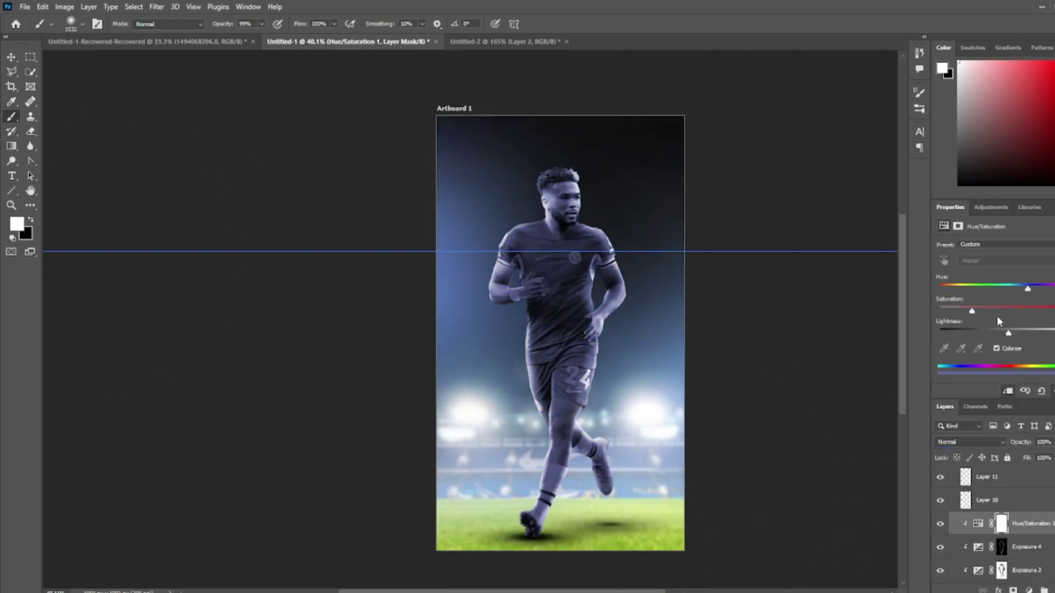
left_click_drag(997, 311, 1023, 291)
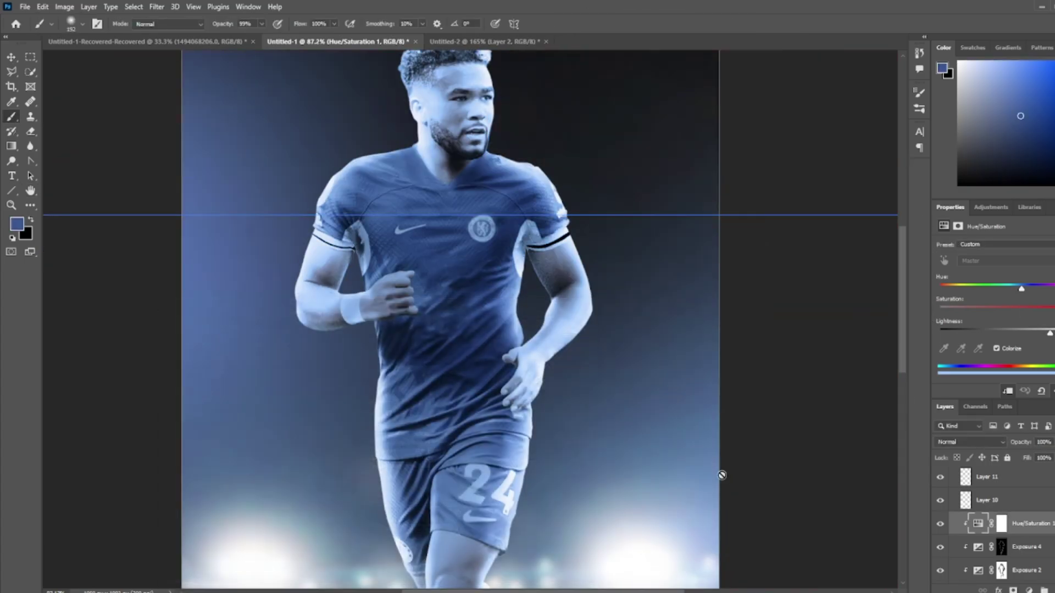
Step: Hide the blue tint behind a black mask and move Layer 13 above the Hue/Saturation adjustment
key("x")
scroll(399, 198, "up", 4)
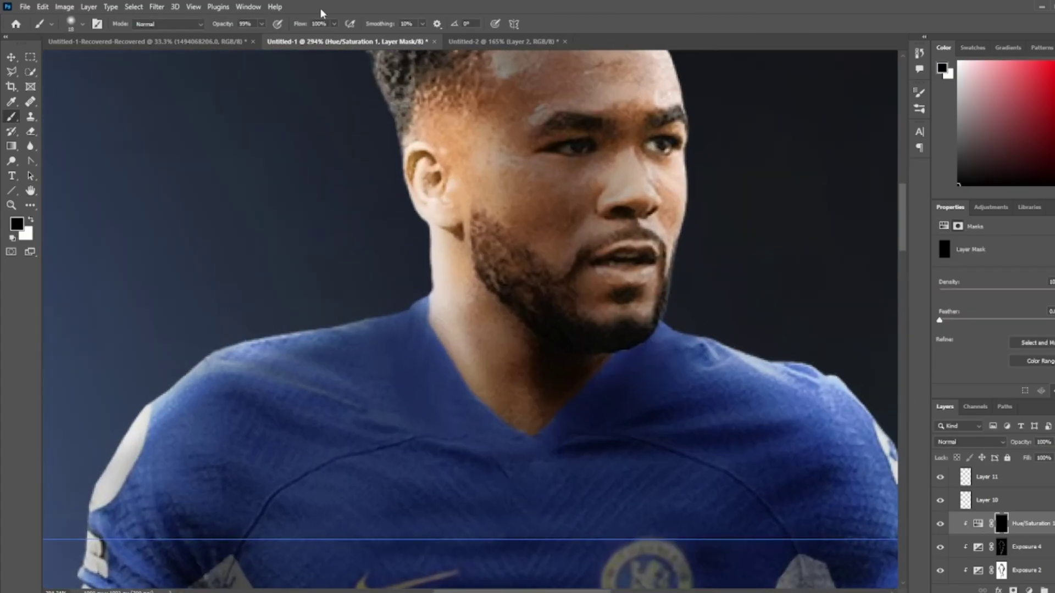
scroll(472, 454, "down", 5)
key("x")
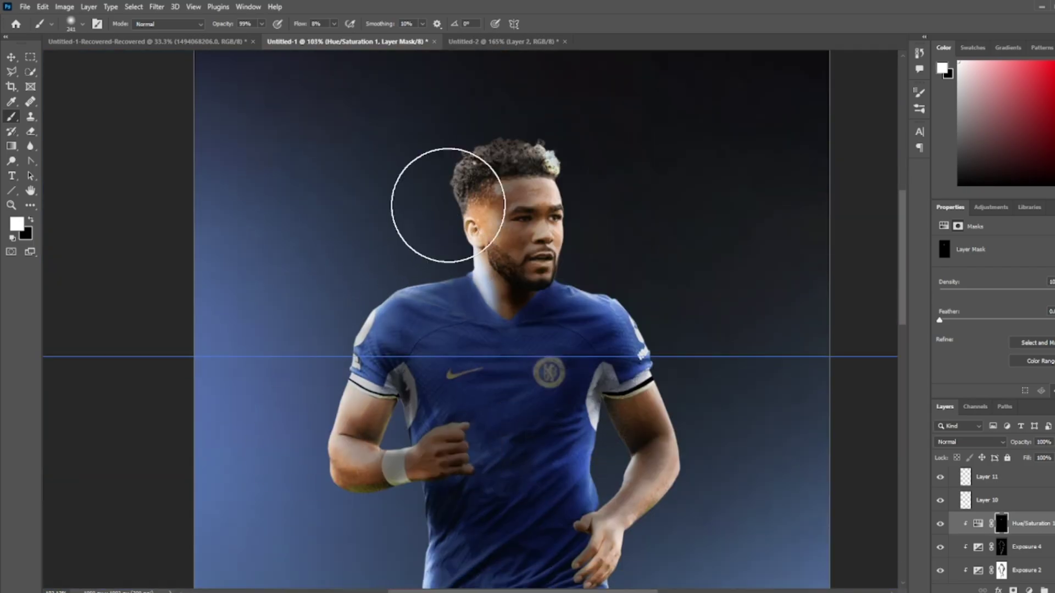
scroll(424, 447, "down", 2)
scroll(377, 341, "up", 4)
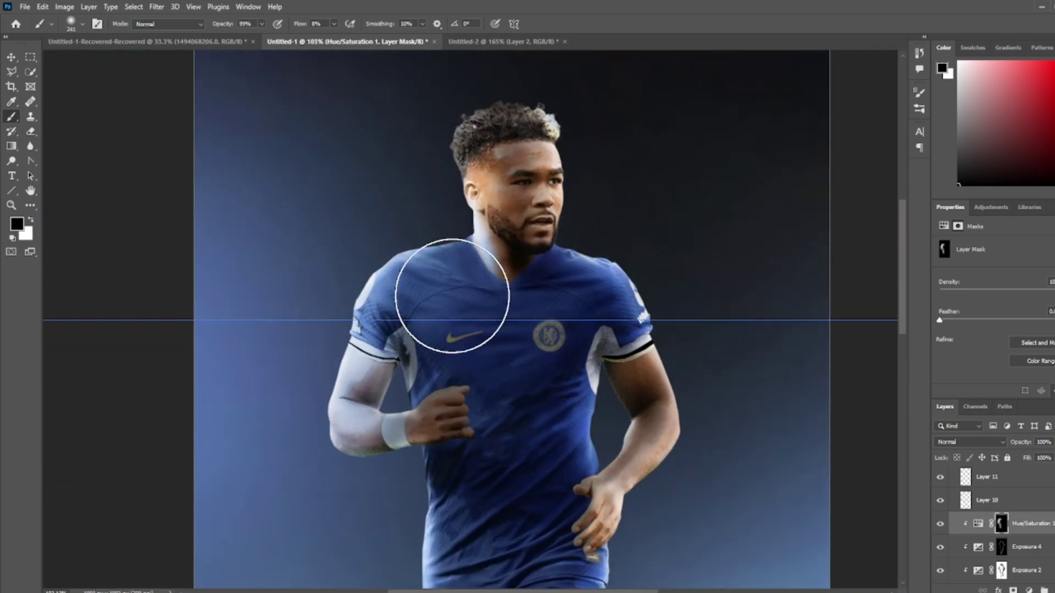
key("bracketleft")
key("bracketleft")
key("bracketleft")
scroll(437, 92, "up", 4)
mouse_move(983, 477)
left_mouse_down()
mouse_move(1052, 497)
mouse_move(1022, 497)
left_mouse_up()
Step: Paint white on the tint mask along the player's skin edges with a 9 px soft brush
key("bracketleft")
key("bracketleft")
key("bracketleft")
key("x")
scroll(423, 301, "up", 2)
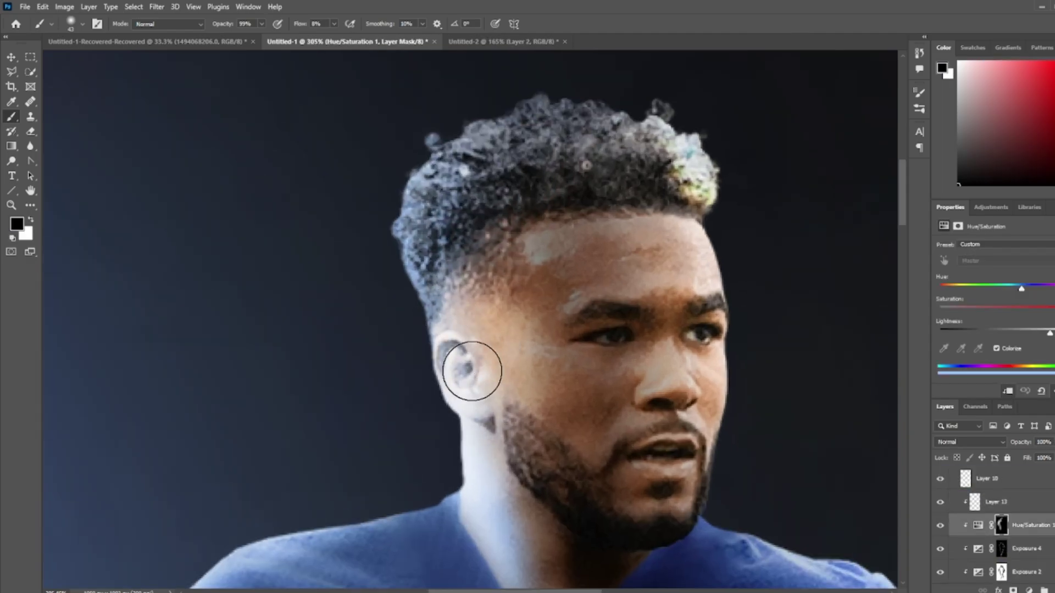
scroll(466, 369, "up", 1)
left_click_drag(516, 234, 572, 379)
scroll(629, 397, "down", 2)
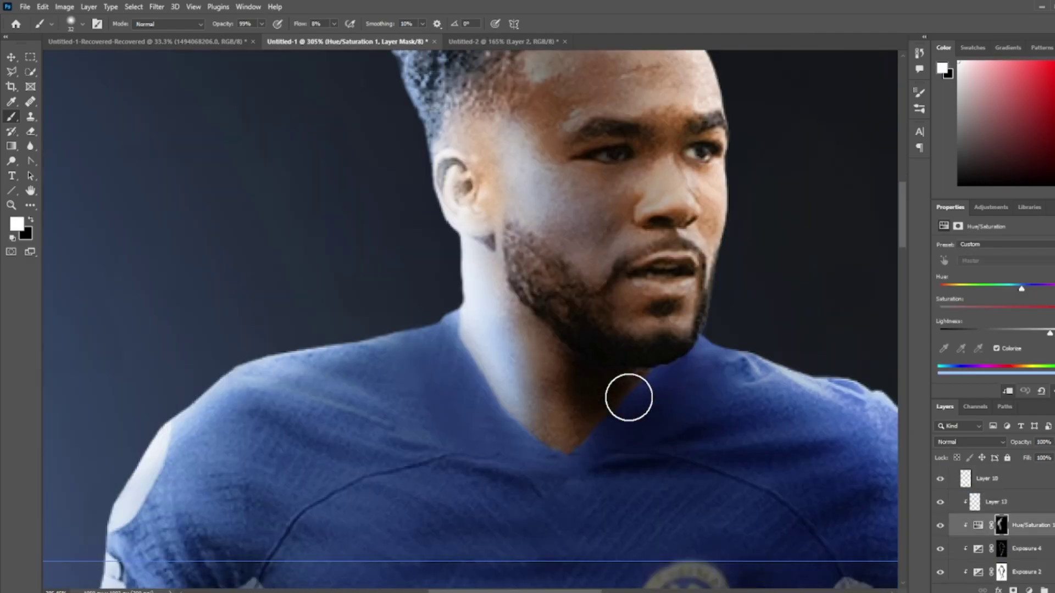
scroll(652, 297, "up", 3)
key("bracketleft")
key("bracketleft")
key("bracketleft")
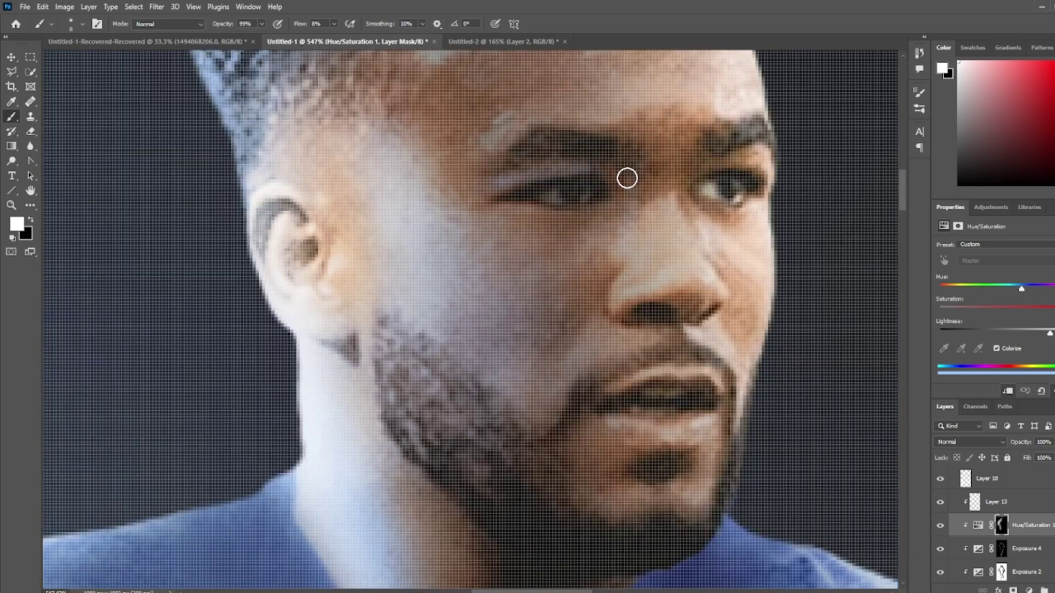
scroll(570, 343, "down", 2)
scroll(538, 306, "down", 4)
scroll(652, 285, "up", 4)
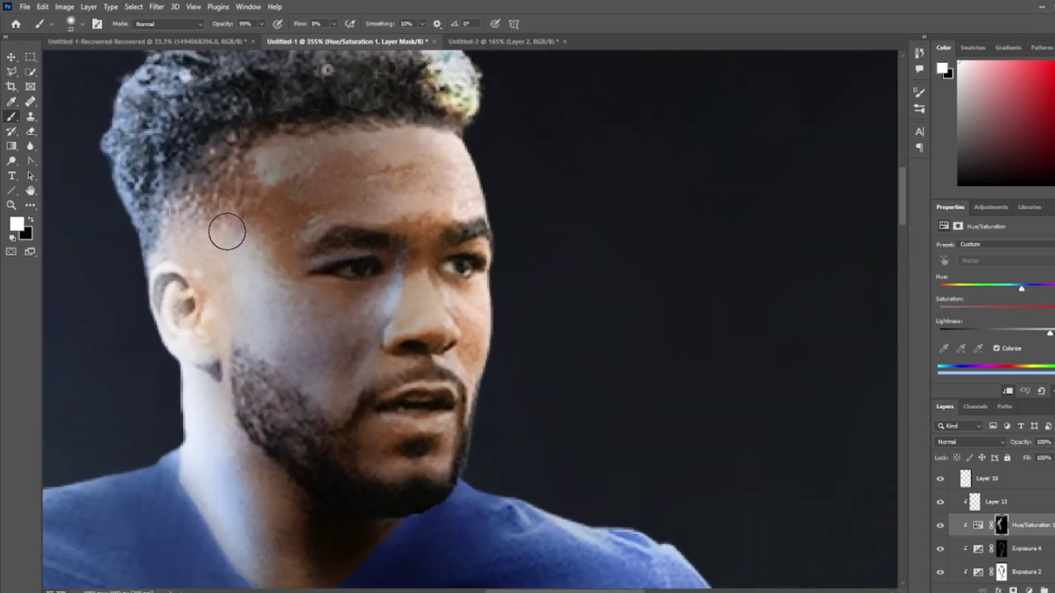
right_click(338, 96)
key("Escape")
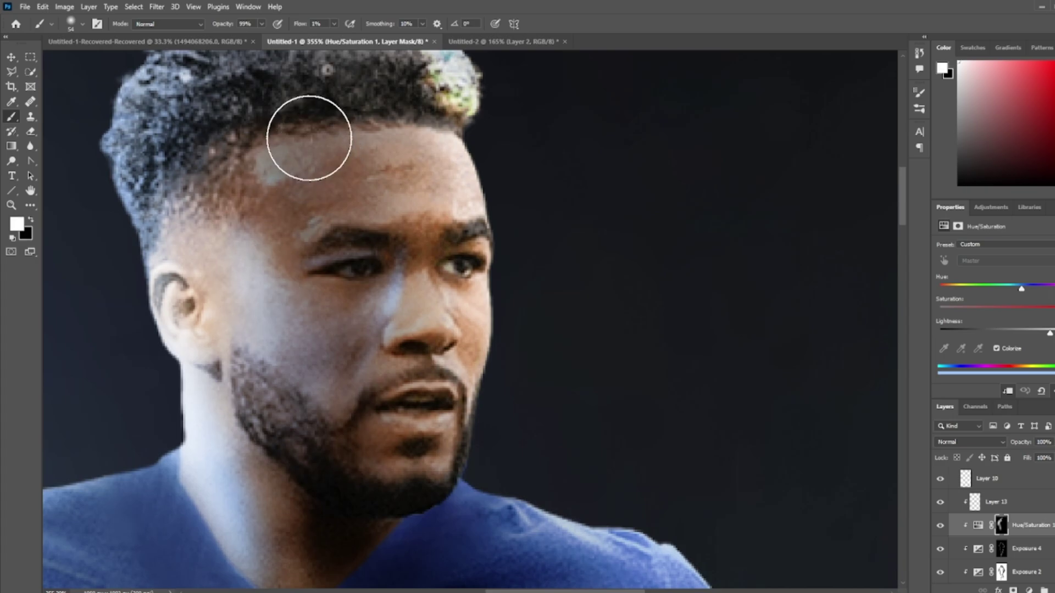
Step: Lower the tint's Lightness slightly and refine the rim-light mask in white and black
scroll(486, 327, "down", 4)
scroll(485, 327, "up", 3)
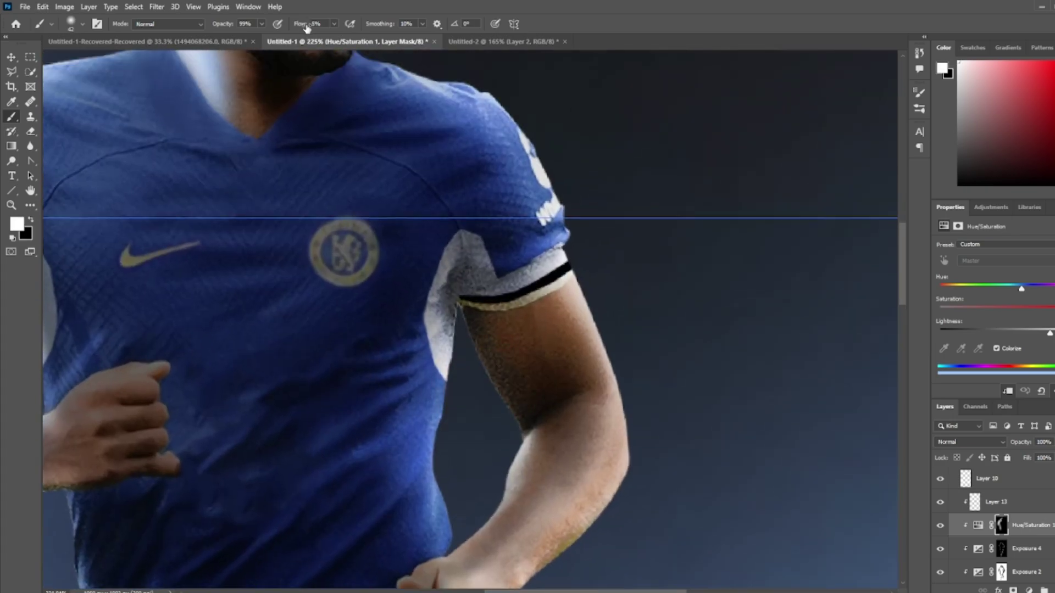
scroll(211, 240, "up", 5)
scroll(211, 240, "up", 3)
scroll(207, 290, "down", 2)
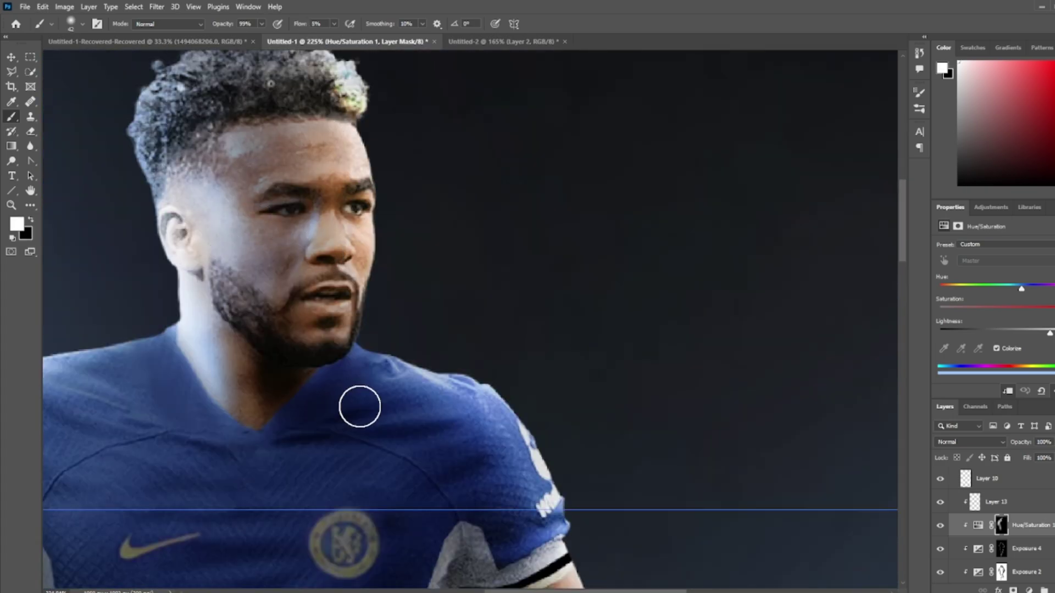
scroll(359, 407, "down", 5)
scroll(575, 308, "up", 2)
scroll(595, 342, "down", 2)
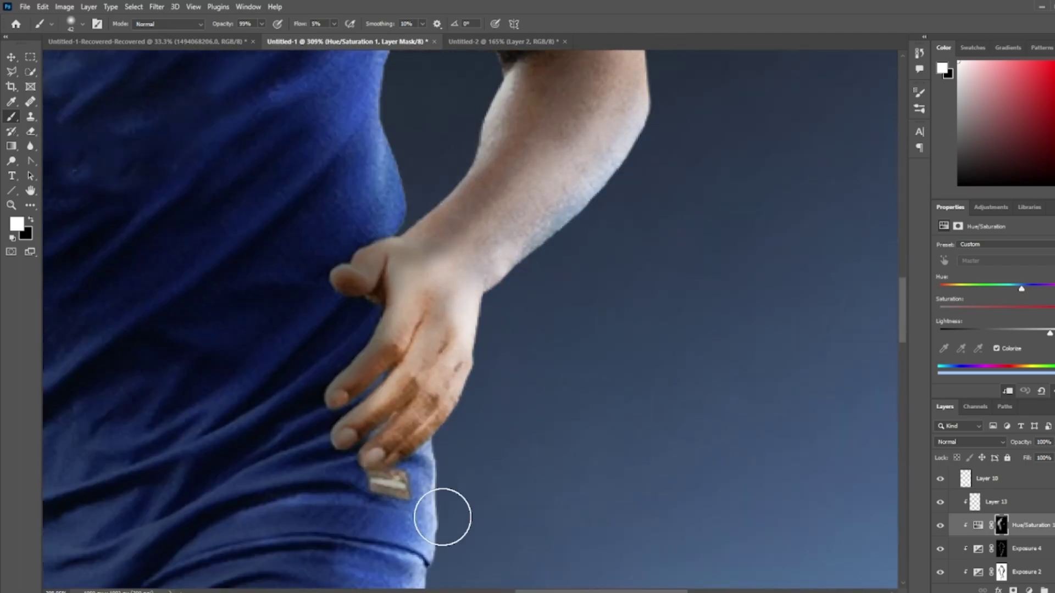
scroll(442, 517, "down", 5)
scroll(391, 352, "down", 3)
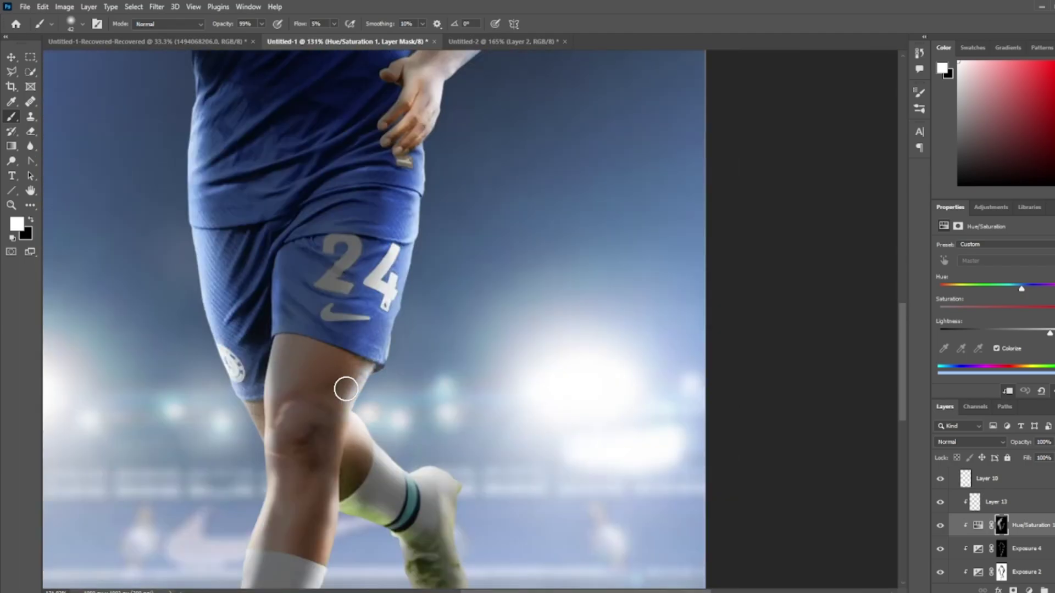
scroll(345, 390, "up", 5)
scroll(403, 226, "up", 3)
key("x")
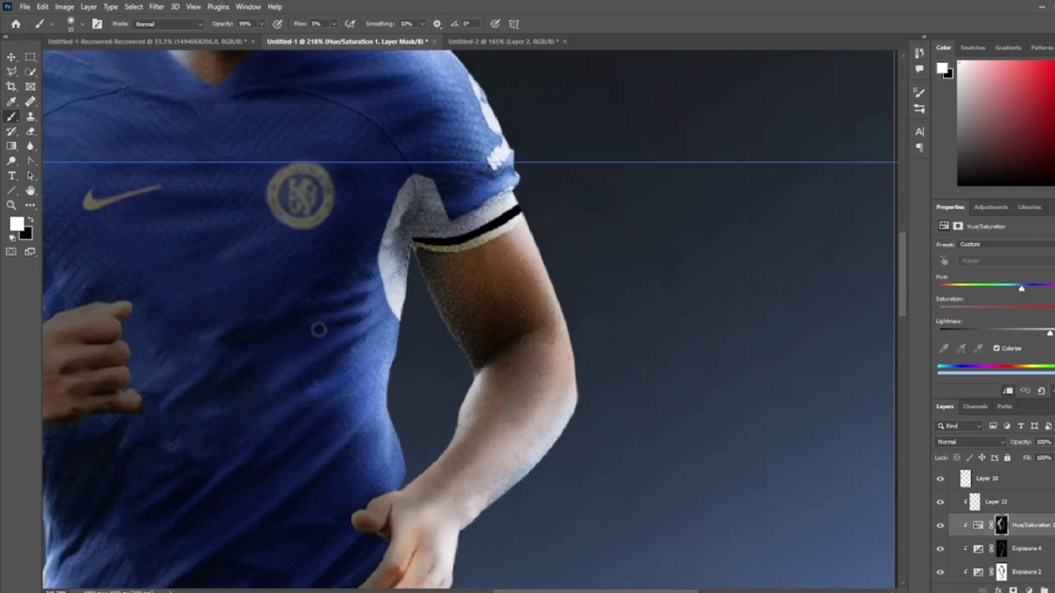
scroll(411, 281, "down", 3)
scroll(410, 281, "down", 2)
mouse_move(1049, 332)
left_mouse_down()
mouse_move(1016, 329)
mouse_move(1034, 331)
left_mouse_up()
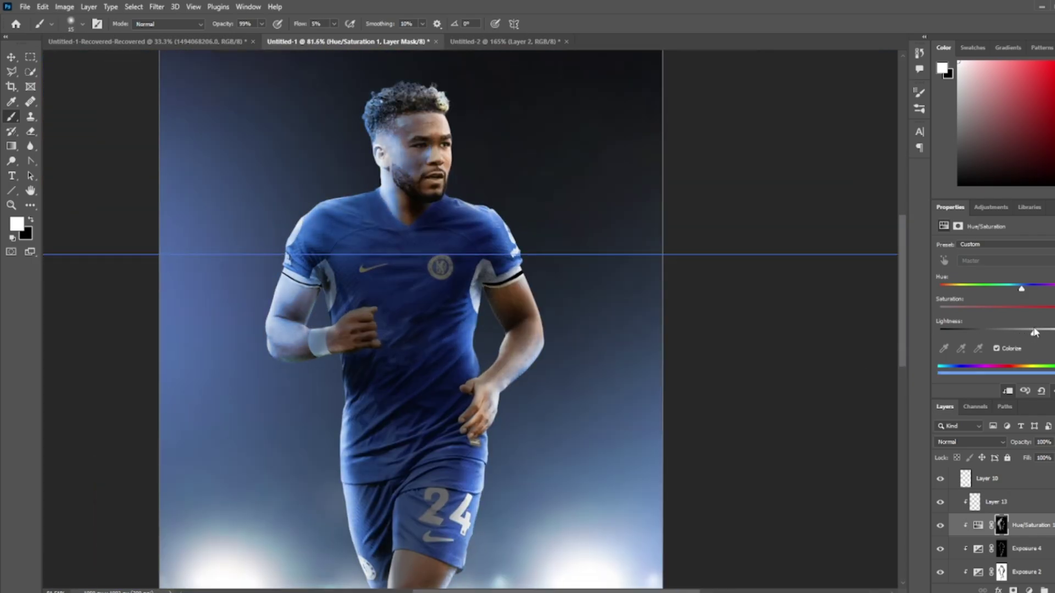
scroll(471, 259, "up", 3)
scroll(338, 290, "up", 2)
key("x")
scroll(348, 281, "left", 3)
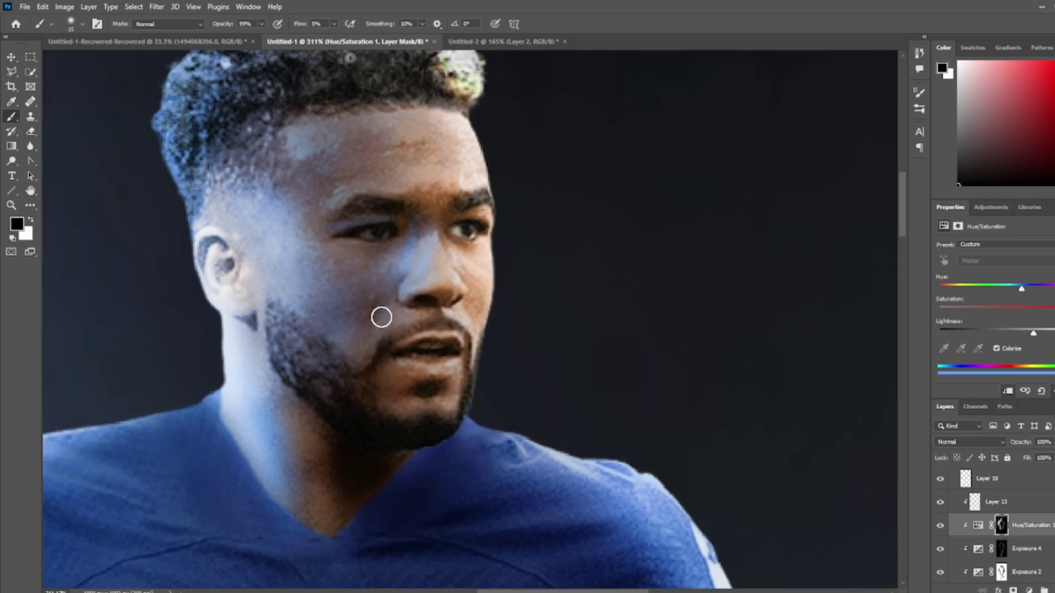
scroll(354, 255, "down", 5)
scroll(372, 332, "down", 2)
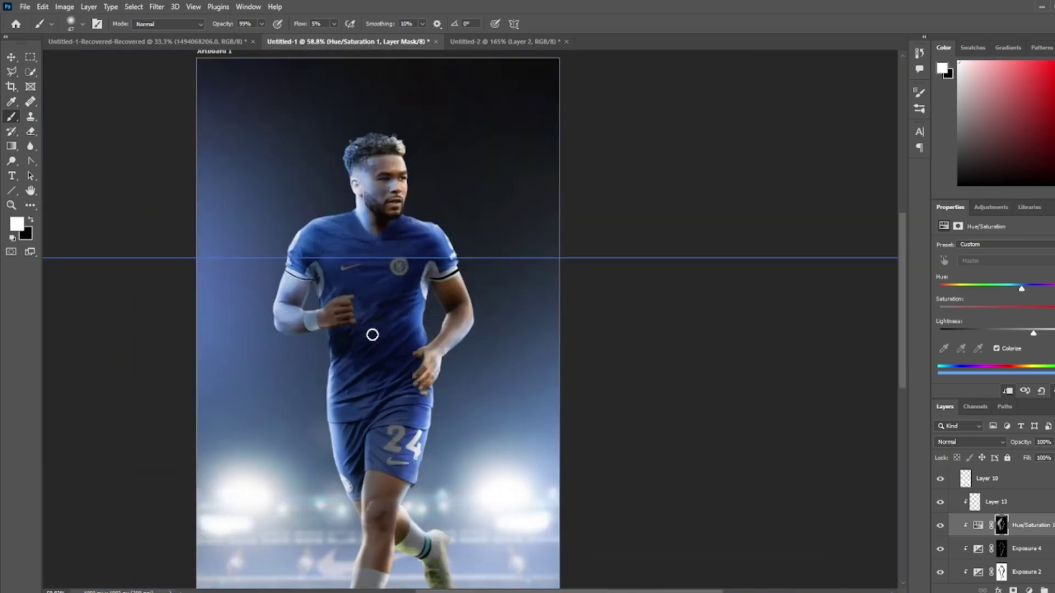
scroll(372, 331, "down", 2)
Step: Rotate the dust particle image 90° and scale it to fill the artboard
left_click(312, 24)
type("90")
left_click_drag(498, 317, 517, 330)
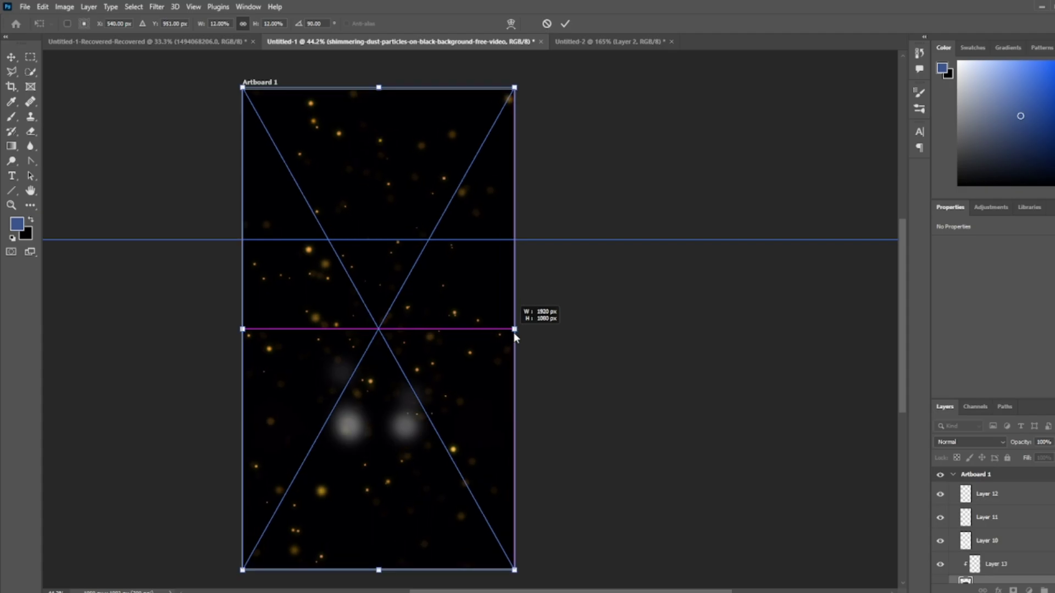
key("Return")
Step: Move the particle layer to the top, blend it Linear Dodge (Add), and whiten it via Hue/Saturation
key("b")
mouse_move(1011, 526)
left_mouse_down()
mouse_move(1023, 474)
mouse_move(1017, 489)
left_mouse_up()
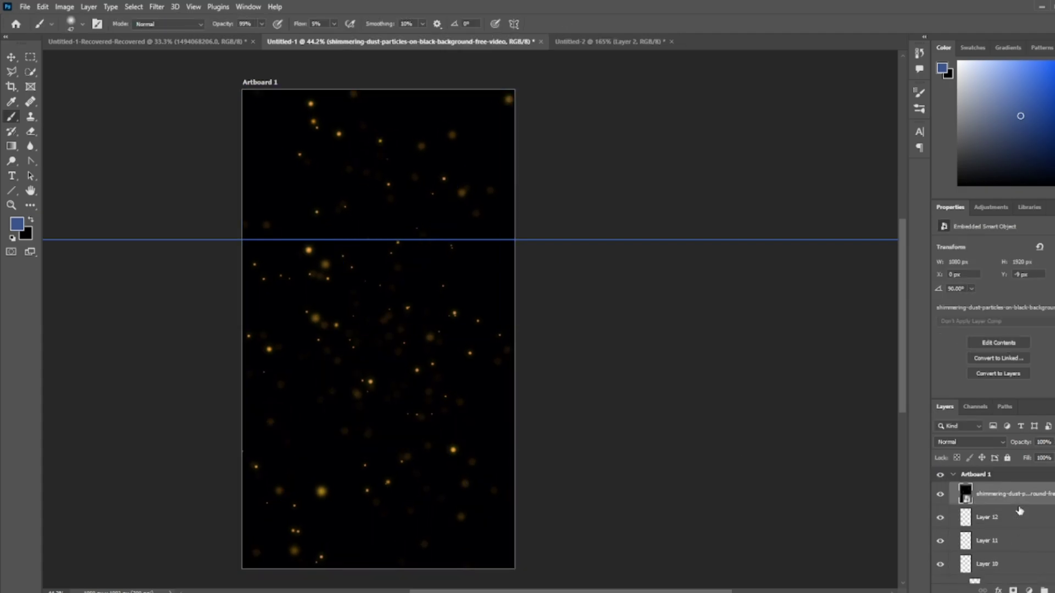
left_click(970, 442)
left_click(989, 427)
key("ctrl+u")
key("Return")
Step: Erase the particles off the player's chest and body, with the eraser set to 47
key("e")
scroll(317, 278, "up", 2)
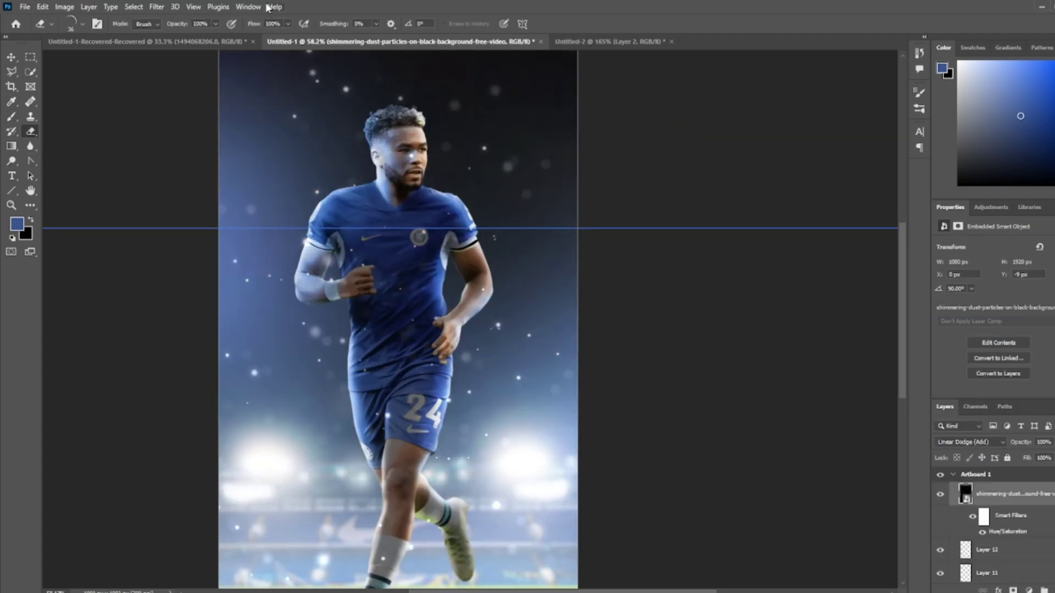
right_click(434, 159)
key("Return")
scroll(498, 229, "up", 3)
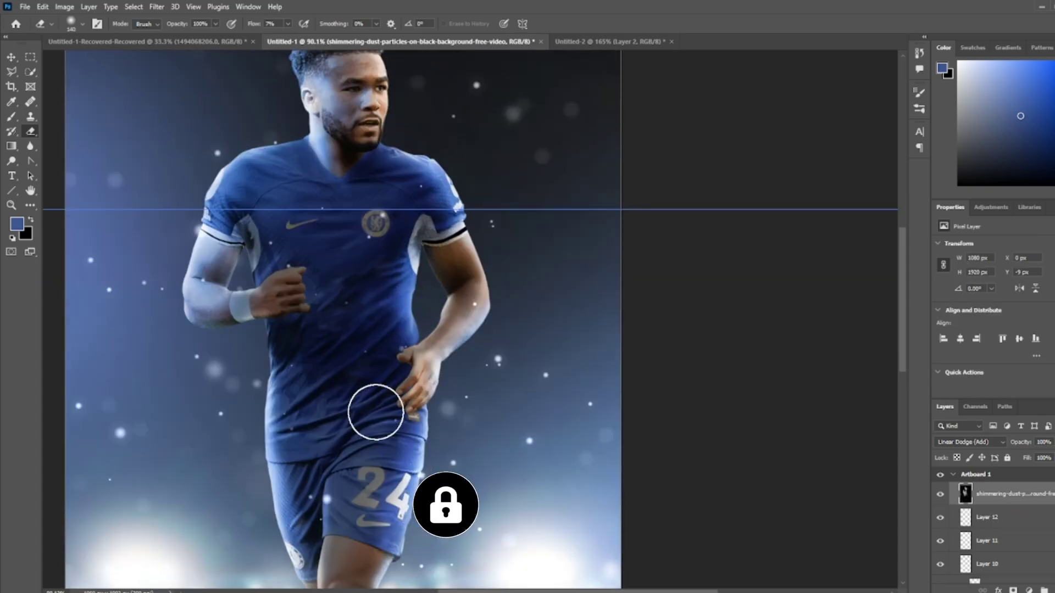
left_click_drag(267, 394, 403, 533)
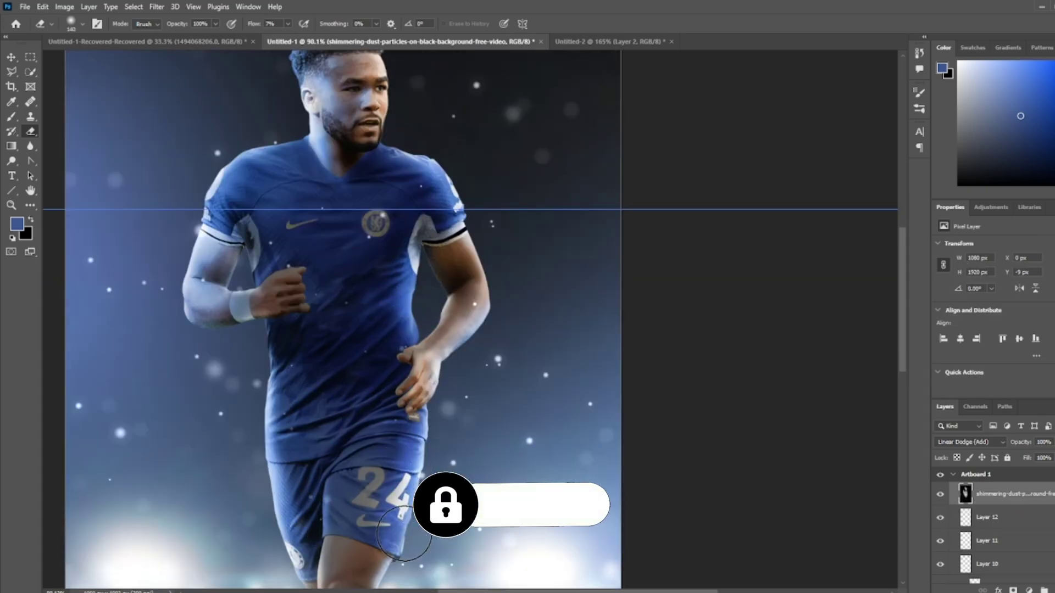
scroll(404, 533, "down", 3)
scroll(398, 439, "down", 2)
scroll(395, 440, "down", 2)
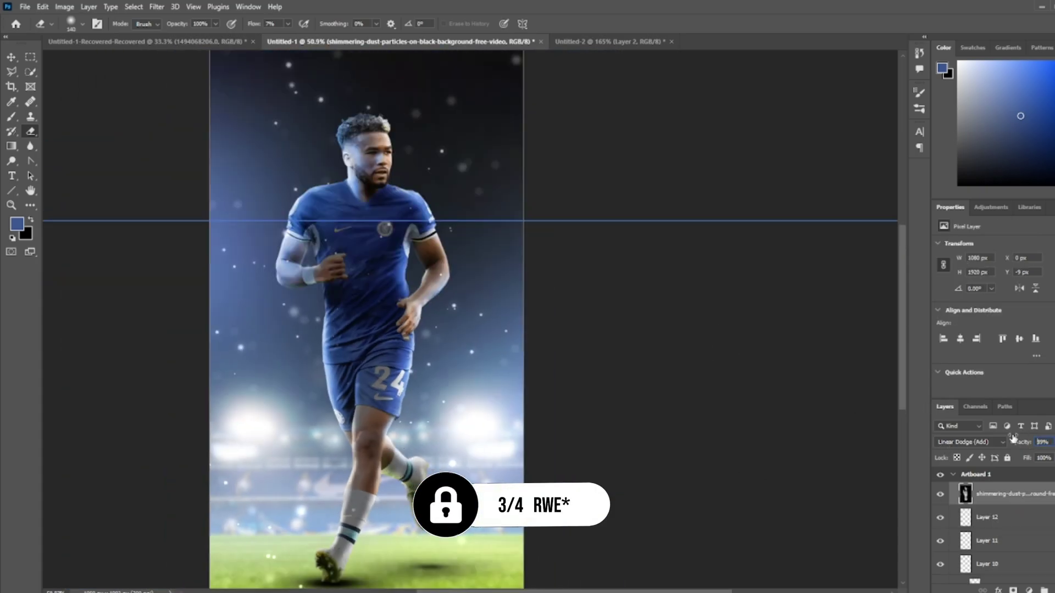
type("47")
scroll(619, 377, "down", 1)
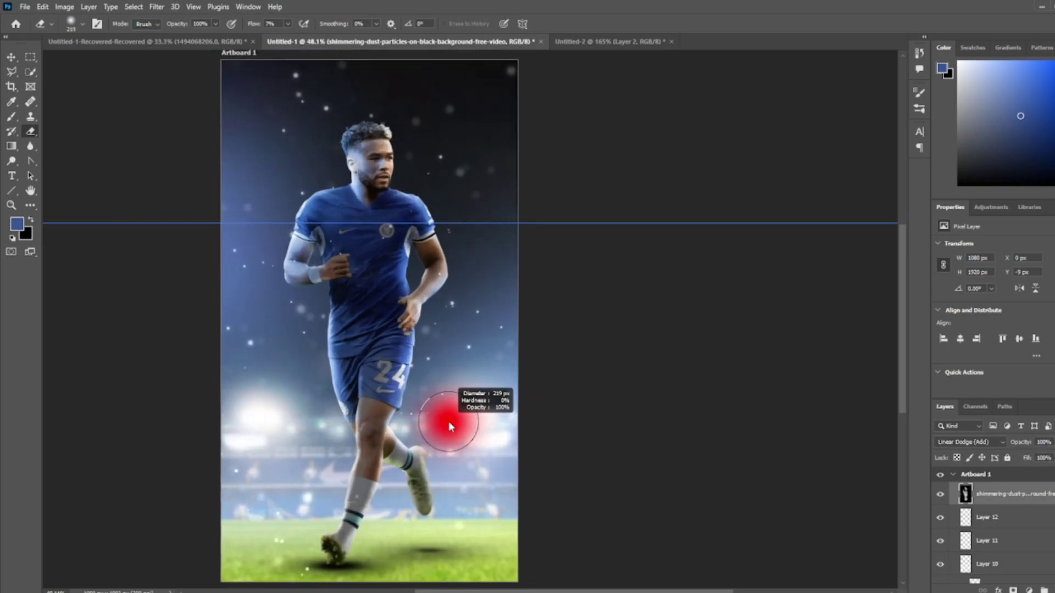
scroll(307, 549, "down", 1)
scroll(391, 557, "up", 5)
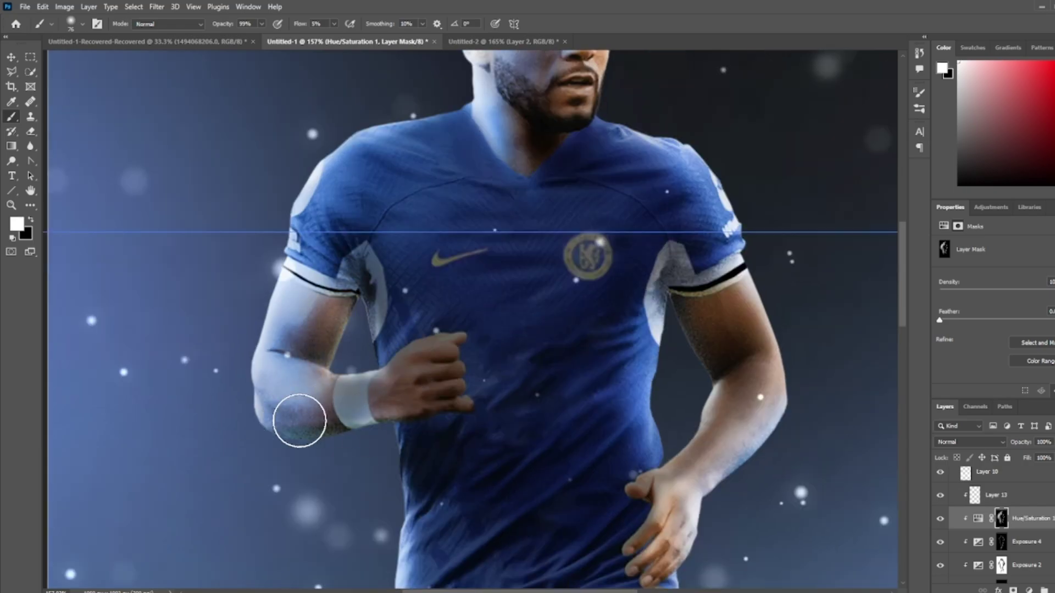
scroll(429, 477, "down", 2)
Step: Paint white on the Hue/Saturation mask to reveal the tint over the player's arms
key("x")
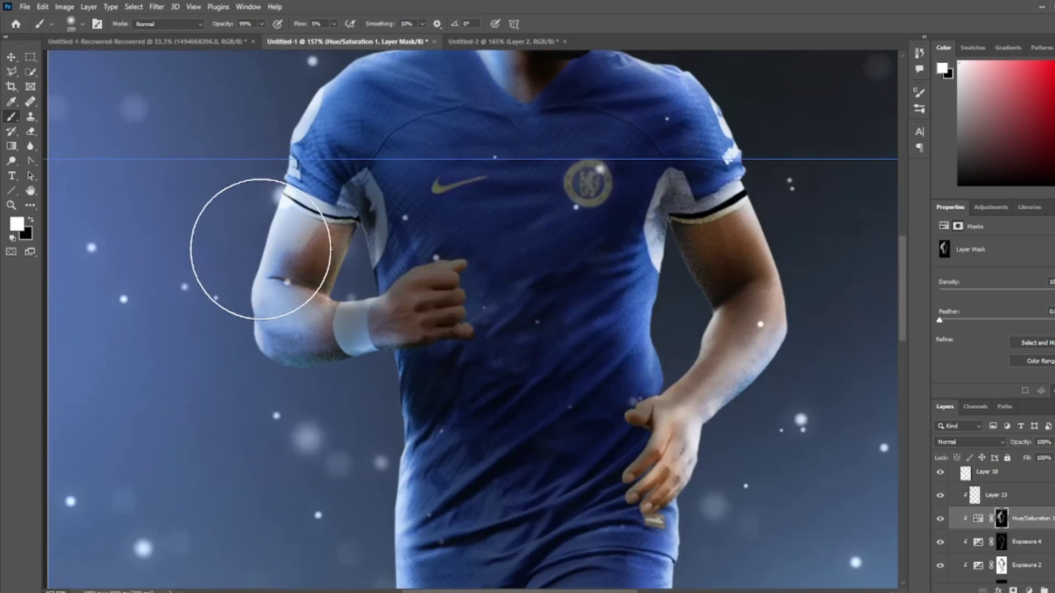
scroll(261, 249, "down", 5)
scroll(420, 538, "down", 5)
scroll(419, 537, "down", 5)
scroll(795, 308, "up", 5)
key("x")
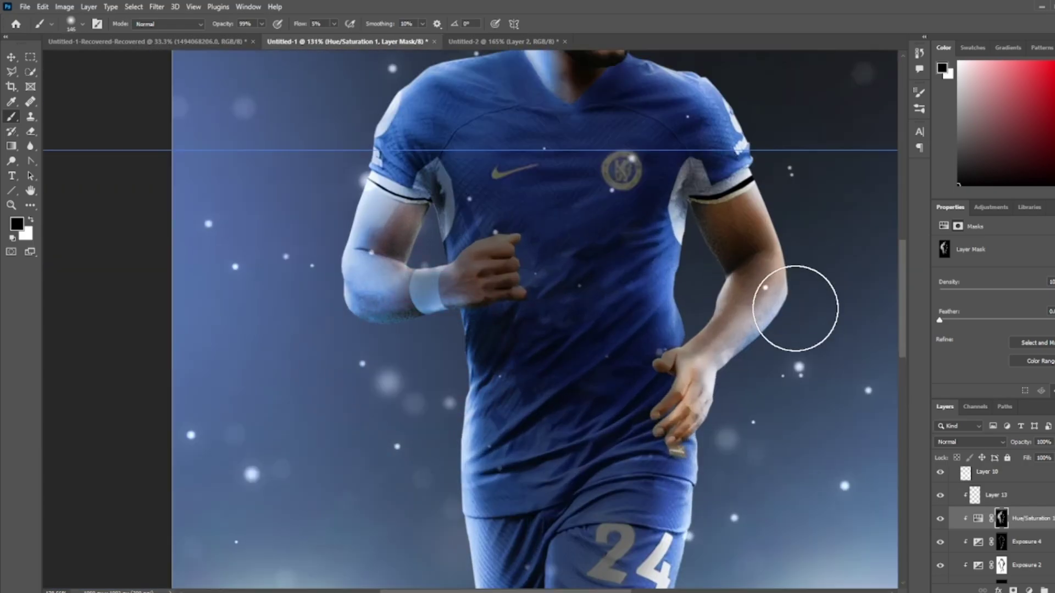
key("x")
scroll(724, 261, "down", 3)
key("x")
scroll(759, 325, "down", 3)
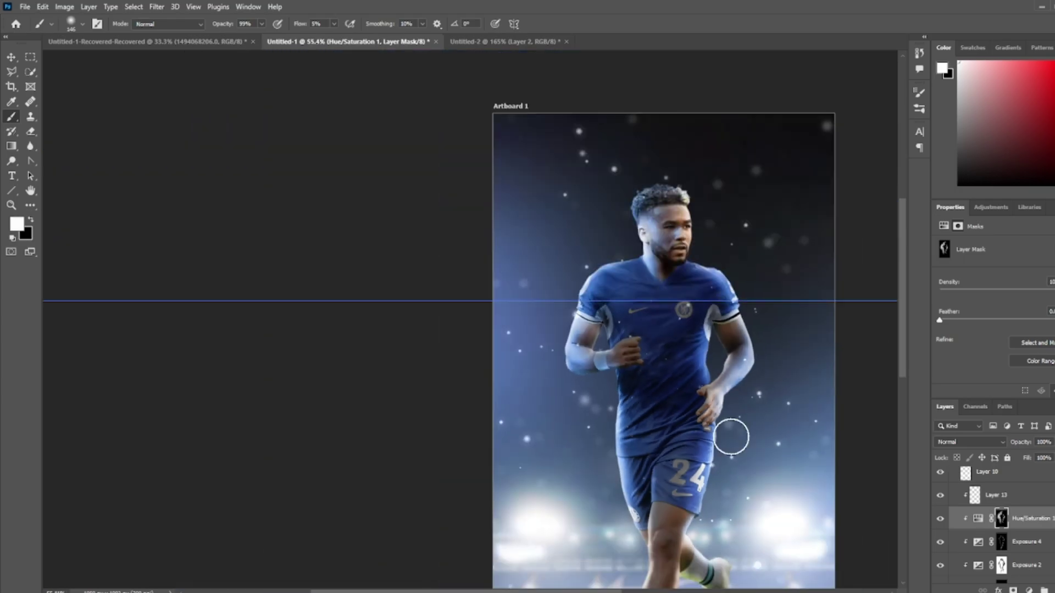
Step: Push the Hue/Saturation Lightness to maximum to brighten the arms and hands
left_click(970, 442)
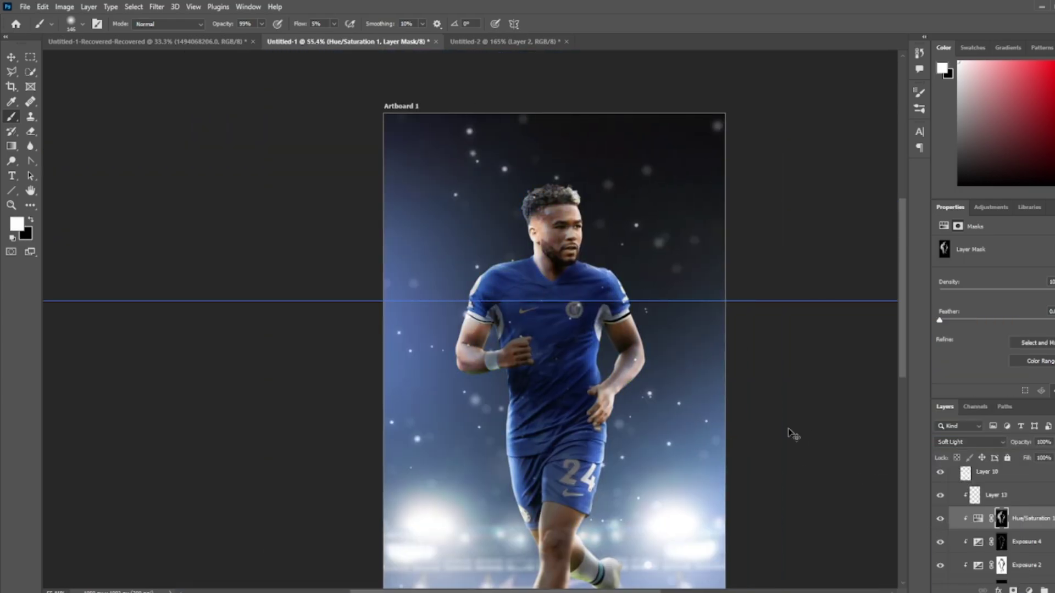
scroll(791, 433, "up", 3)
mouse_move(1036, 334)
left_mouse_down()
mouse_move(1053, 333)
mouse_move(1035, 333)
left_mouse_up()
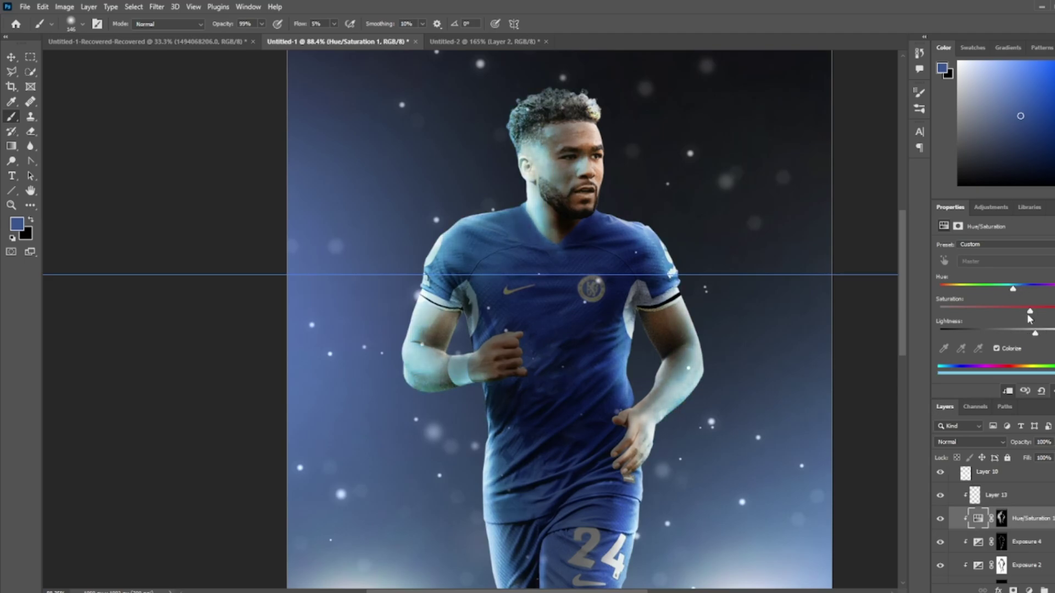
scroll(715, 436, "up", 3)
left_click(1001, 518)
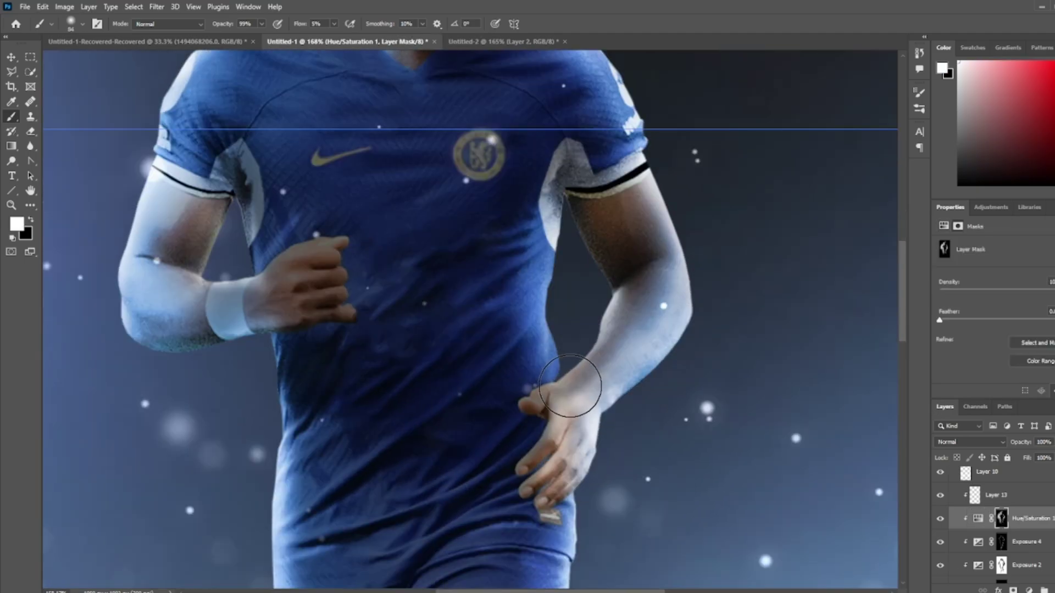
scroll(571, 522, "up", 3)
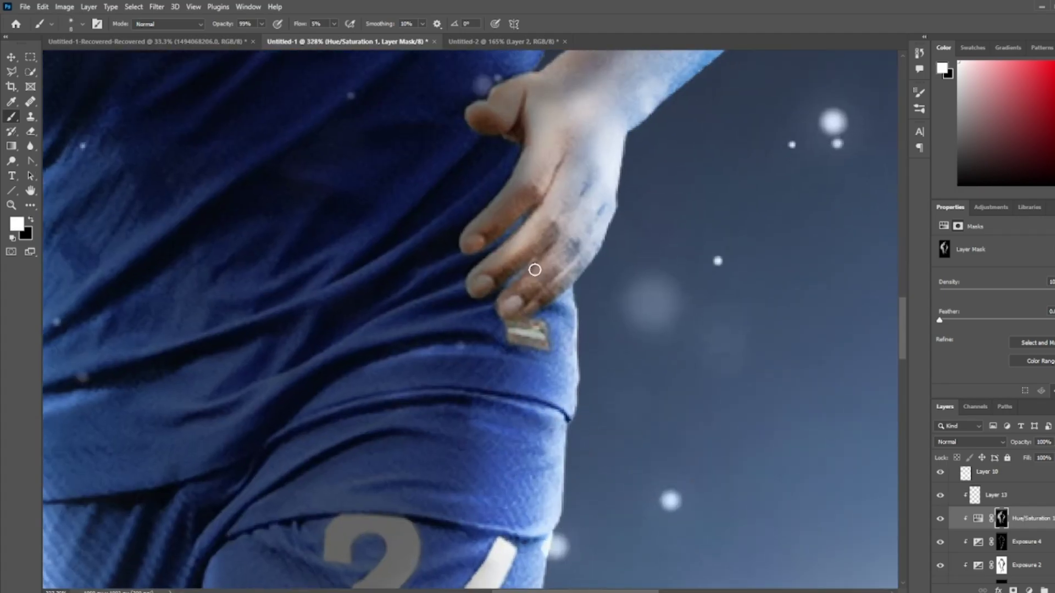
scroll(601, 132, "up", 1)
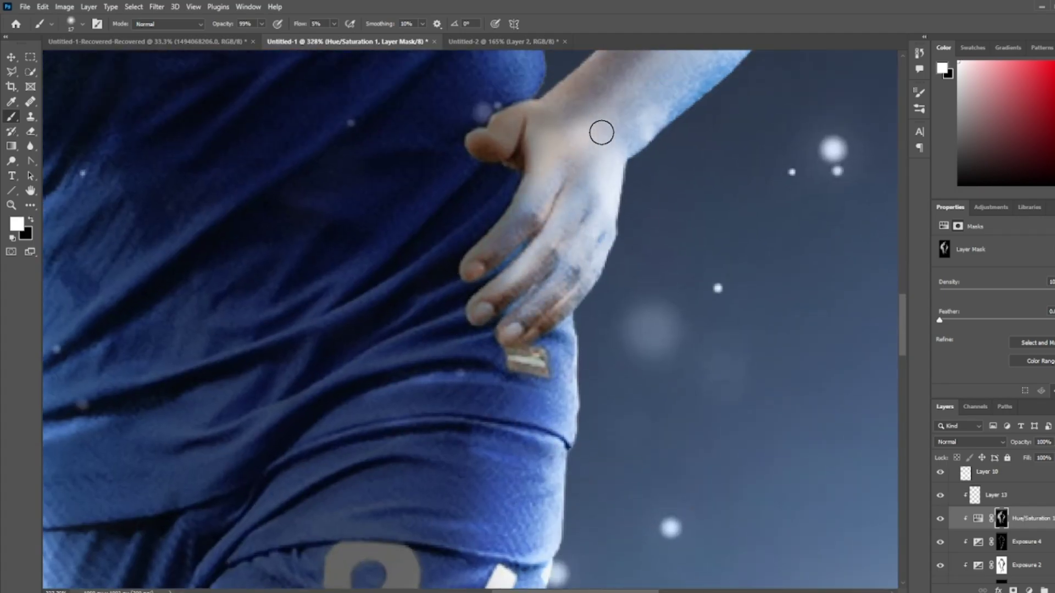
scroll(520, 408, "down", 10)
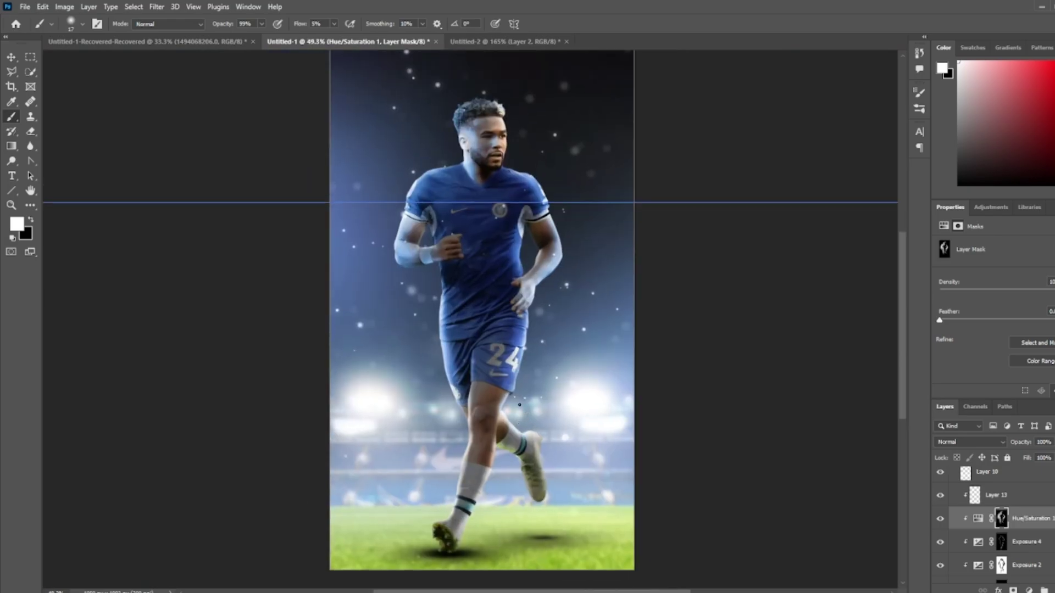
Step: Apply a Motion Blur to the shimmering dust particle layer
key("alt+period")
left_click(156, 7)
left_click(324, 208)
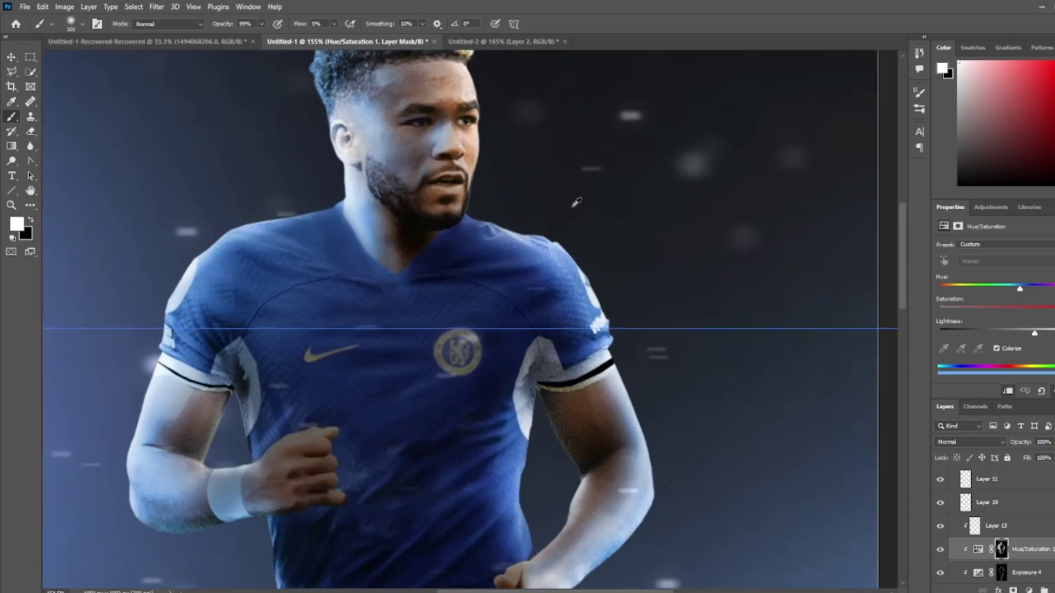
scroll(463, 99, "up", 2)
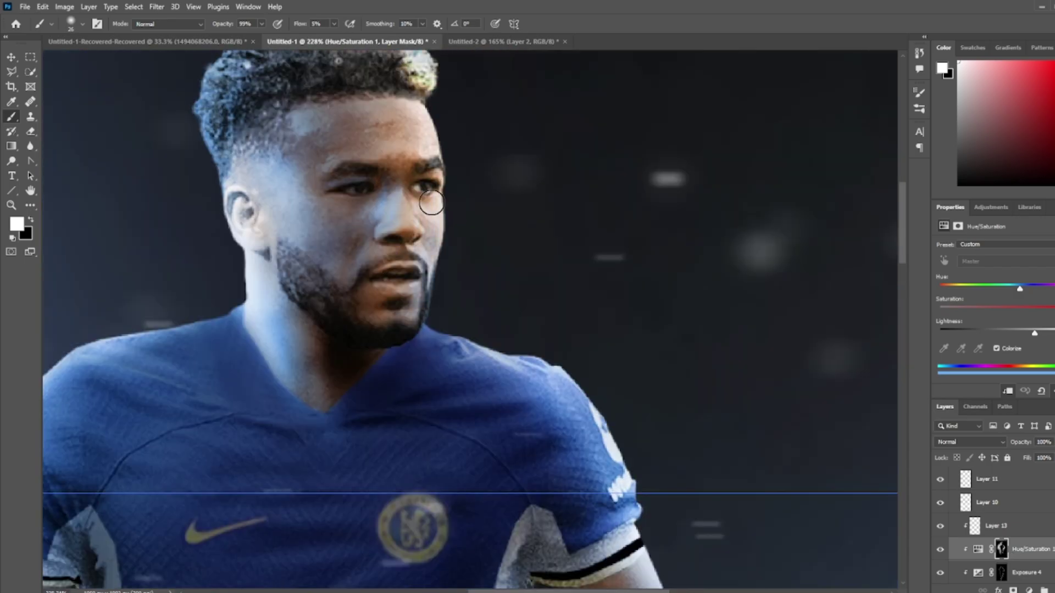
scroll(487, 252, "up", 1)
scroll(456, 329, "down", 2)
scroll(565, 254, "down", 2)
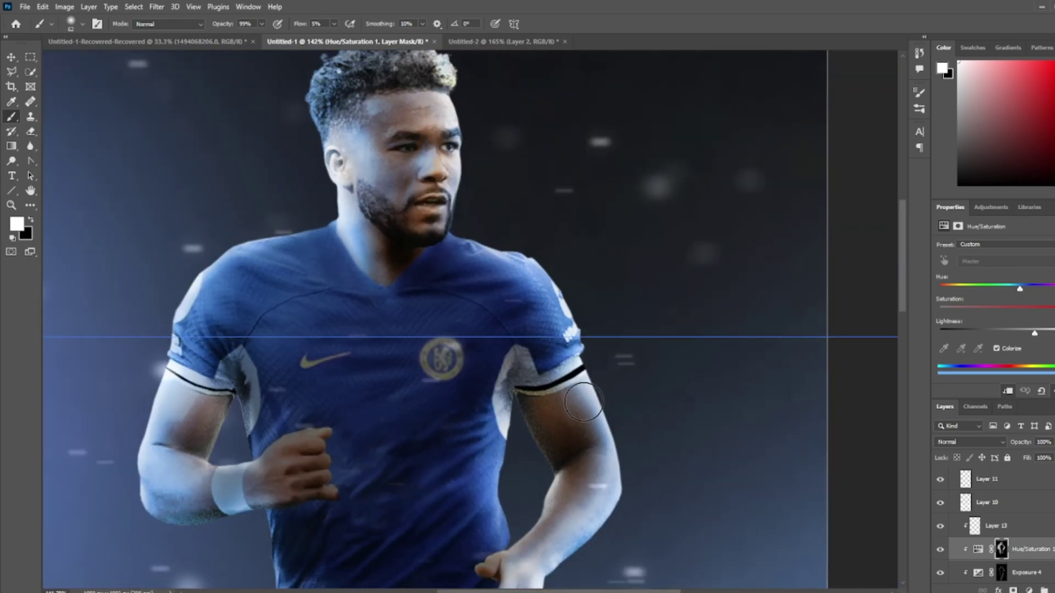
scroll(564, 255, "down", 3)
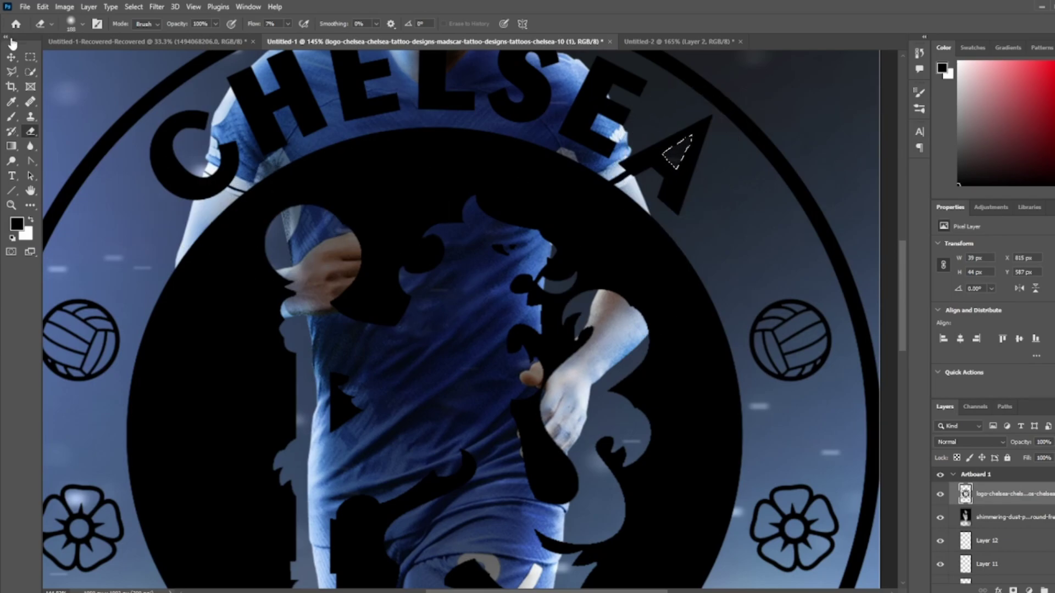
Step: Select the Chelsea crest layer above the dust particles and zoom in on the CLUB lettering
left_click(11, 56)
left_click(211, 131)
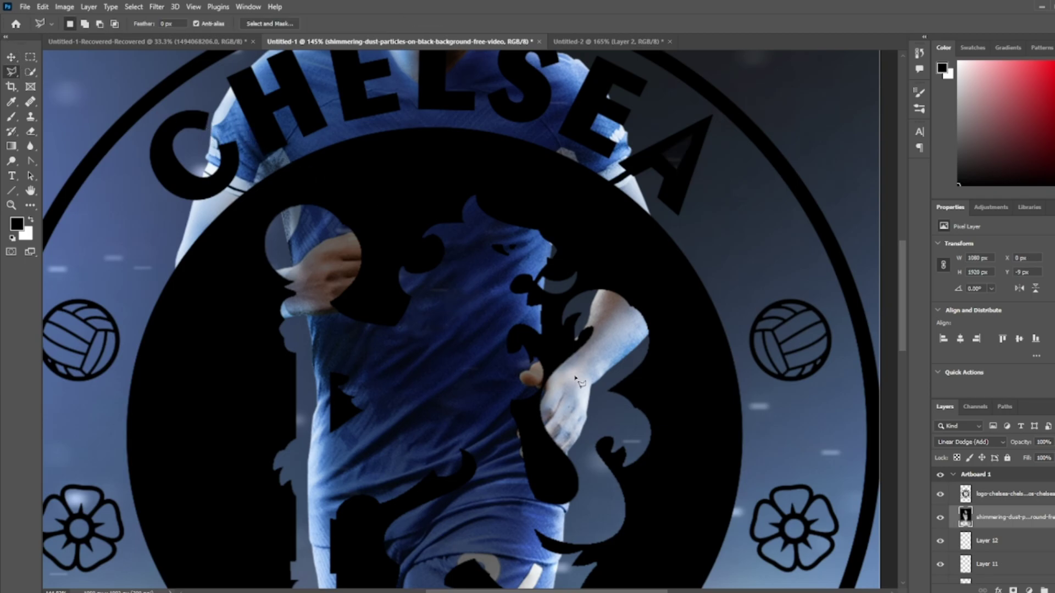
left_click(1036, 476)
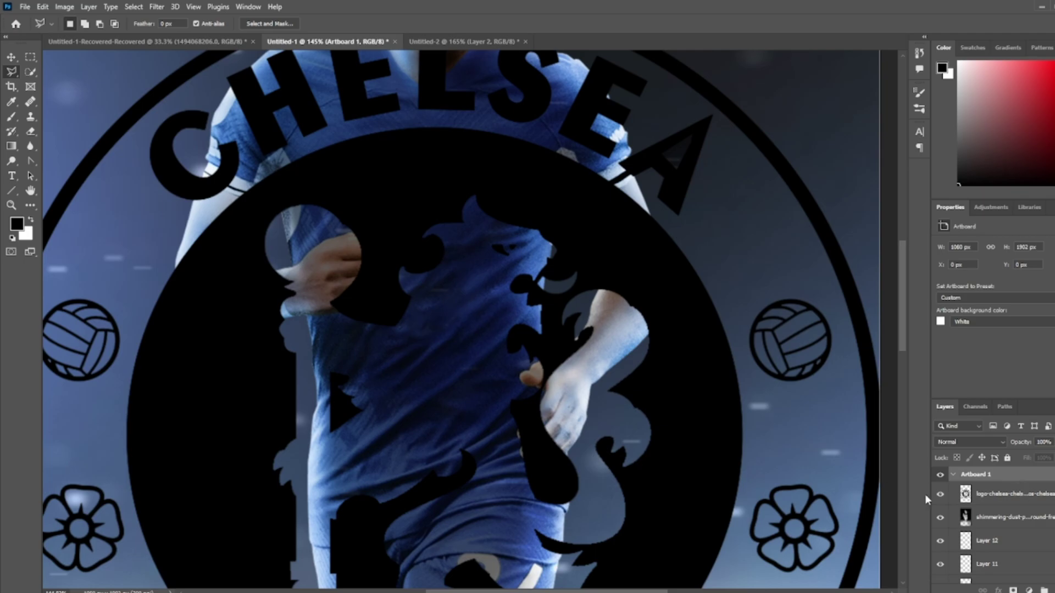
left_click(1011, 493)
scroll(575, 423, "down", 3)
scroll(575, 423, "down", 7)
scroll(659, 358, "up", 2)
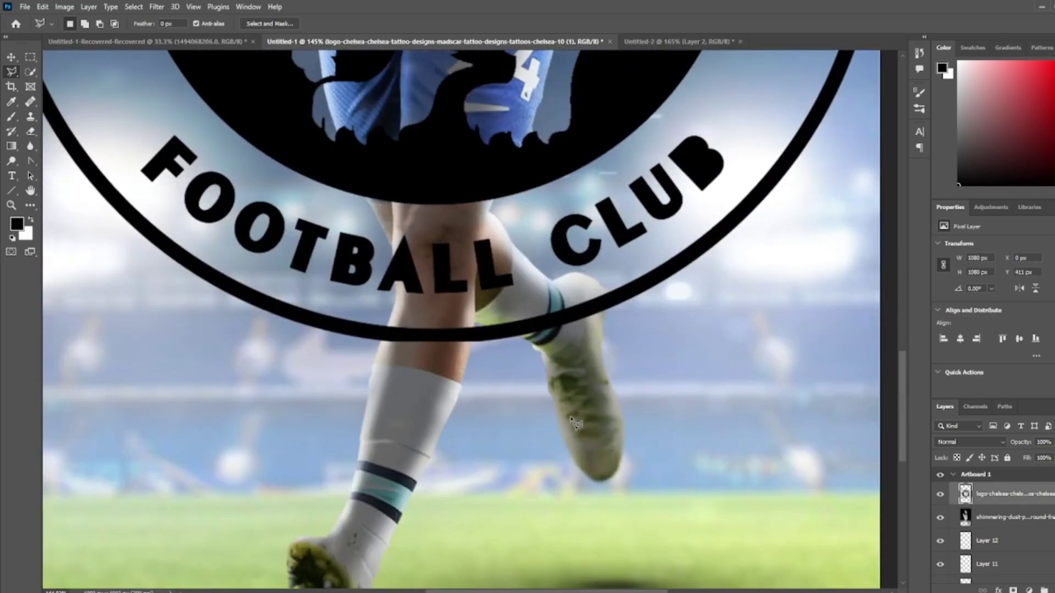
scroll(746, 296, "up", 3)
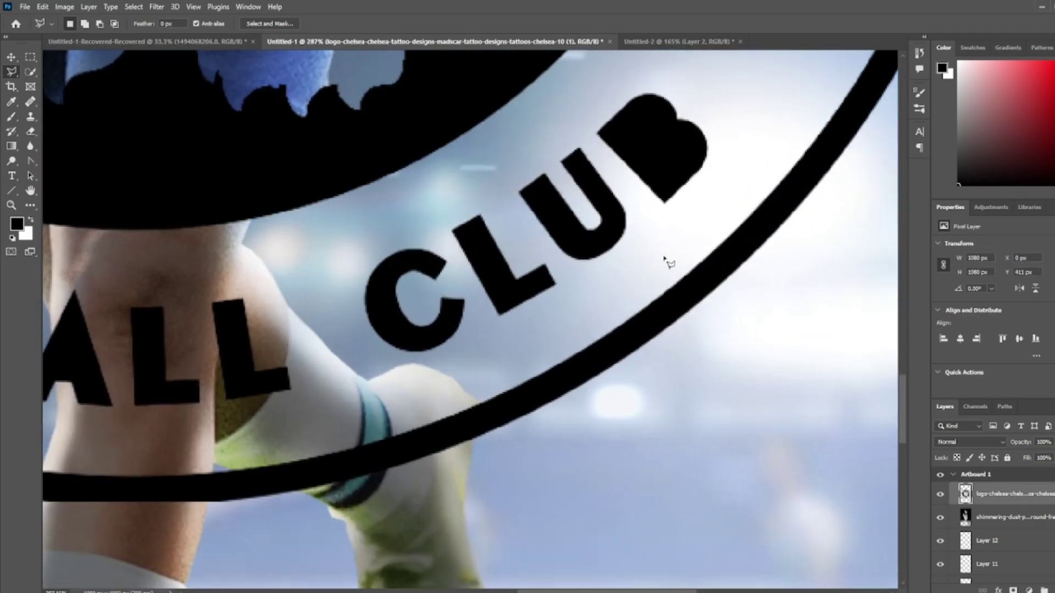
left_click(31, 131)
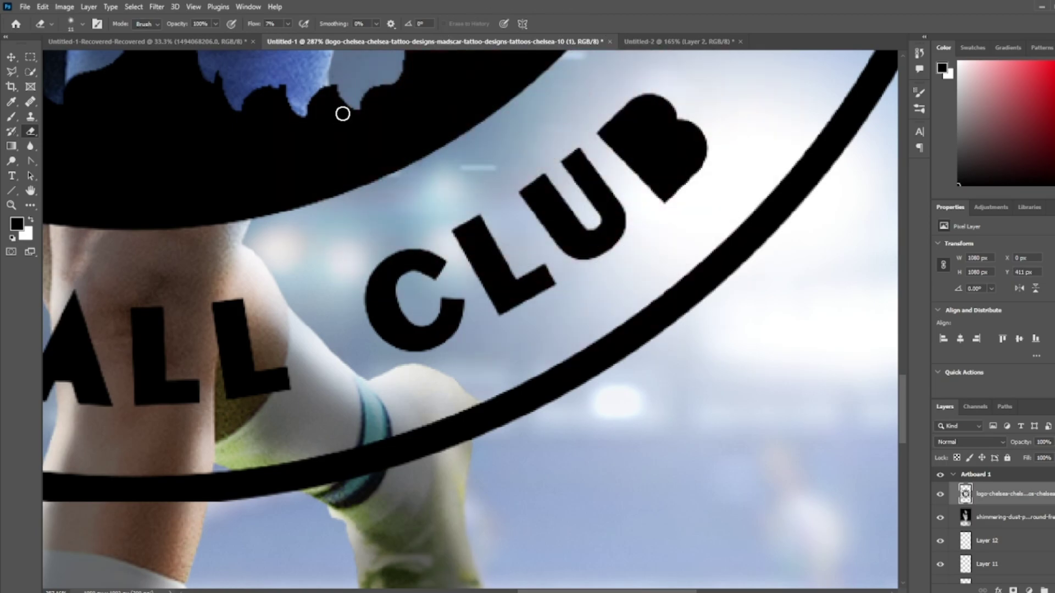
Step: Check the eraser brush settings and toggle the crest layer's visibility to compare
right_click(659, 129)
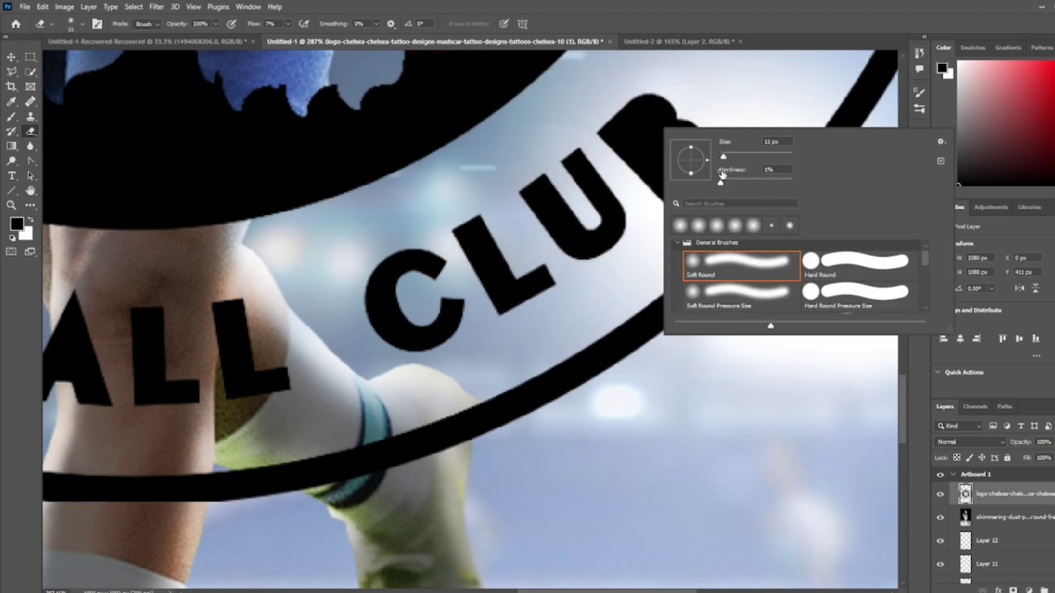
right_click(636, 155, "alt")
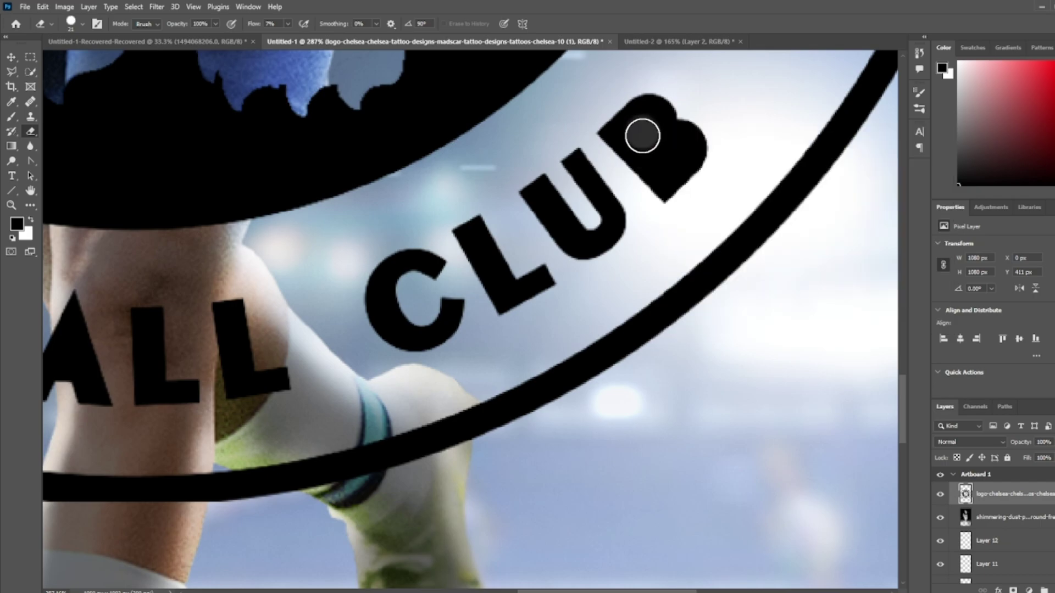
scroll(702, 160, "up", 2)
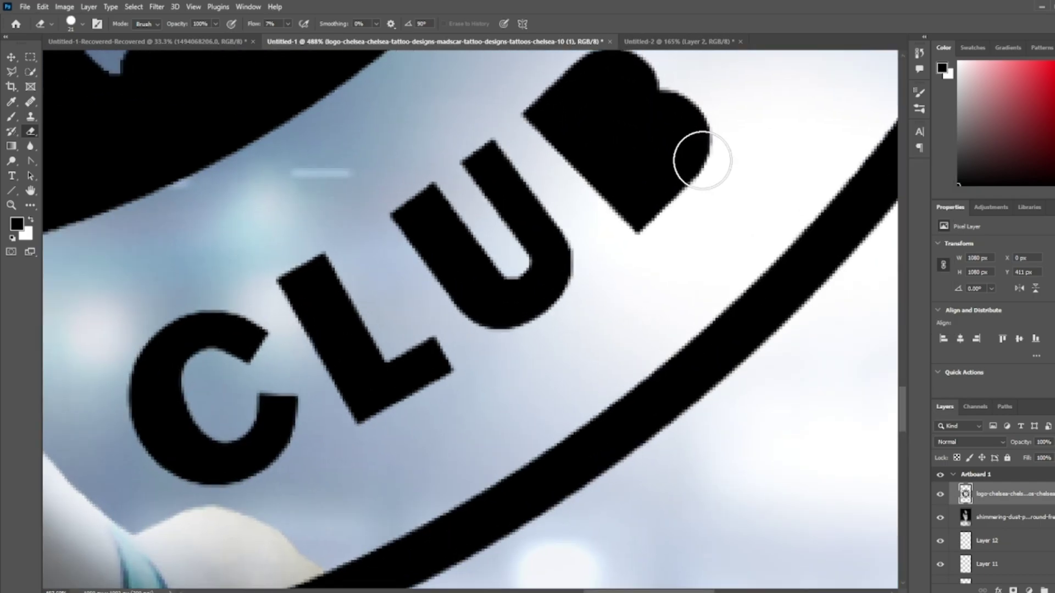
scroll(702, 165, "up", 2)
left_click(940, 494)
right_click(939, 494)
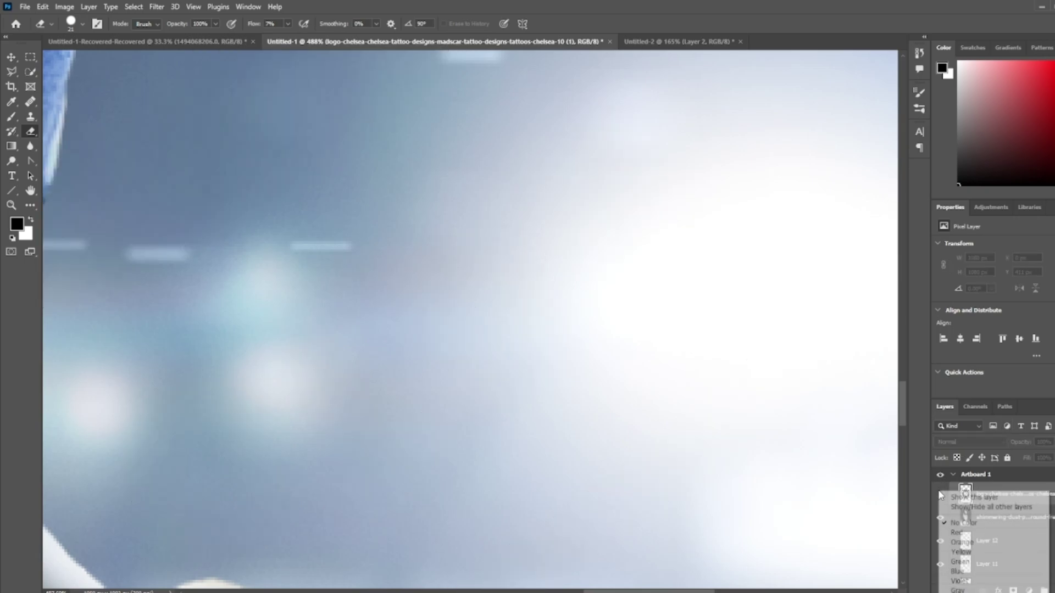
left_click(940, 494)
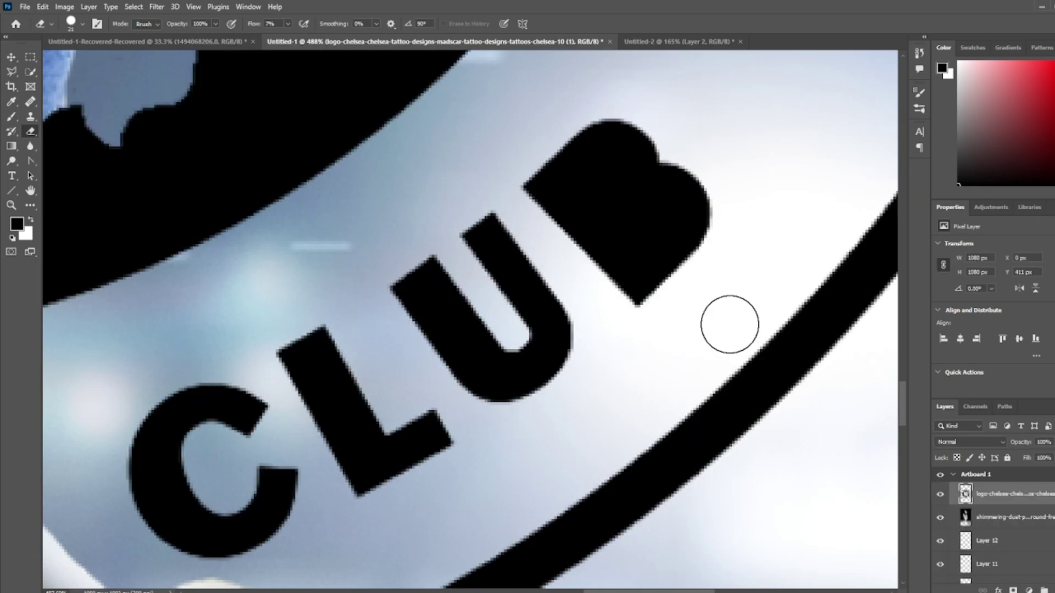
scroll(647, 255, "up", 1)
Step: Erase the B's upper and lower counter holes with a 28 px eraser, undoing misplaced dabs
left_click(607, 220)
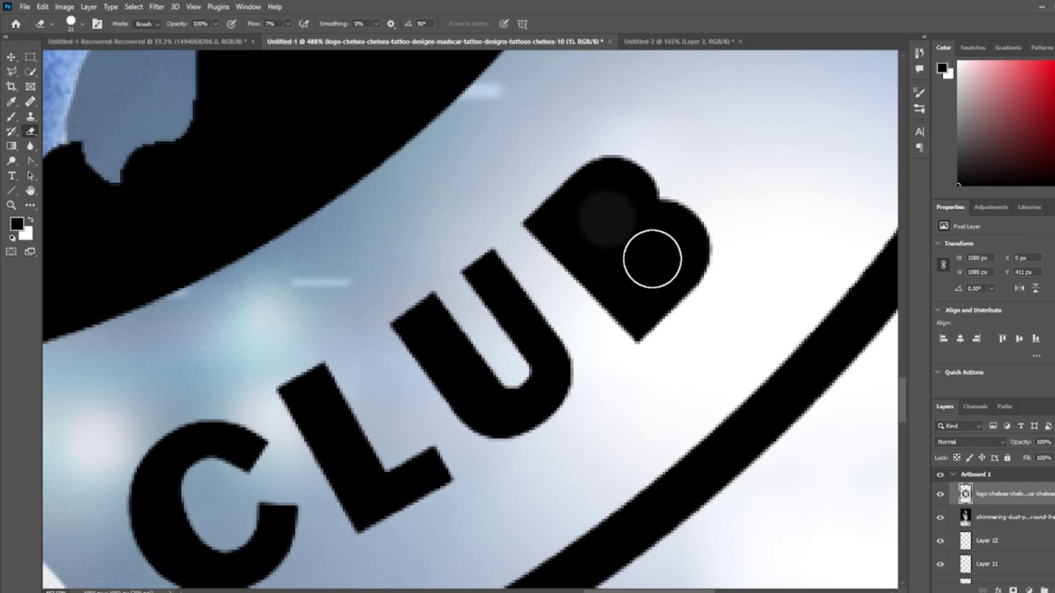
left_click(656, 257)
right_click(536, 380)
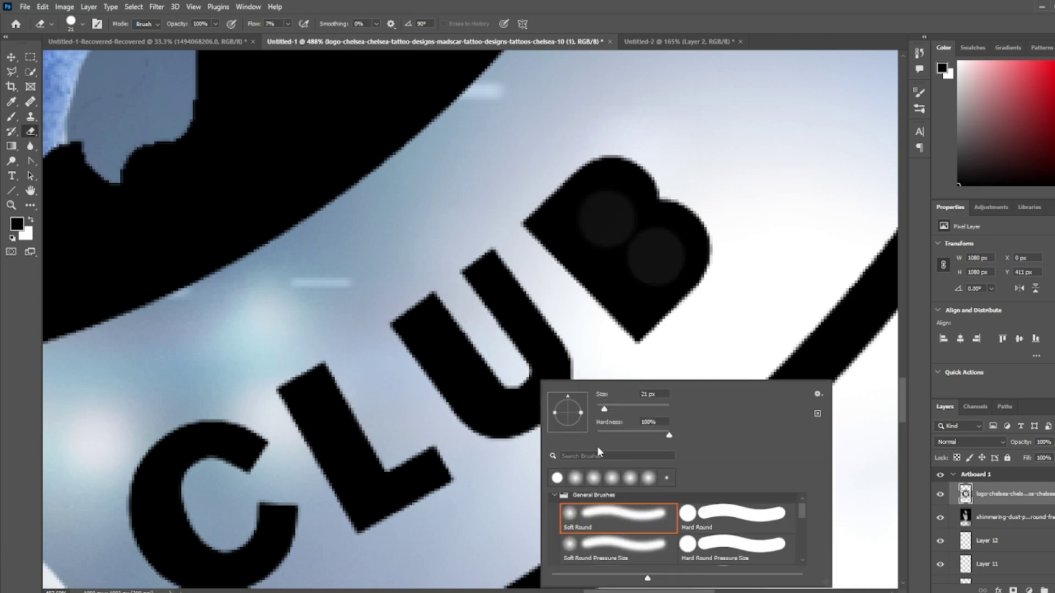
key("ctrl+z")
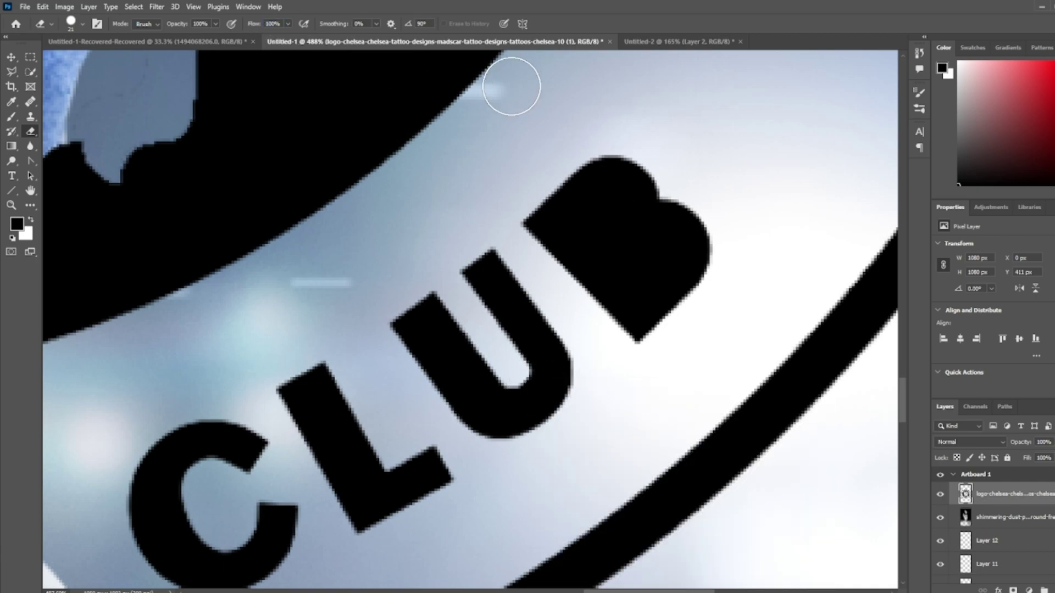
left_click(607, 217)
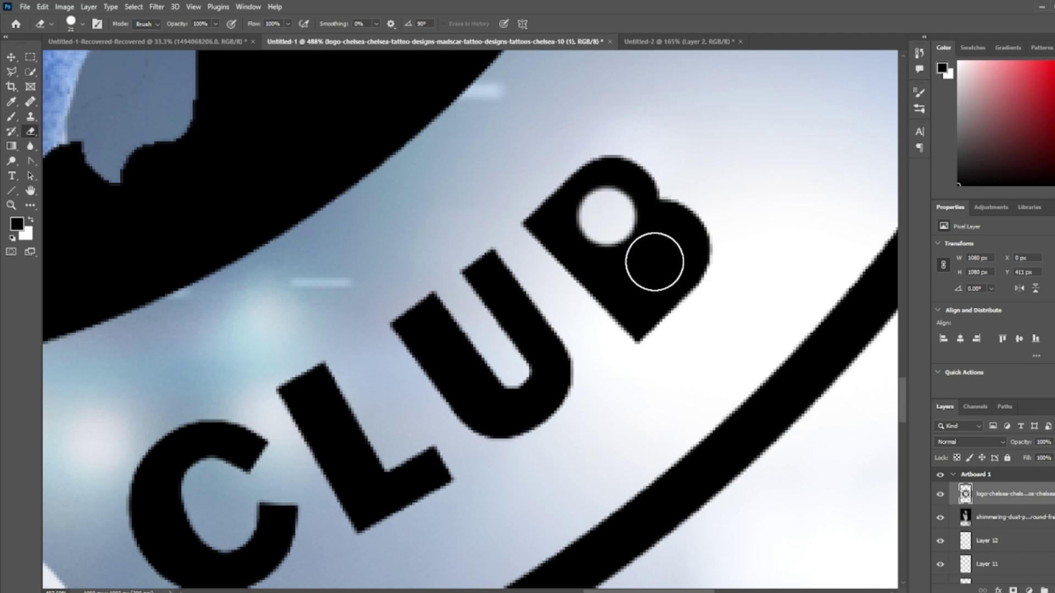
key("ctrl+z")
left_click_drag(605, 218, 613, 215)
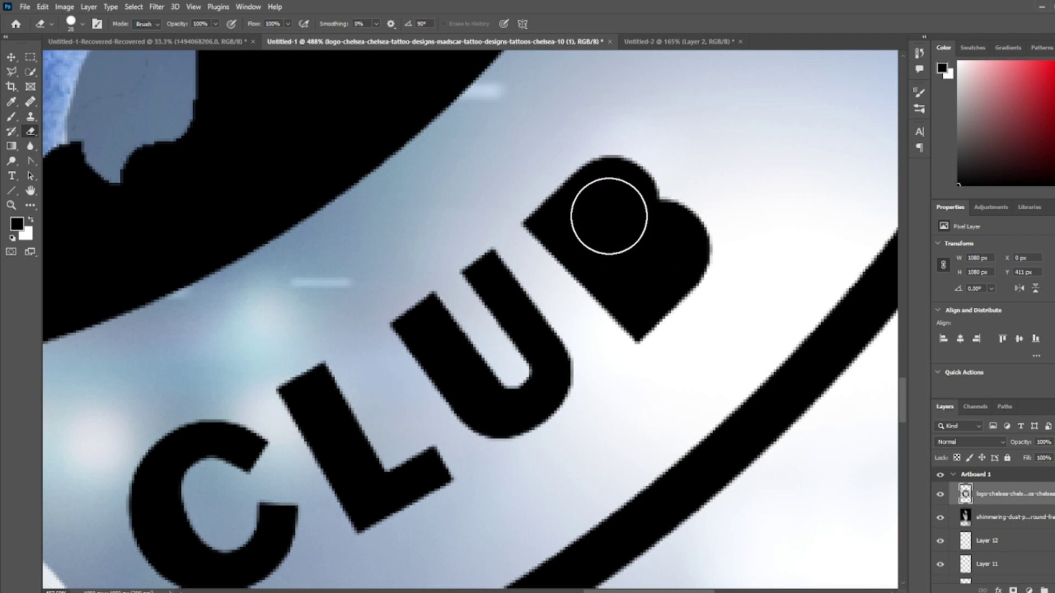
left_click(604, 215)
left_click(640, 261)
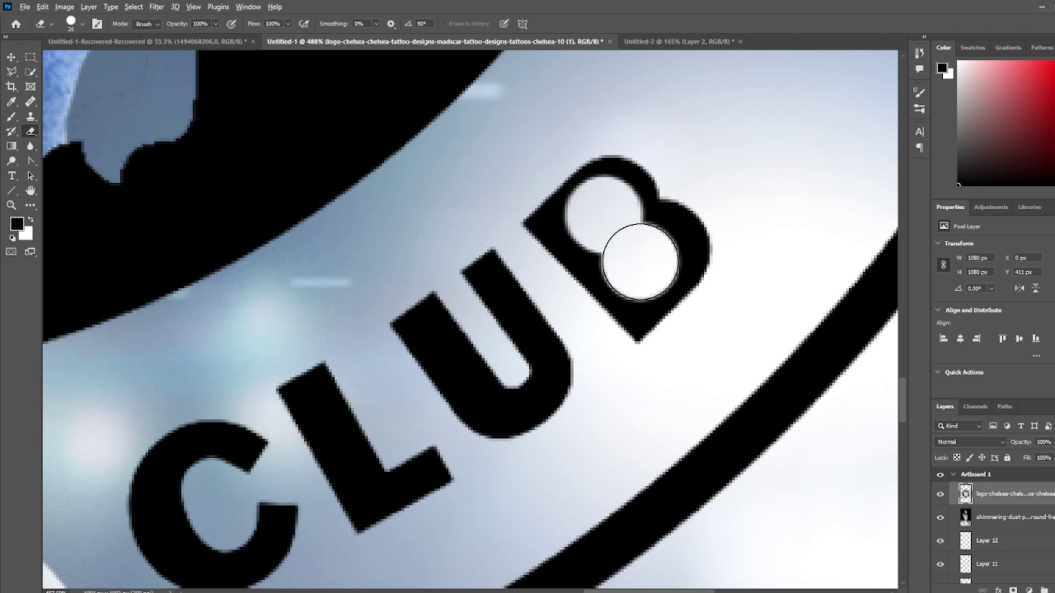
Step: Pan around the crest lettering and readjust the eraser brush size
scroll(641, 264, "down", 2)
scroll(640, 265, "left", 1)
scroll(640, 262, "left", 4)
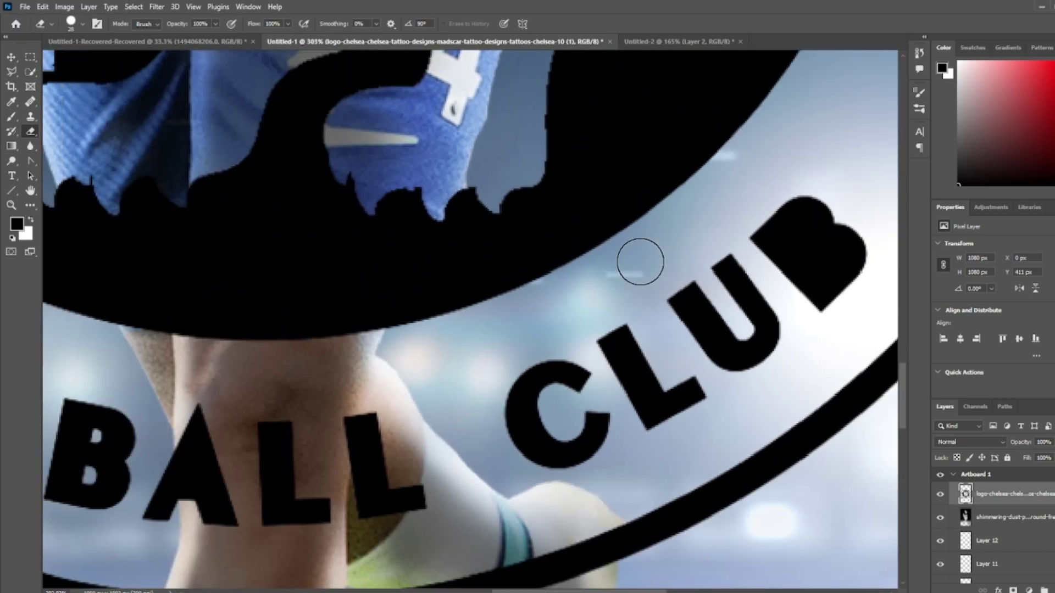
scroll(862, 160, "up", 1)
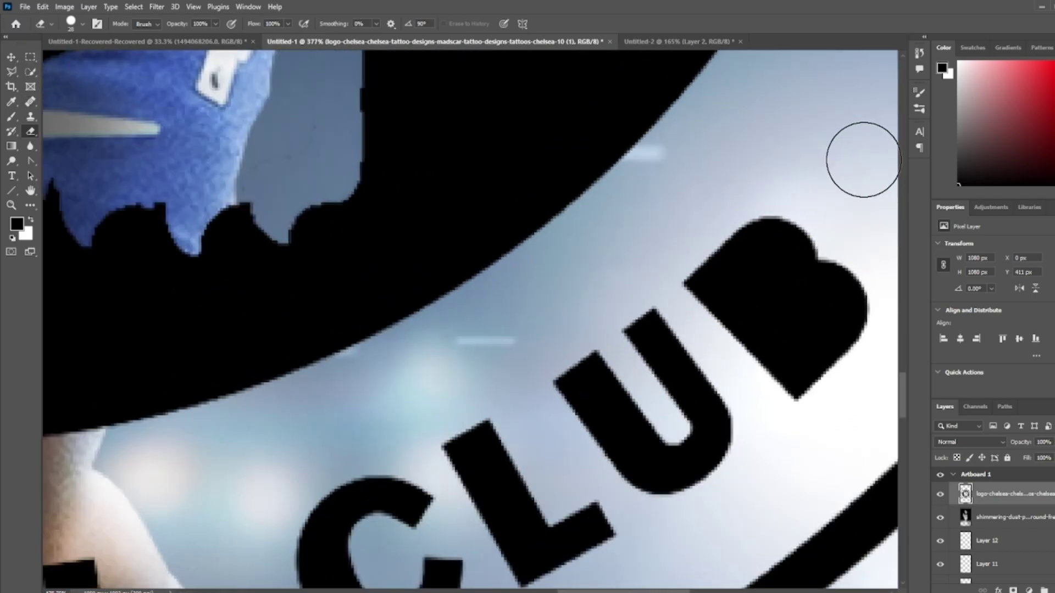
scroll(855, 162, "up", 1)
left_click_drag(817, 252, 826, 254)
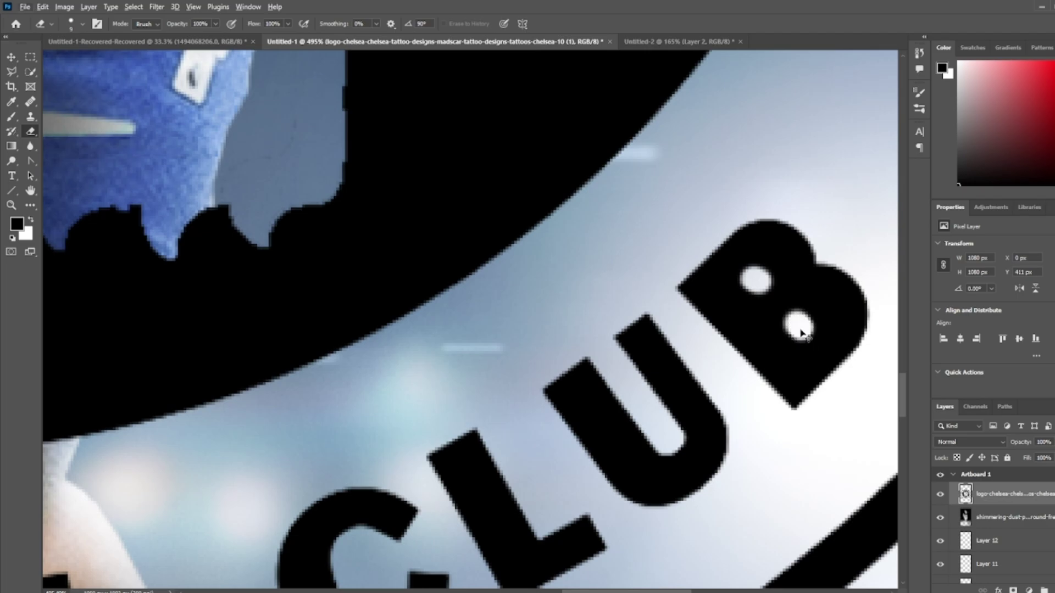
scroll(806, 332, "down", 2)
scroll(806, 331, "down", 2)
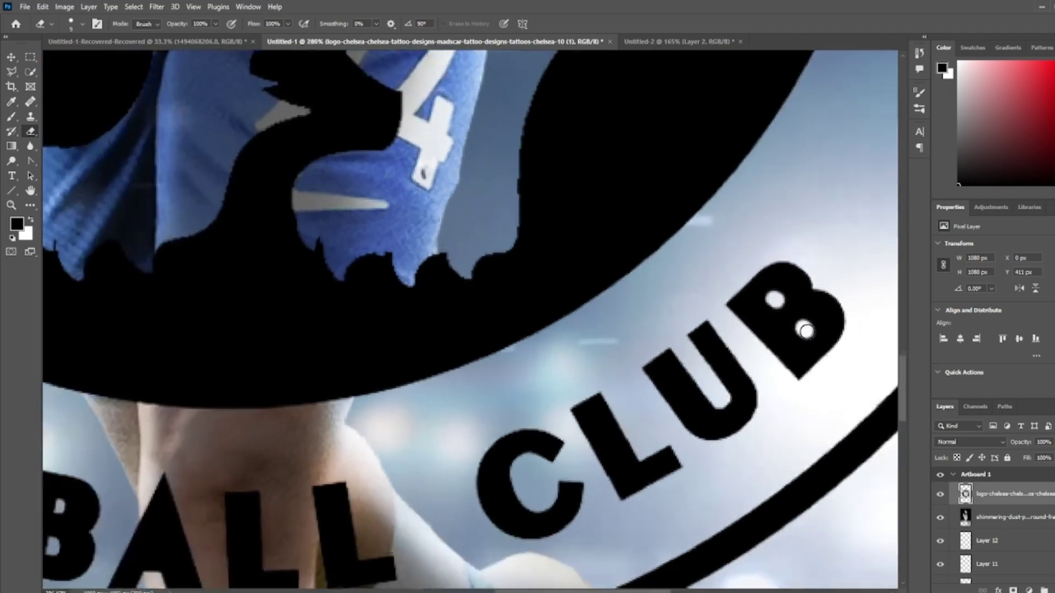
scroll(806, 331, "down", 2)
Step: Undo the stray erase strokes inside and across the A's crossbar
scroll(775, 89, "down", 1)
scroll(775, 89, "up", 3)
scroll(775, 89, "up", 3)
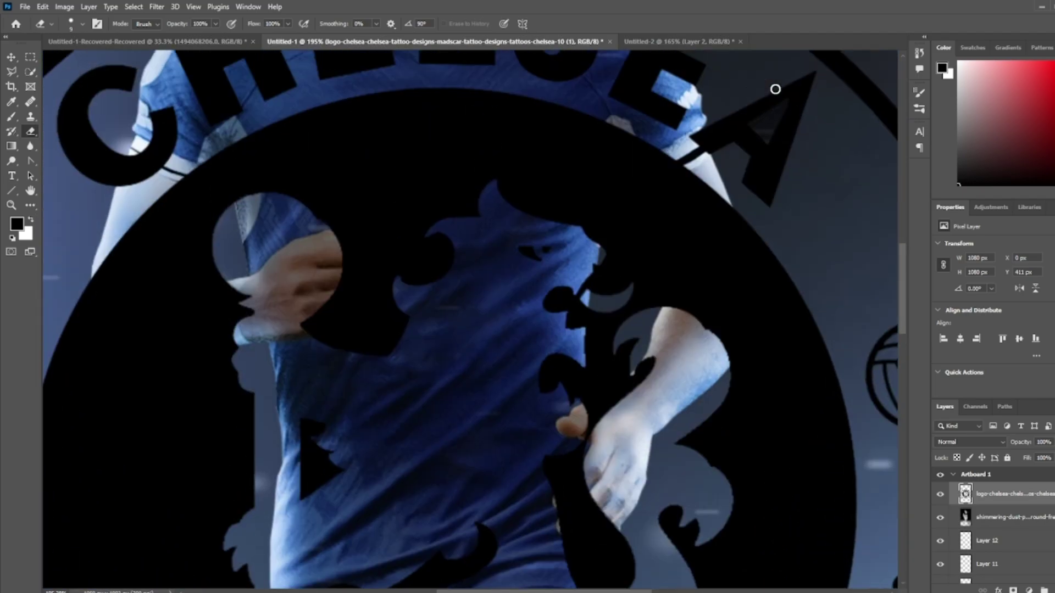
scroll(775, 89, "up", 2)
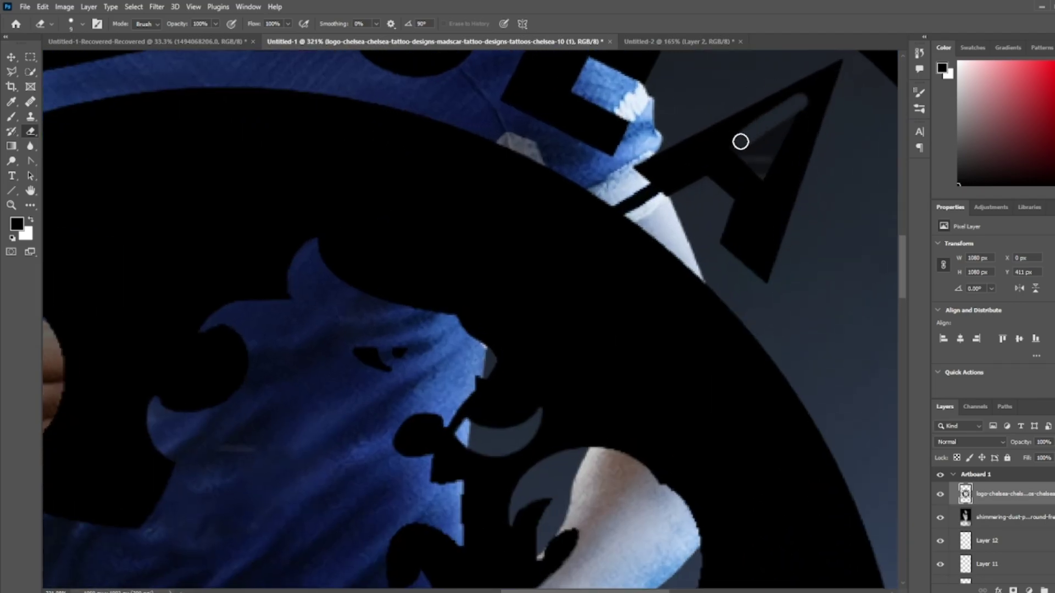
key("ctrl+z")
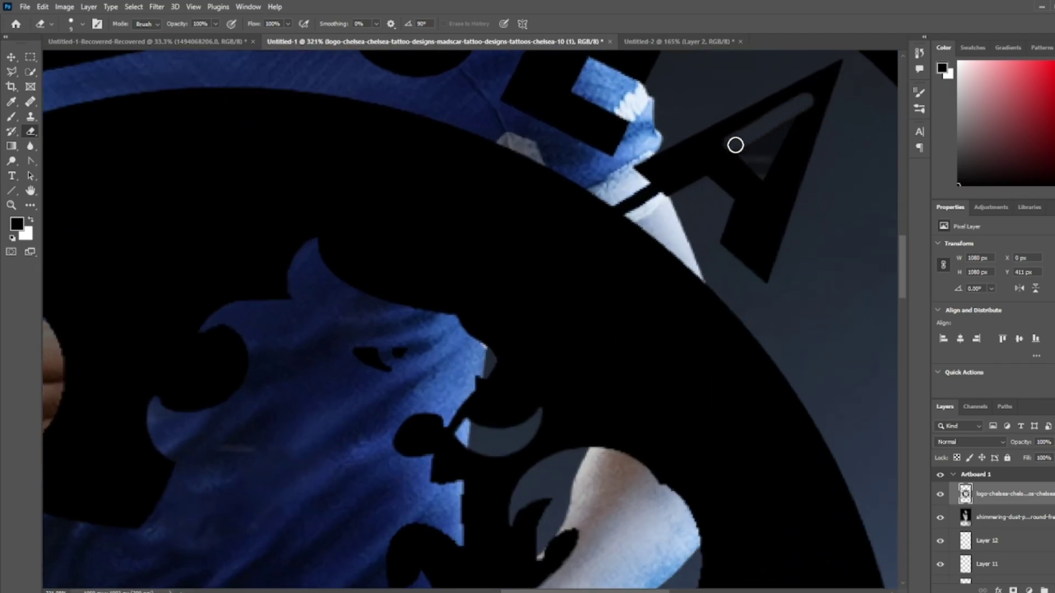
key("ctrl+z")
left_click_drag(728, 144, 813, 144)
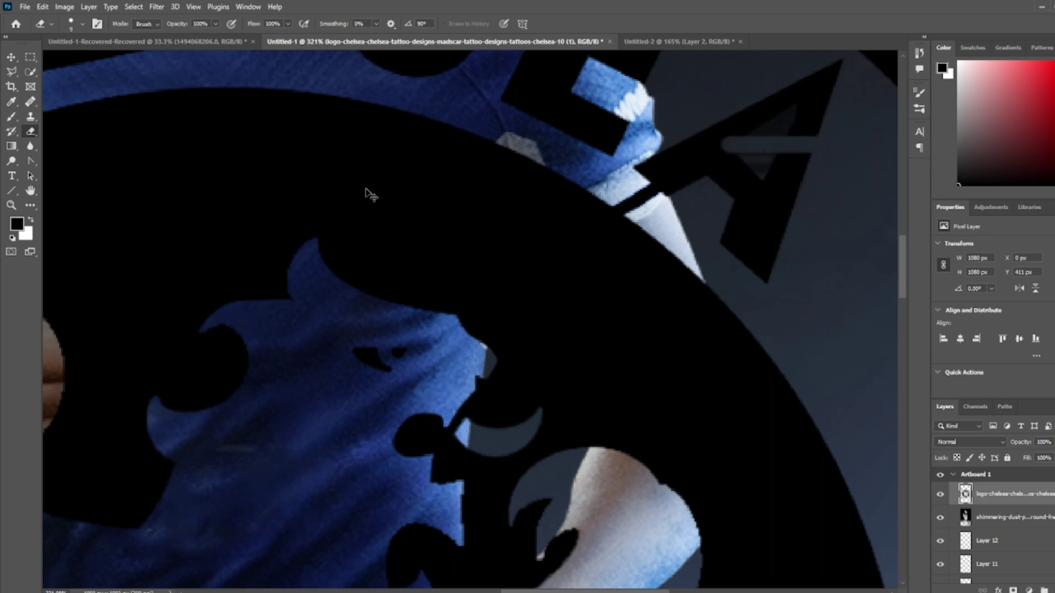
key("ctrl+z")
Step: Lasso the A's inner triangle, erase inside it, then deselect
key("l")
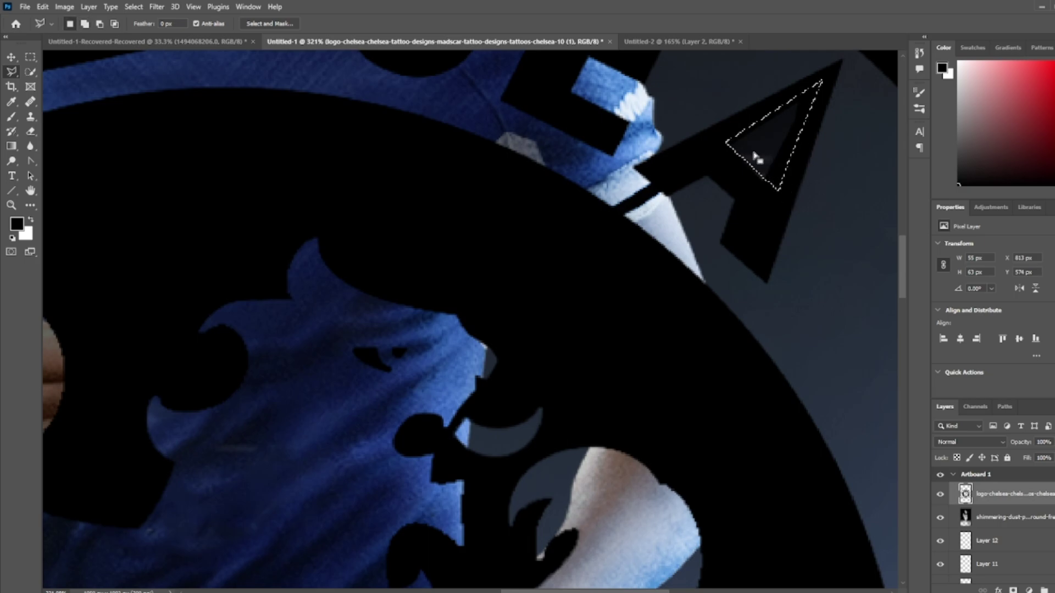
left_click(31, 131)
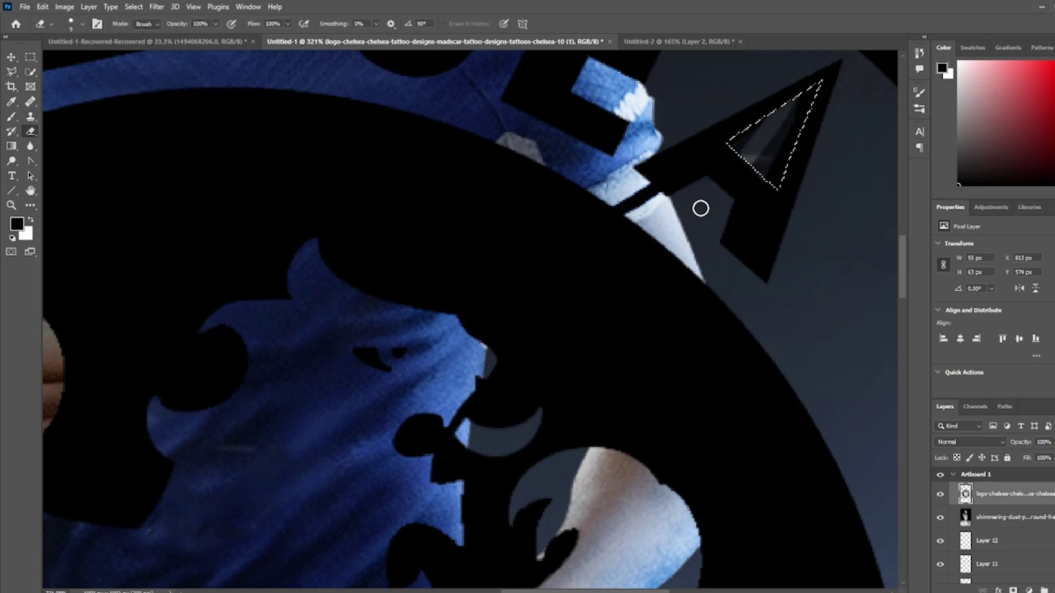
left_click(749, 205)
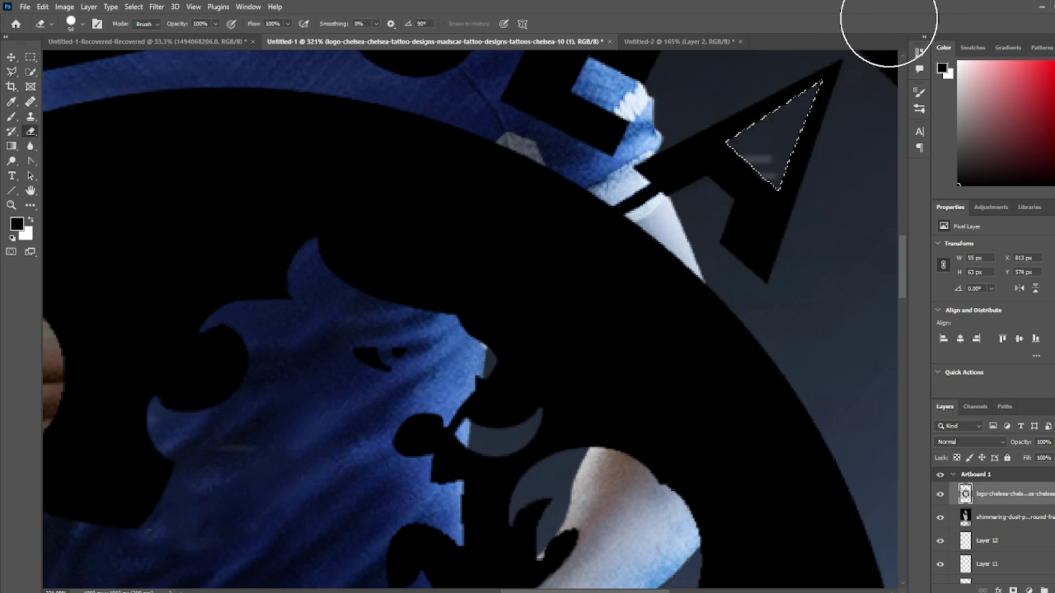
left_click(31, 56)
left_click(190, 113)
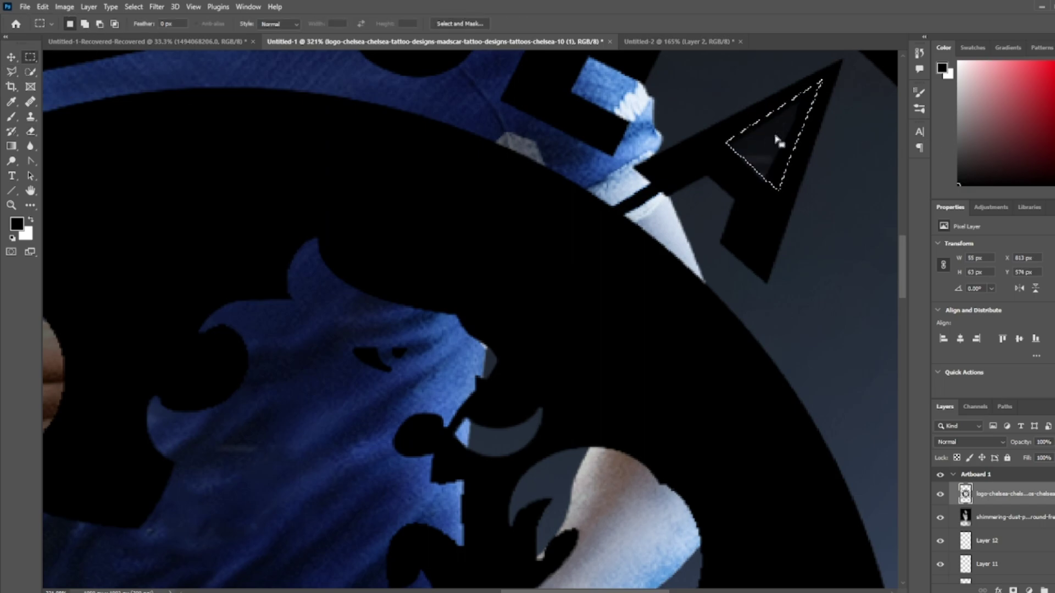
left_click(11, 116)
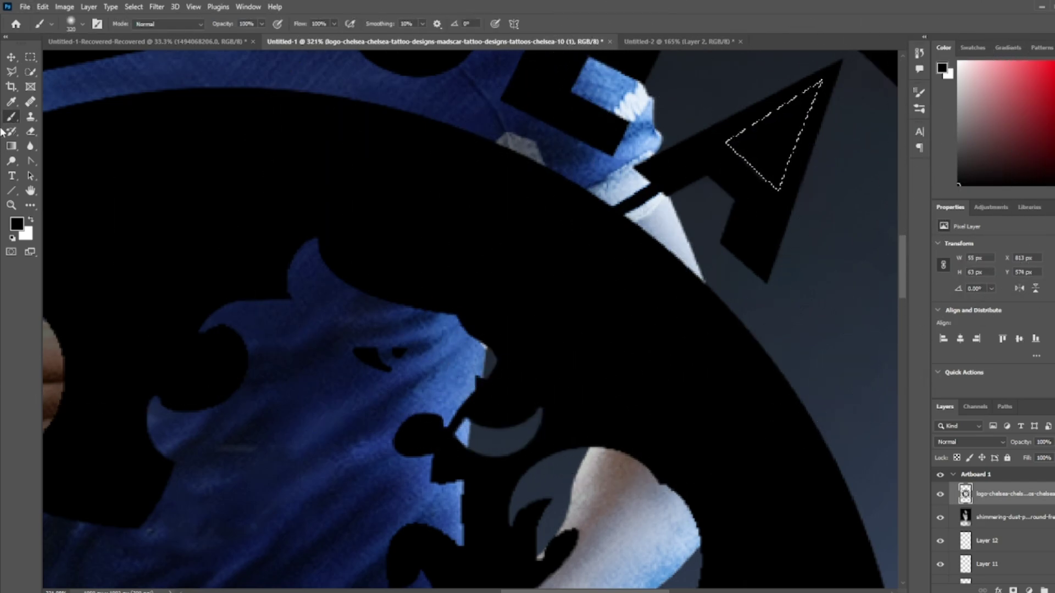
left_click(11, 72)
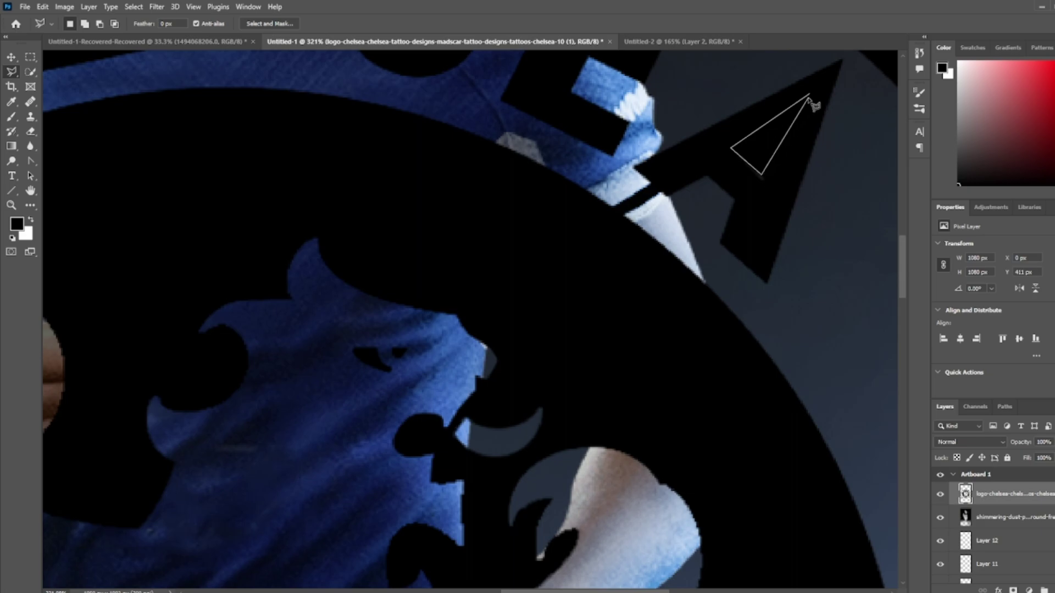
left_click(30, 131)
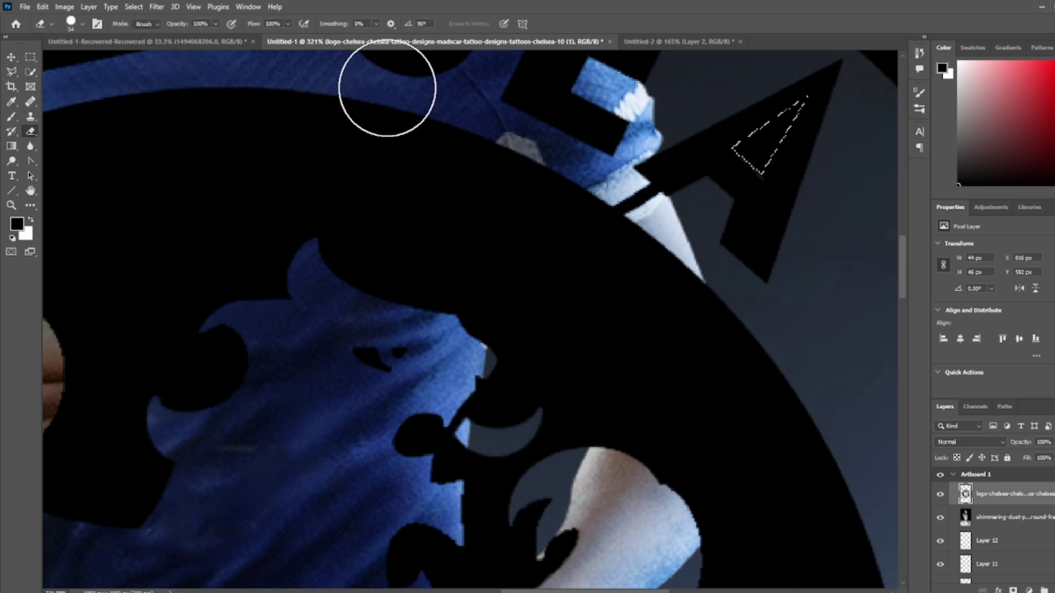
left_click_drag(791, 115, 767, 156)
key("ctrl+d")
left_click(30, 57)
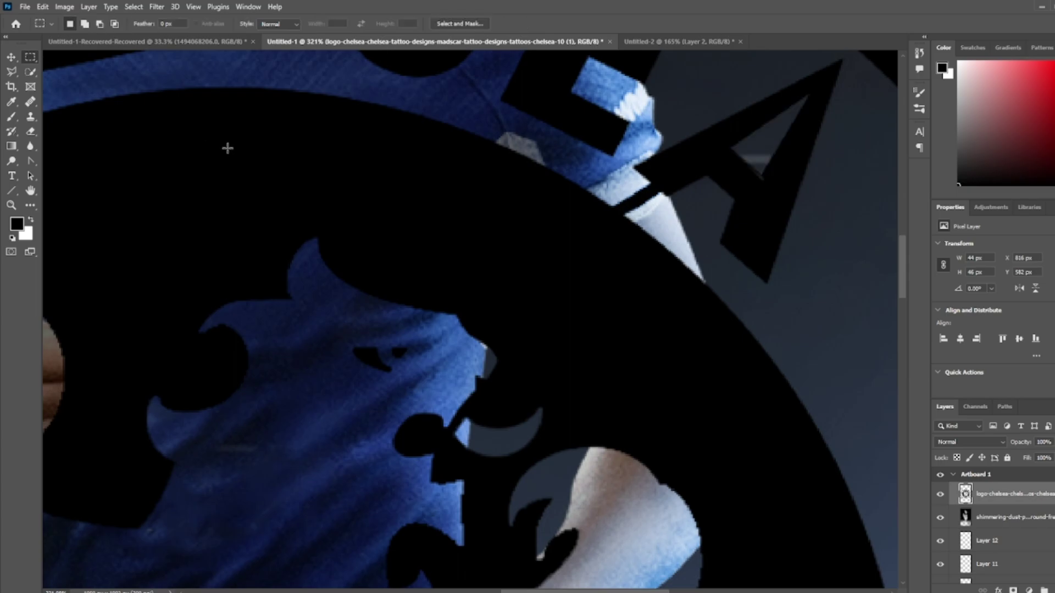
Step: Give the Chelsea crest layer a #ffffff Color Overlay layer style
scroll(230, 152, "down", 3)
scroll(228, 149, "down", 2)
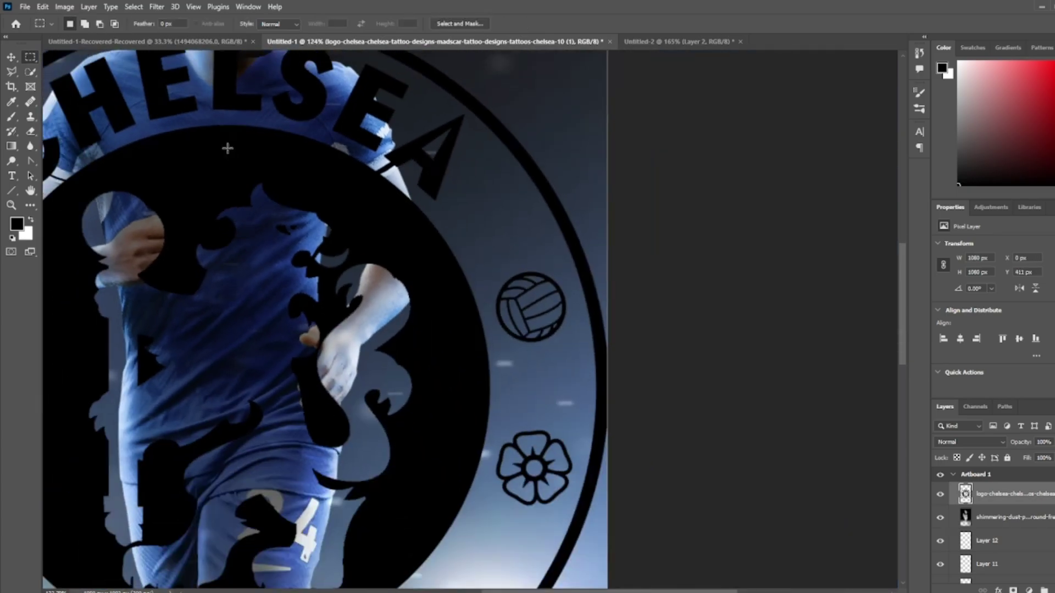
scroll(228, 148, "down", 1)
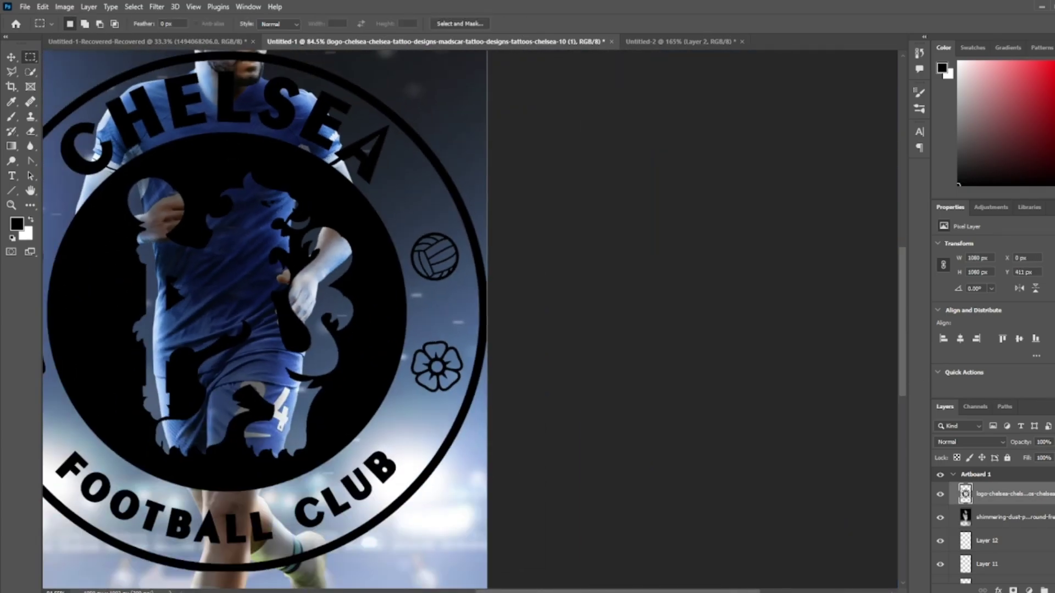
double_click(965, 494)
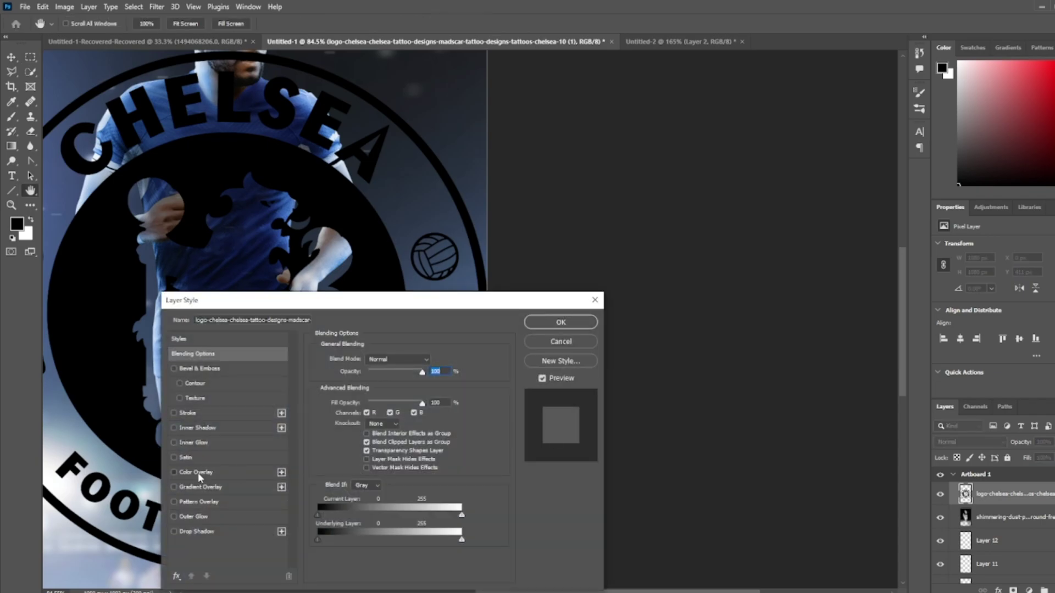
left_click(197, 473)
left_click(432, 360)
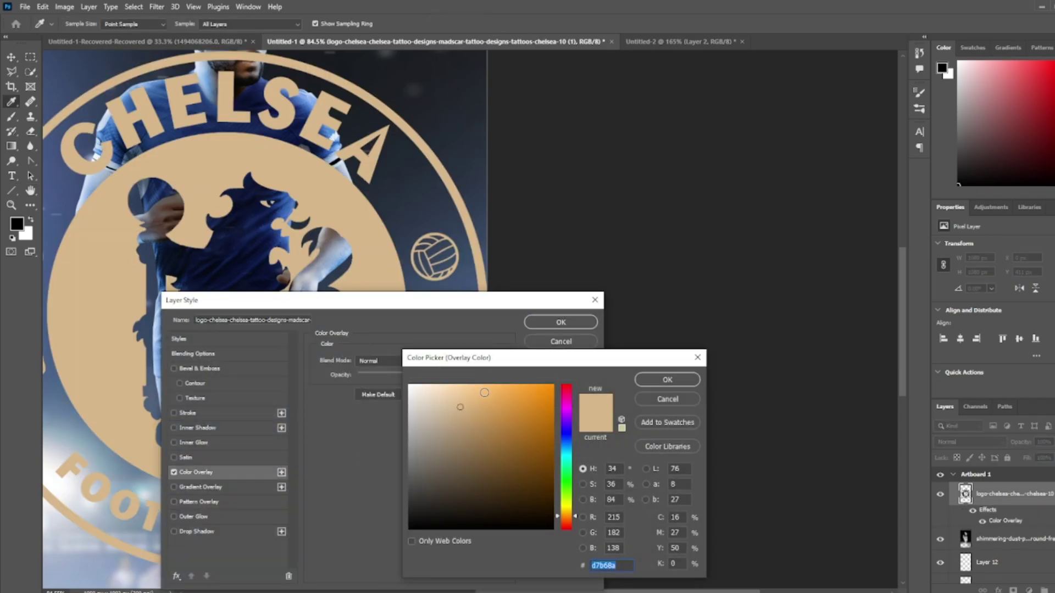
type("ffffff")
key("Return")
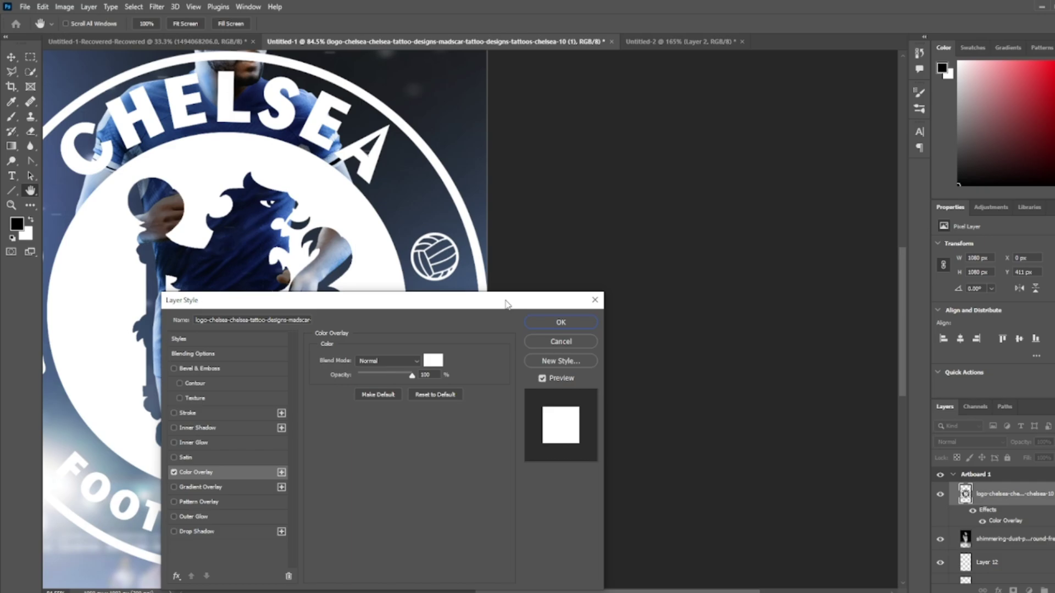
left_click(557, 325)
key("ctrl+t")
scroll(494, 308, "down", 4)
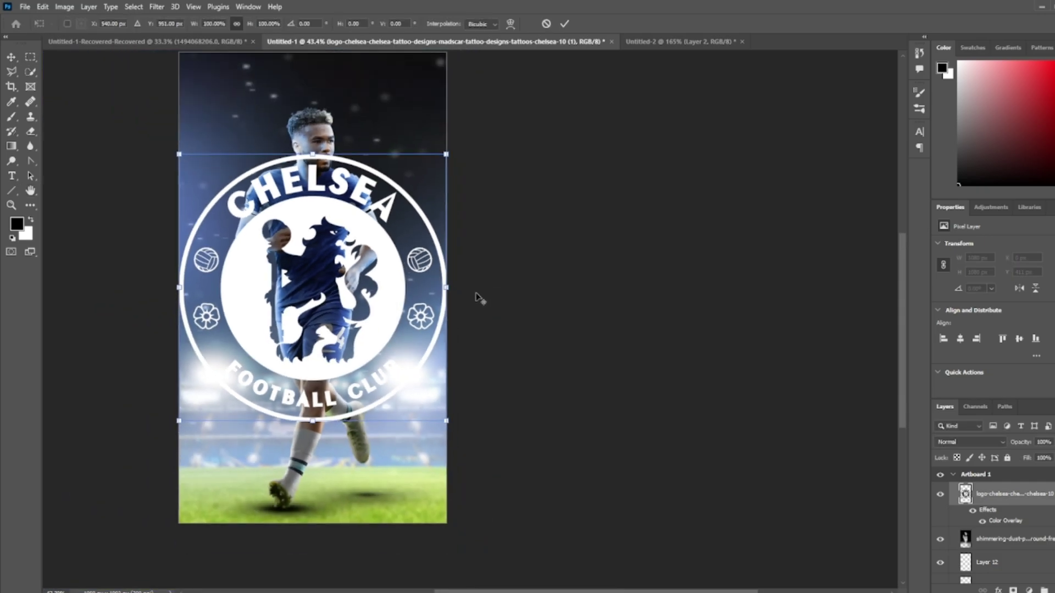
Step: Shrink the crest to a 91 px badge in the top-left corner, then switch to File Explorer
mouse_move(448, 286)
left_mouse_down()
mouse_move(322, 290)
mouse_move(216, 116)
left_mouse_up()
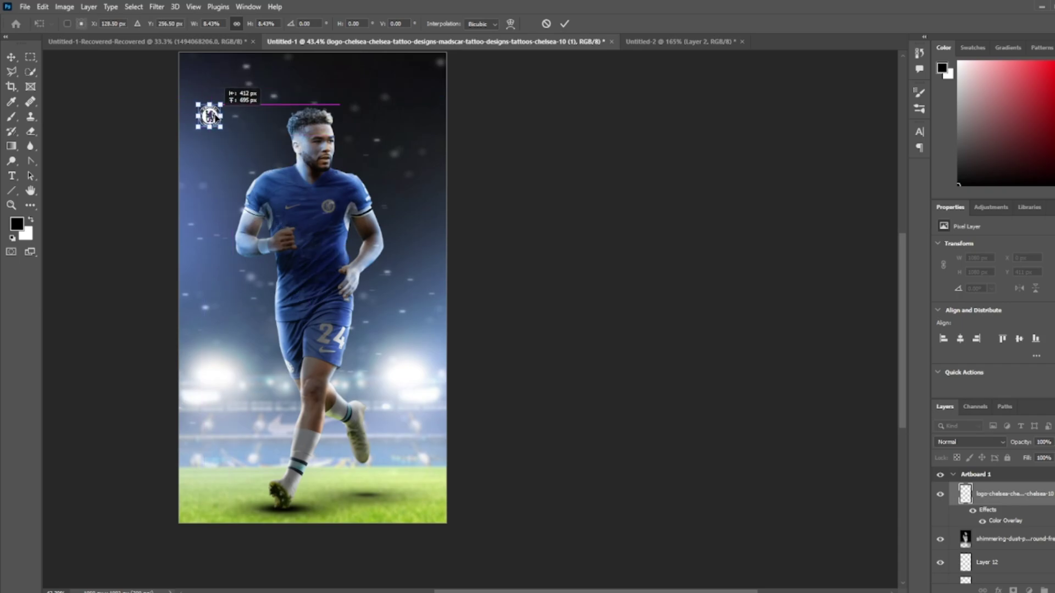
key("Return")
key("m")
scroll(215, 115, "up", 3)
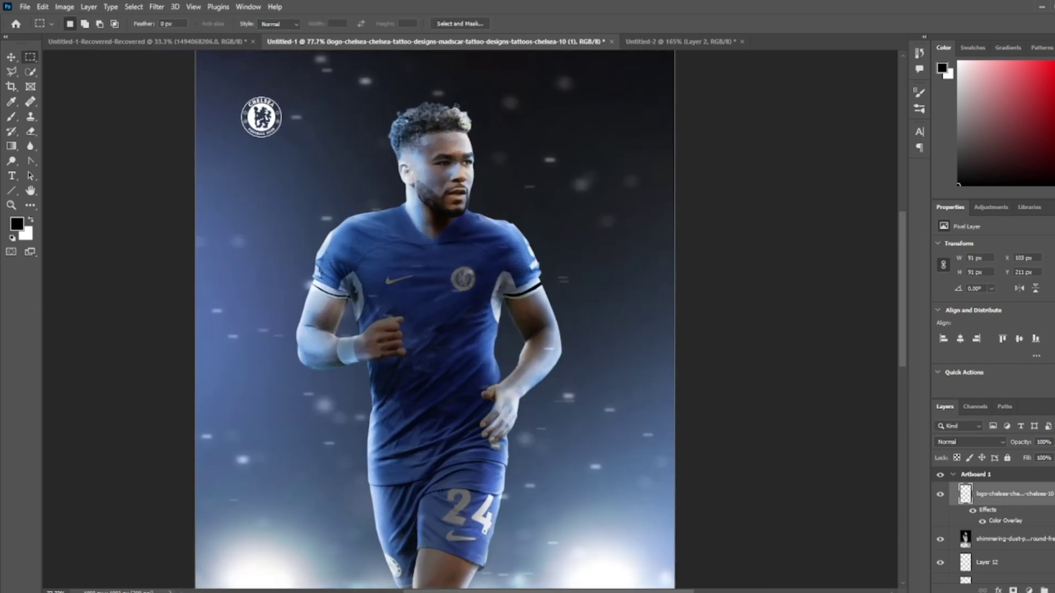
key("alt+Tab")
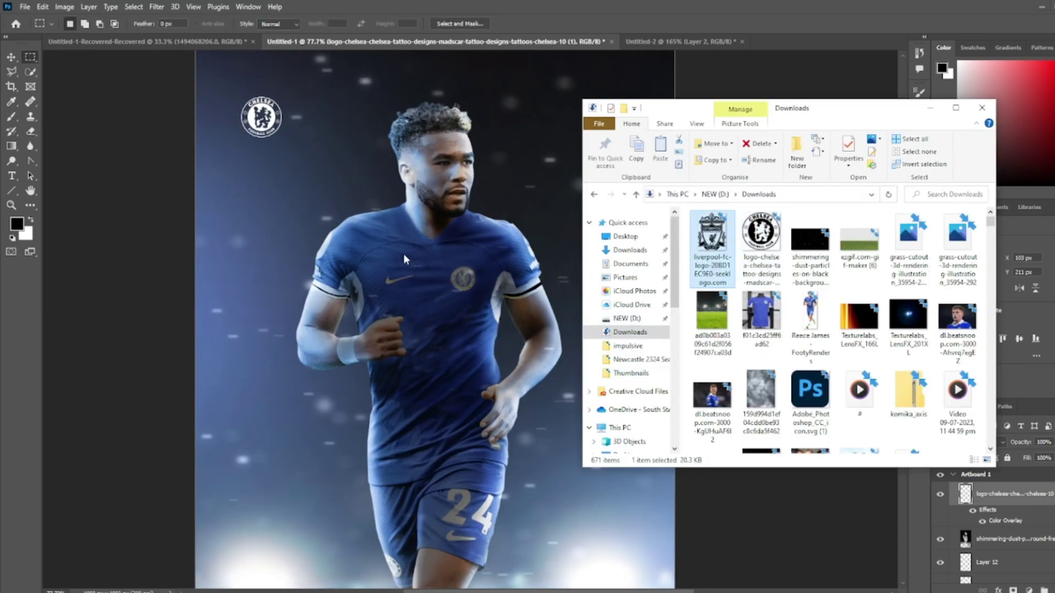
Step: Place the Liverpool crest on the poster and give it a white Color Overlay
left_click_drag(714, 263, 413, 257)
key("Return")
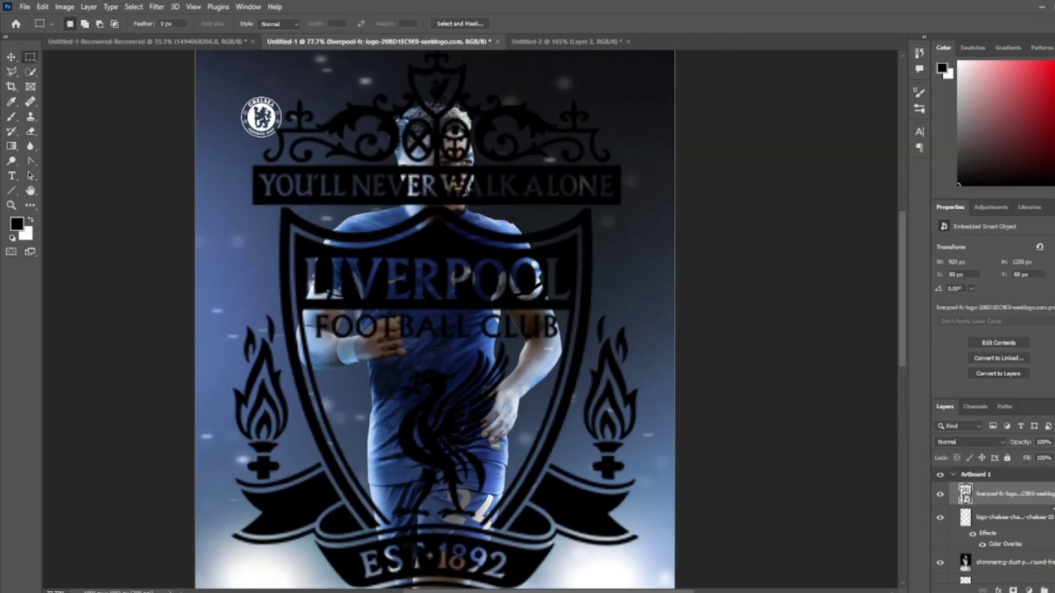
double_click(1038, 497)
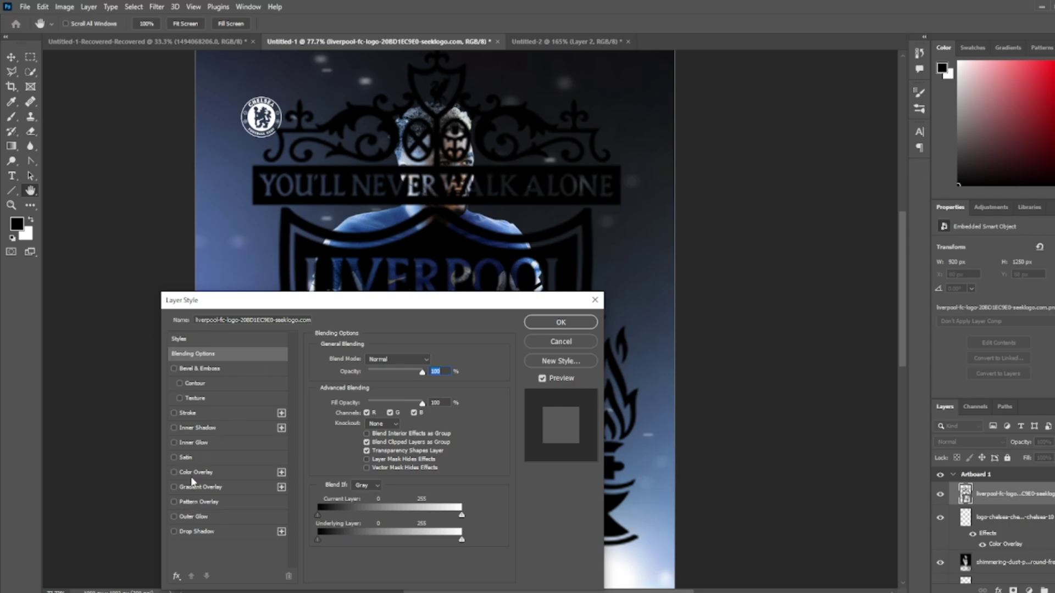
left_click(193, 473)
left_click(560, 322)
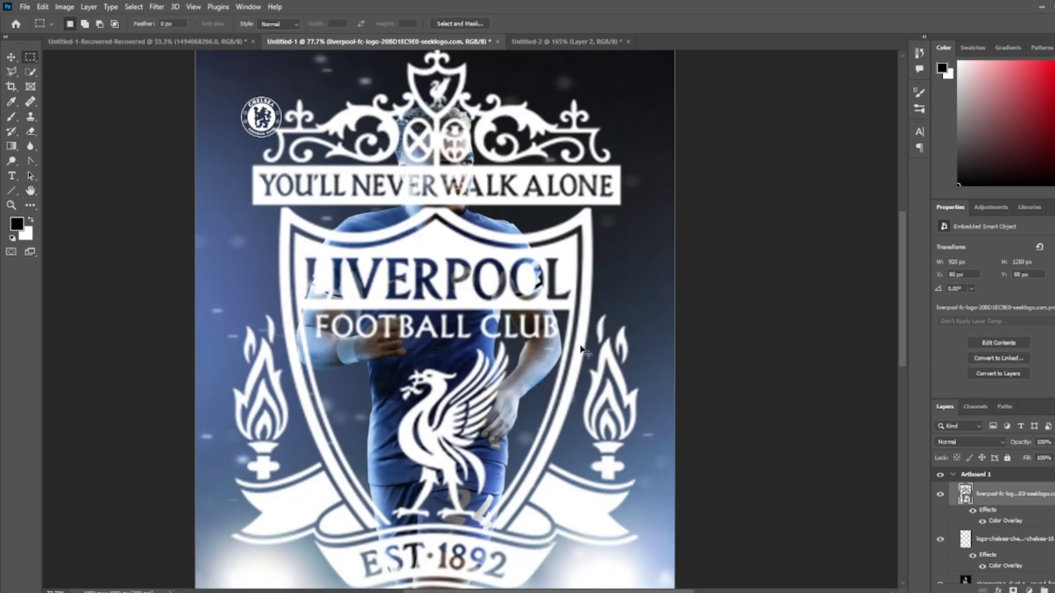
Step: Scale the Liverpool crest to a 68 × 91 px badge beside the Chelsea crest
key("ctrl+t")
mouse_move(630, 319)
left_mouse_down()
mouse_move(454, 320)
mouse_move(301, 127)
mouse_move(285, 139)
mouse_move(310, 117)
mouse_move(307, 98)
mouse_move(321, 122)
left_mouse_up()
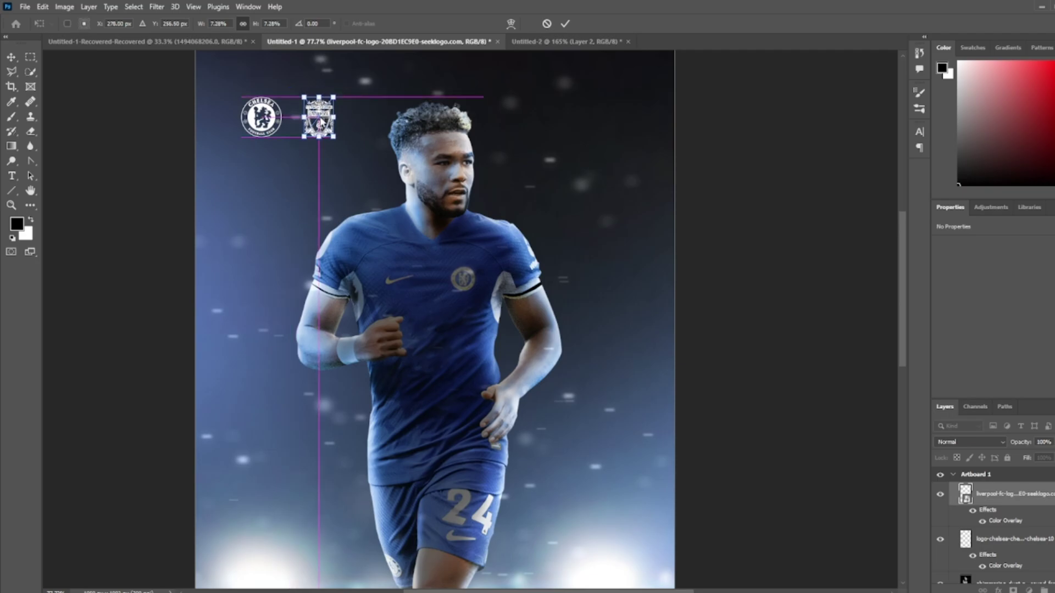
key("Return")
scroll(278, 102, "up", 5)
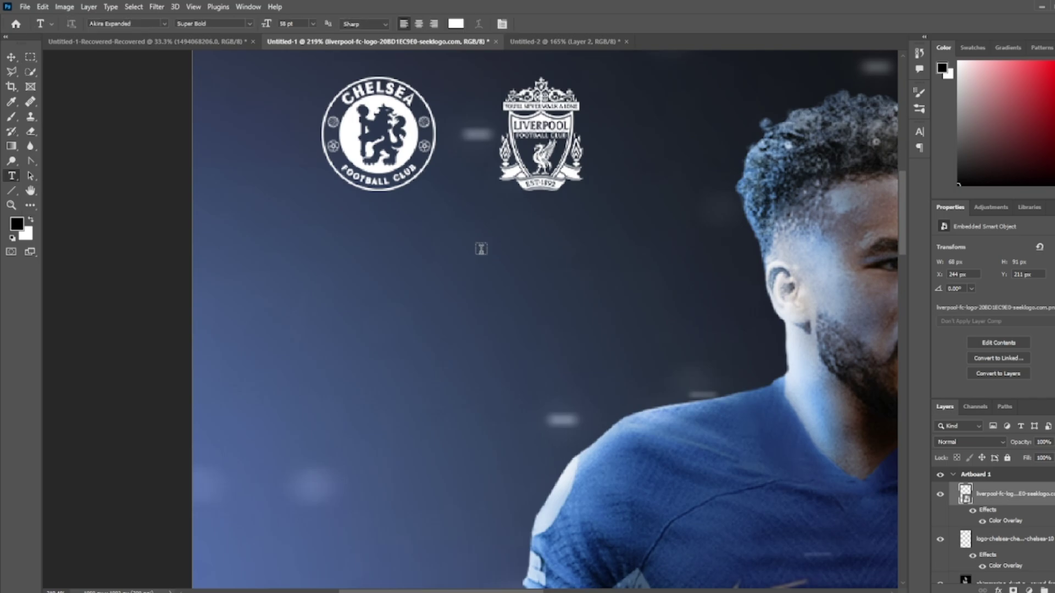
Step: Add a white X text between the crests, scaled down and nudged right
left_click(481, 249)
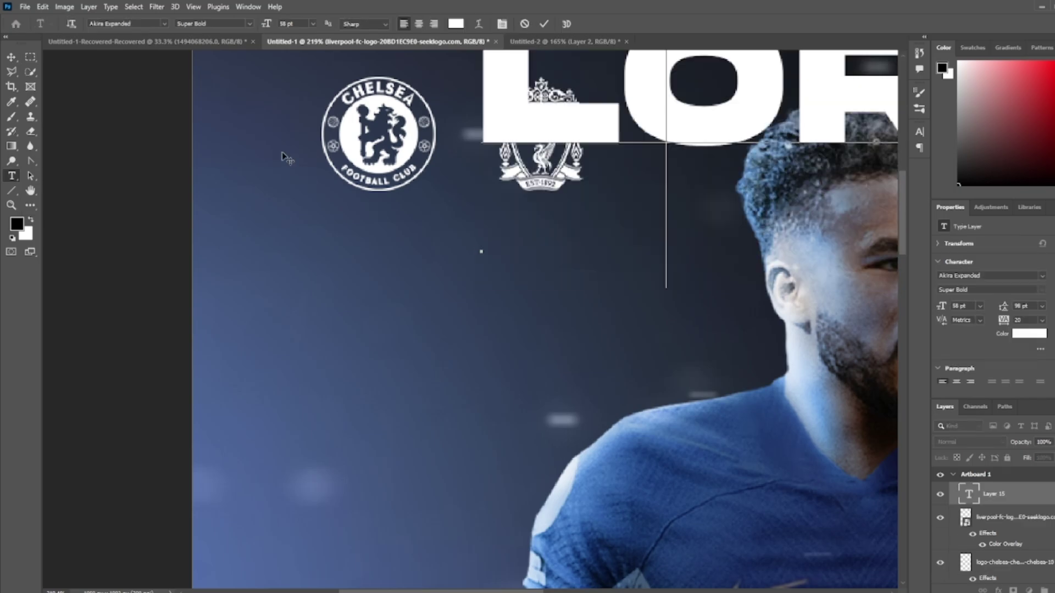
type("X")
left_click(17, 58)
key("ctrl+t")
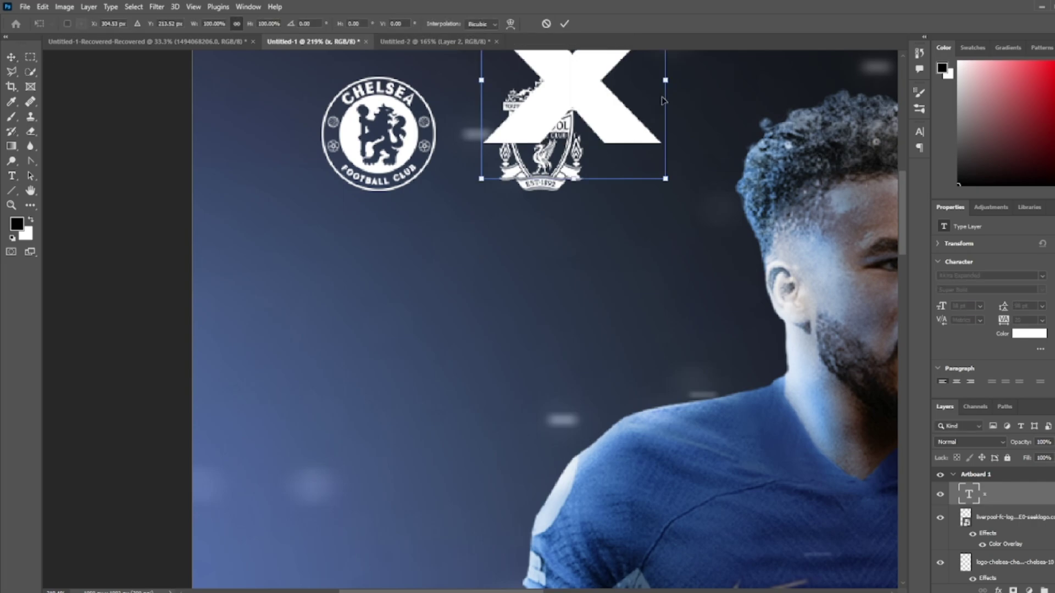
mouse_move(670, 83)
left_mouse_down()
mouse_move(617, 90)
mouse_move(500, 147)
mouse_move(471, 147)
left_mouse_up()
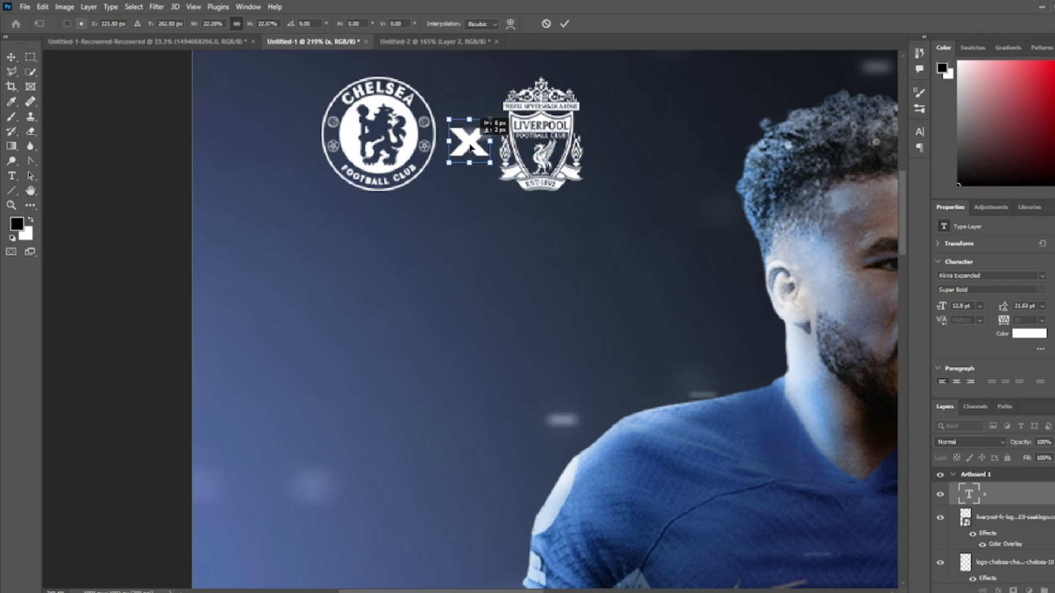
key("Return")
key("Right")
key("Right")
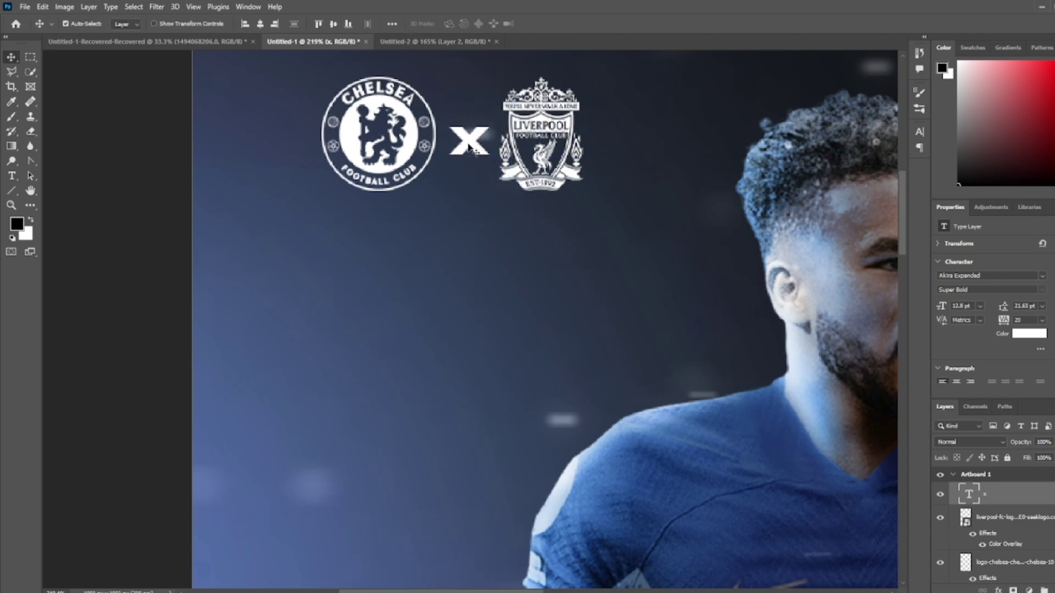
Step: Enlarge both crests together by about a quarter, shifting them right and slightly down
left_click(1012, 567, "shift")
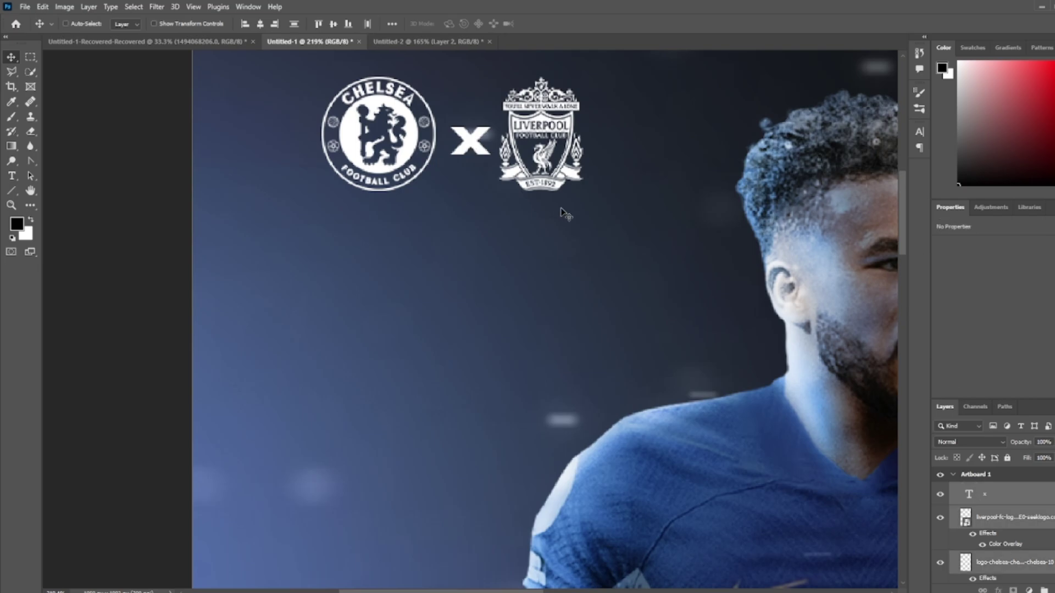
key("ctrl+t")
scroll(608, 165, "down", 2)
left_click_drag(596, 148, 617, 150)
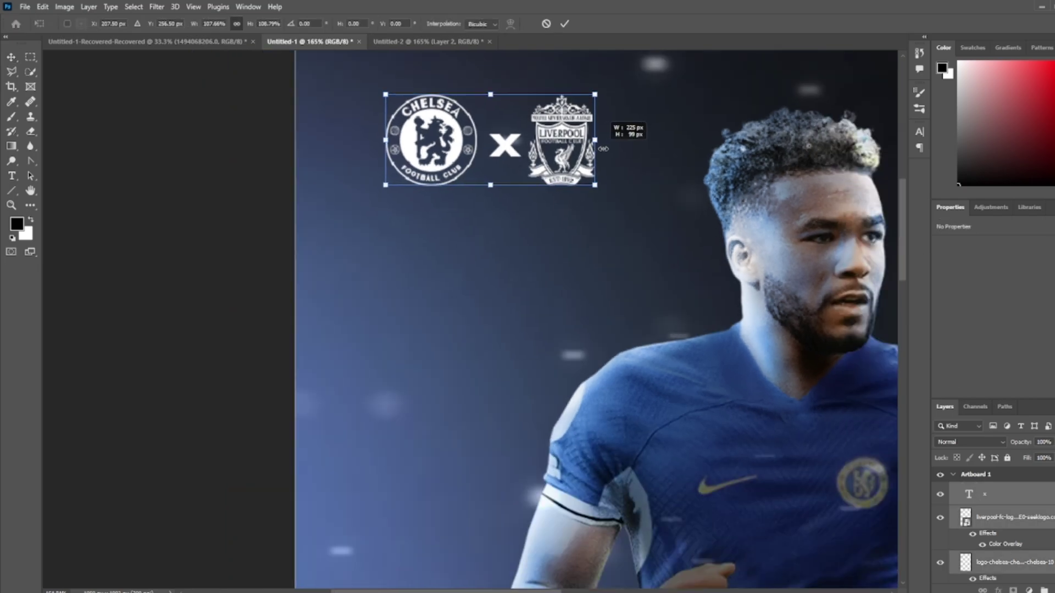
left_click_drag(550, 153, 569, 156)
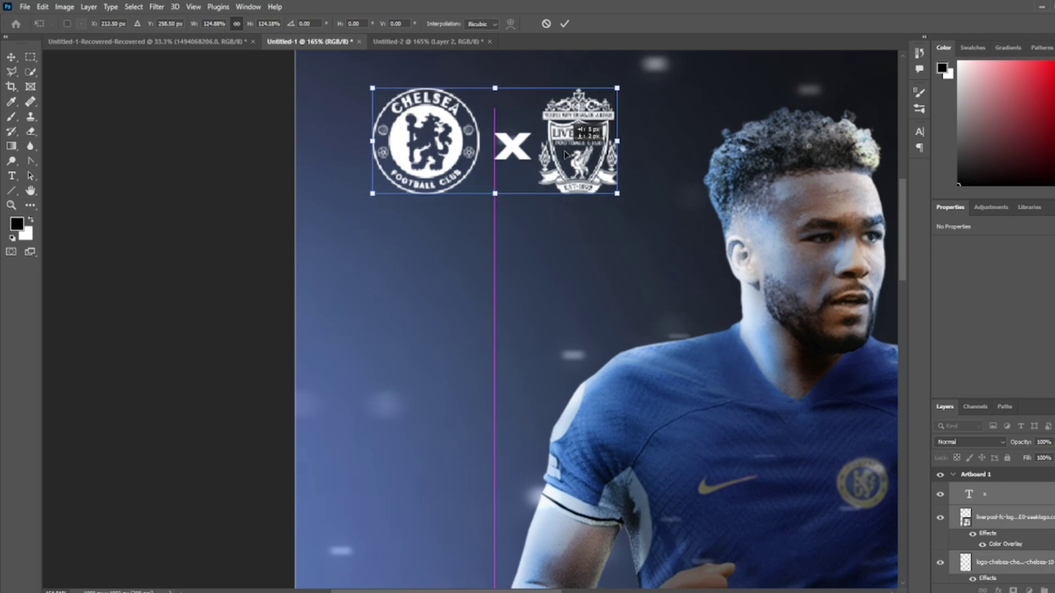
key("Return")
scroll(569, 157, "down", 3)
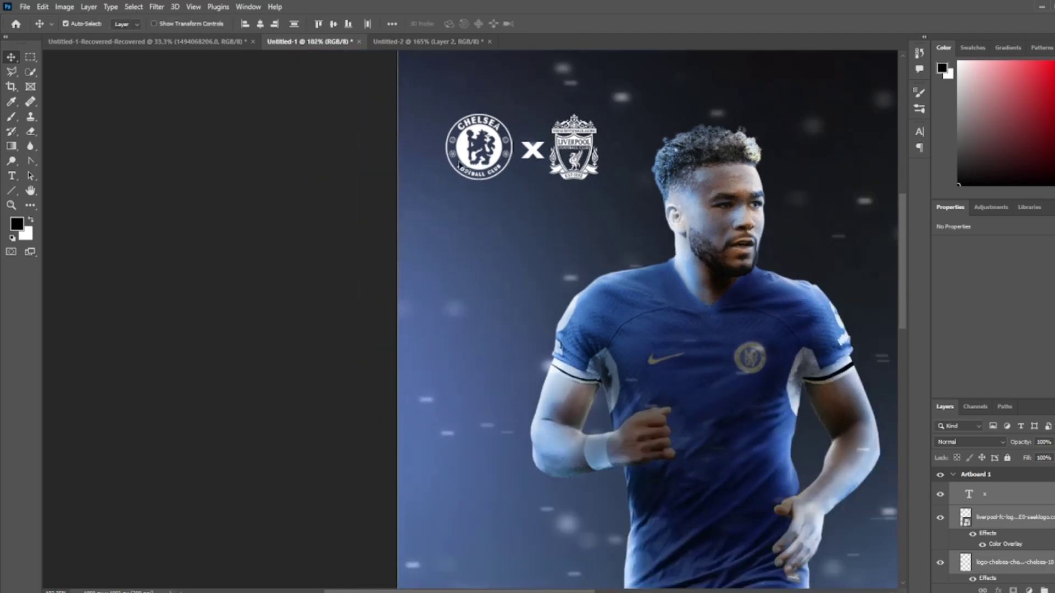
left_click(533, 153)
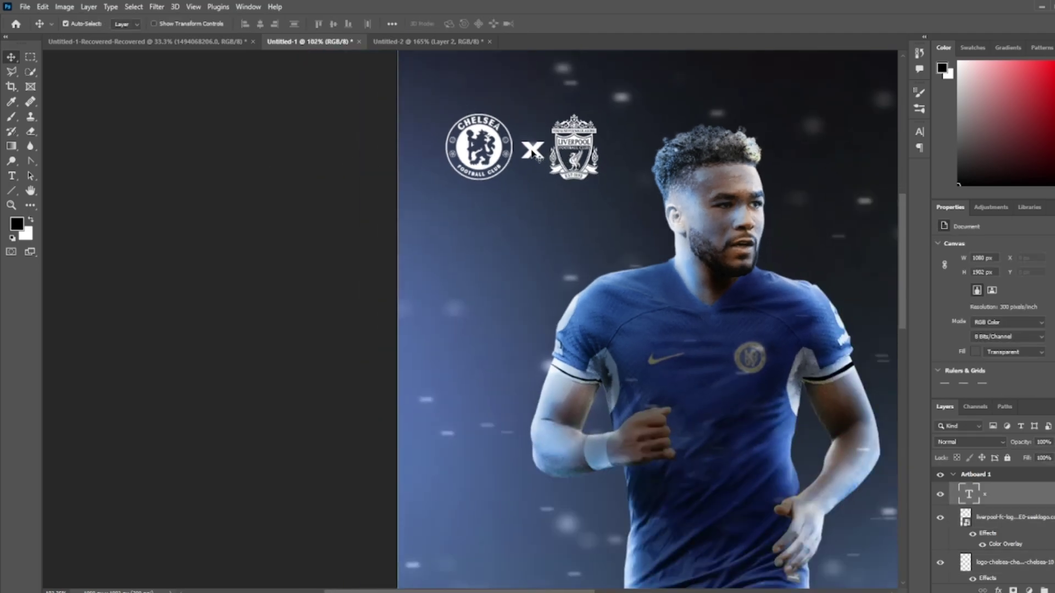
left_click(536, 155)
scroll(533, 155, "down", 2)
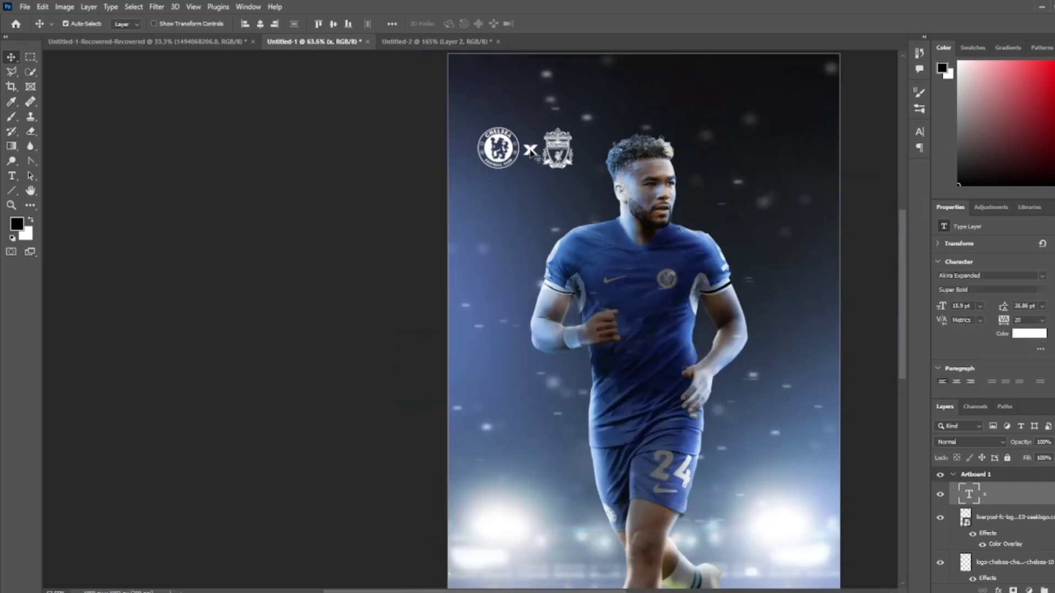
scroll(767, 317, "up", 3)
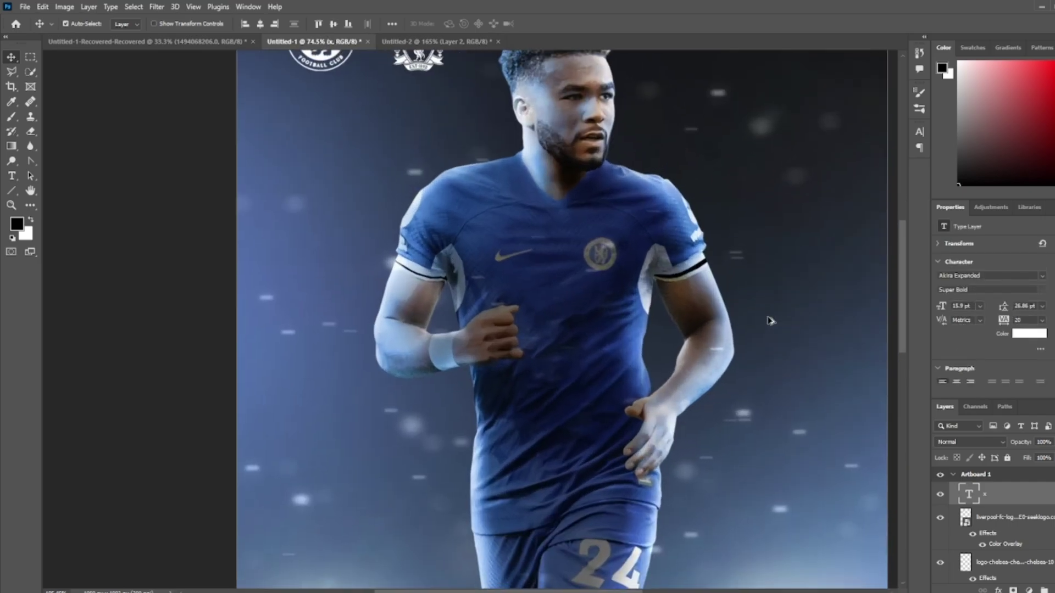
Step: Add the AUG. 13/16:45 date line, scaled and placed under the crests
scroll(312, 236, "up", 2)
key("t")
left_click(321, 179)
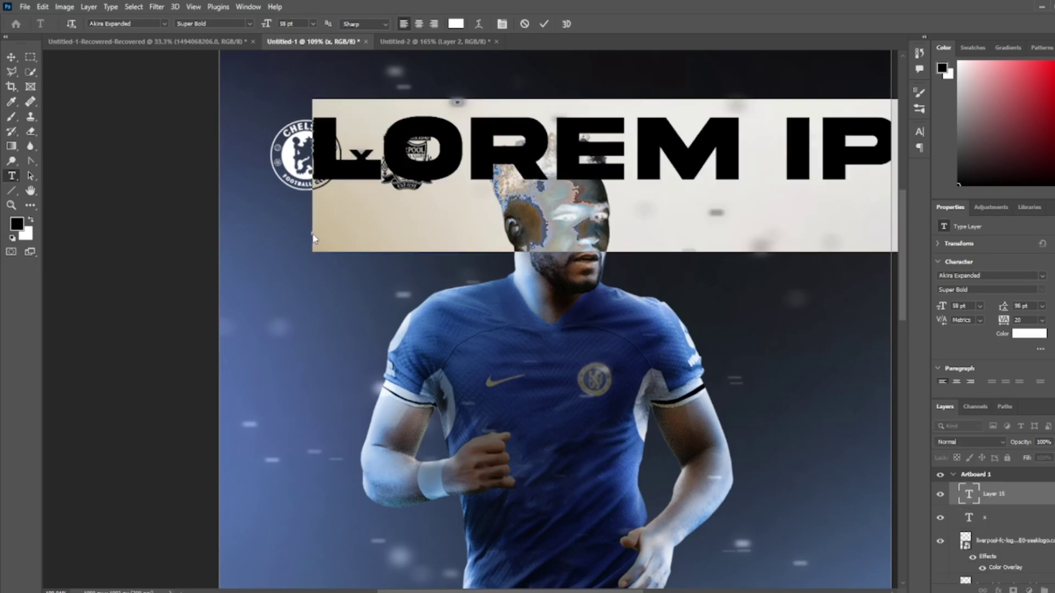
type("AUG. 13/1")
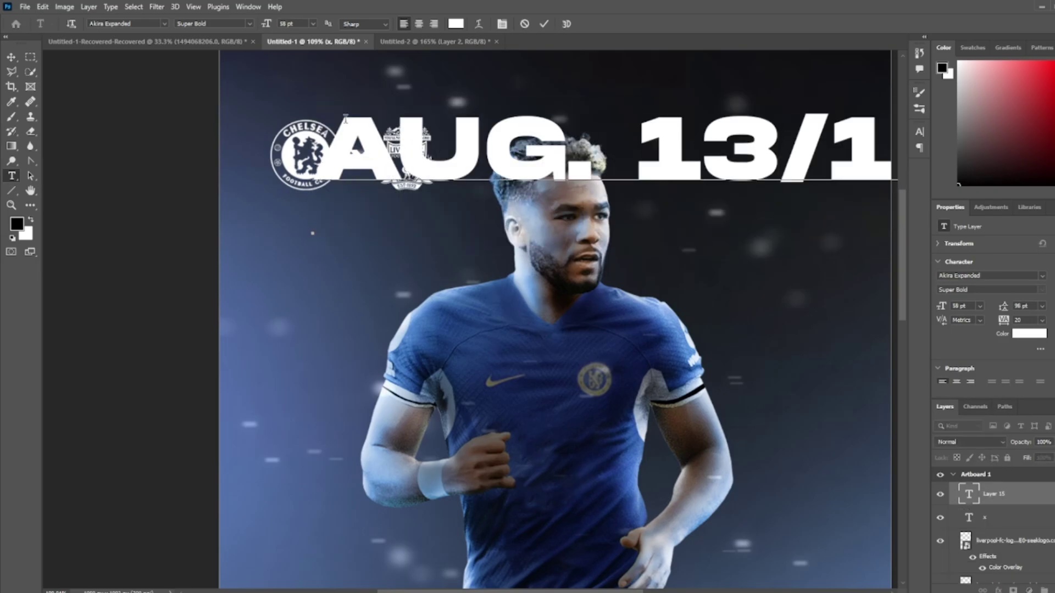
type("6:45")
key("ctrl+Return")
key("ctrl+t")
left_click_drag(755, 99, 501, 212)
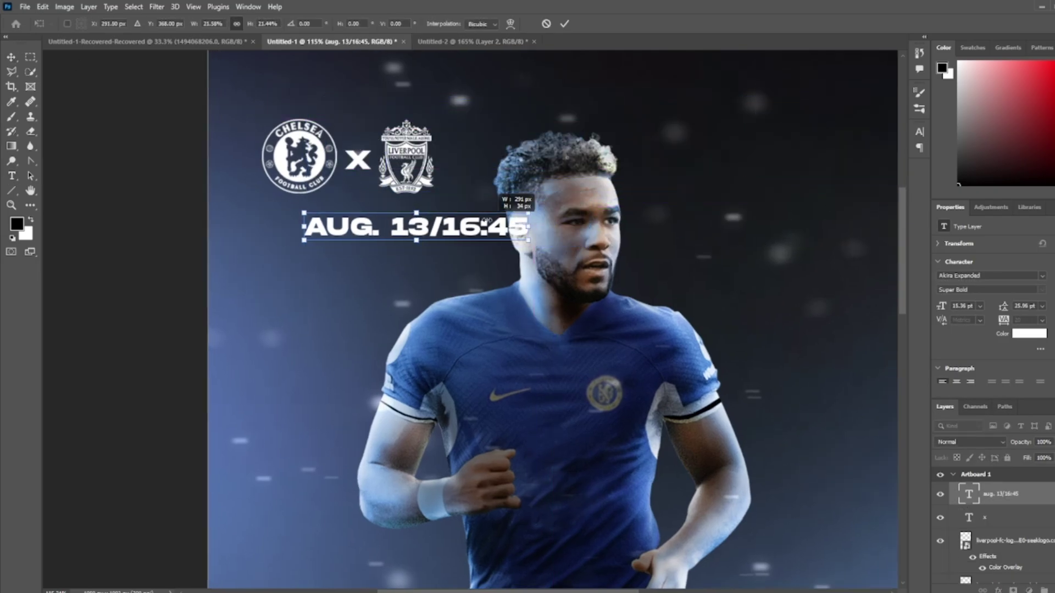
mouse_move(417, 225)
left_mouse_down()
mouse_move(363, 217)
mouse_move(312, 239)
left_mouse_up()
key("Return")
Step: Duplicate the date line below it and retype the copy as STAMFORD BRIDGE
key("v")
key("t")
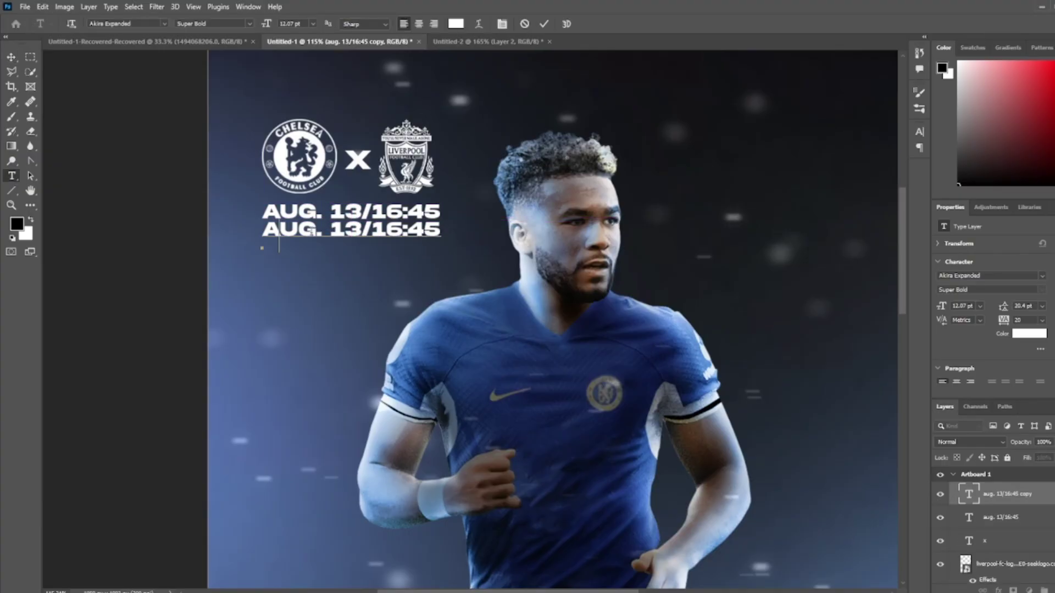
left_click(312, 228)
key("ctrl+a")
type("stamforfe")
key("ctrl+Return")
key("v")
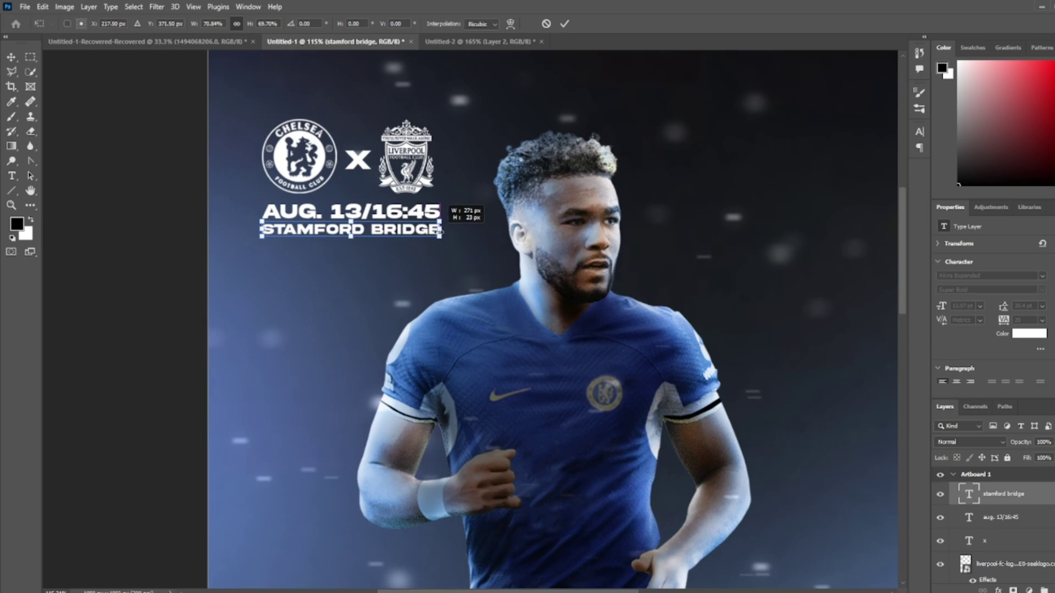
scroll(471, 220, "down", 5, "alt")
left_click(1005, 571, "shift")
Step: Fine-tune the crest and date block's position near the upper left with small nudges
key("ctrl+t")
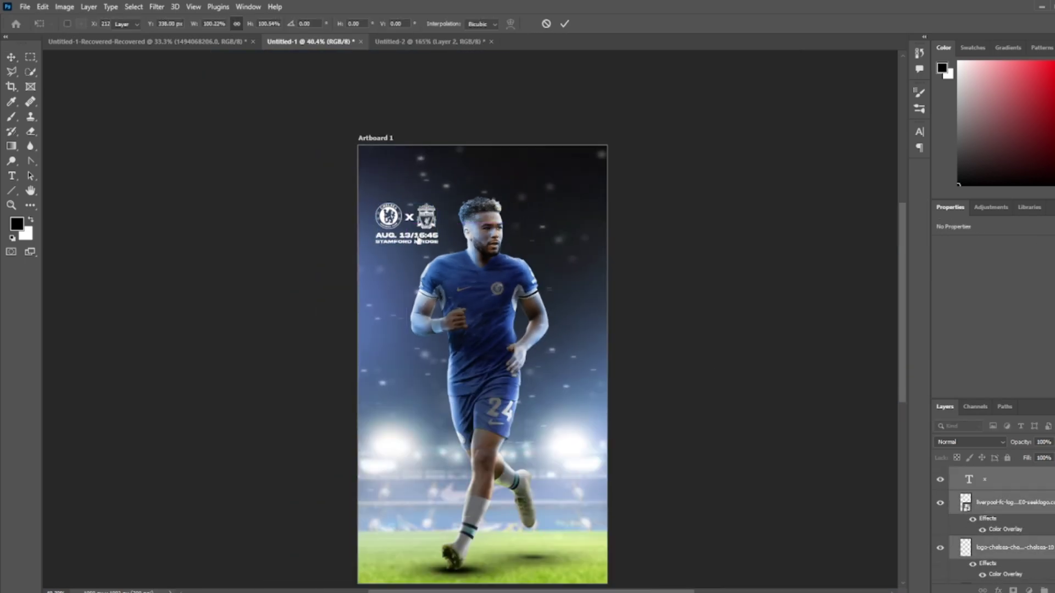
mouse_move(417, 238)
left_mouse_down()
mouse_move(431, 460)
mouse_move(431, 214)
left_mouse_up()
key("Return")
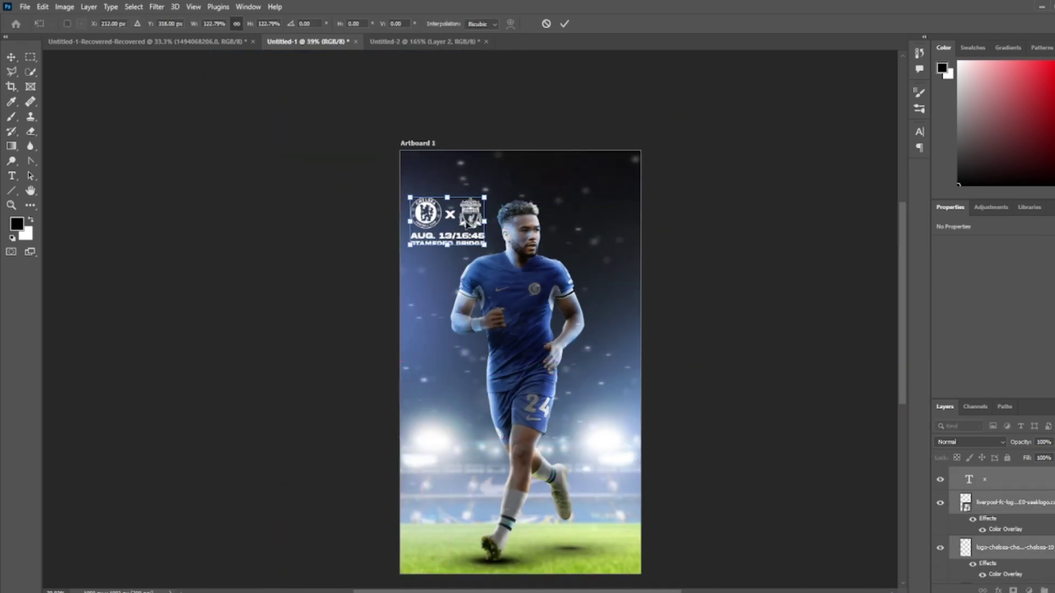
scroll(581, 276, "up", 2, "alt")
scroll(989, 522, "down", 5)
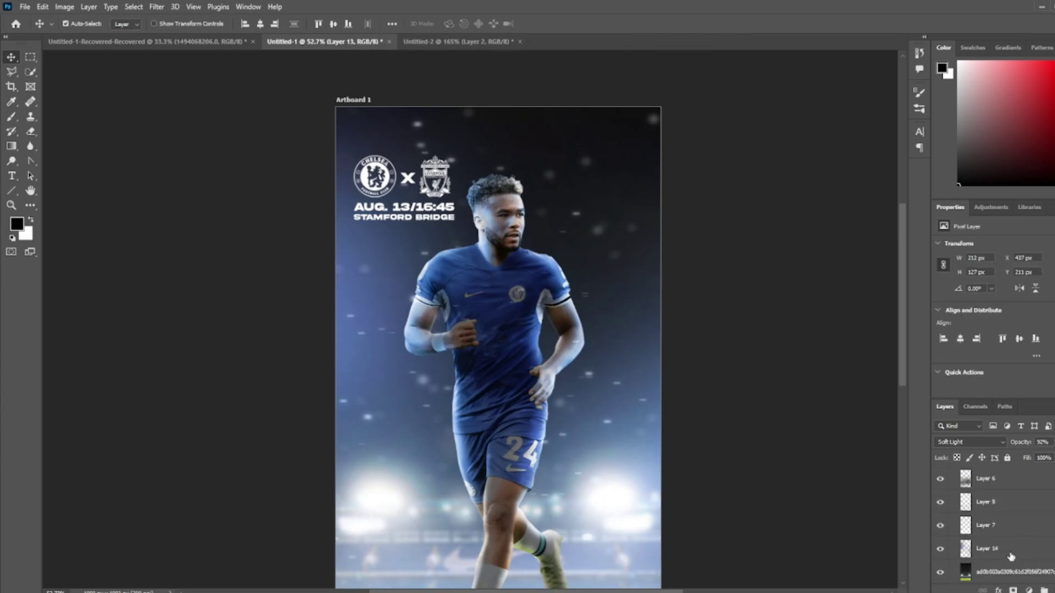
scroll(1005, 559, "up", 5)
scroll(643, 447, "down", 3)
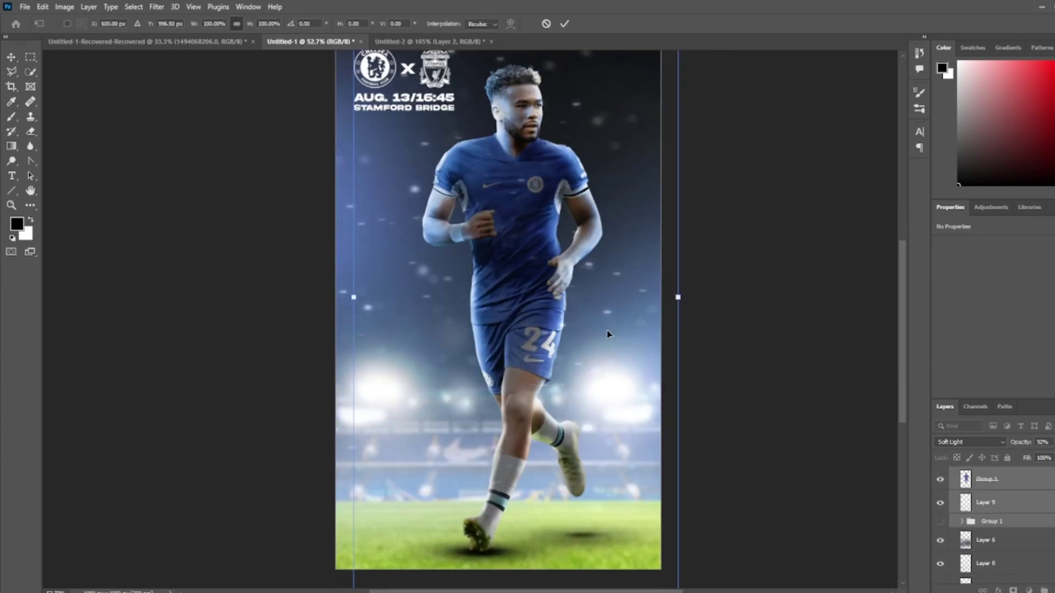
scroll(609, 333, "down", 1, "alt")
scroll(1020, 505, "down", 1)
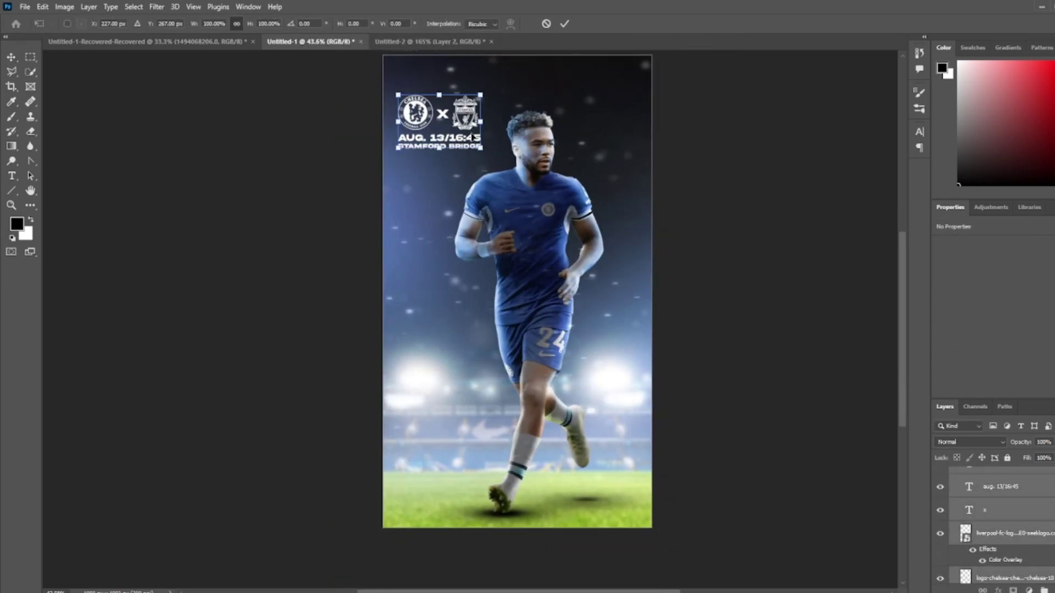
left_click_drag(439, 118, 446, 125)
scroll(568, 195, "up", 2)
key("ctrl+t")
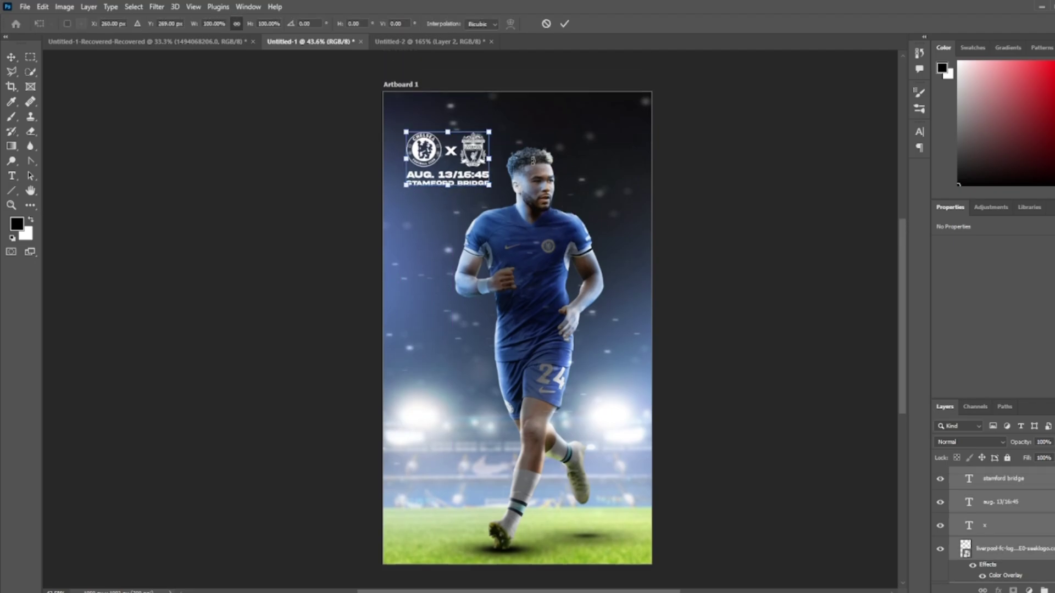
scroll(530, 124, "up", 3, "alt")
left_click_drag(403, 161, 404, 160)
key("Return")
Step: Show the rulers and move the block down about 19 px
key("ctrl+r")
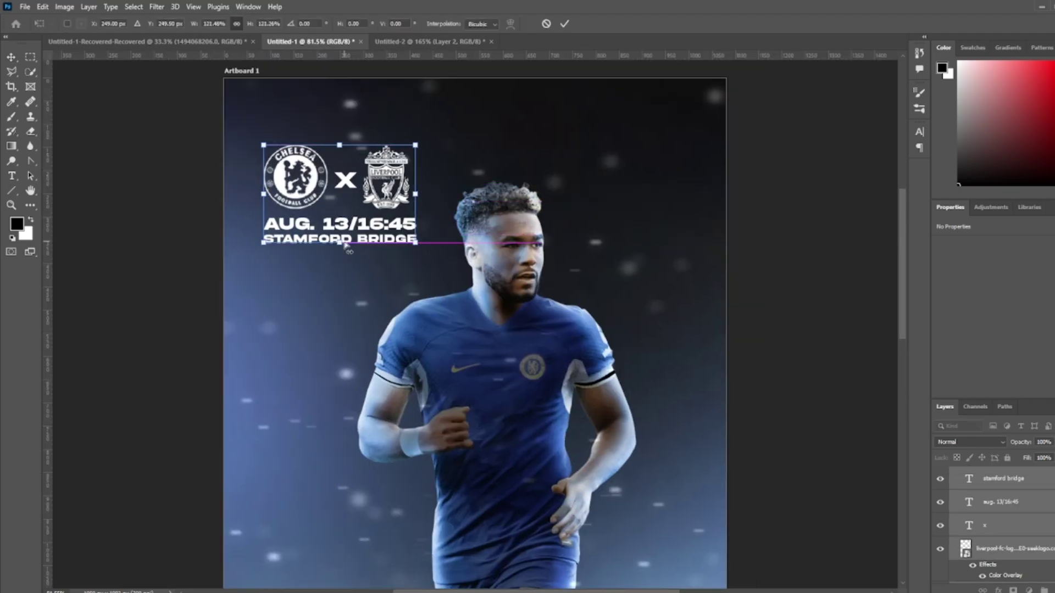
scroll(669, 413, "down", 1, "alt")
scroll(669, 413, "down", 1, "alt")
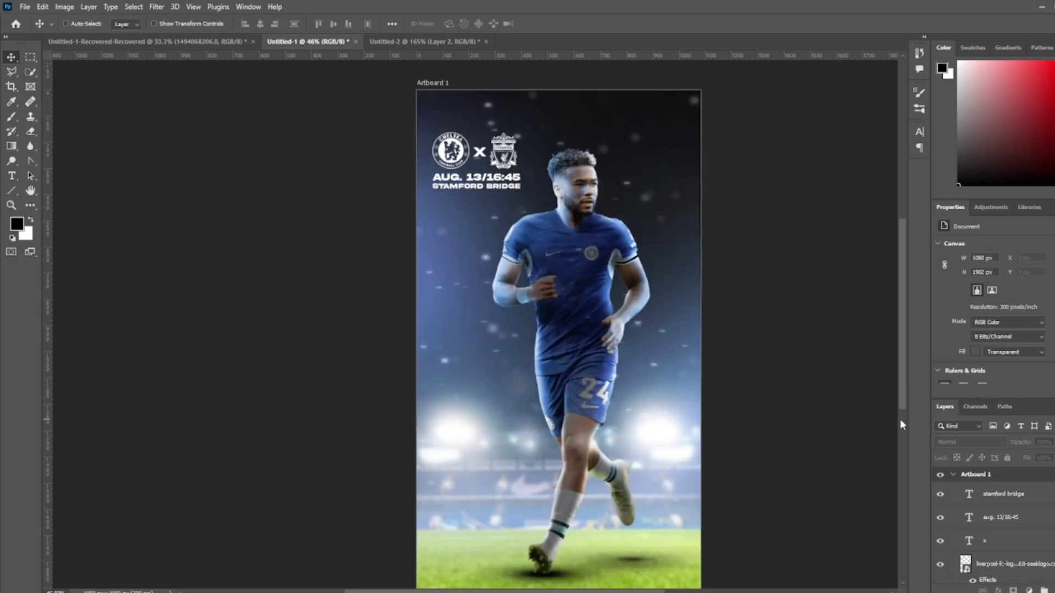
scroll(970, 467, "up", 1)
scroll(477, 193, "up", 2, "alt")
key("ctrl+t")
left_click_drag(512, 133, 512, 137)
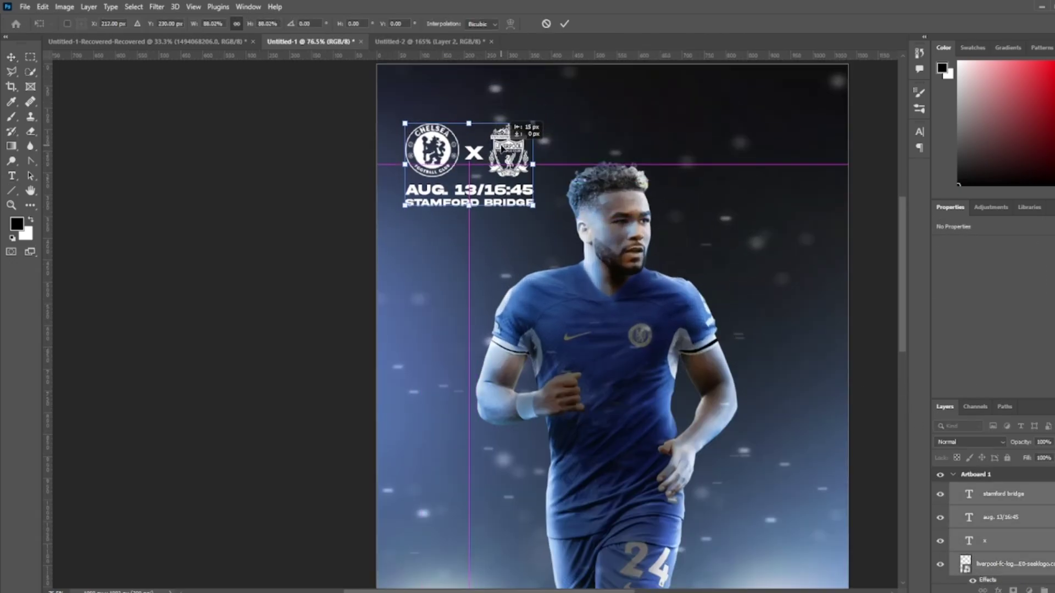
key("Return")
Step: Drag the crests and date lines down to the poster's bottom left
key("t")
scroll(748, 334, "down", 1, "alt")
left_click_drag(746, 334, 744, 582)
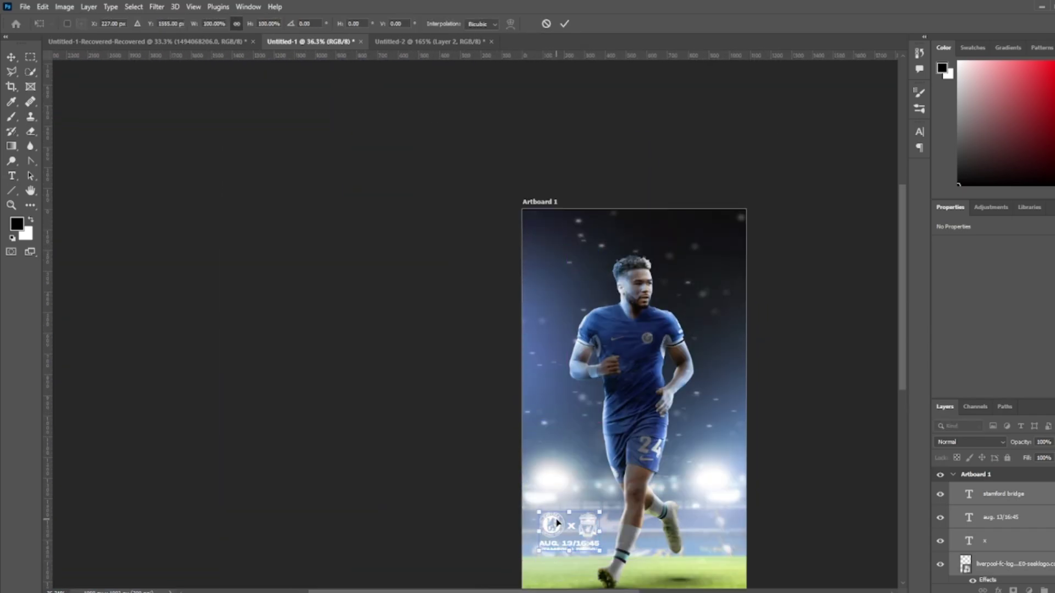
scroll(549, 495, "up", 1, "alt")
scroll(549, 494, "up", 1, "alt")
left_click(31, 57)
Step: Fill a rectangle behind the crests and date with the shorts' dark blue, then scale it up slightly
scroll(609, 398, "up", 2, "alt")
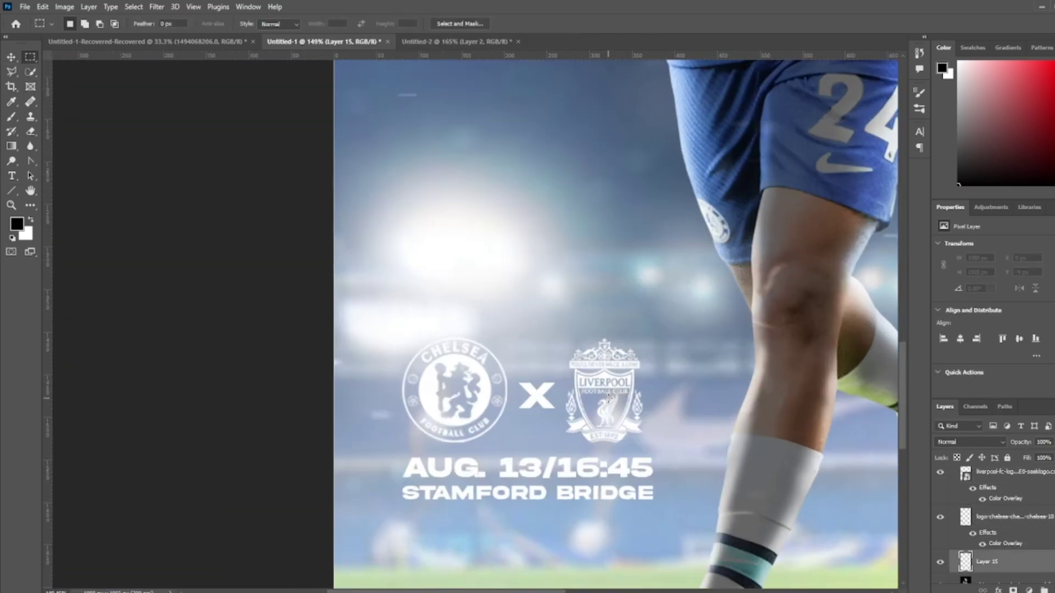
left_click_drag(404, 339, 668, 509)
key("i")
left_click(723, 140)
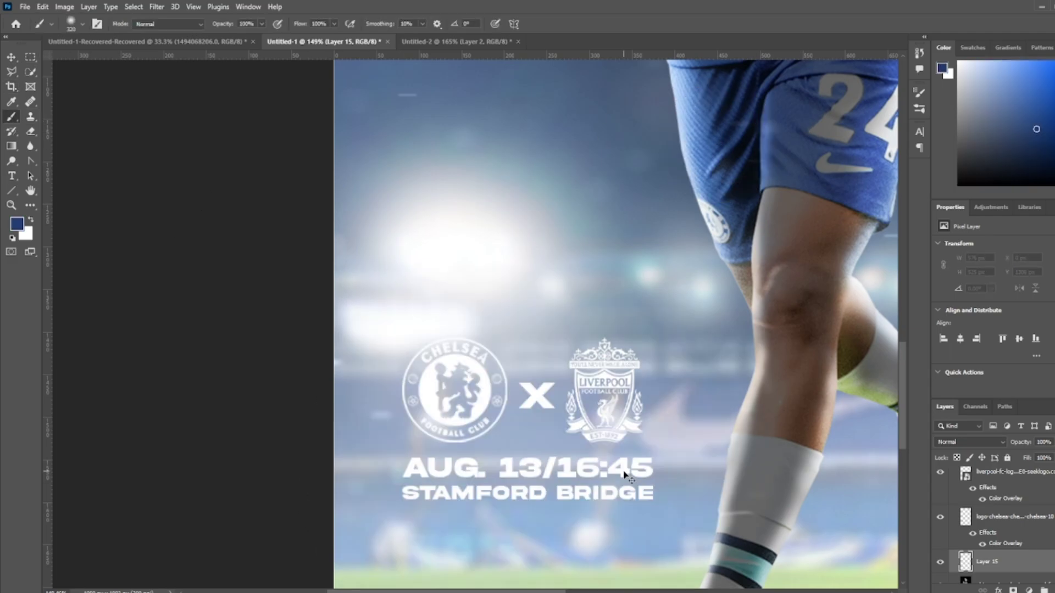
key("alt+BackSpace")
left_click(31, 57)
key("ctrl+t")
left_click_drag(537, 338, 547, 324)
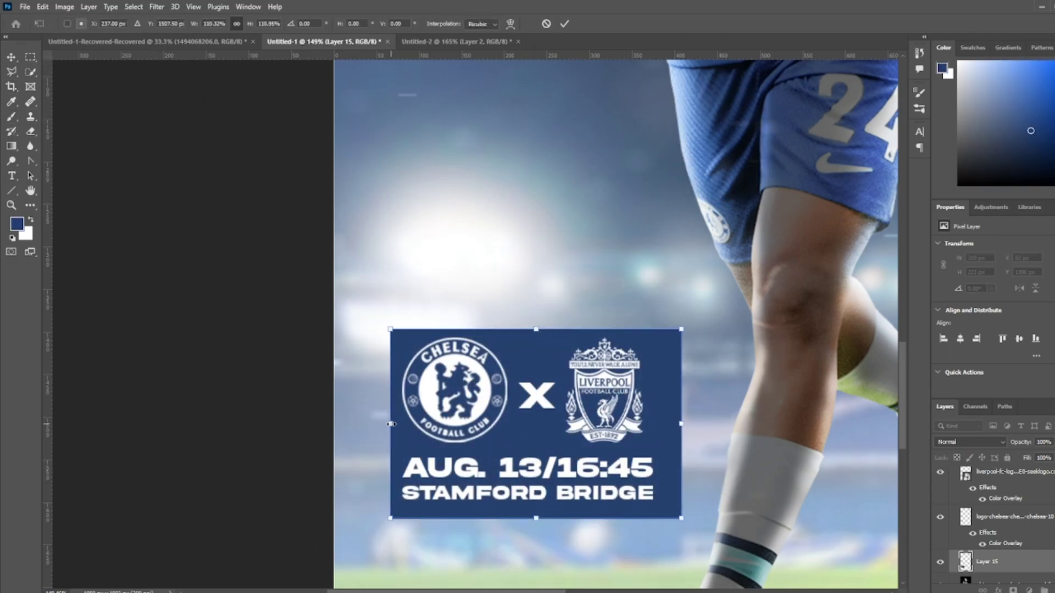
left_click_drag(671, 405, 651, 437)
key("Return")
Step: Try the panel layer in Vivid Light blending
key("Left")
scroll(650, 435, "down", 4, "alt")
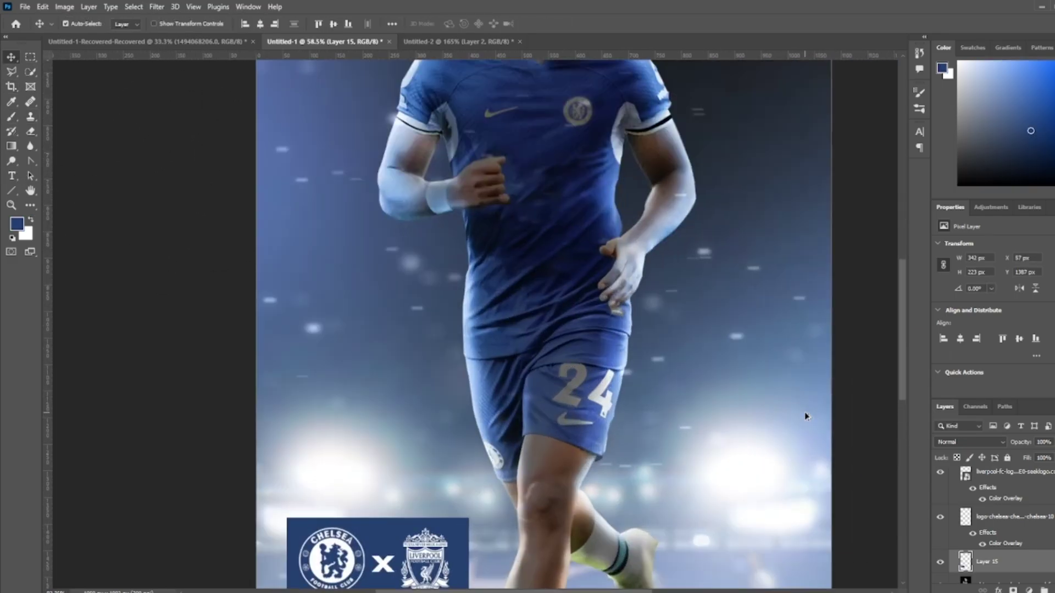
left_click(970, 442)
left_click(970, 478)
key("e")
scroll(365, 487, "up", 2, "alt")
scroll(390, 435, "up", 2, "alt")
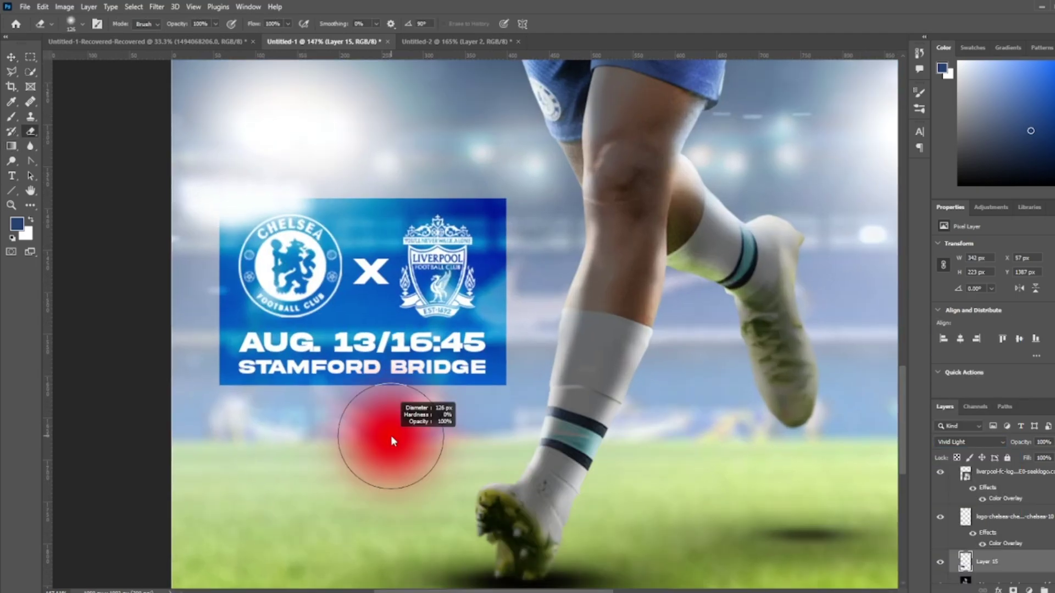
Step: Give the panel a white Color Overlay and set its blend mode to Hard Light
double_click(983, 561)
left_click(212, 468)
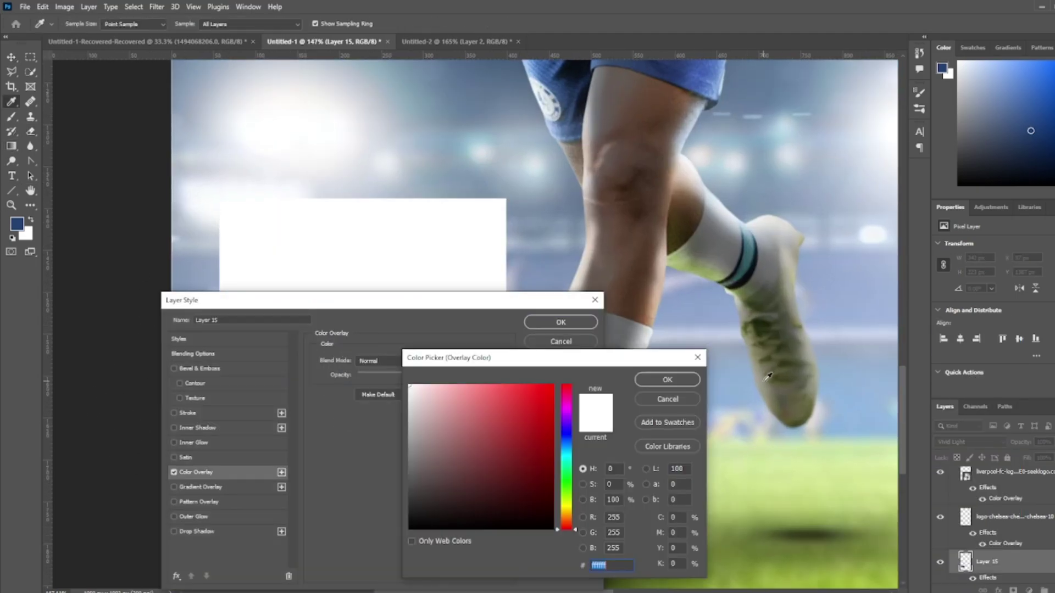
left_click(666, 379)
left_click(555, 321)
right_click(983, 562)
left_click(1020, 264)
left_click(970, 442)
left_click(972, 483)
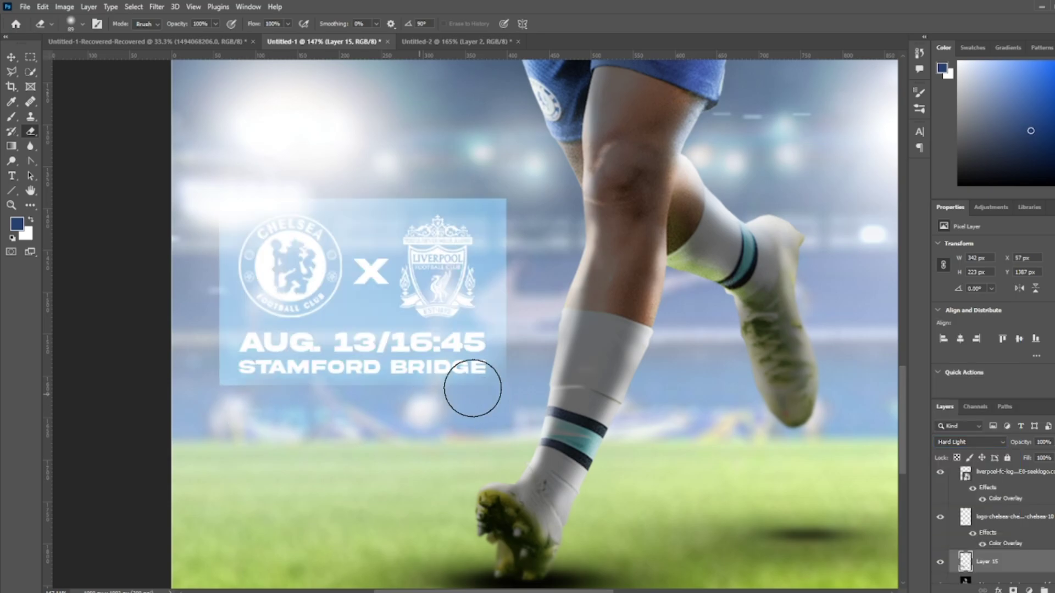
Step: Enlarge the crest and match text layers together to about 117%
scroll(212, 183, "left", 5)
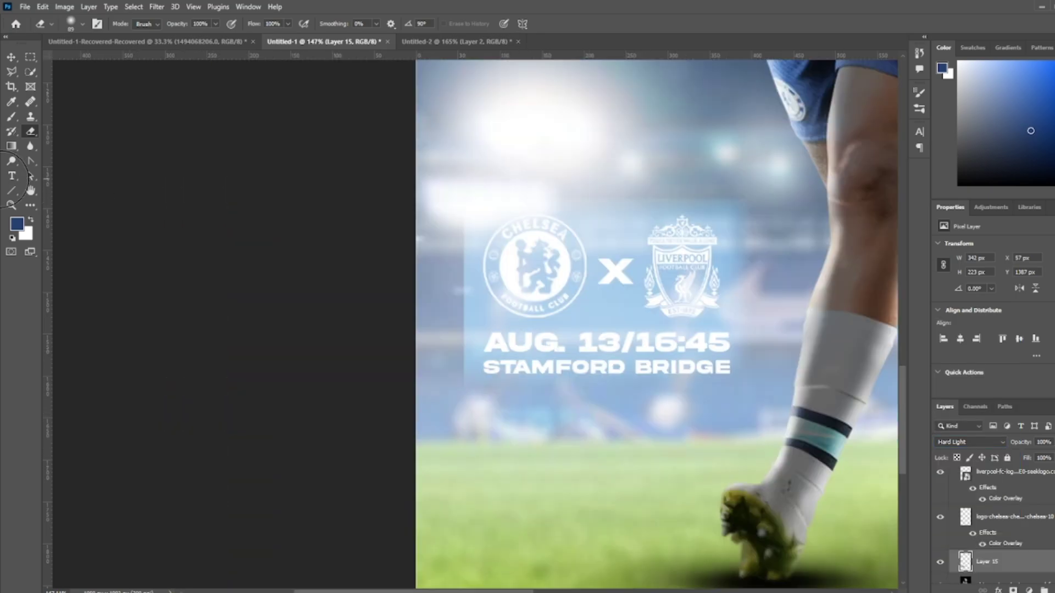
scroll(522, 203, "right", 4)
scroll(226, 520, "down", 5)
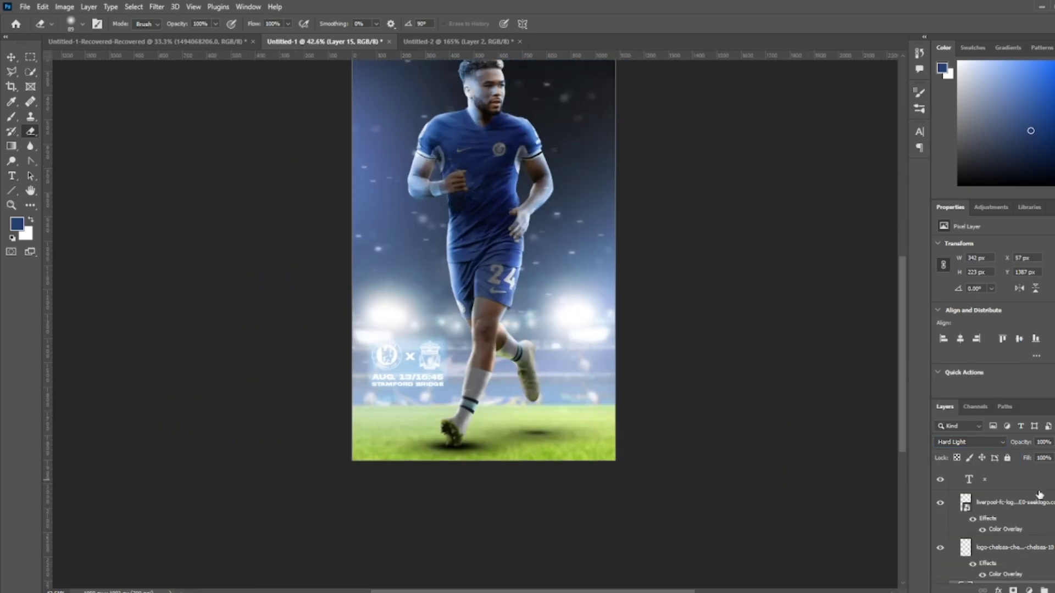
left_click(963, 487)
key("ctrl+t")
scroll(485, 368, "up", 2)
left_click_drag(434, 359, 456, 376)
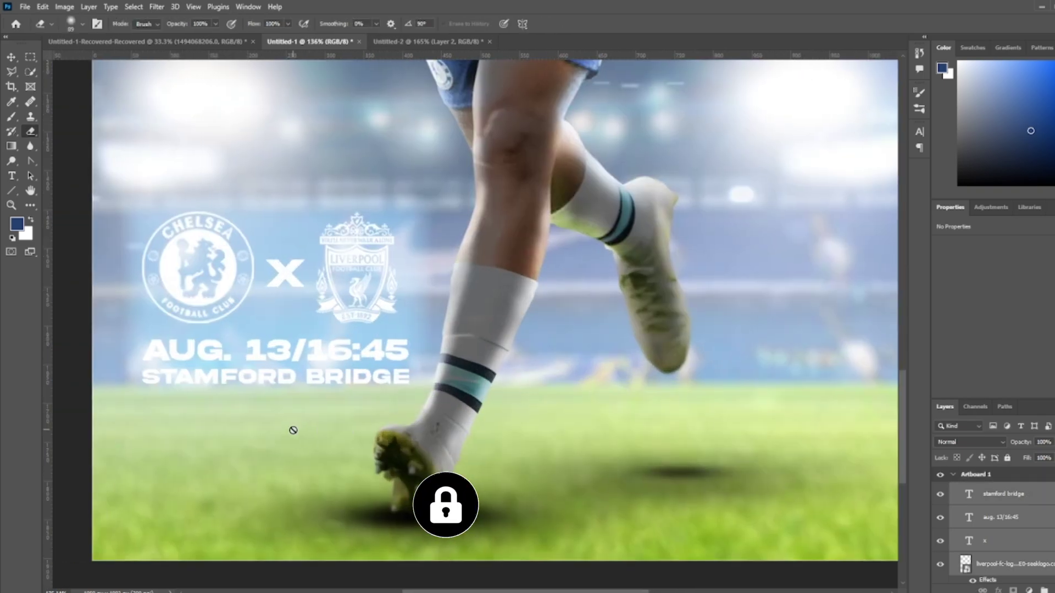
Step: Nudge the navy banner left and move Layer 15 above Layer 9
key("b")
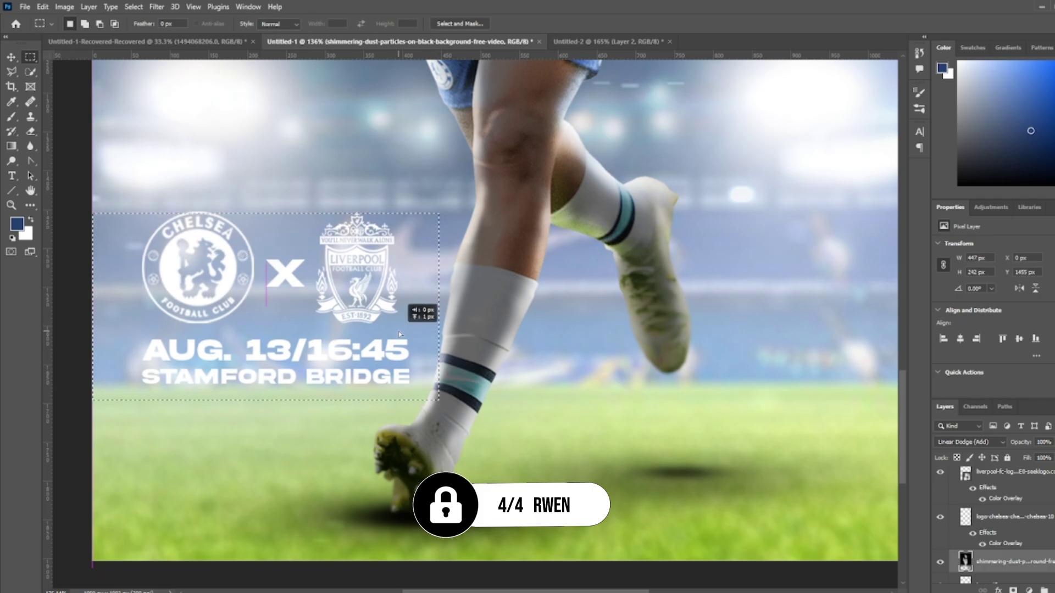
left_click(998, 590)
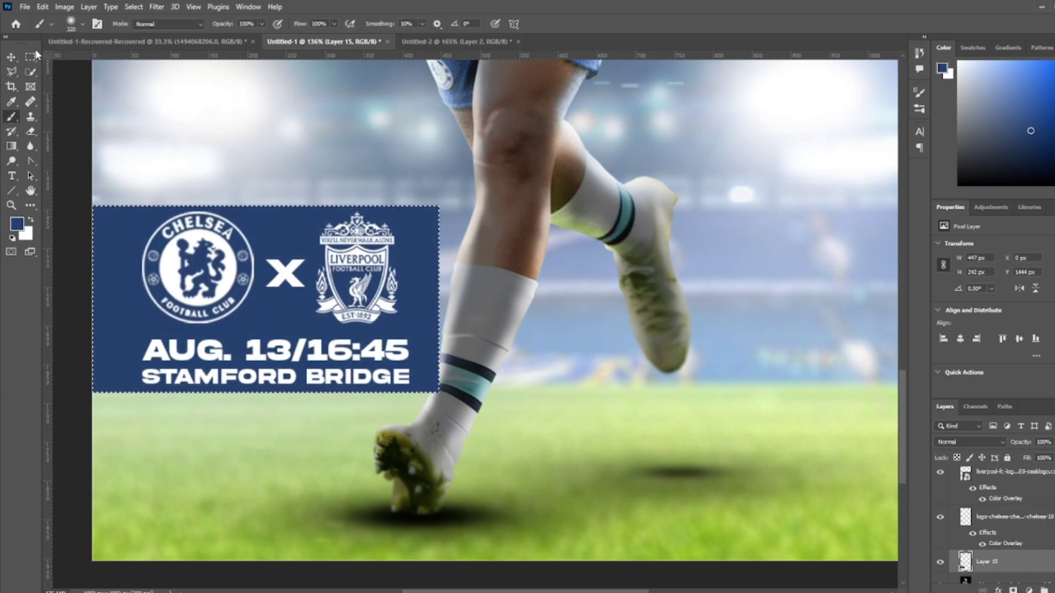
key("Down")
key("Left")
key("Left")
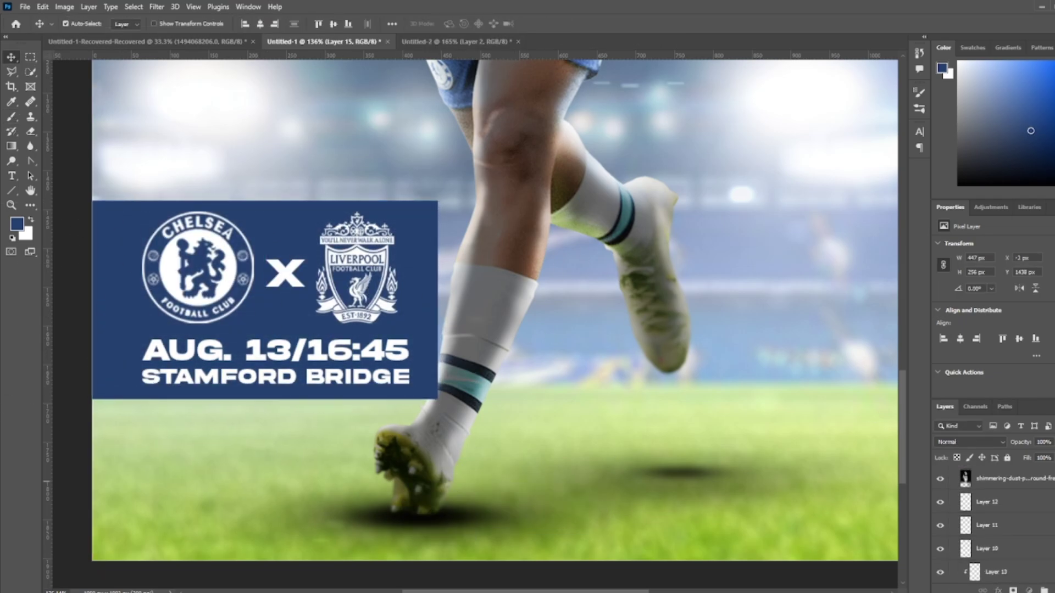
left_click_drag(1026, 524, 949, 485)
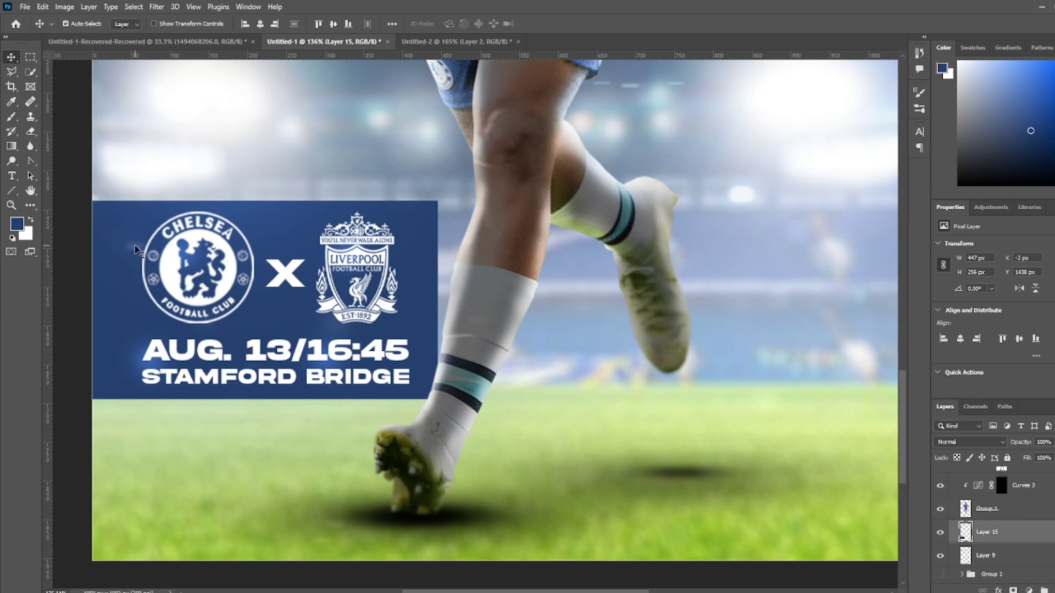
Step: Change the banner's Color Overlay to dark blue, then select Group 2
key("ctrl+0")
scroll(558, 221, "up", 3)
key("ctrl+t")
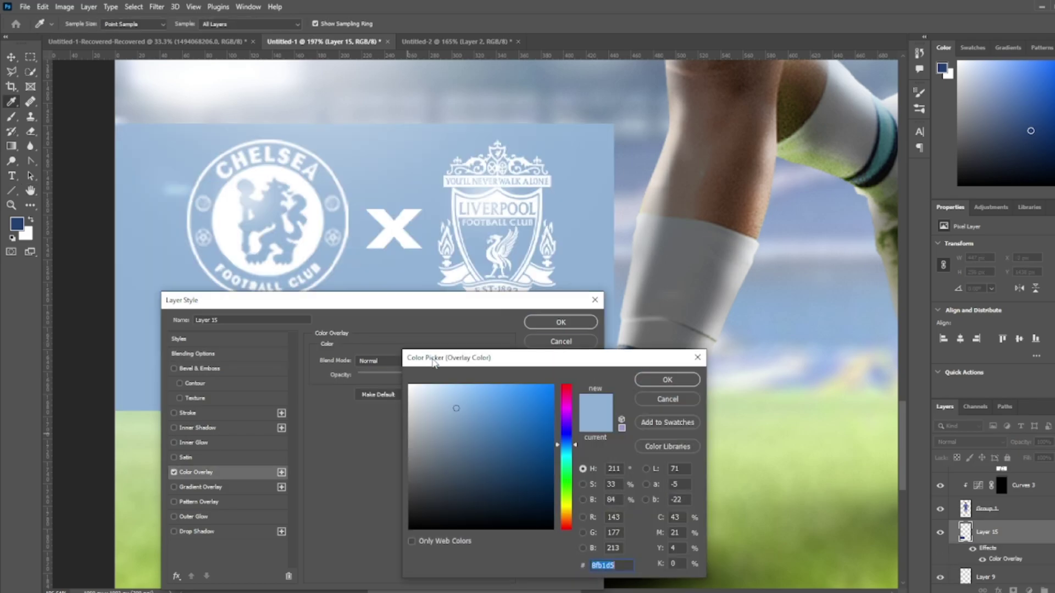
type("0369d6")
key("Return")
scroll(691, 294, "up", 5)
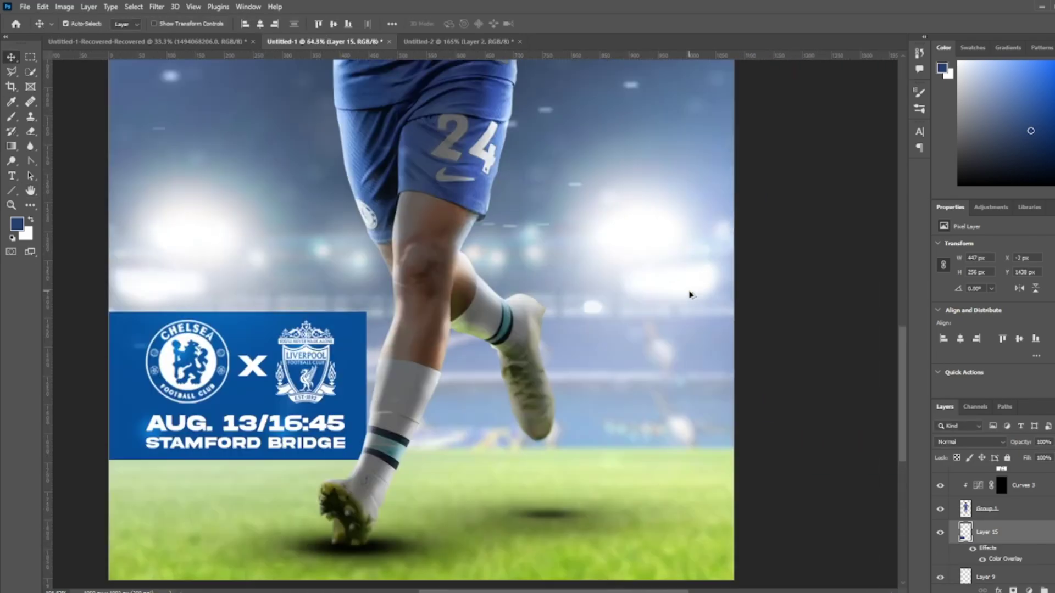
left_click(997, 584)
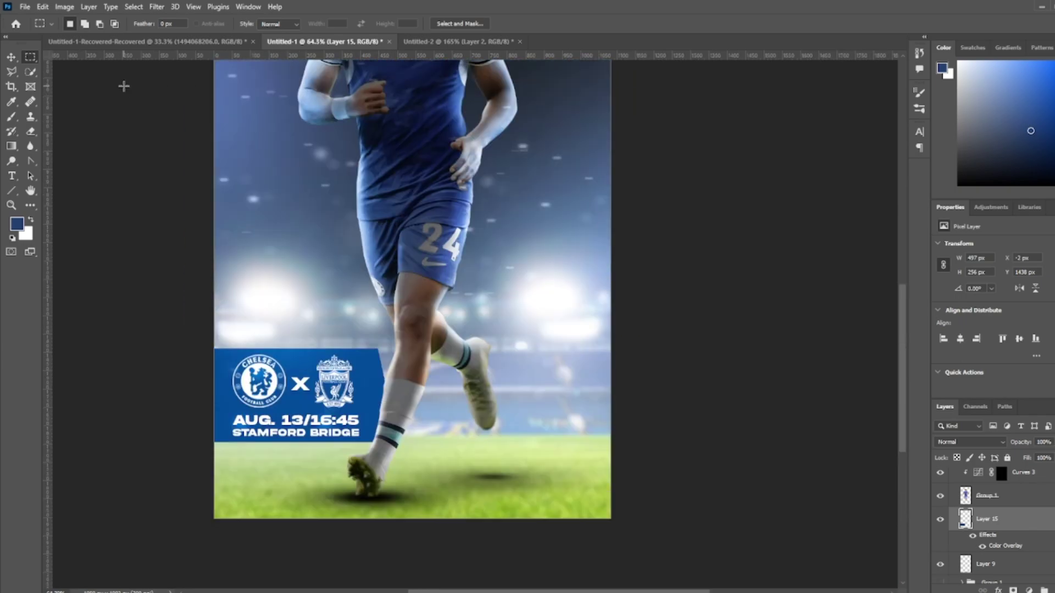
Step: Add Layer 16 in Overlay blending, with white as the brush colour
key("ctrl+shift+alt+n")
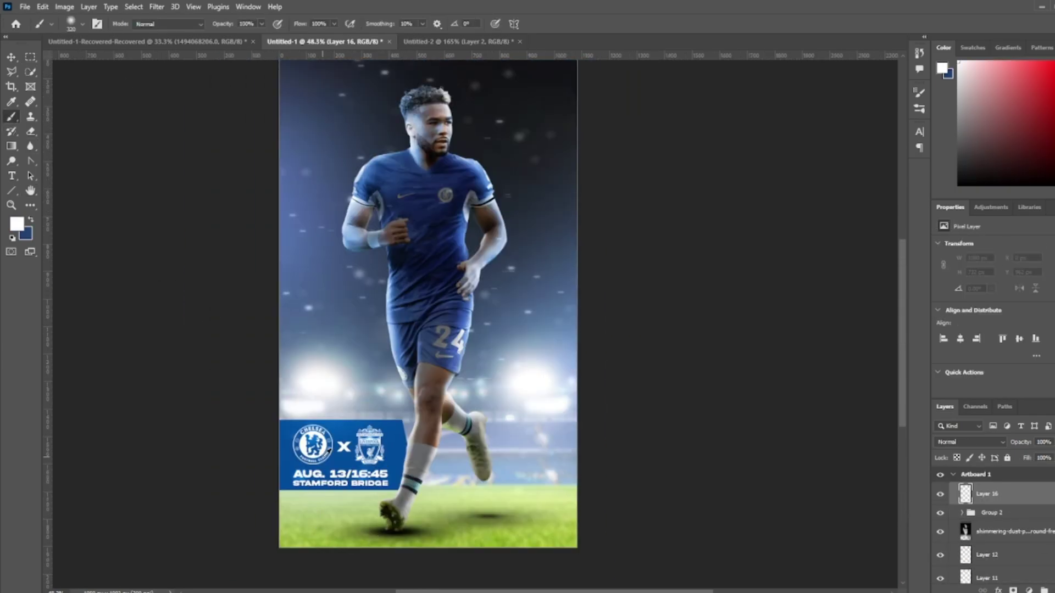
key("b")
key("x")
left_click(967, 442)
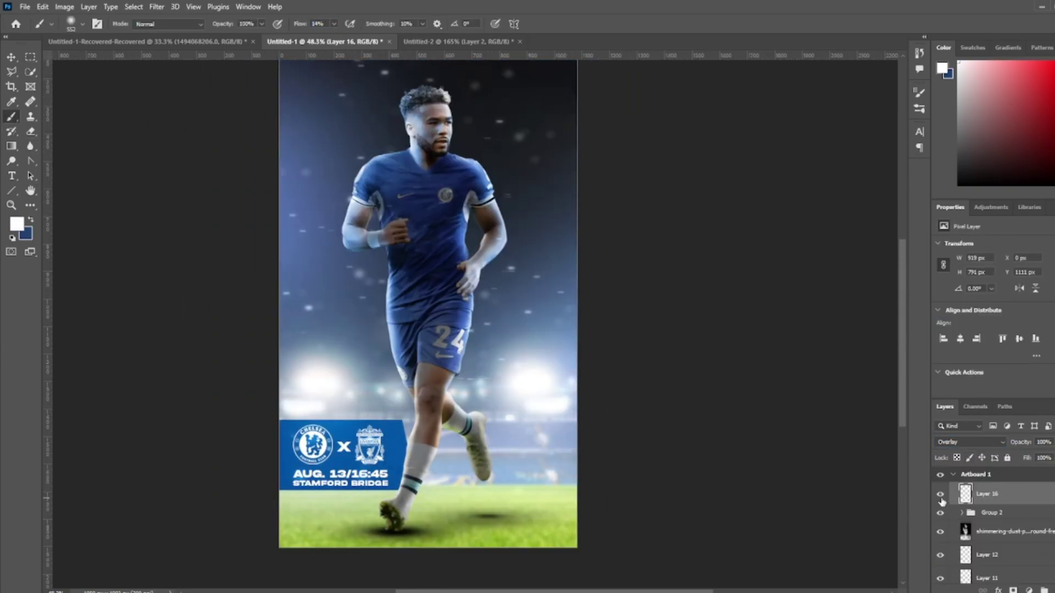
Step: Group the poster layers into Group 3 and stamp a merged copy above
scroll(519, 383, "down", 3, "alt")
scroll(466, 330, "up", 3, "alt")
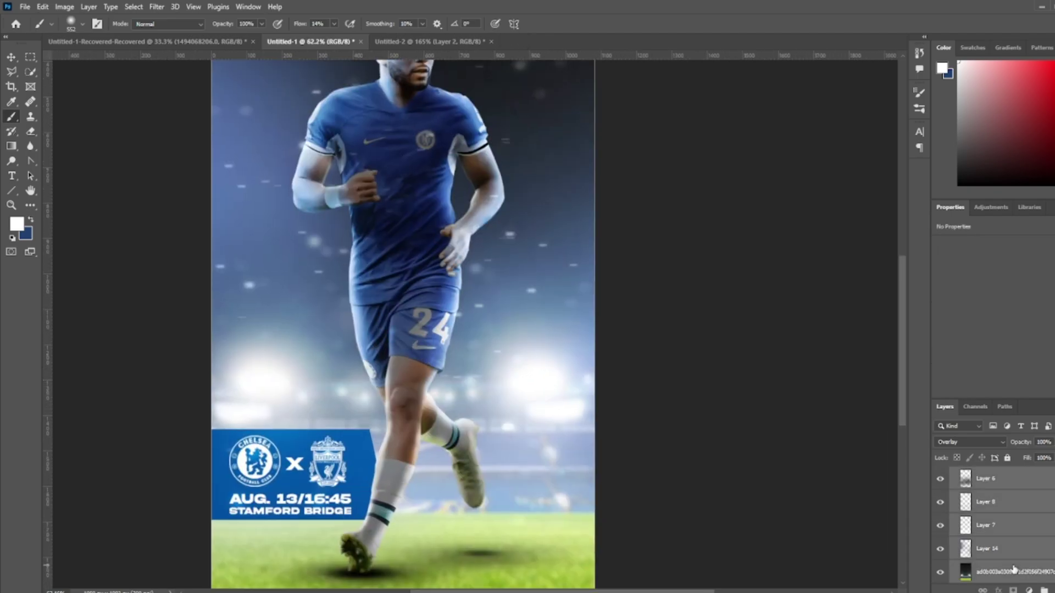
key("m")
key("ctrl+g")
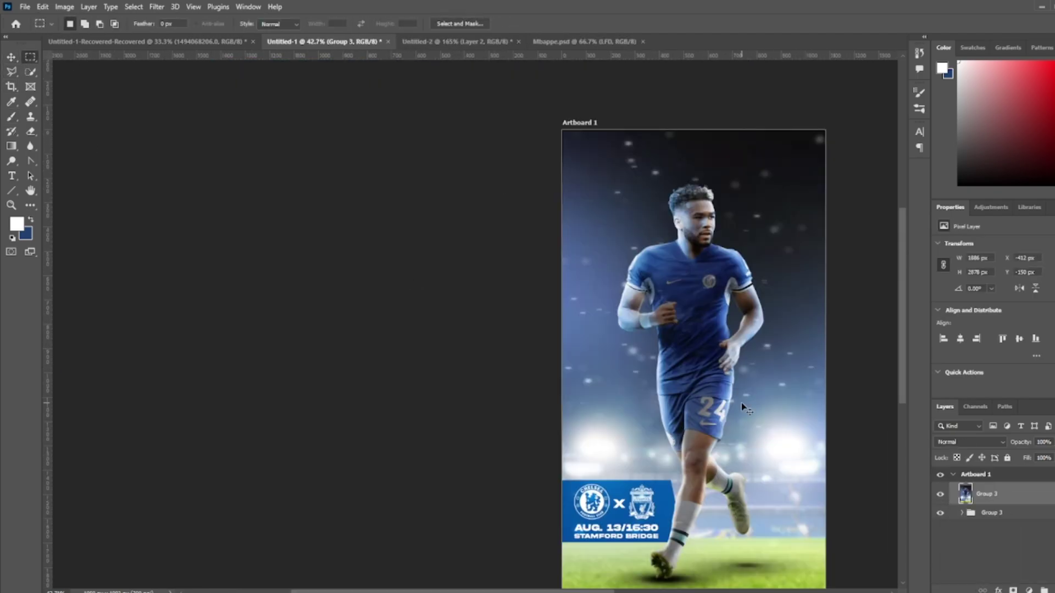
left_click(134, 7)
Step: In Camera Raw Basic, raise Contrast, lower Highlights and set Shadows to 42
left_click(202, 91)
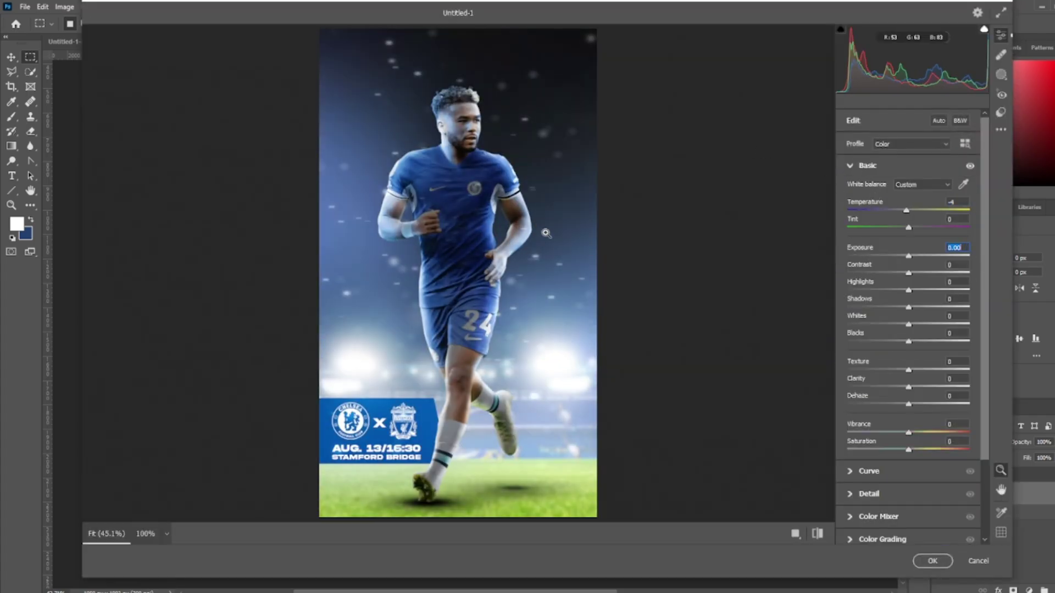
key("Tab")
type("25")
key("Tab")
type("30")
key("Tab")
type("-36")
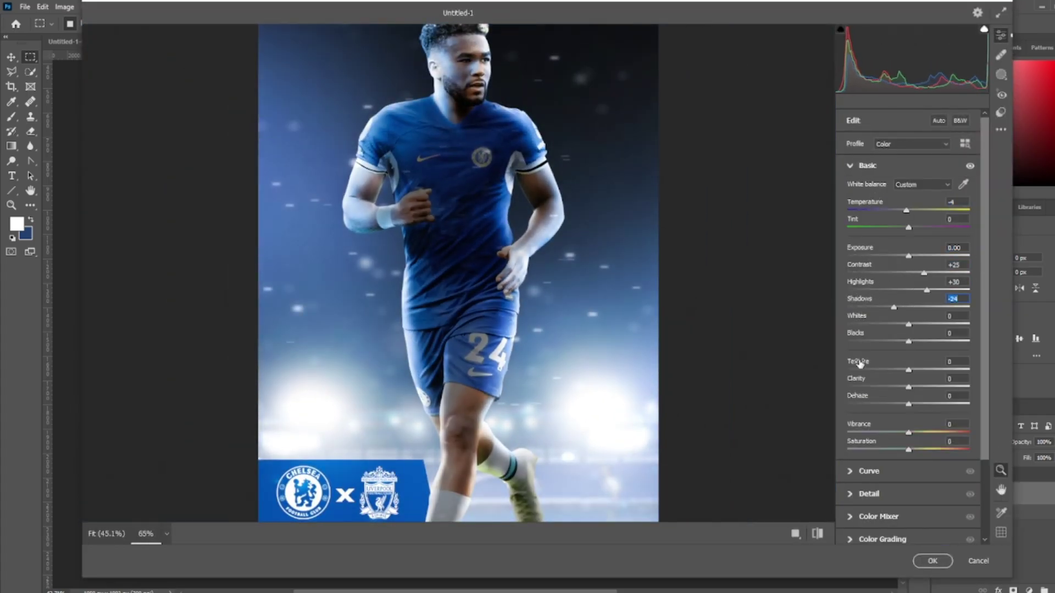
type("23")
key("Tab")
type("42")
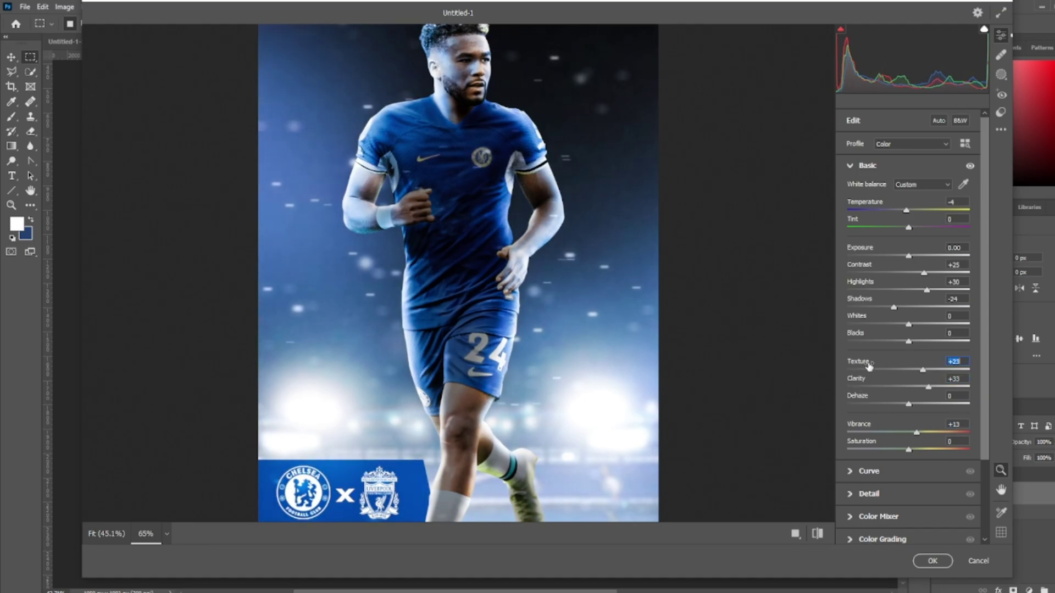
Step: Boost green and blue saturation in the Color Mixer and adjust the Color Grading wheels
left_click(867, 494)
left_click(878, 331)
left_click(884, 269)
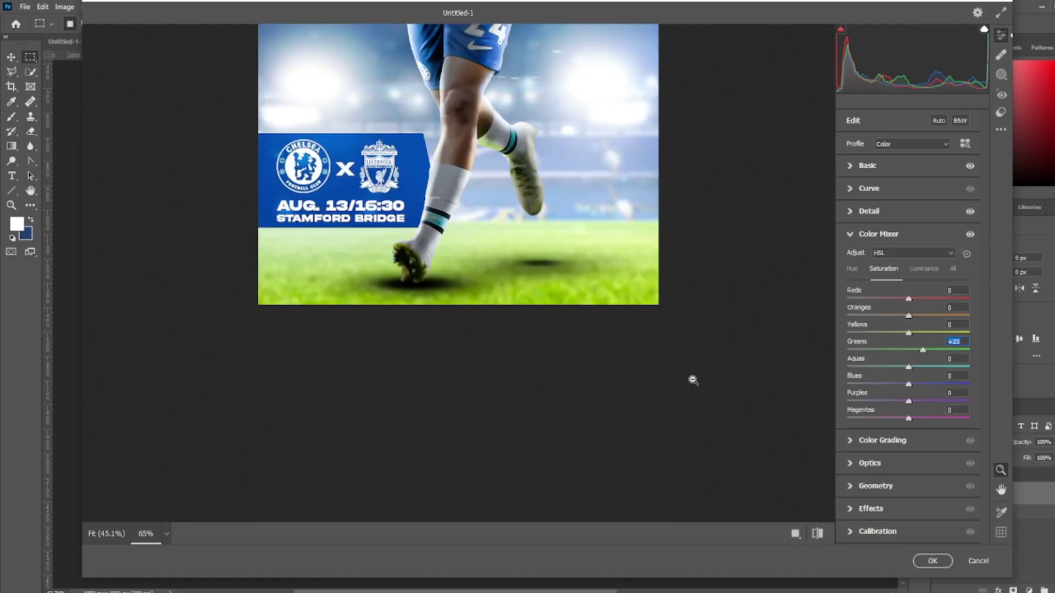
scroll(691, 379, "down", 5)
scroll(690, 379, "up", 3)
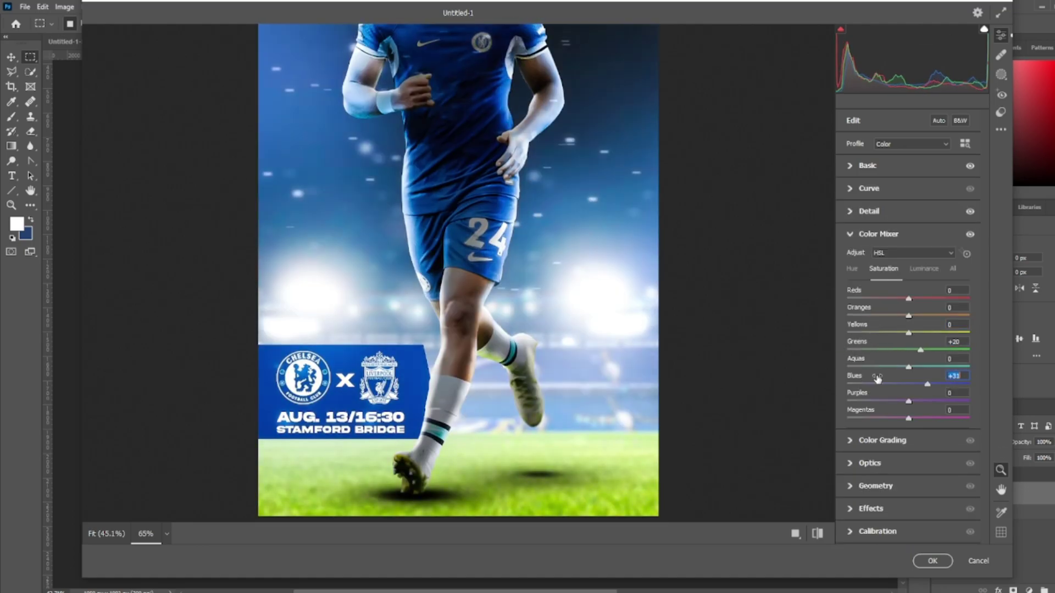
left_click(882, 440)
scroll(830, 417, "up", 2)
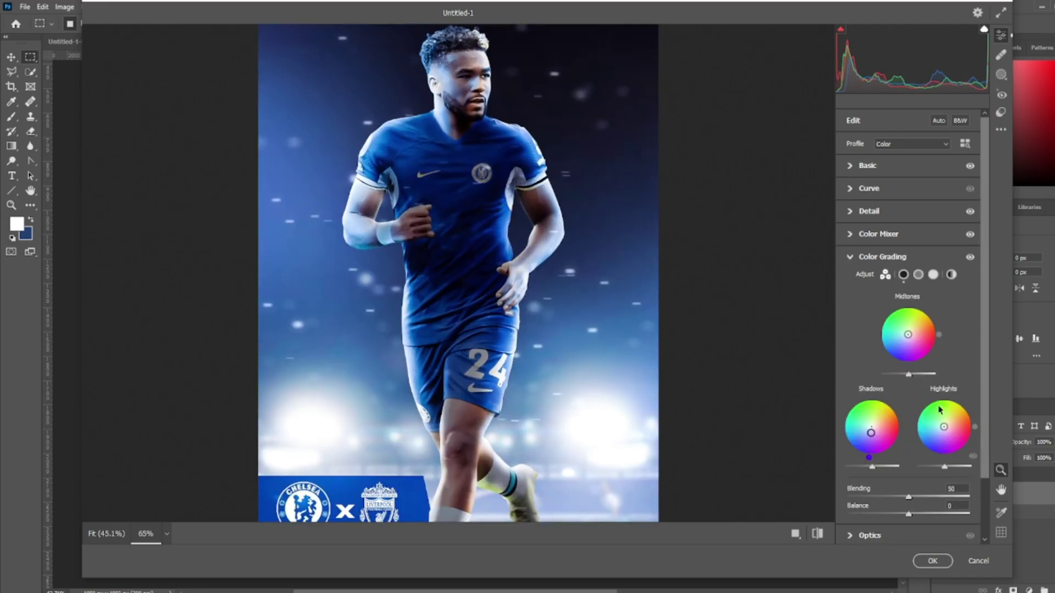
scroll(941, 428, "down", 3)
Step: Set Calibration Blue Primary saturation +13, hue 0, Green hue +7, add grain 25, and apply
left_click(877, 536)
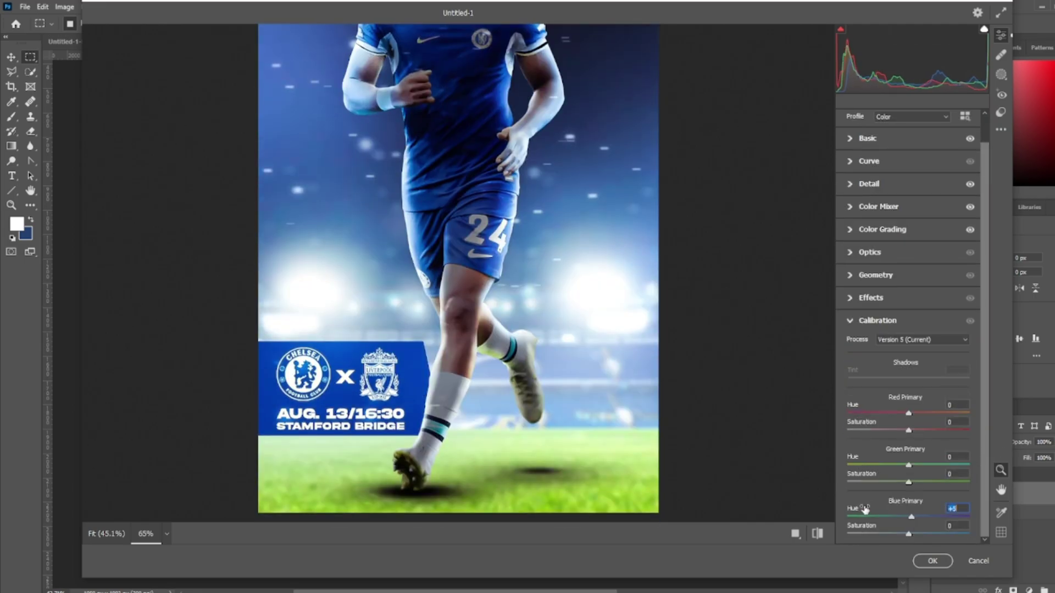
scroll(821, 531, "up", 3)
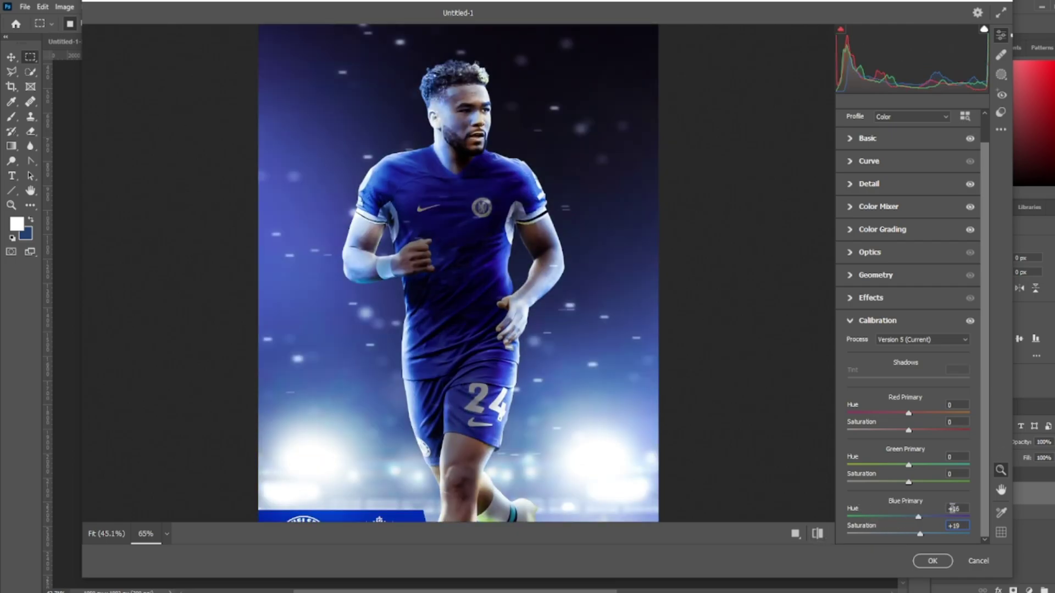
left_click_drag(952, 508, 934, 508)
double_click(917, 517)
left_click_drag(909, 465, 912, 465)
scroll(477, 373, "down", 3)
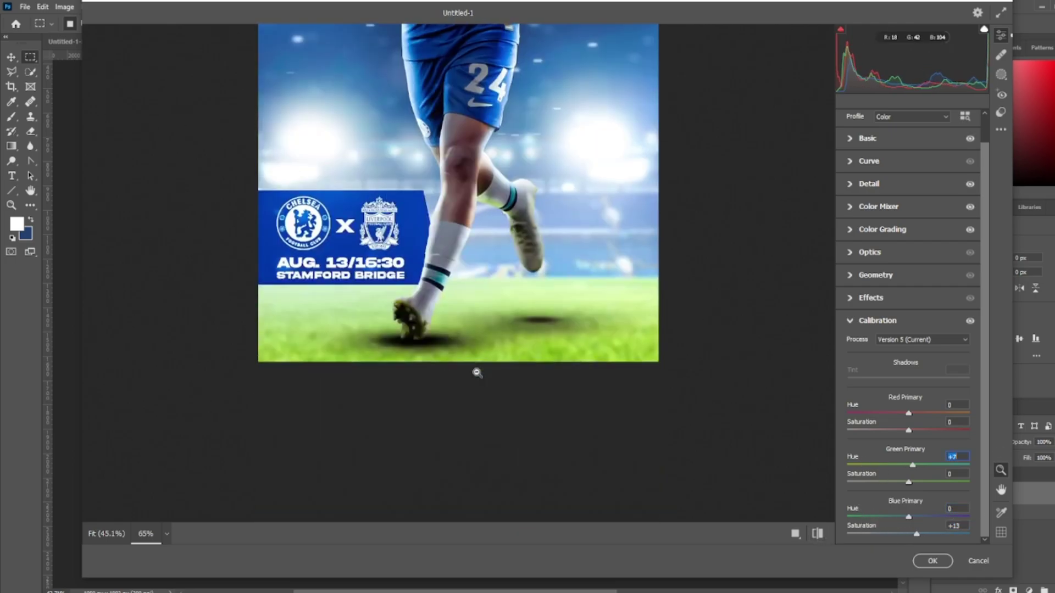
scroll(477, 372, "up", 3)
scroll(477, 372, "up", 3)
left_click(871, 297)
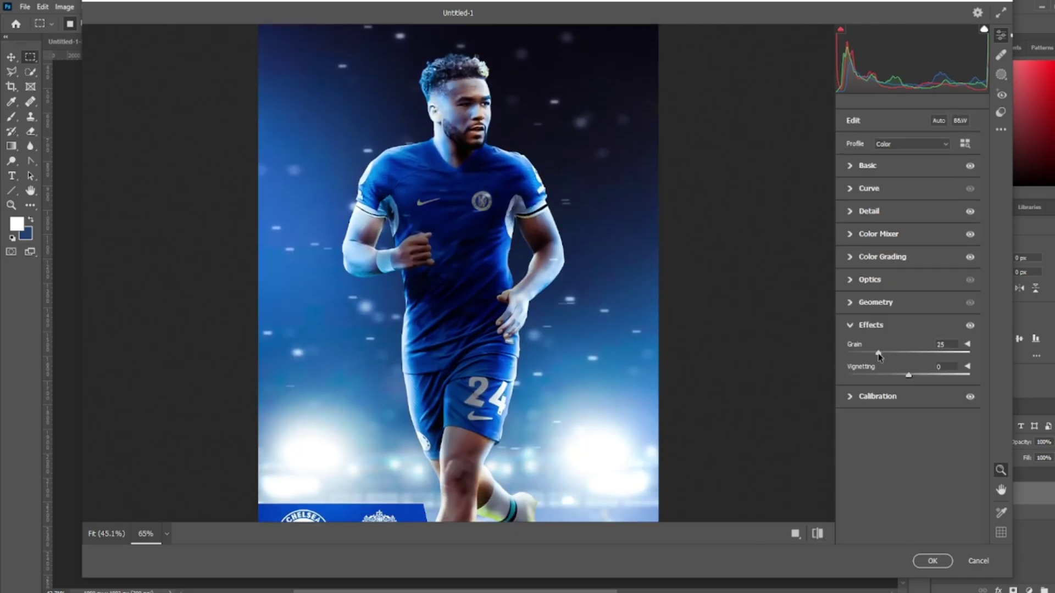
left_click(932, 561)
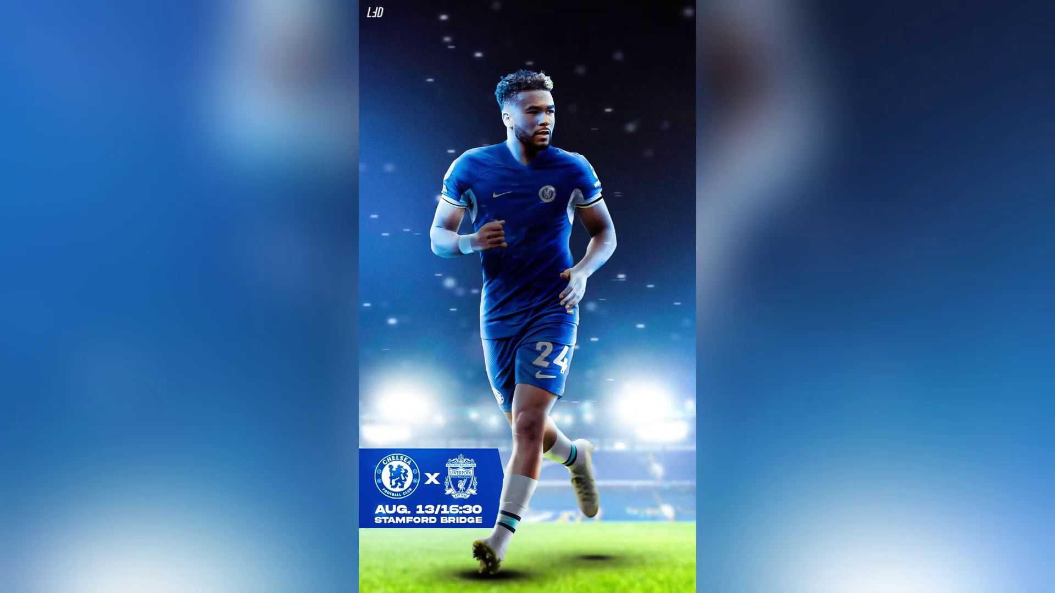